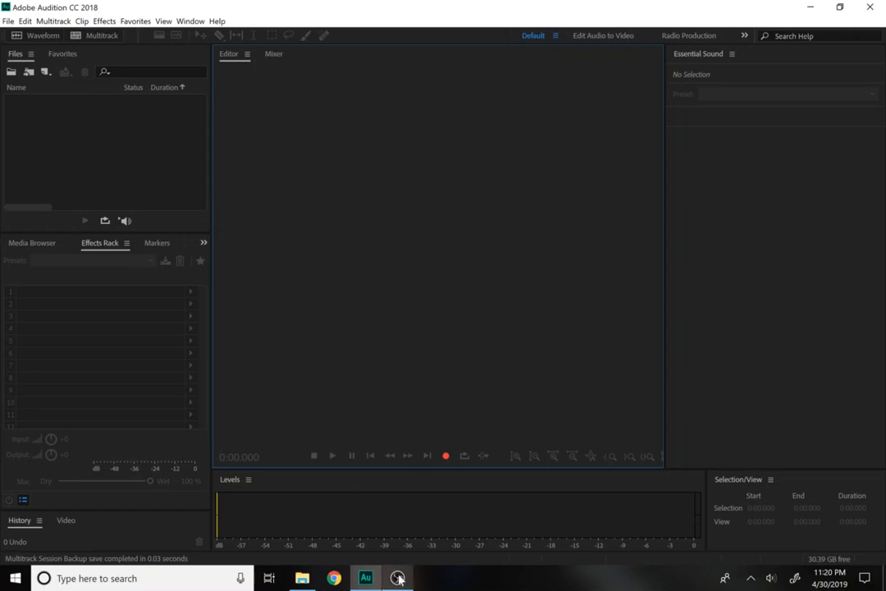
Open the No Copyright Music lo-fi beat from the flex tape lo fi folder in Groove Music.
{"action": "mouse_move", "coordinate": [303, 581]}
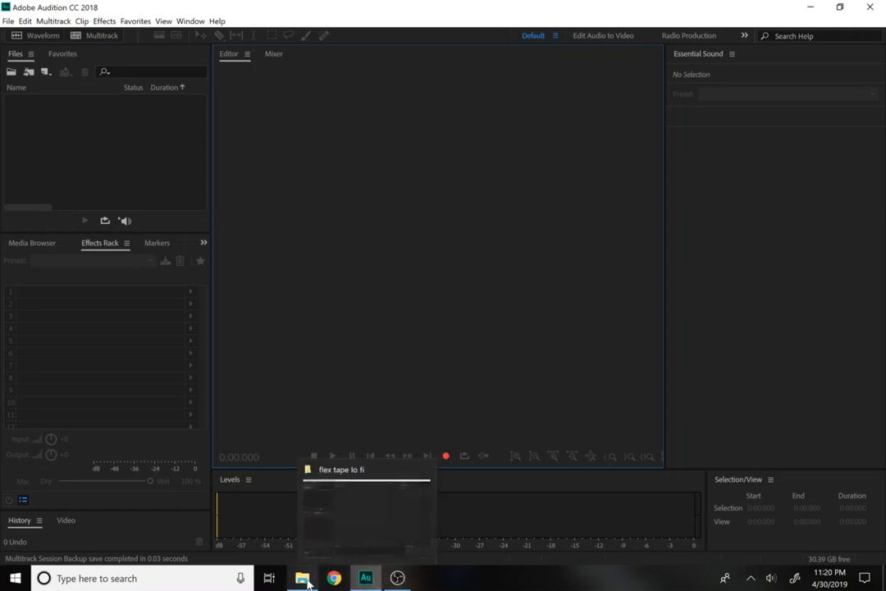
{"action": "left_click", "coordinate": [287, 525]}
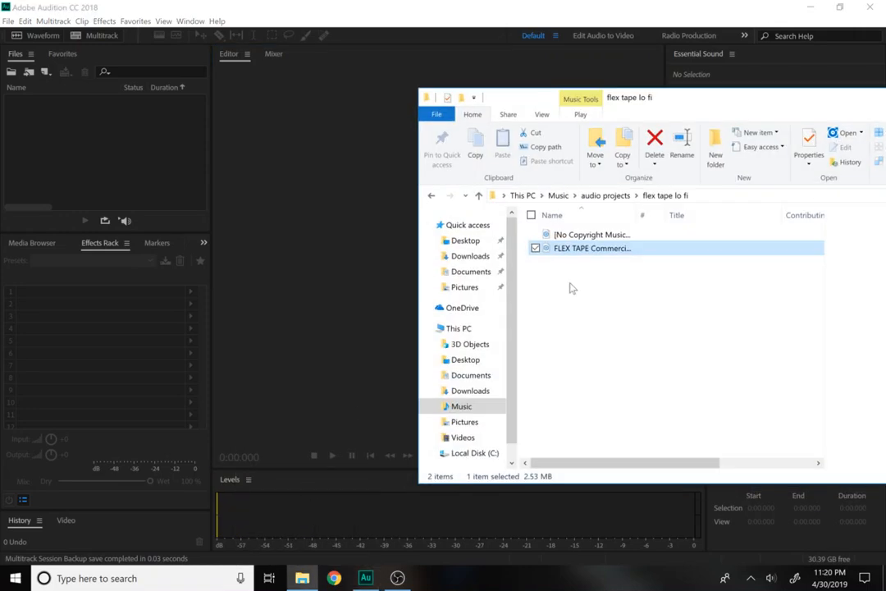
{"action": "left_click", "coordinate": [566, 235]}
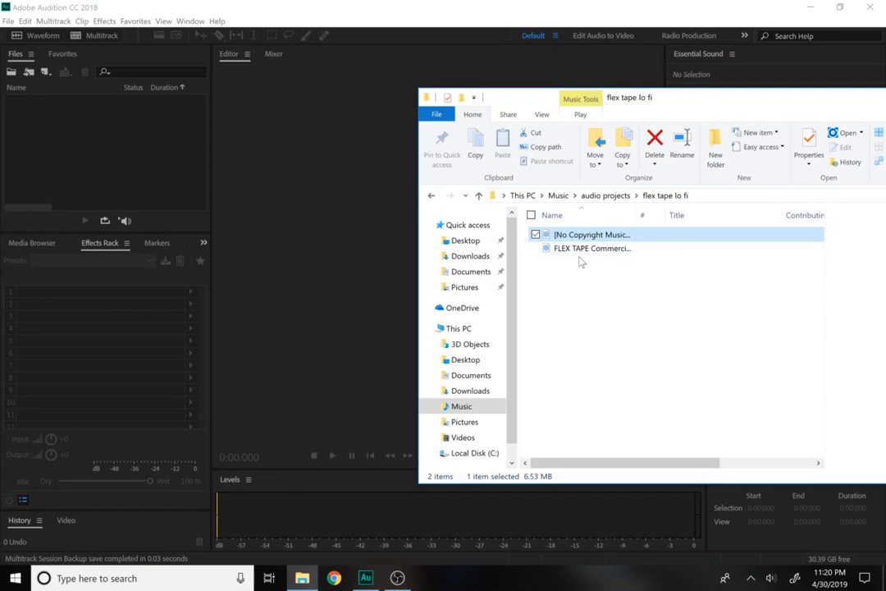
{"action": "left_click", "coordinate": [575, 248]}
{"action": "left_click", "coordinate": [568, 236]}
{"action": "double_click", "coordinate": [568, 235]}
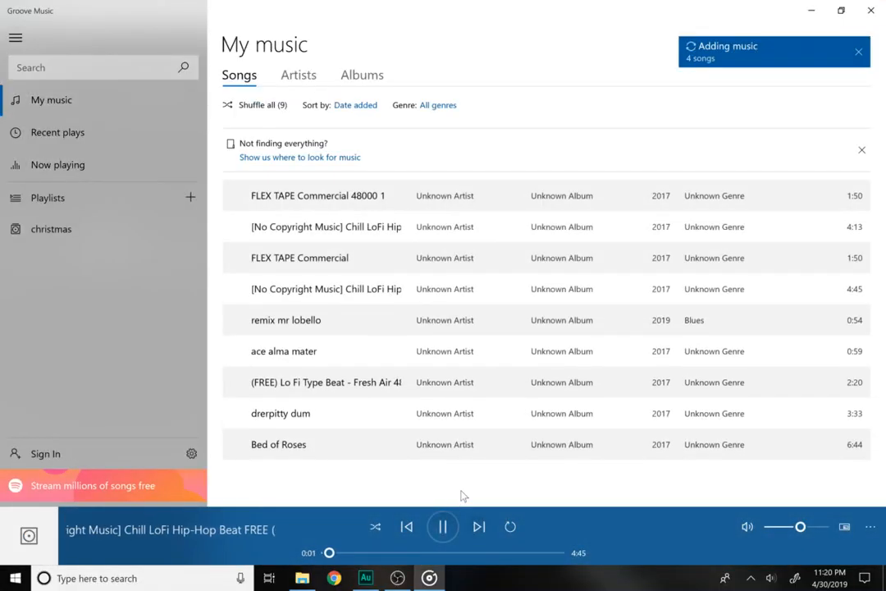
Pause the lo-fi beat and play FLEX TAPE Commercial 48000 1 at maximum volume.
{"action": "left_click", "coordinate": [364, 554]}
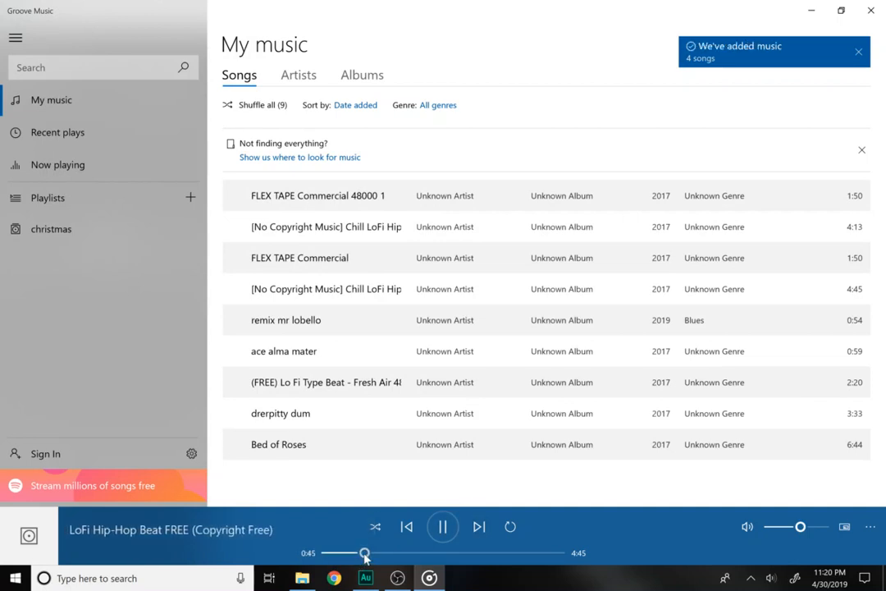
{"action": "left_click", "coordinate": [443, 528]}
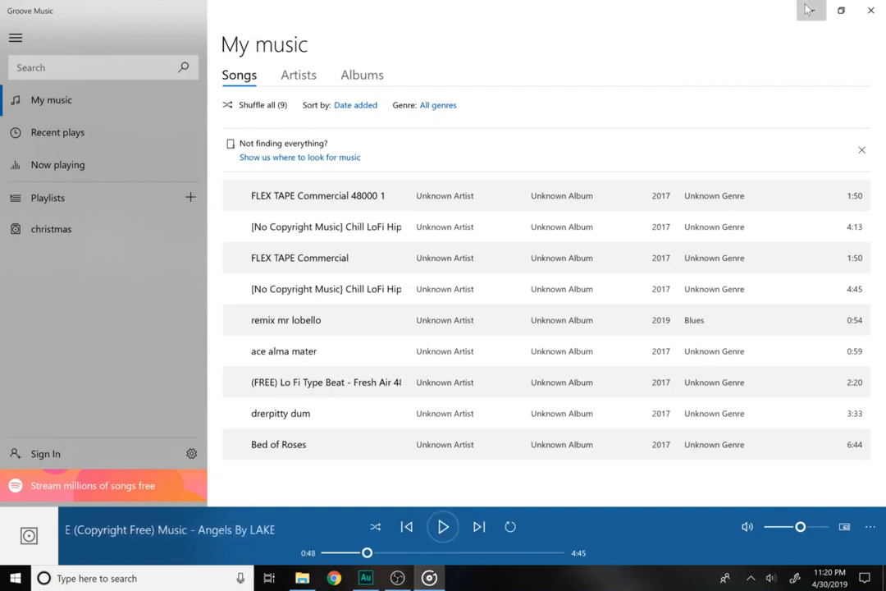
{"action": "left_click", "coordinate": [362, 226]}
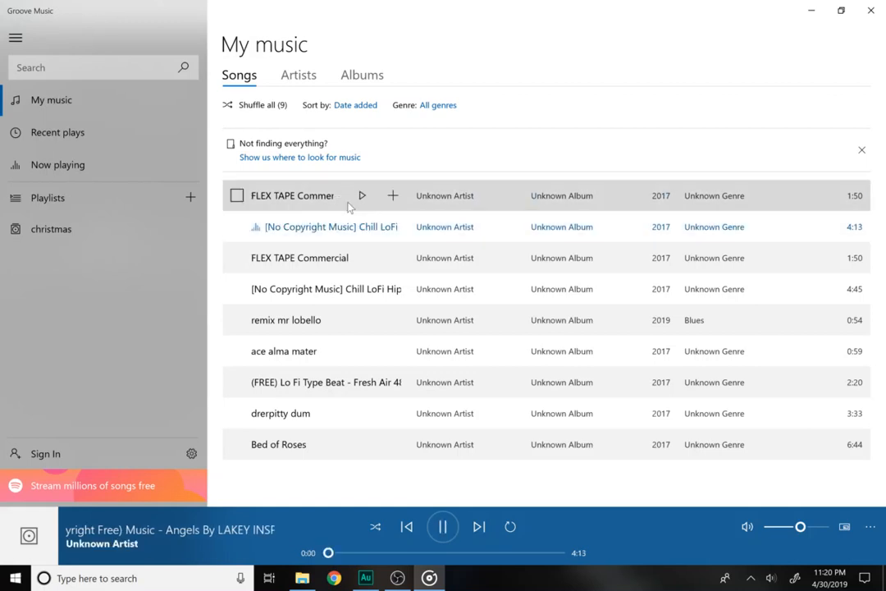
{"action": "left_click", "coordinate": [361, 197]}
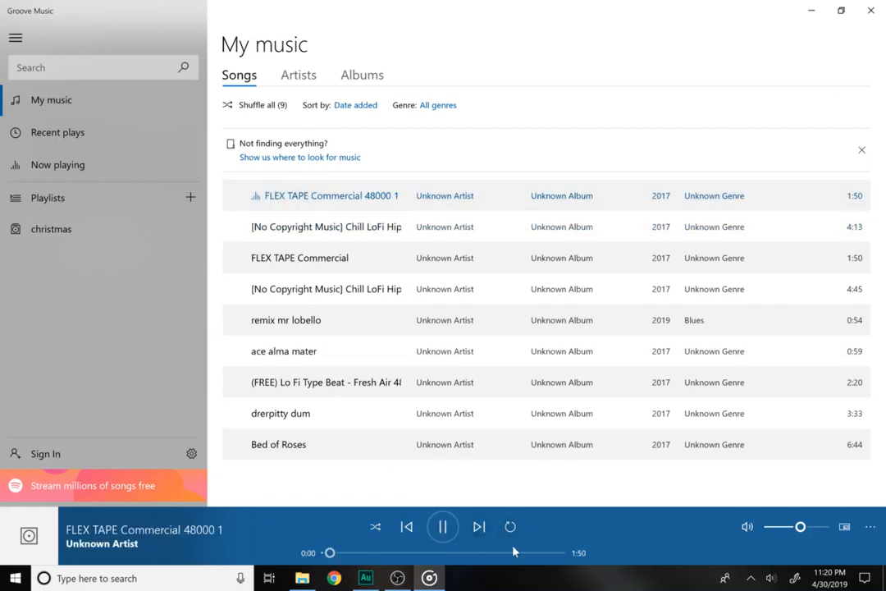
{"action": "left_click_drag", "start_coordinate": [803, 532], "coordinate": [820, 527]}
Skip the clip ahead to 0:07, pause it, and minimize Groove Music.
{"action": "left_click_drag", "start_coordinate": [336, 555], "coordinate": [345, 554]}
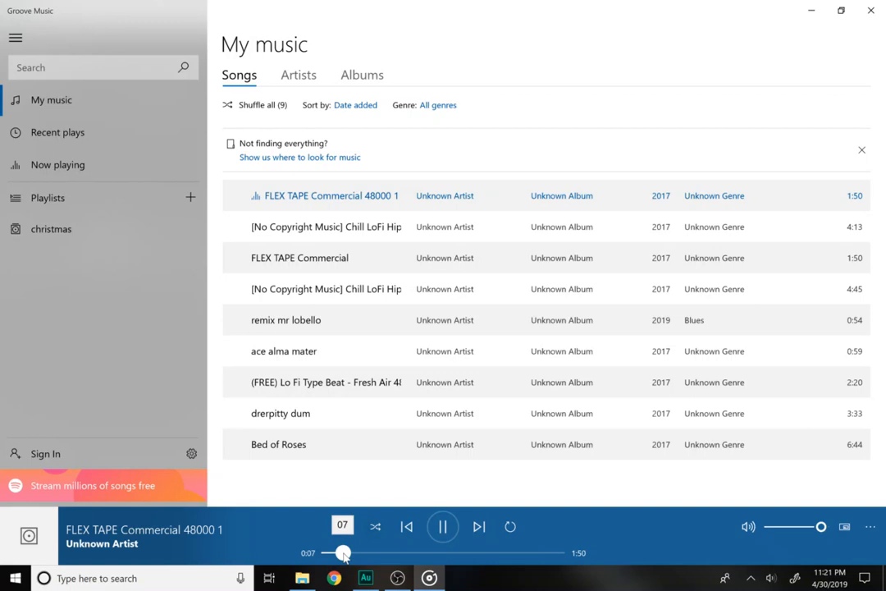
{"action": "left_click", "coordinate": [443, 526]}
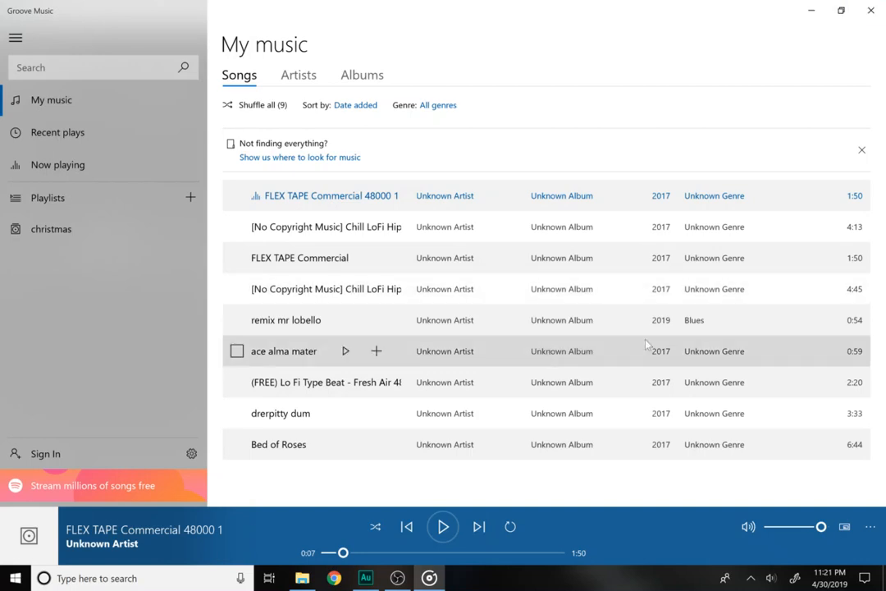
{"action": "left_click", "coordinate": [811, 10]}
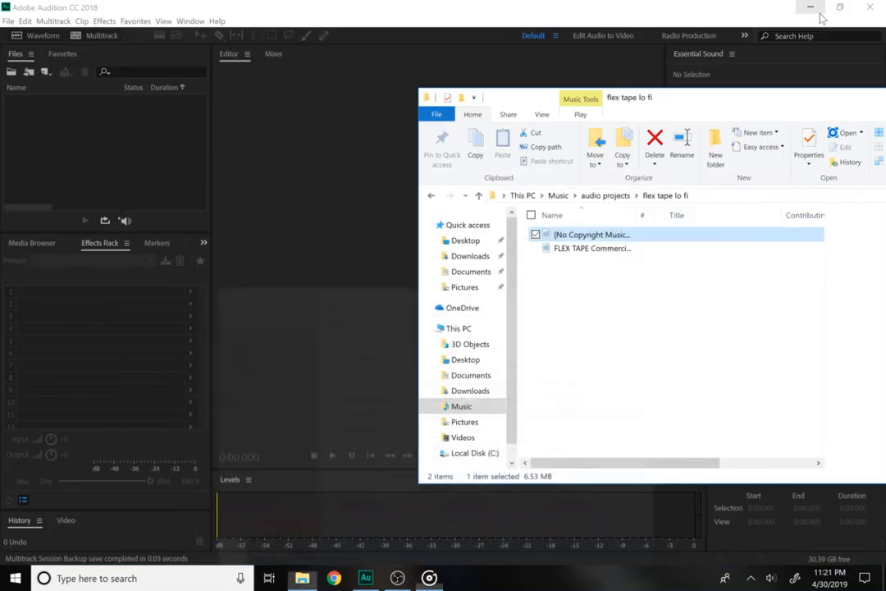
Compare the lo-fi beat and FLEX TAPE commercial file sizes, then return to Audition.
{"action": "left_click", "coordinate": [606, 251]}
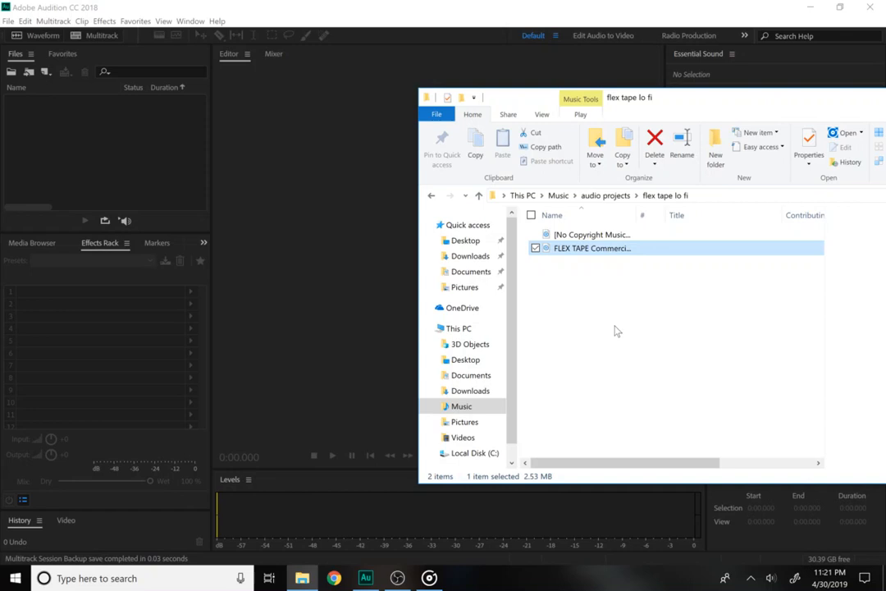
{"action": "left_click", "coordinate": [586, 239]}
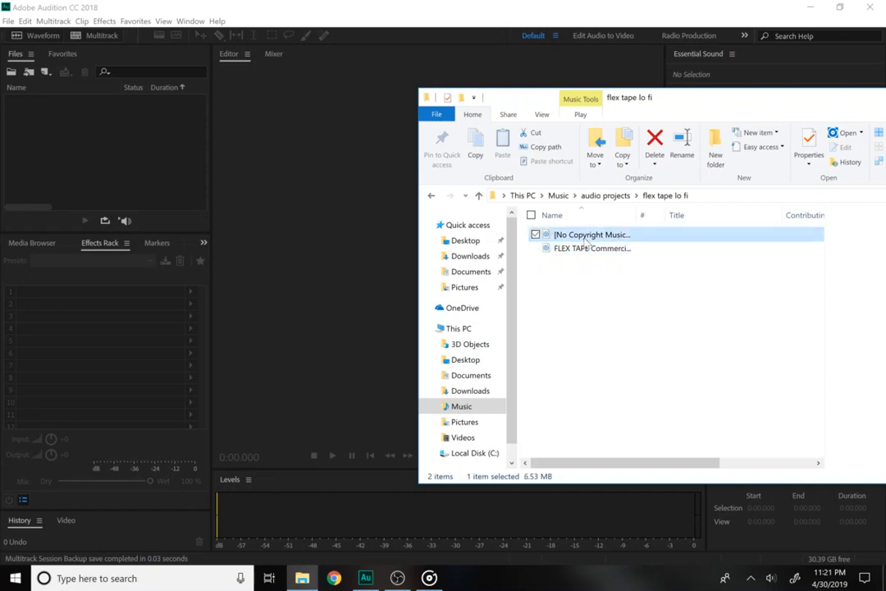
{"action": "left_click", "coordinate": [588, 249]}
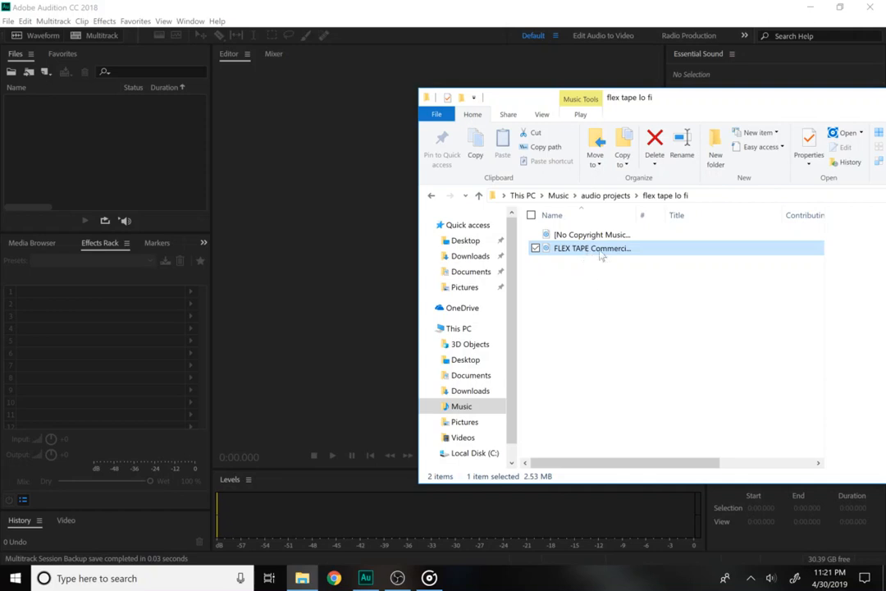
{"action": "left_click", "coordinate": [594, 239]}
{"action": "left_click", "coordinate": [366, 232]}
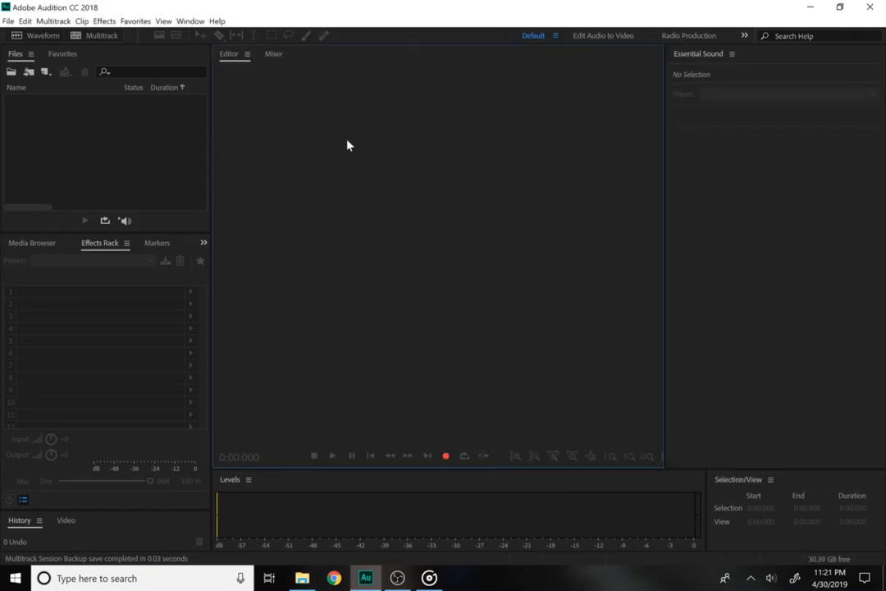
Create a multitrack session named 'flex tape mix', overwriting the existing flex tape mix.sesx.
{"action": "left_click", "coordinate": [159, 153]}
{"action": "left_click", "coordinate": [5, 22]}
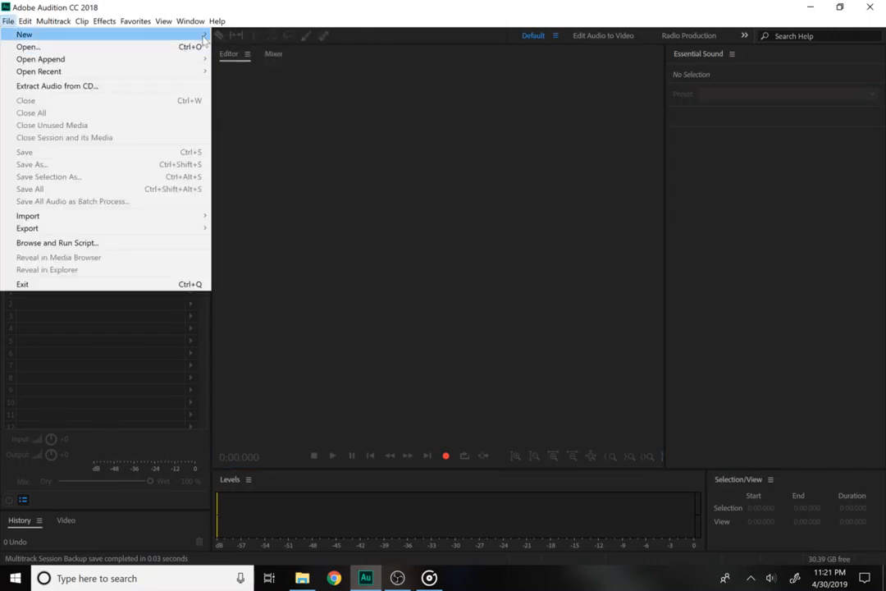
{"action": "mouse_move", "coordinate": [185, 34]}
{"action": "left_click", "coordinate": [263, 36]}
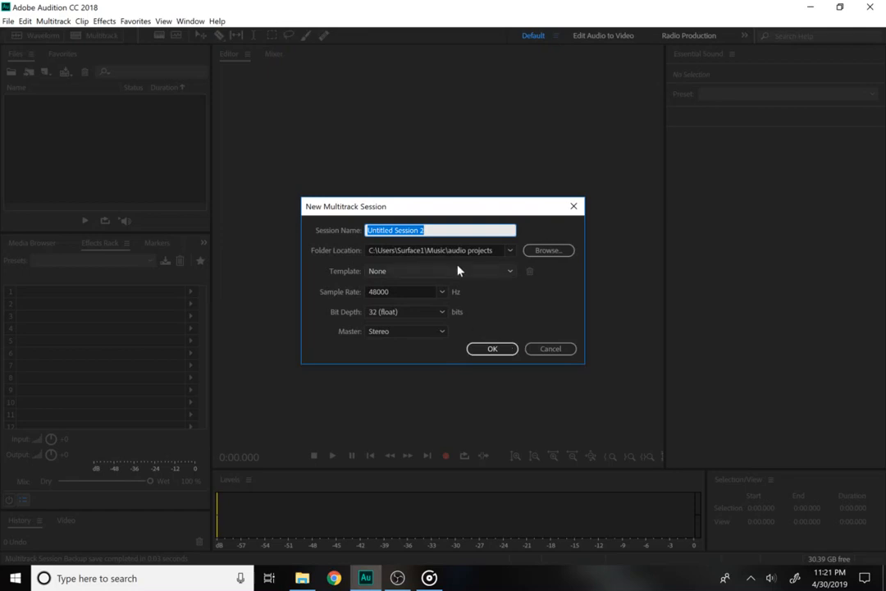
{"action": "type", "text": "tape mix"}
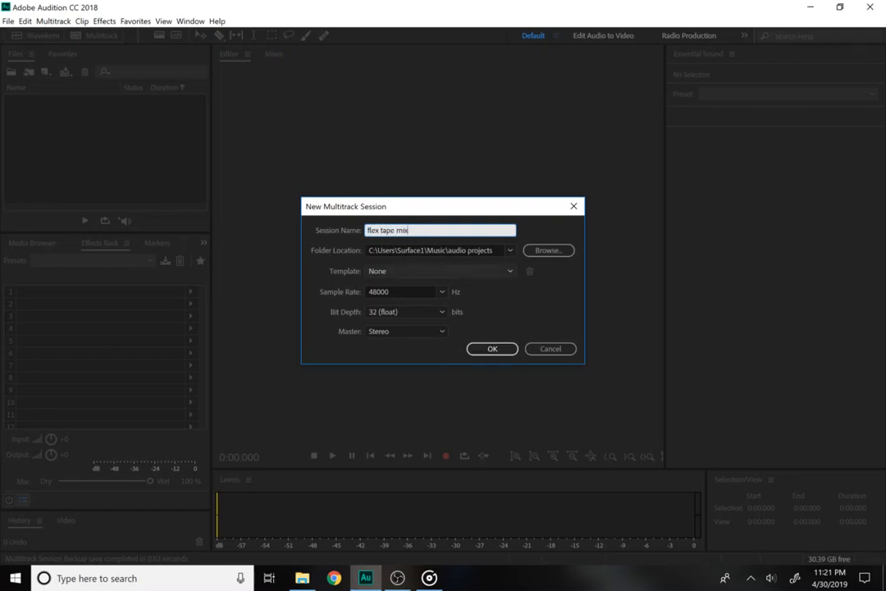
{"action": "key", "text": "Return"}
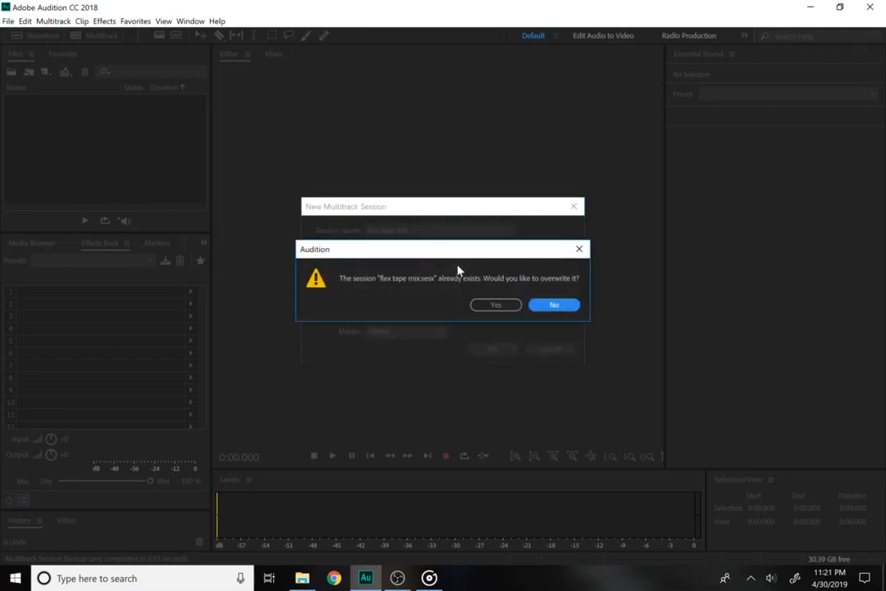
{"action": "left_click", "coordinate": [495, 305]}
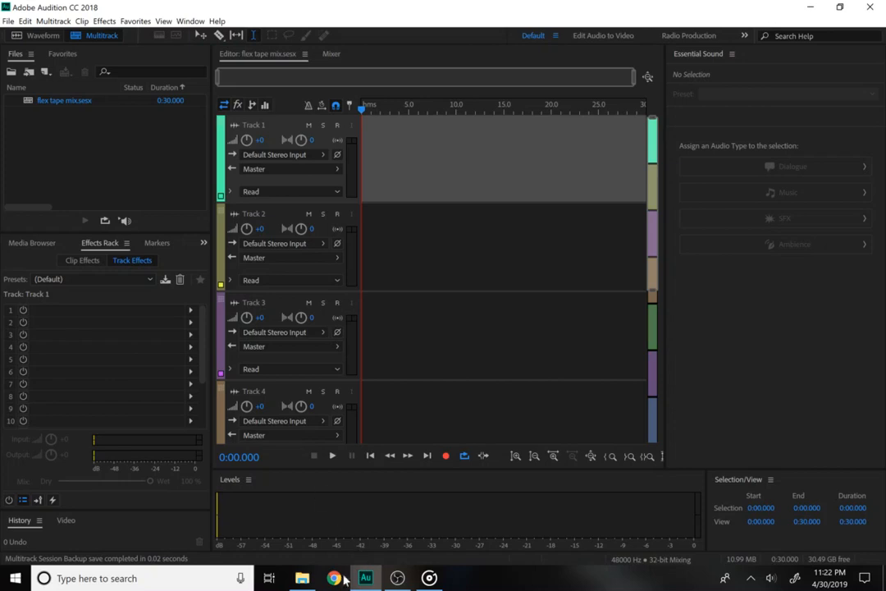
Drag the No Copyright Music beat from the flex tape lo fi folder onto Track 1.
{"action": "left_click", "coordinate": [302, 577]}
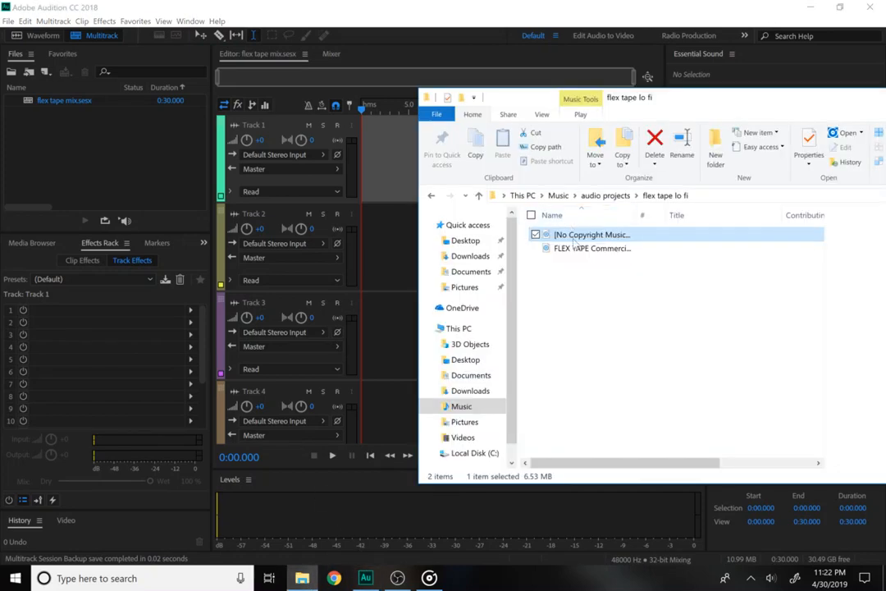
{"action": "left_click_drag", "start_coordinate": [574, 244], "coordinate": [378, 188]}
{"action": "left_click", "coordinate": [402, 254]}
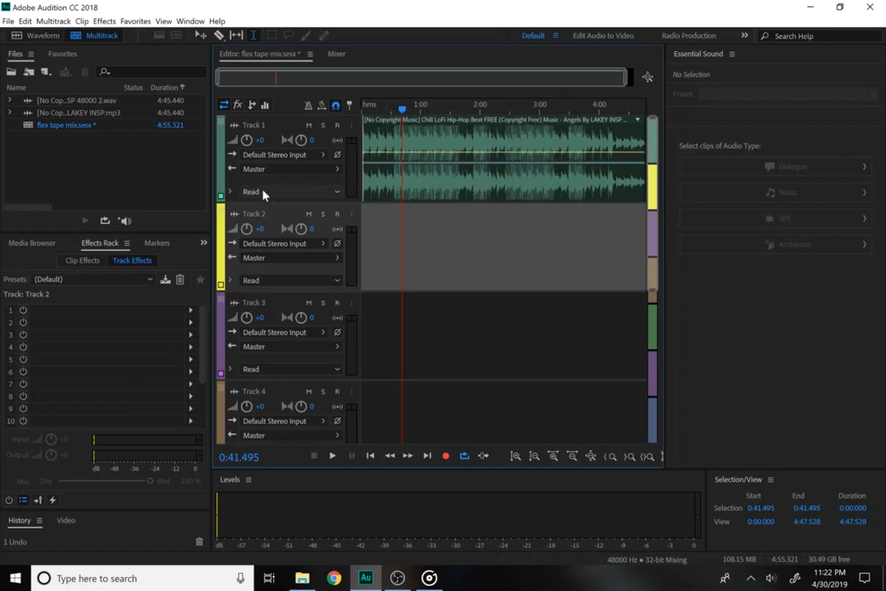
Change Track 1's colour to orange.
{"action": "left_click", "coordinate": [219, 196]}
{"action": "left_click", "coordinate": [221, 198]}
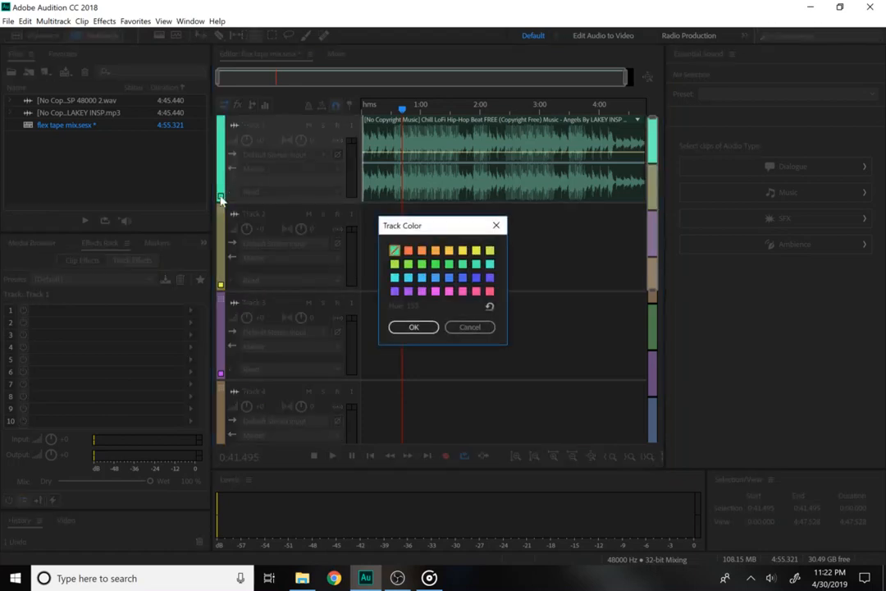
{"action": "left_click", "coordinate": [407, 252]}
{"action": "left_click", "coordinate": [413, 326]}
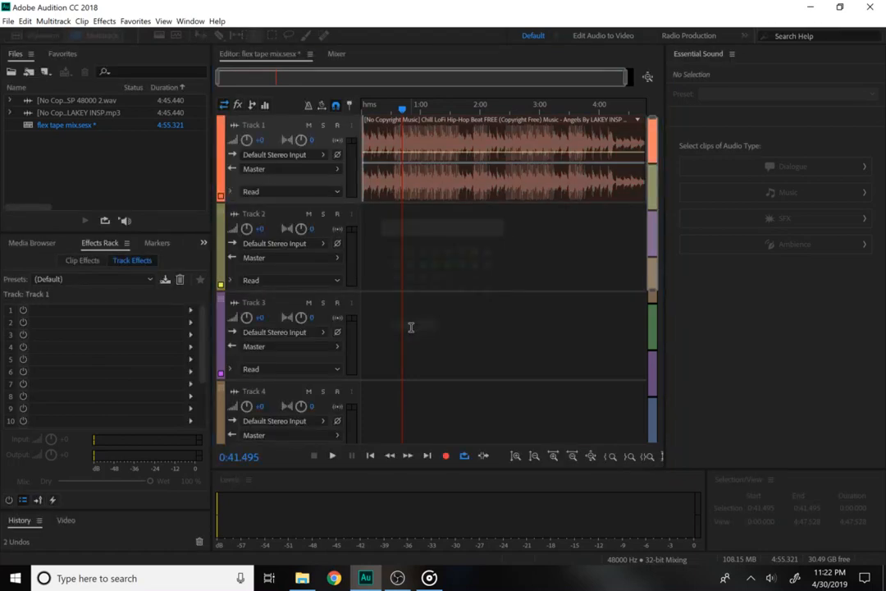
Briefly preview the lo-fi clip on Track 1 and raise the system volume to 97.
{"action": "left_click", "coordinate": [433, 238]}
{"action": "left_click", "coordinate": [416, 166]}
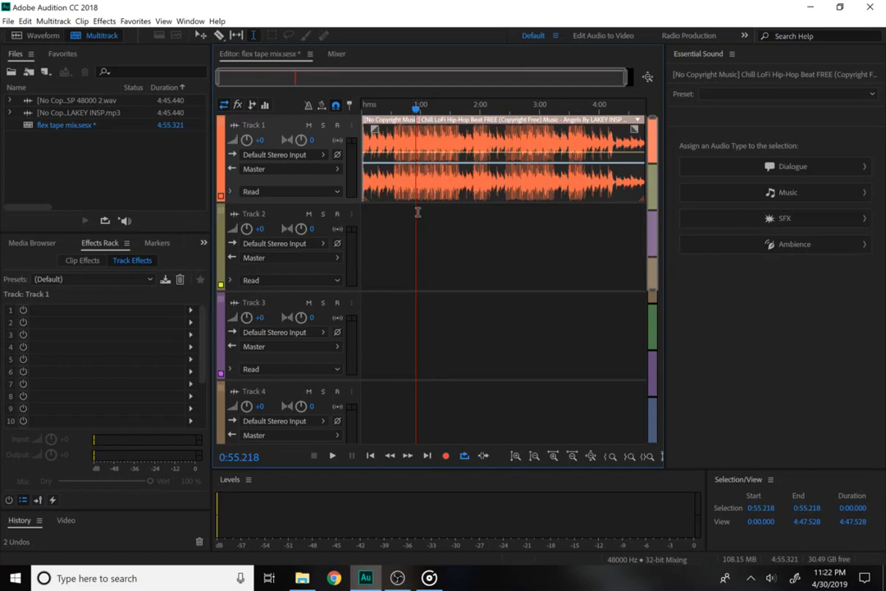
{"action": "left_click", "coordinate": [439, 236]}
{"action": "left_click", "coordinate": [395, 160]}
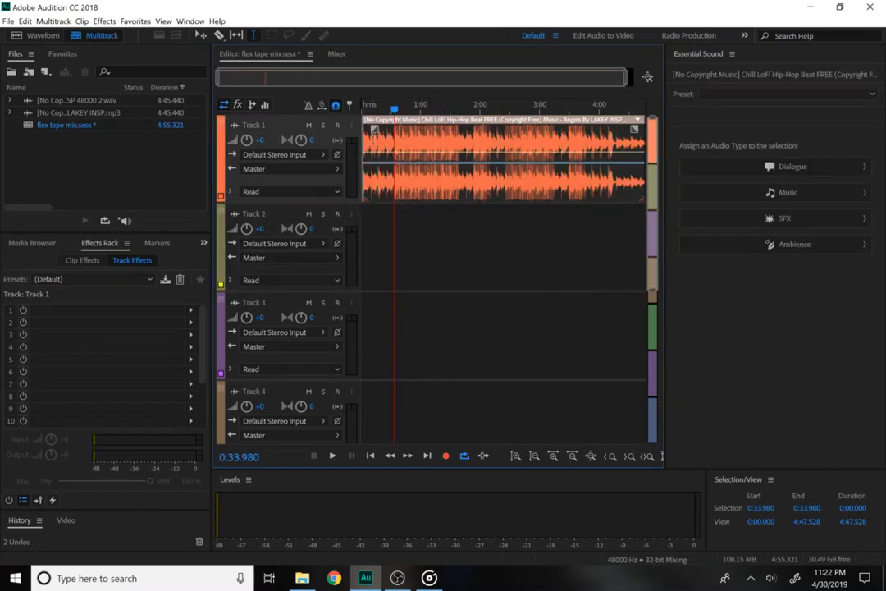
{"action": "key", "text": "space"}
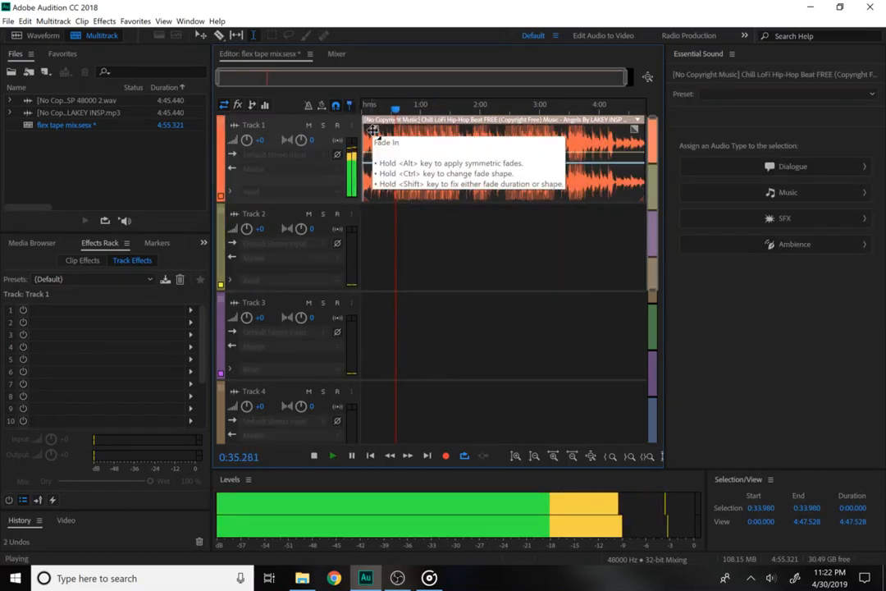
{"action": "key", "text": "space"}
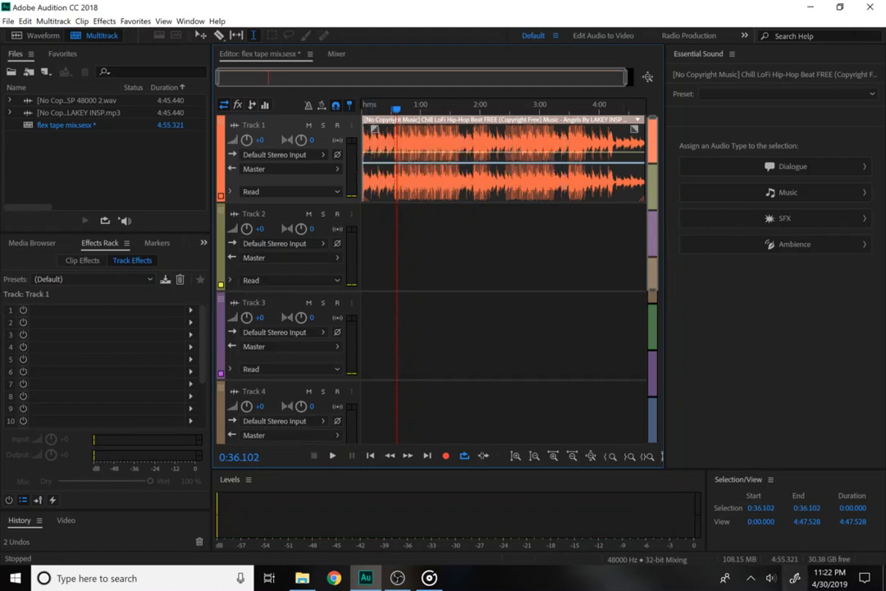
{"action": "left_click", "coordinate": [769, 577]}
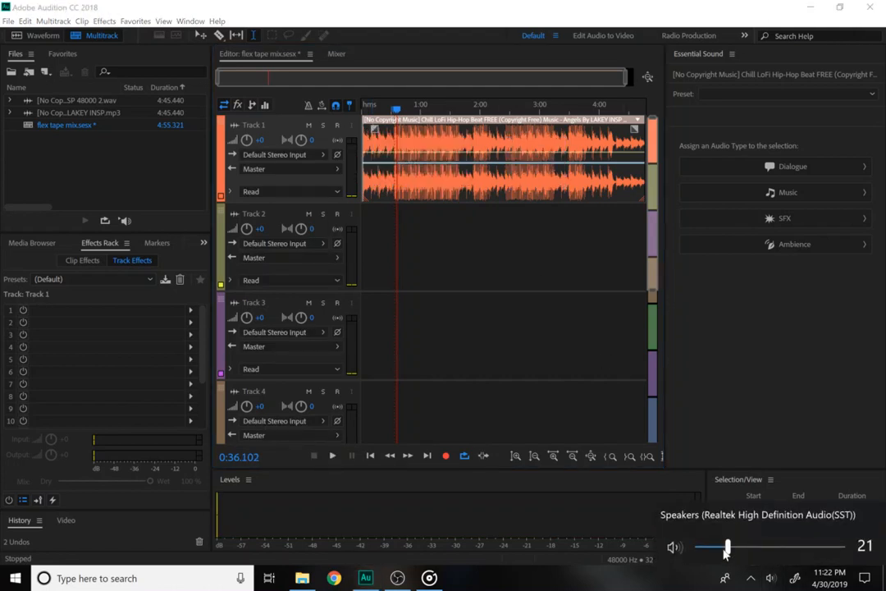
{"action": "left_click_drag", "start_coordinate": [727, 548], "coordinate": [839, 548]}
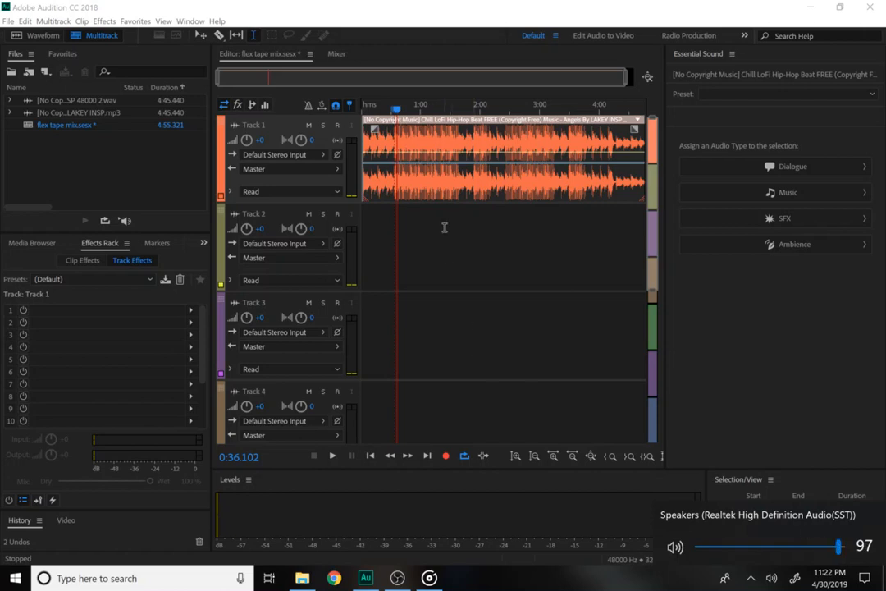
{"action": "left_click", "coordinate": [397, 577]}
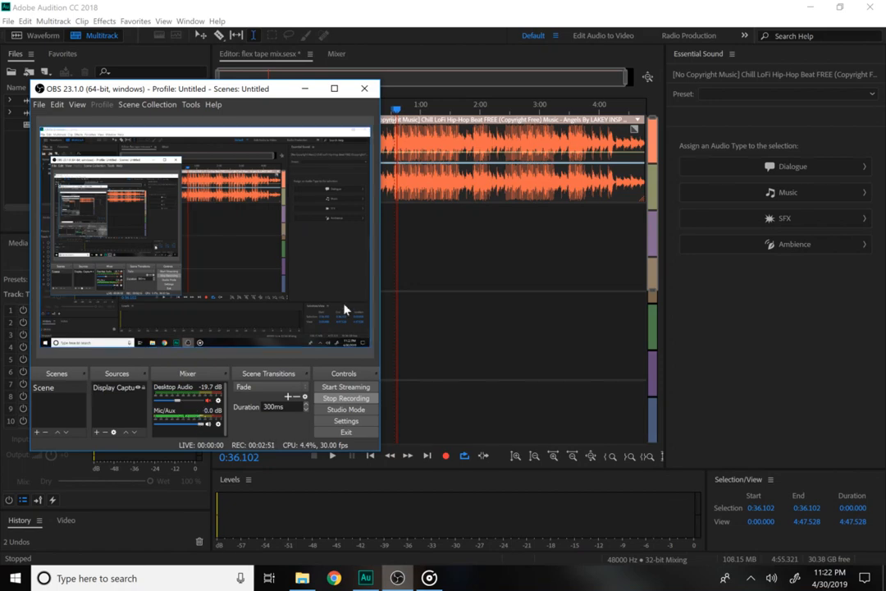
Play the beat from about 0:32 and lower the speaker volume to 49.
{"action": "left_click", "coordinate": [415, 262]}
{"action": "left_click", "coordinate": [415, 263]}
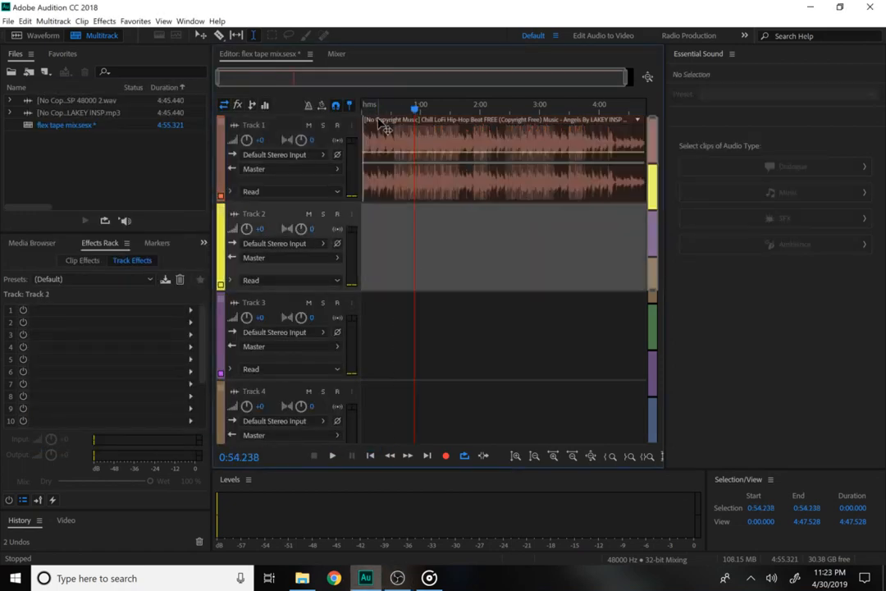
{"action": "left_click", "coordinate": [363, 107]}
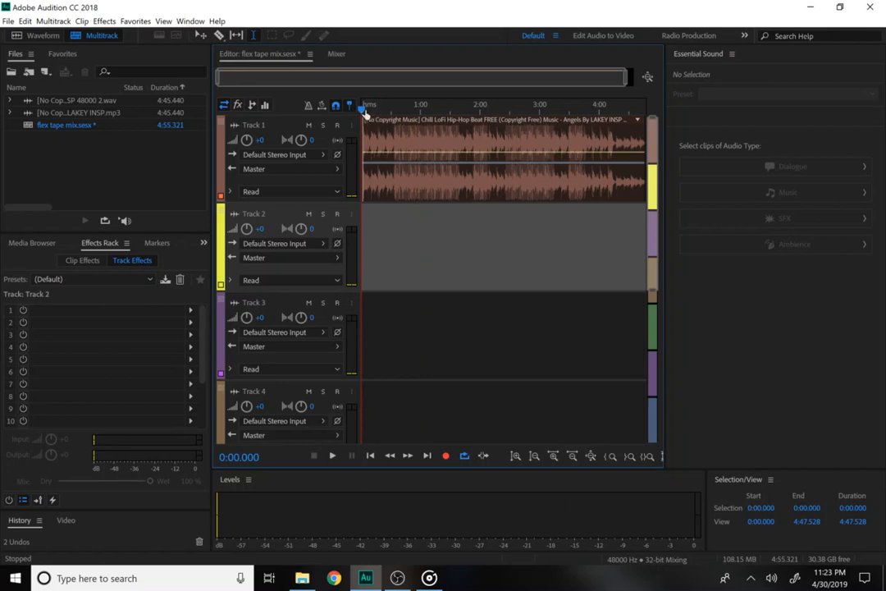
{"action": "left_click", "coordinate": [394, 110]}
{"action": "key", "text": "space"}
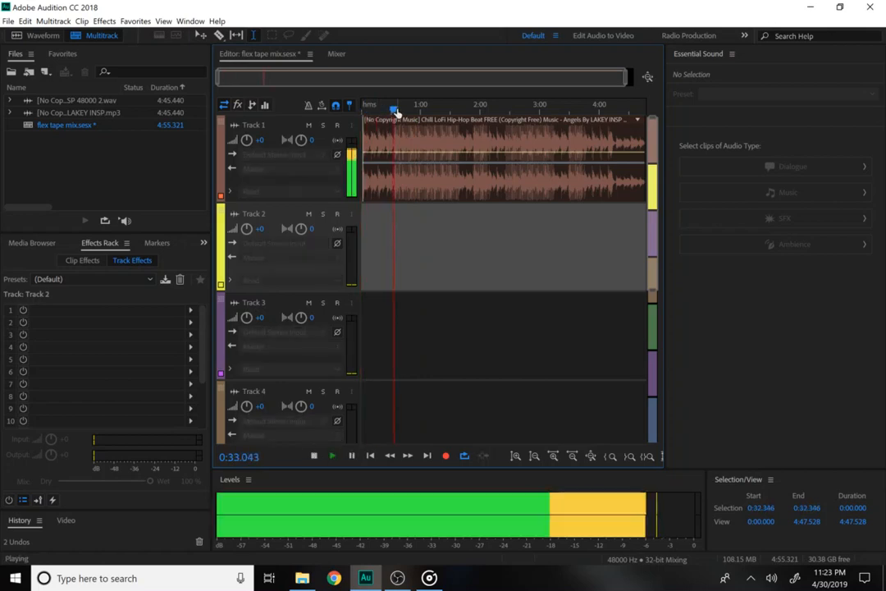
{"action": "left_click", "coordinate": [767, 579]}
{"action": "left_click_drag", "start_coordinate": [838, 547], "coordinate": [767, 548]}
Select and delete the first 31 seconds of the beat on Track 1.
{"action": "left_click", "coordinate": [584, 362]}
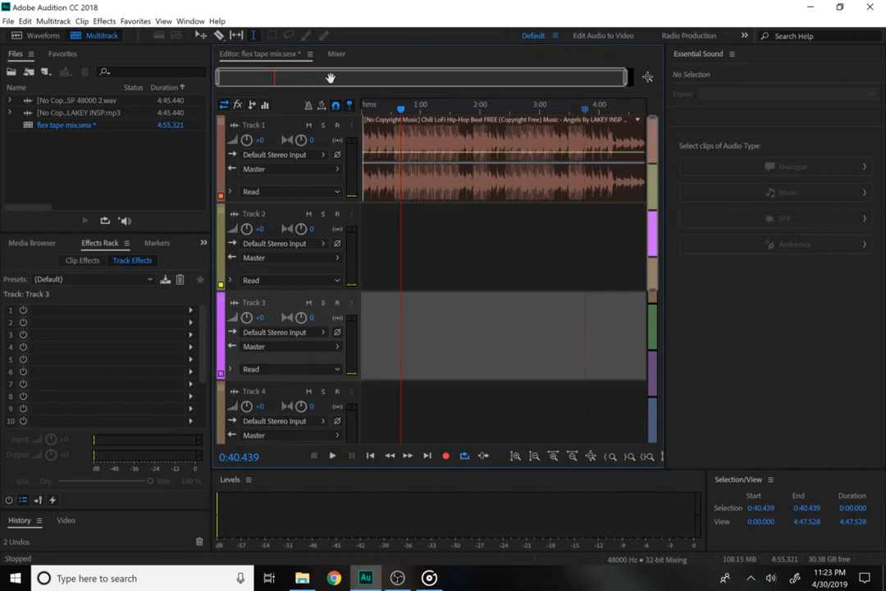
{"action": "left_click_drag", "start_coordinate": [399, 112], "coordinate": [323, 159]}
{"action": "key", "text": "Delete"}
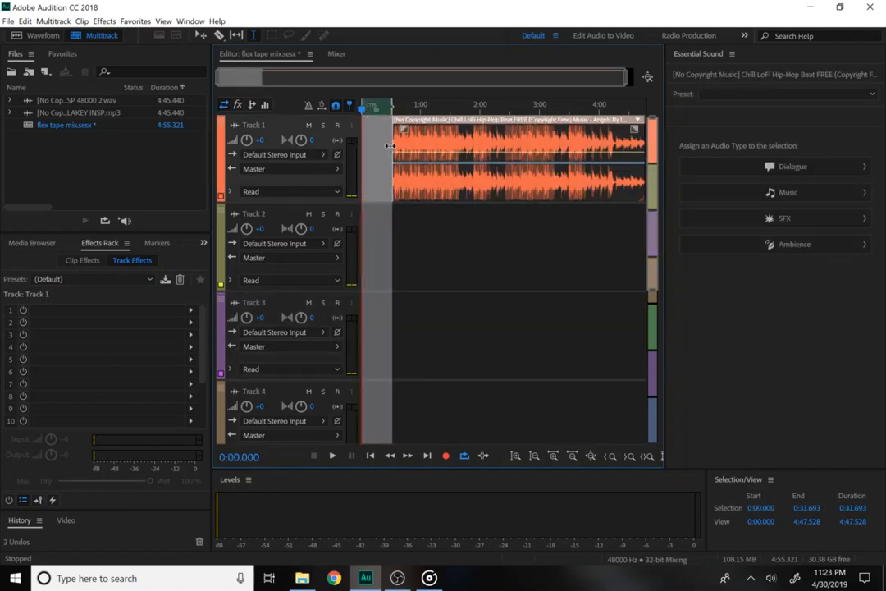
{"action": "left_click", "coordinate": [441, 304]}
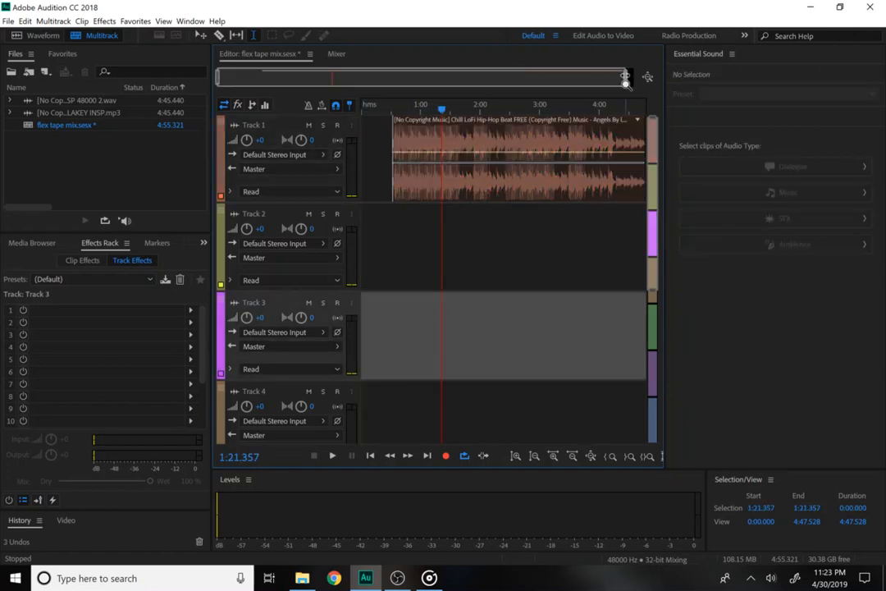
Move the remaining beat clip to start at 0:00 and play from the beginning.
{"action": "left_click_drag", "start_coordinate": [625, 78], "coordinate": [353, 76]}
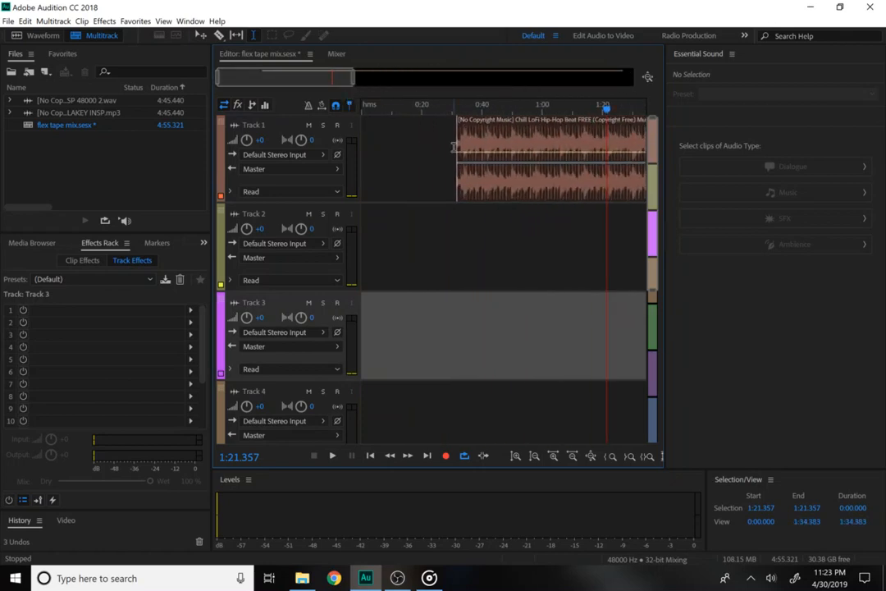
{"action": "left_click", "coordinate": [428, 138]}
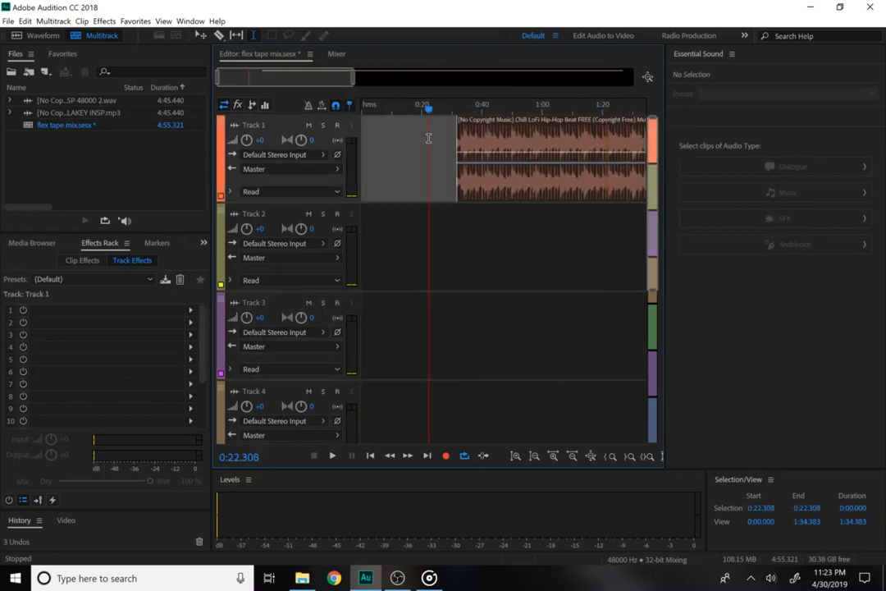
{"action": "left_click", "coordinate": [201, 35]}
{"action": "left_click_drag", "start_coordinate": [576, 170], "coordinate": [479, 168]}
{"action": "left_click", "coordinate": [387, 109]}
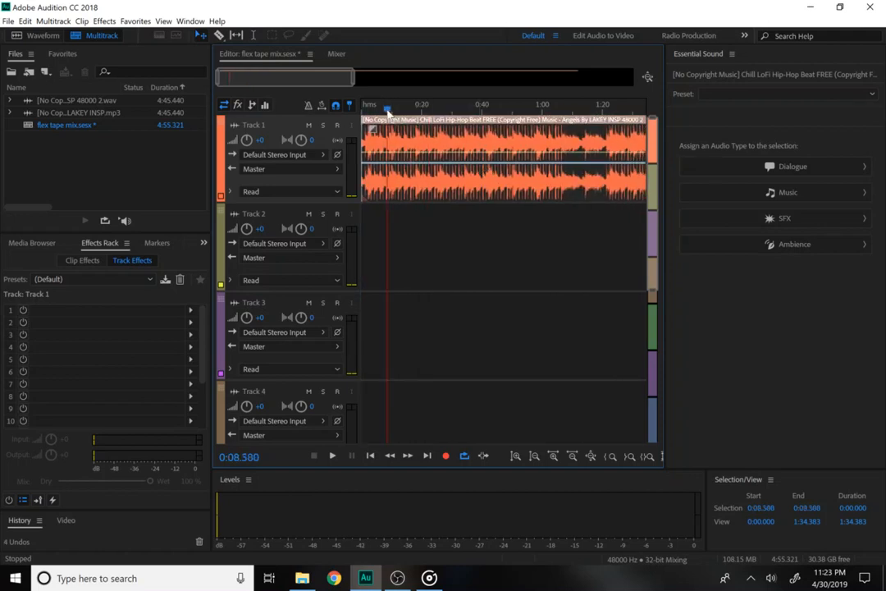
{"action": "key", "text": "Home"}
{"action": "key", "text": "space"}
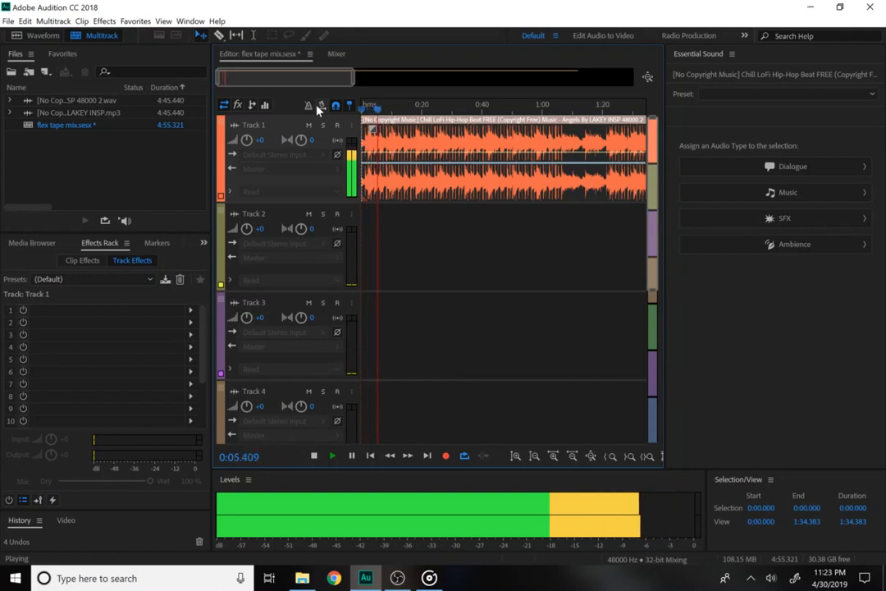
Stop playback, return the playhead to 0:00.000, and mute Track 1.
{"action": "key", "text": "space"}
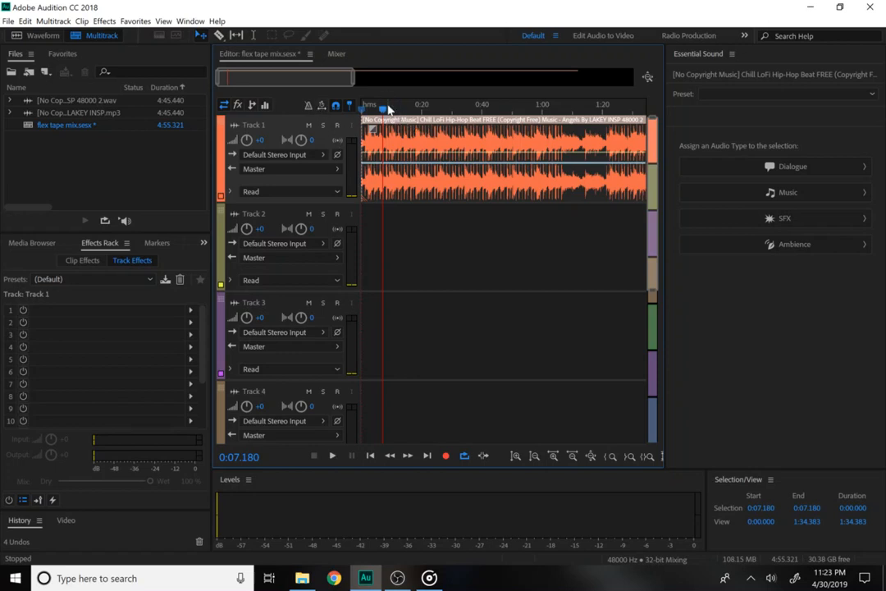
{"action": "left_click_drag", "start_coordinate": [389, 109], "coordinate": [322, 95]}
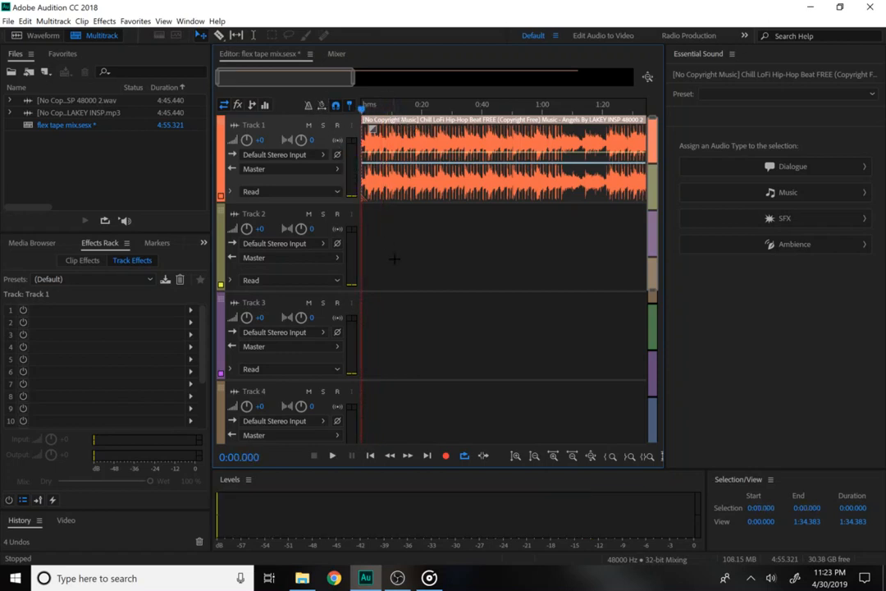
{"action": "left_click", "coordinate": [308, 125]}
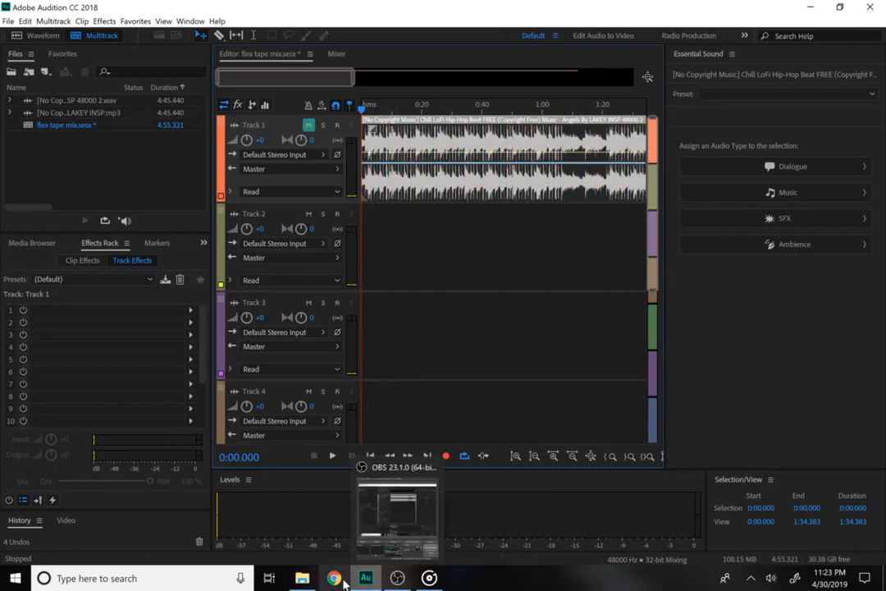
Drag the FLEX TAPE Commercial file from the flex tape lo fi folder onto Track 2.
{"action": "mouse_move", "coordinate": [302, 577]}
{"action": "left_click", "coordinate": [299, 534]}
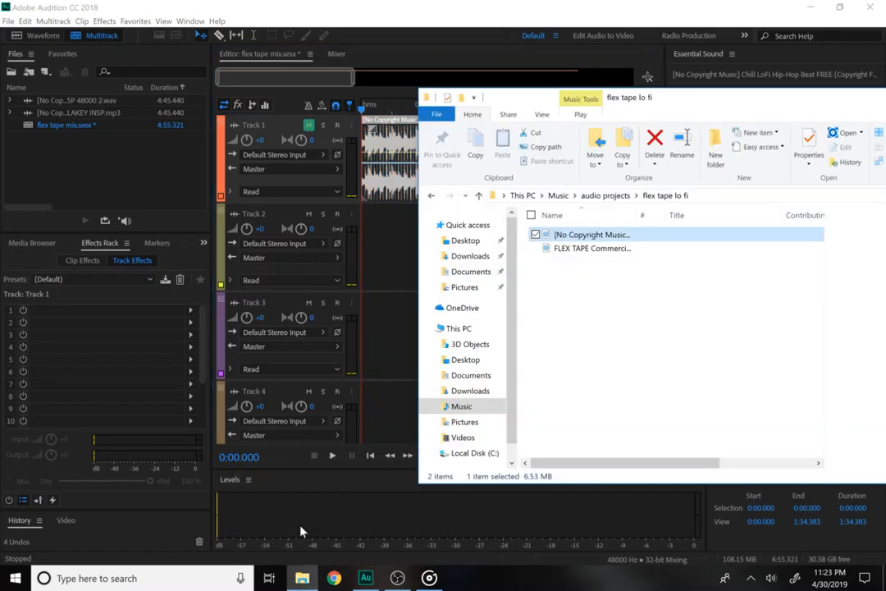
{"action": "left_click", "coordinate": [577, 249]}
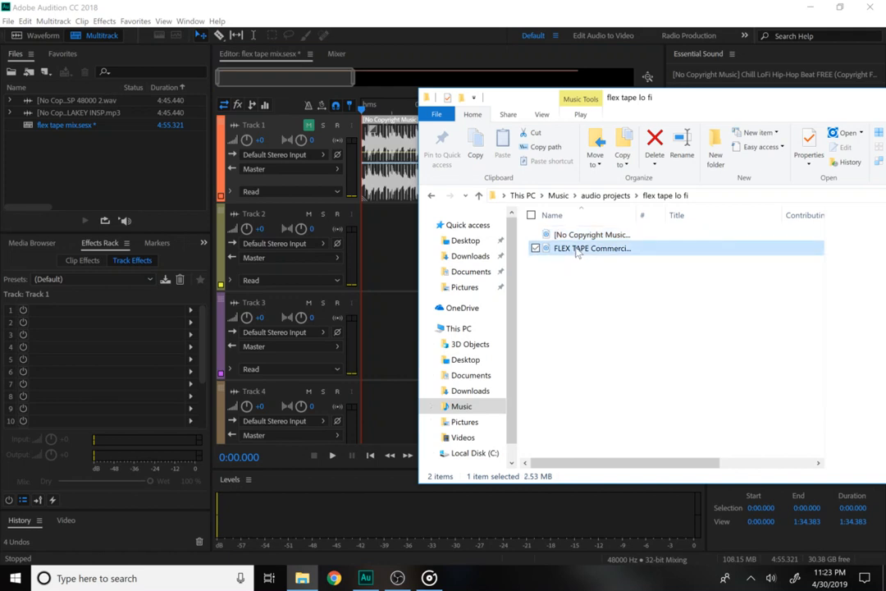
{"action": "left_click_drag", "start_coordinate": [576, 249], "coordinate": [401, 293]}
{"action": "left_click", "coordinate": [386, 259]}
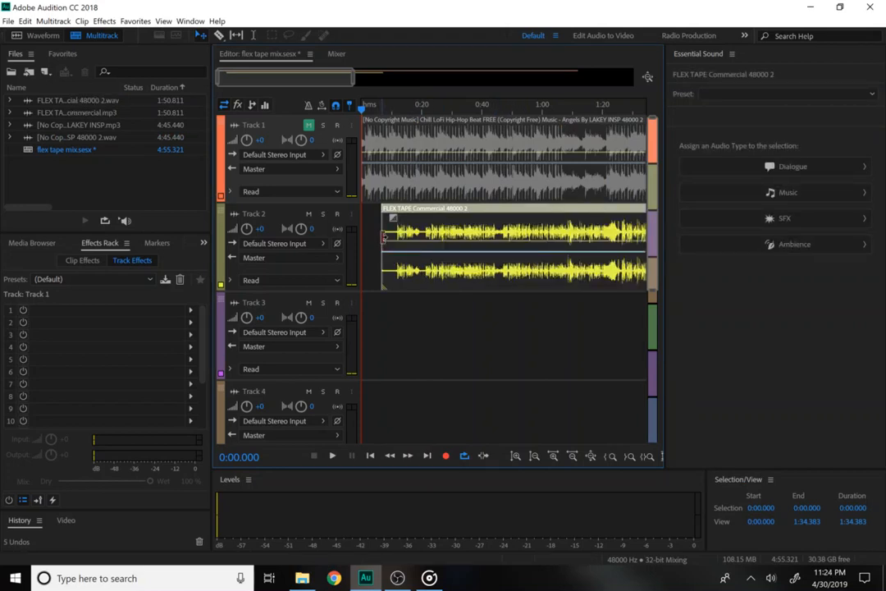
Trim the FLEX TAPE clip's start and play to find the 0:17 cut point.
{"action": "left_click_drag", "start_coordinate": [383, 237], "coordinate": [397, 249]}
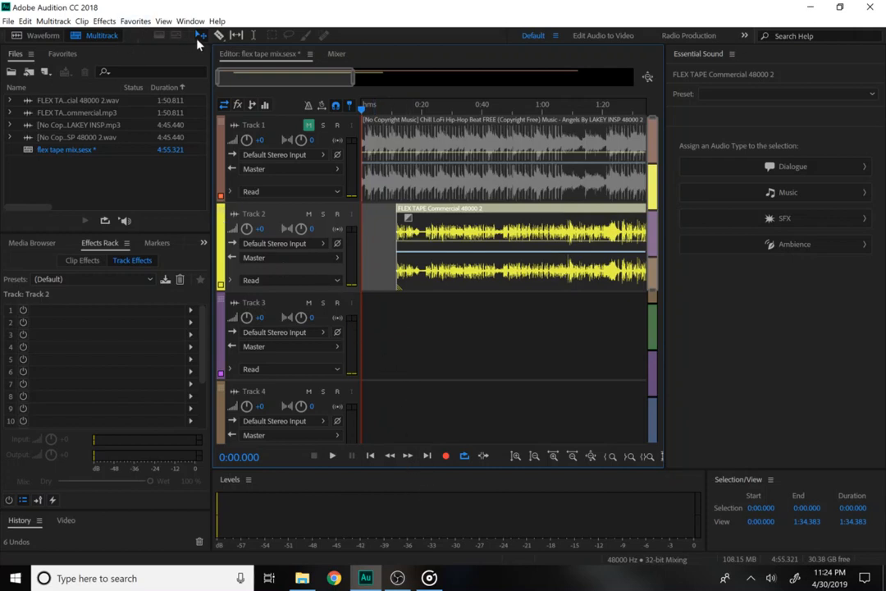
{"action": "key", "text": "space"}
{"action": "key", "text": "space"}
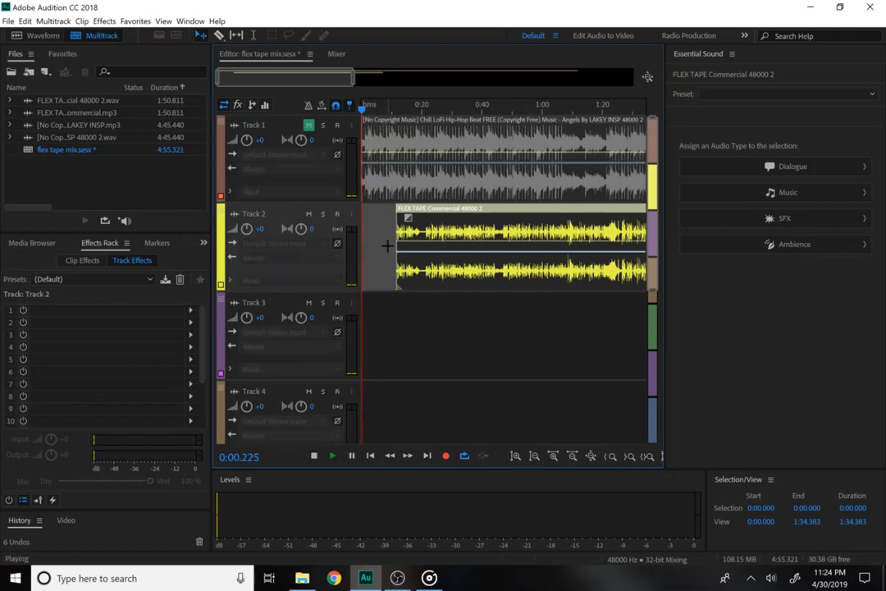
{"action": "left_click", "coordinate": [402, 110]}
{"action": "left_click", "coordinate": [398, 111]}
{"action": "key", "text": "space"}
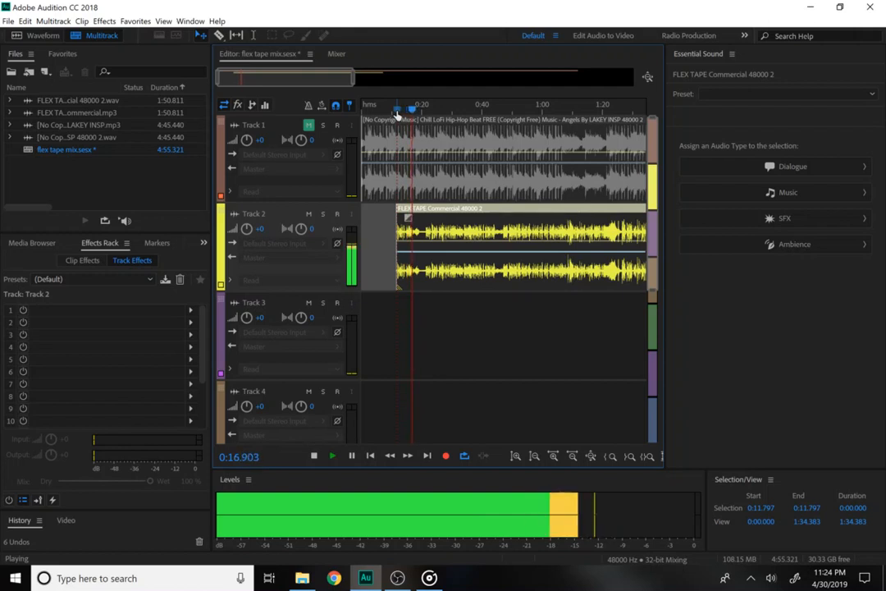
{"action": "key", "text": "space"}
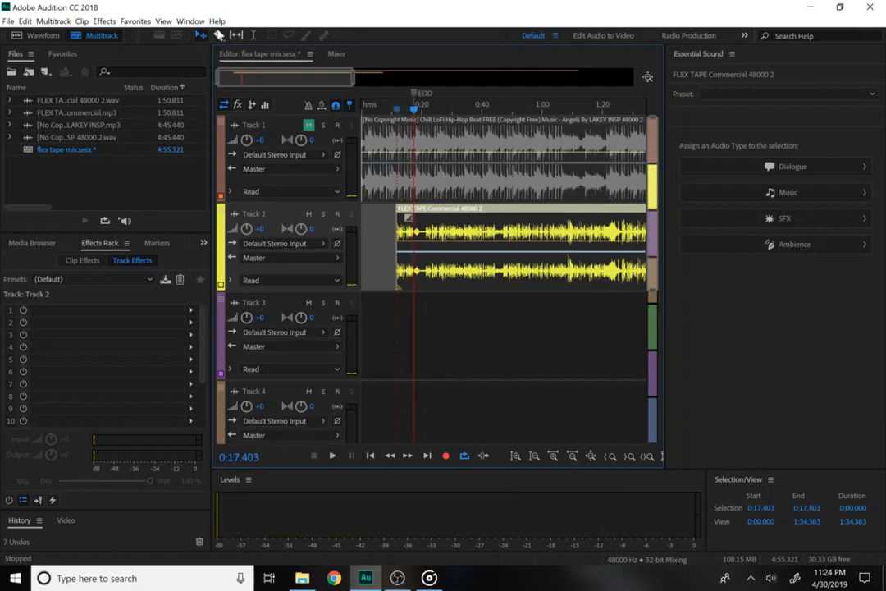
Split the clip at 0:17.403, delete the right part, and zoom to the first 17 seconds.
{"action": "left_click", "coordinate": [419, 249]}
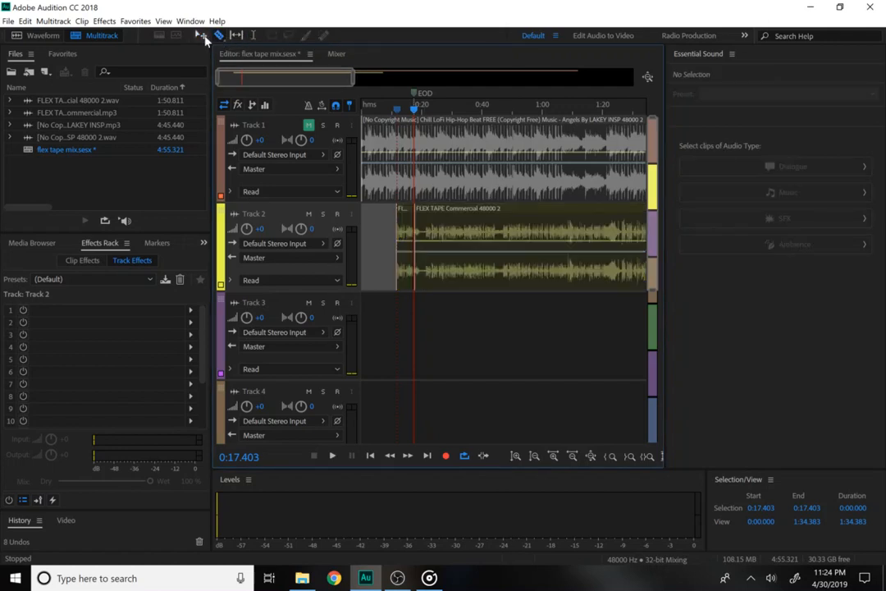
{"action": "left_click", "coordinate": [462, 225]}
{"action": "key", "text": "Delete"}
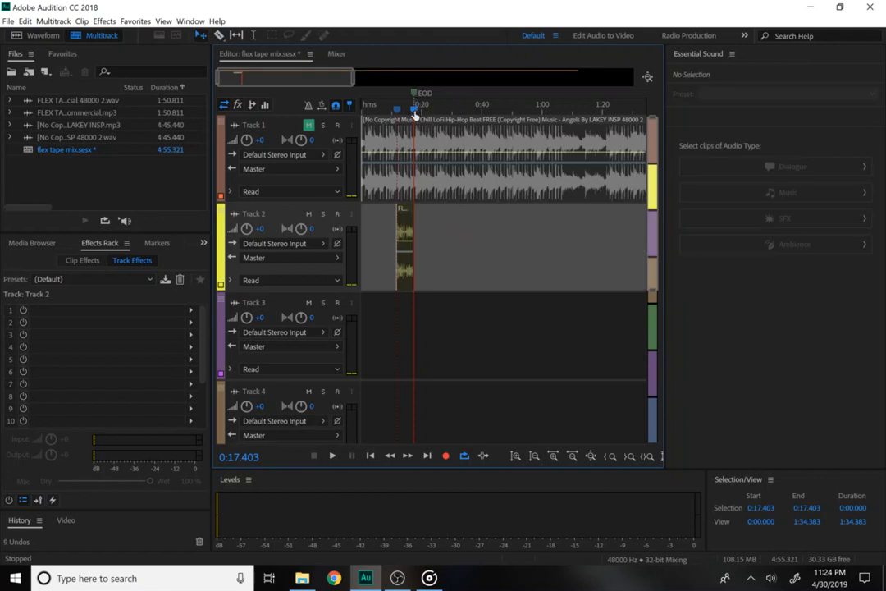
{"action": "left_click_drag", "start_coordinate": [416, 115], "coordinate": [405, 112]}
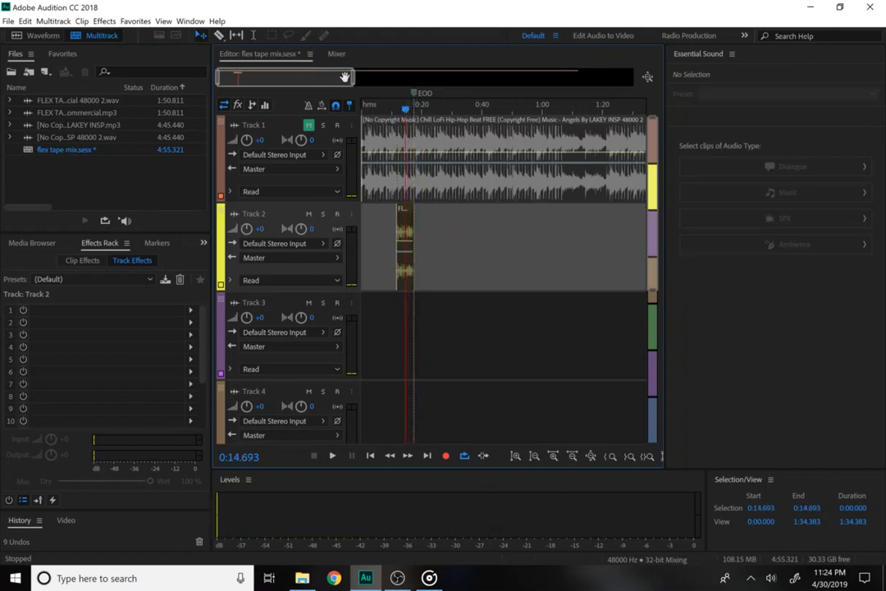
{"action": "left_click_drag", "start_coordinate": [352, 79], "coordinate": [240, 79]}
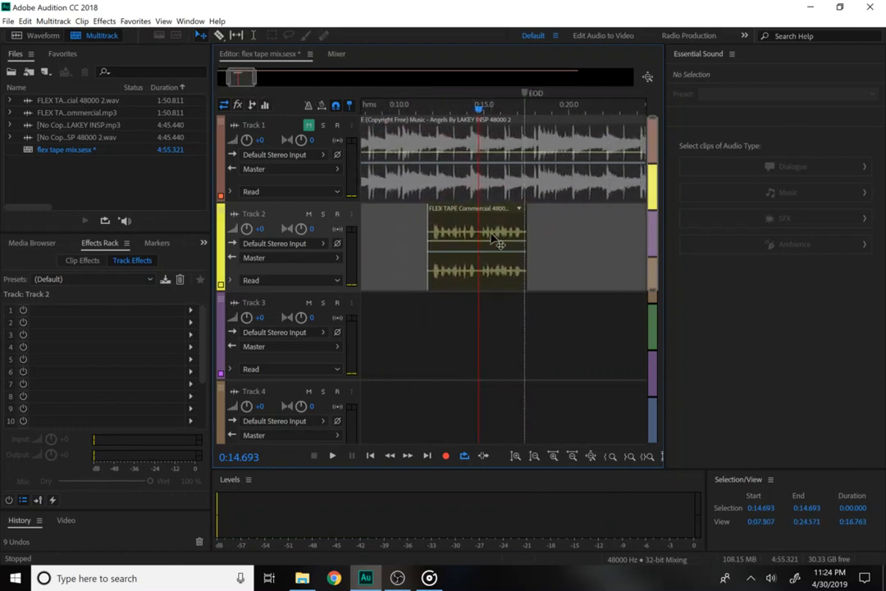
Zoom in on the Flex Tape snippet, close the Essential Sound panel, and mark 0:13.486.
{"action": "left_click", "coordinate": [554, 456]}
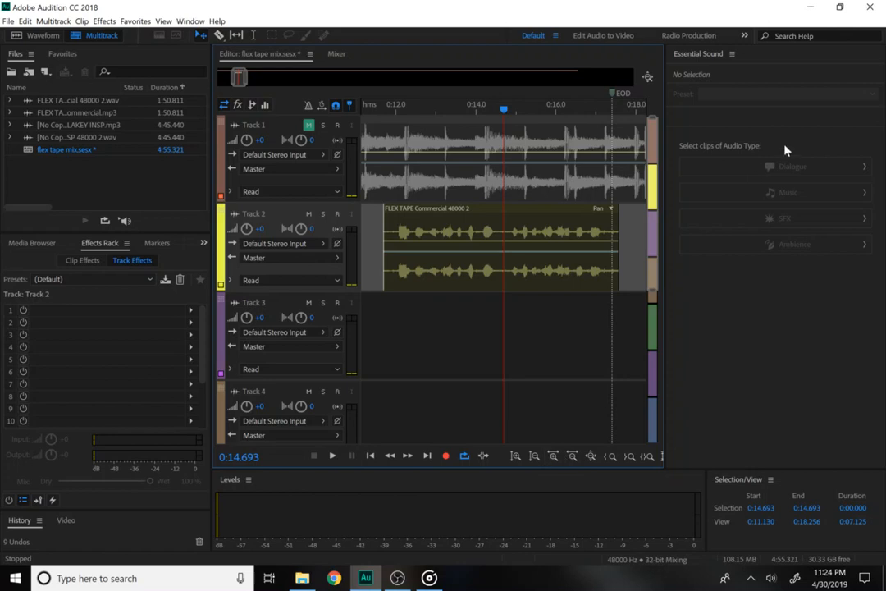
{"action": "left_click", "coordinate": [731, 54]}
{"action": "left_click", "coordinate": [751, 57]}
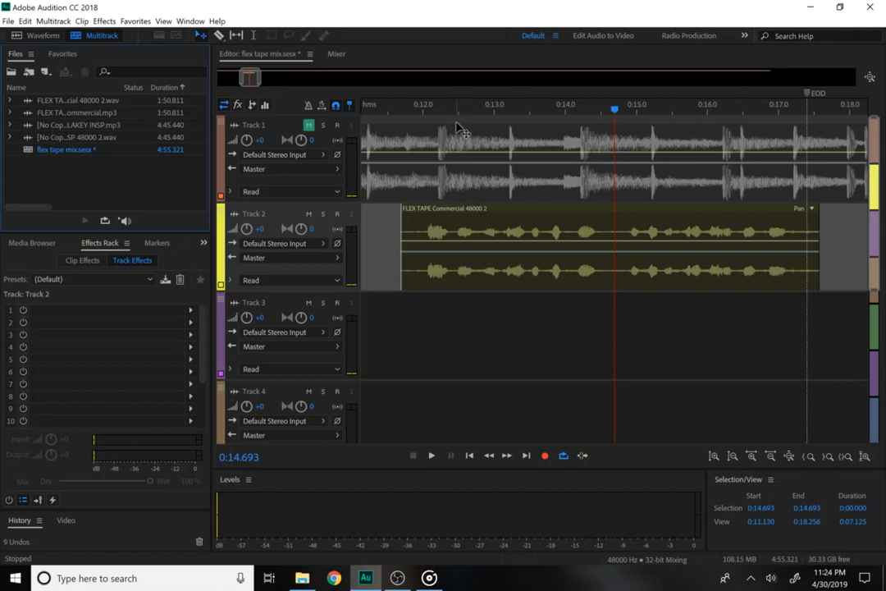
{"action": "left_click", "coordinate": [401, 110]}
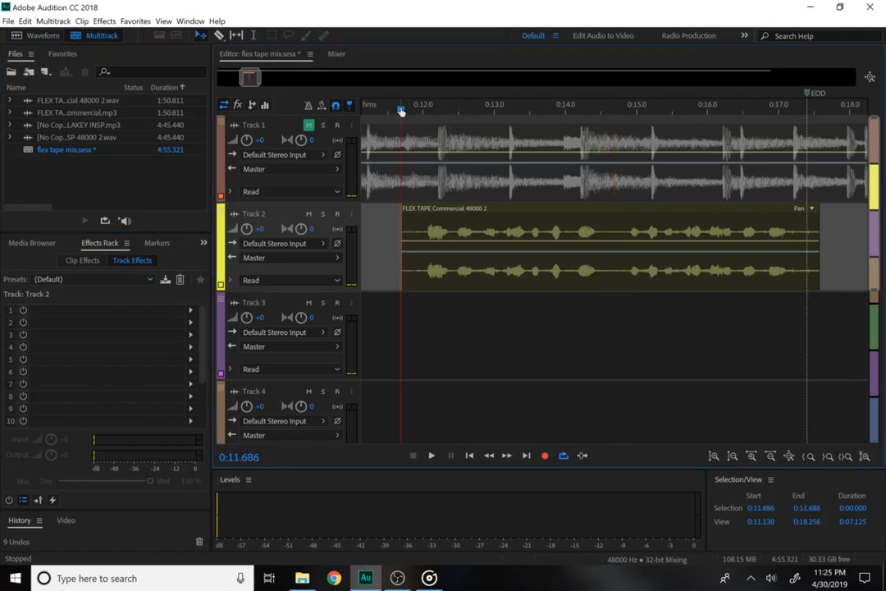
{"action": "key", "text": "space"}
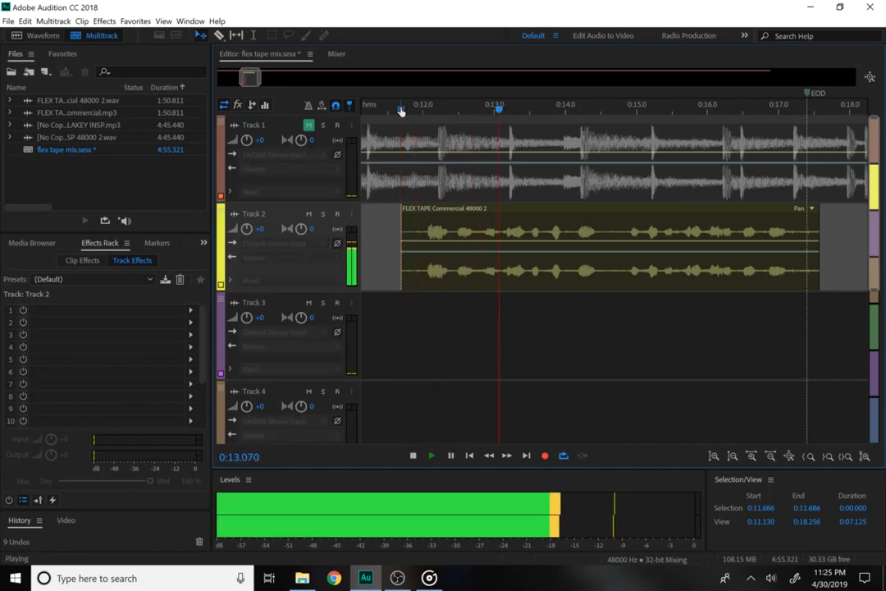
{"action": "key", "text": "space"}
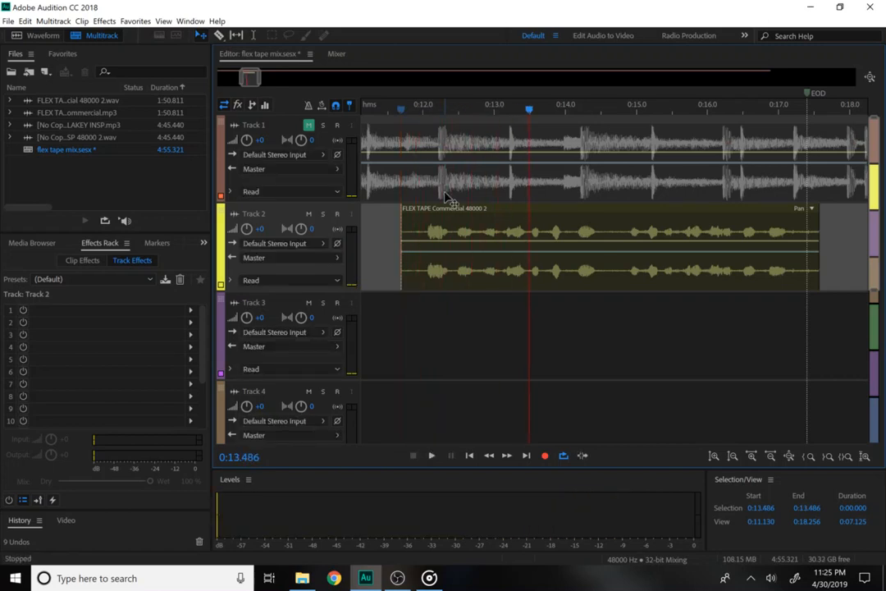
{"action": "key", "text": "m"}
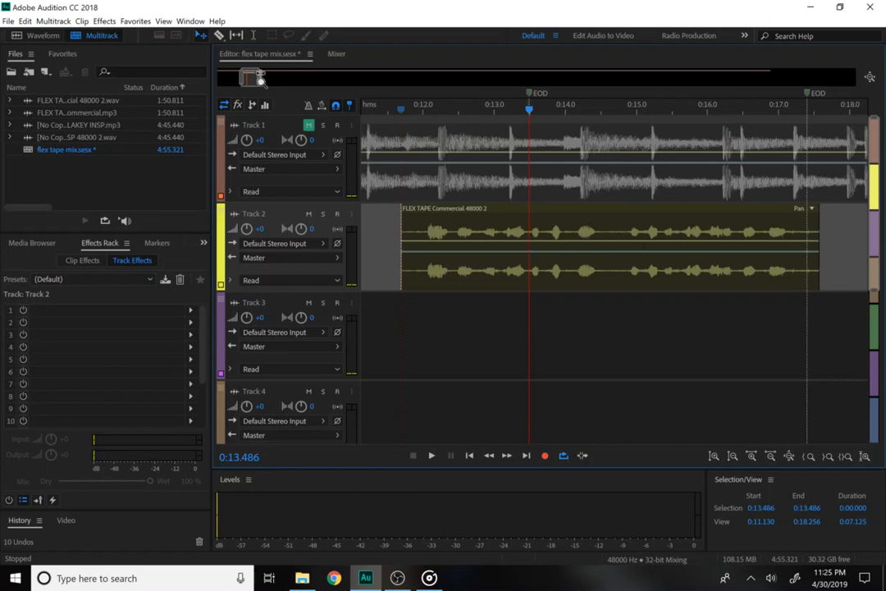
Razor-split the Track 2 Flex Tape clip at 0:13.486 and 0:14.714.
{"action": "left_click", "coordinate": [219, 35]}
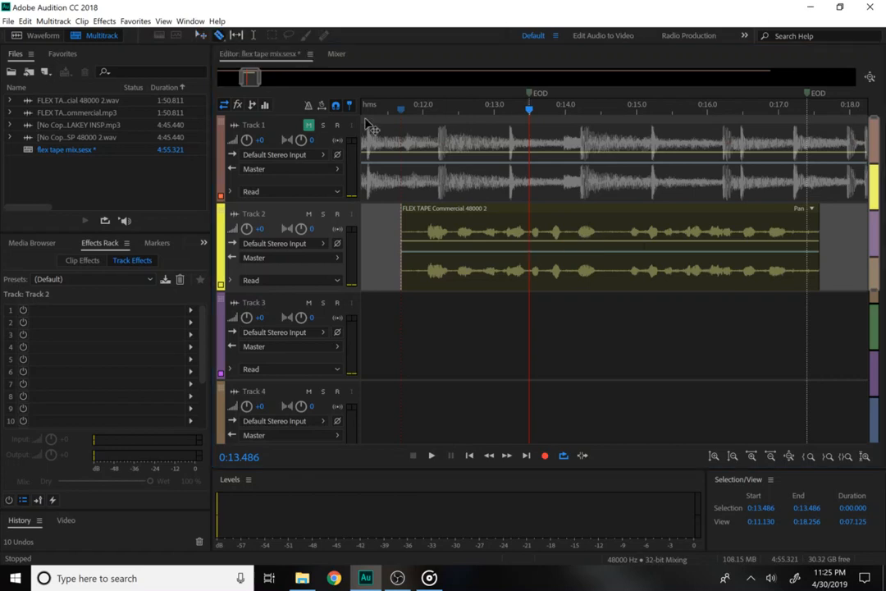
{"action": "left_click", "coordinate": [531, 251]}
{"action": "key", "text": "space"}
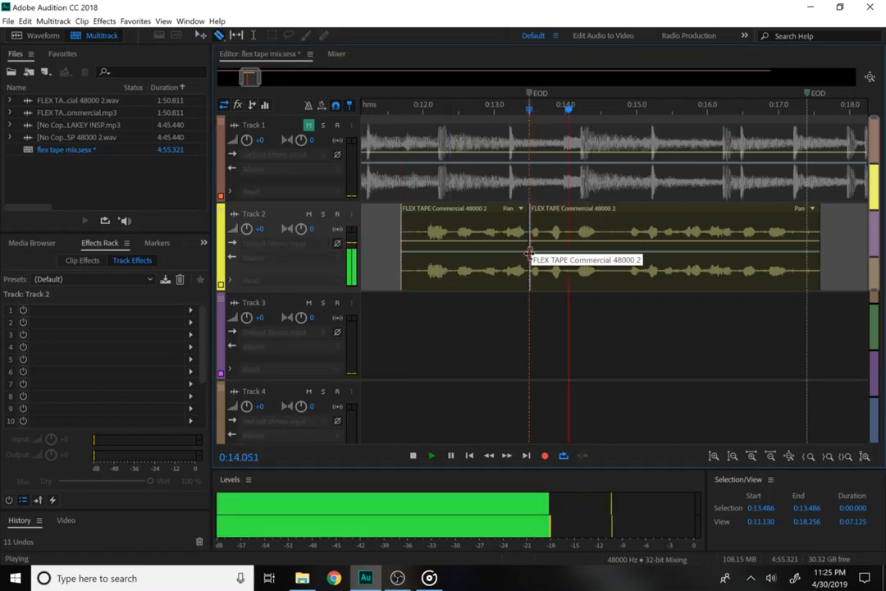
{"action": "key", "text": "space"}
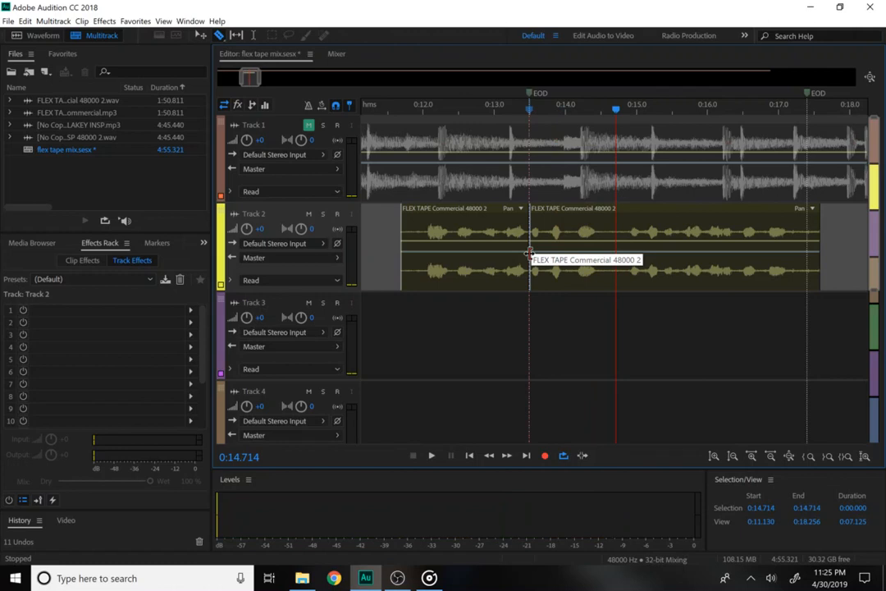
{"action": "left_click", "coordinate": [616, 239]}
{"action": "key", "text": "space"}
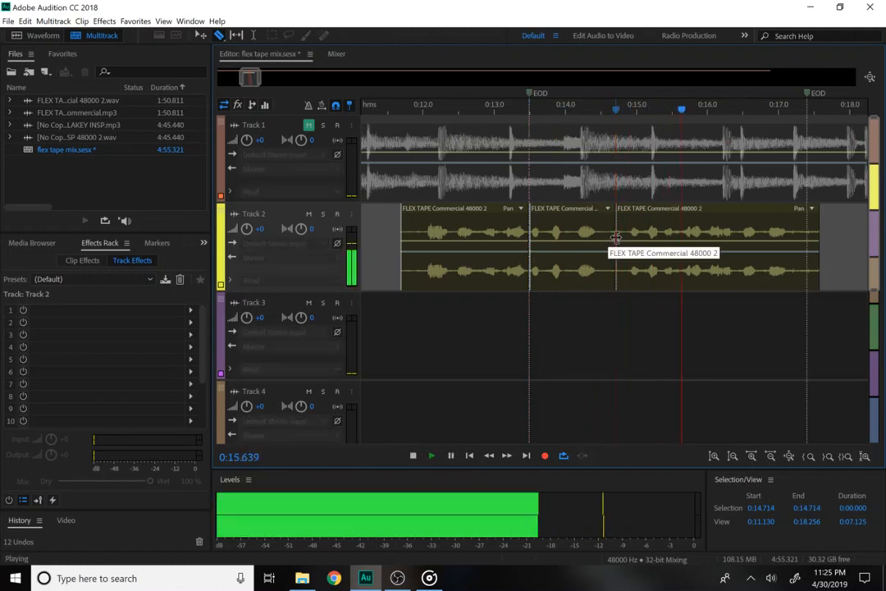
{"action": "key", "text": "space"}
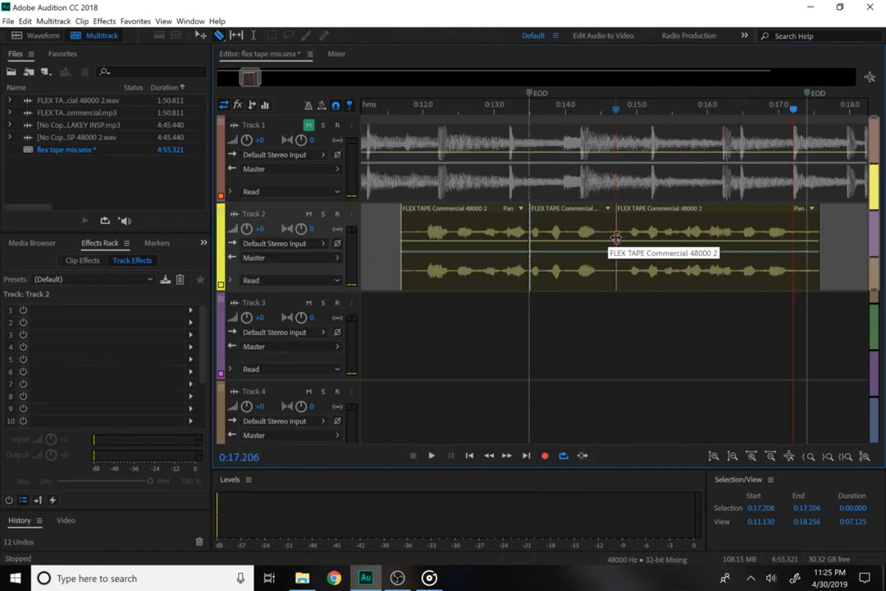
Move the middle piece down to Track 3 and the last piece to Track 4.
{"action": "left_click", "coordinate": [201, 35]}
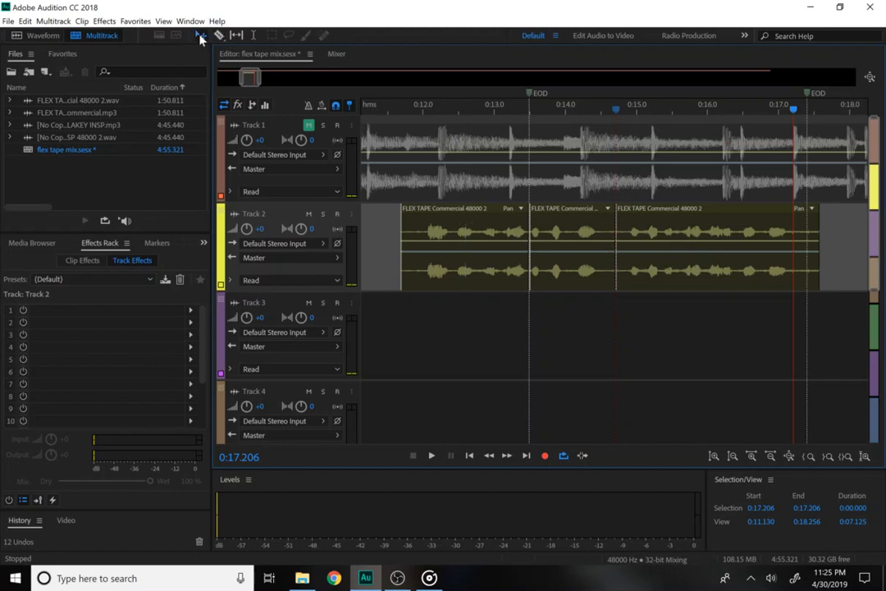
{"action": "left_click", "coordinate": [563, 257]}
{"action": "left_click_drag", "start_coordinate": [564, 262], "coordinate": [566, 333]}
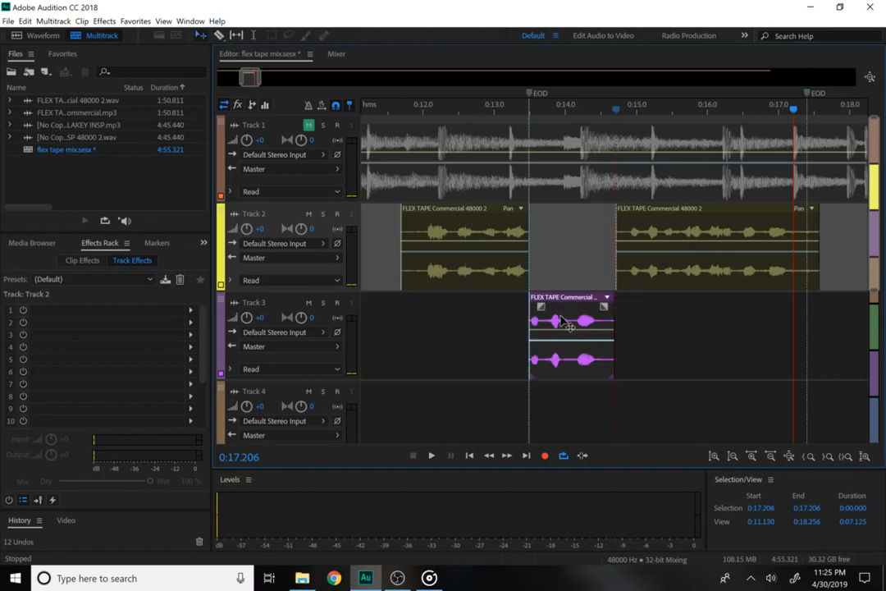
{"action": "left_click_drag", "start_coordinate": [673, 291], "coordinate": [671, 398]}
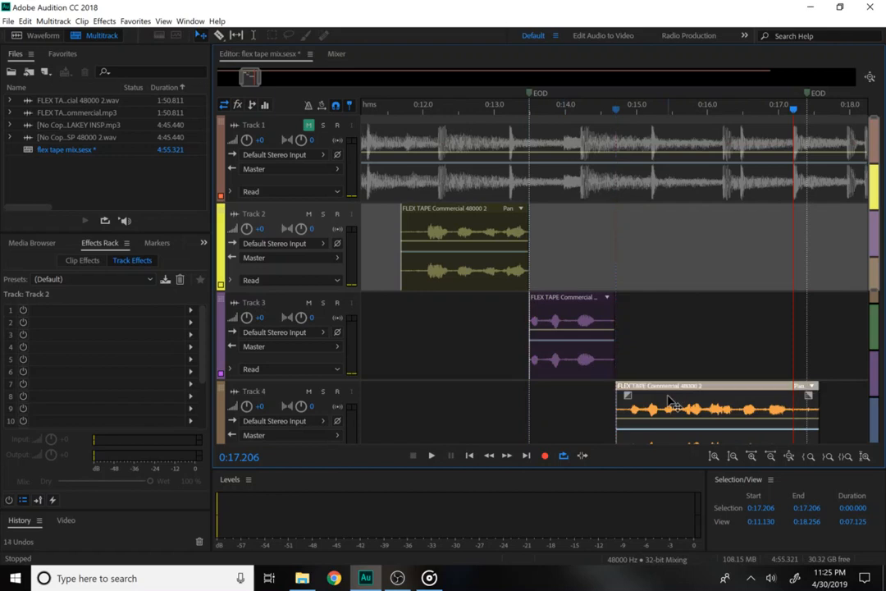
{"action": "left_click", "coordinate": [461, 266]}
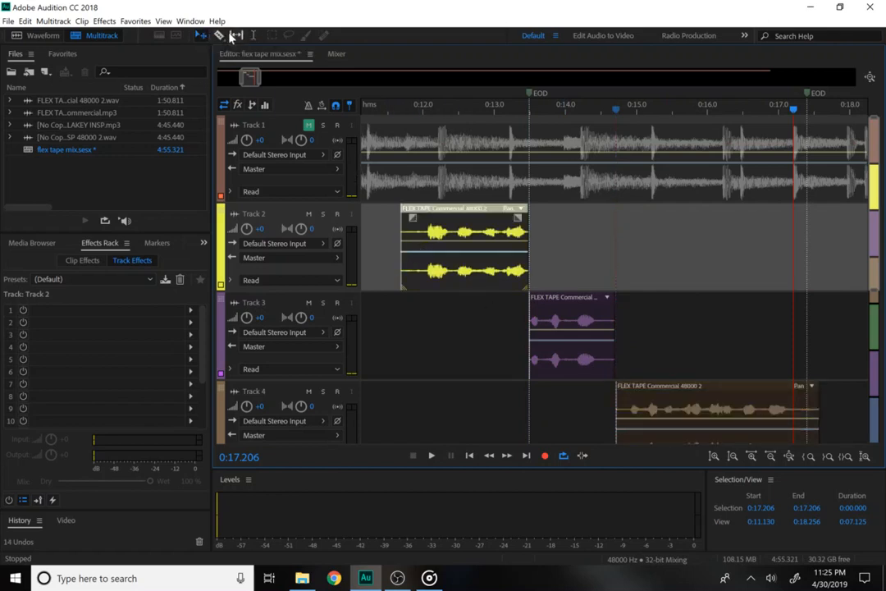
{"action": "left_click", "coordinate": [252, 35]}
Select 0:11.595–0:17.589 across Tracks 2–4, browse Effects > Time and Pitch, then activate Track 1.
{"action": "left_click_drag", "start_coordinate": [394, 239], "coordinate": [819, 386]}
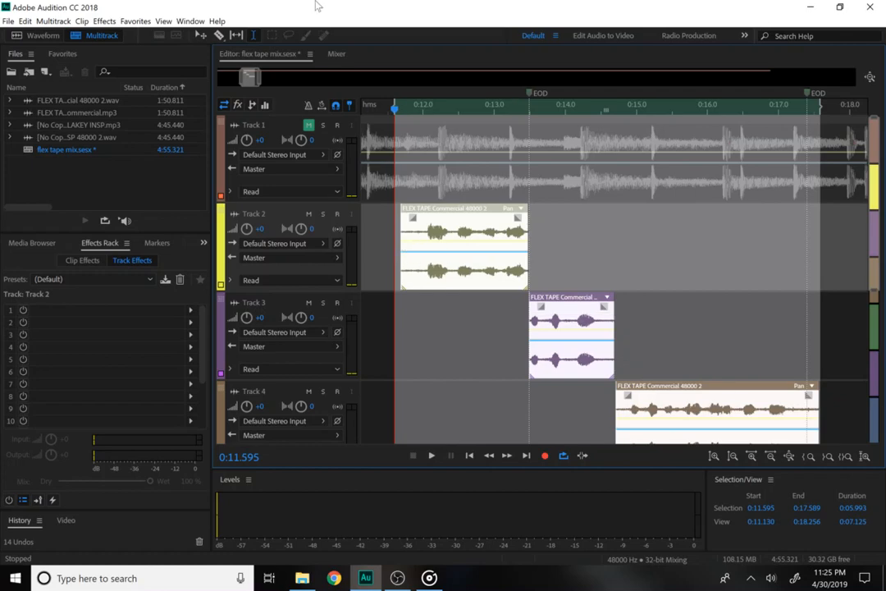
{"action": "left_click", "coordinate": [104, 21]}
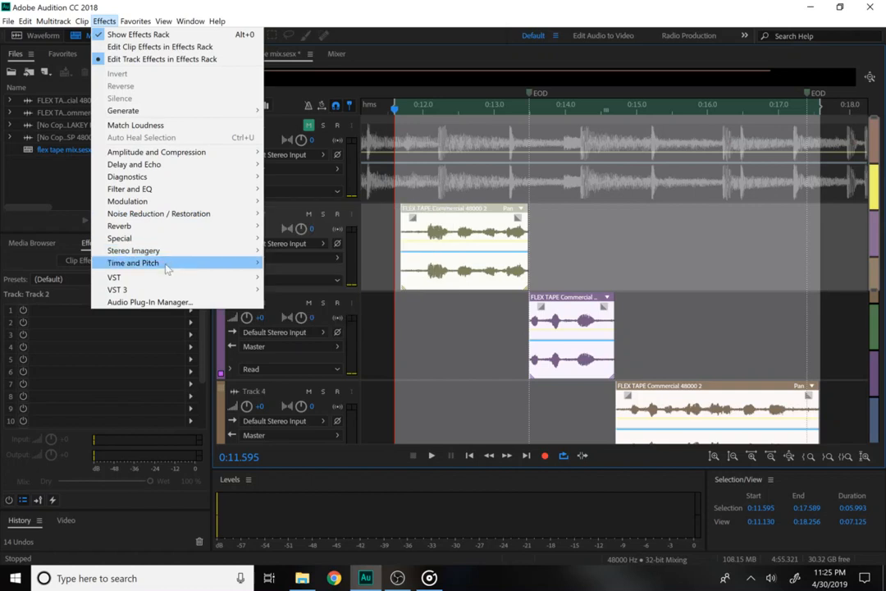
{"action": "mouse_move", "coordinate": [165, 267]}
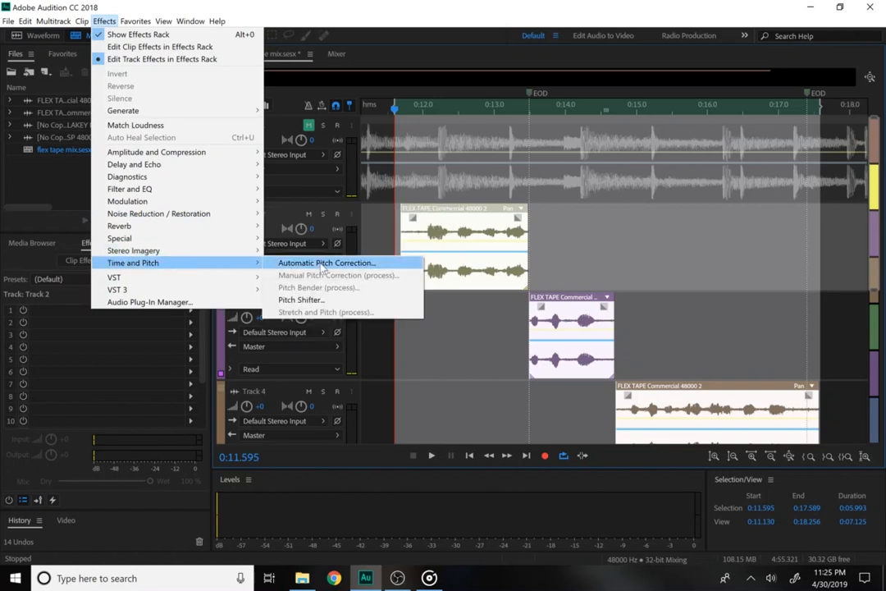
{"action": "left_click", "coordinate": [480, 245]}
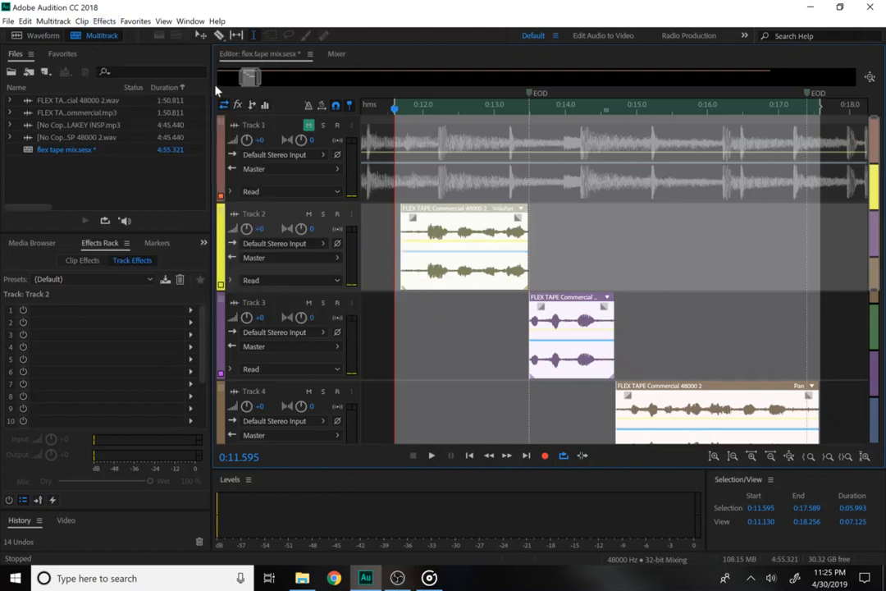
{"action": "left_click", "coordinate": [315, 134]}
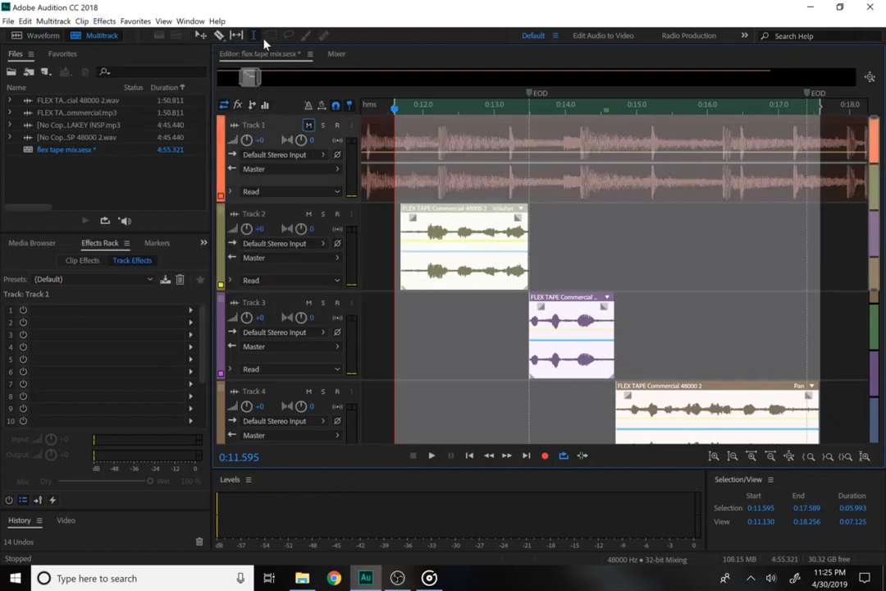
{"action": "left_click", "coordinate": [622, 156]}
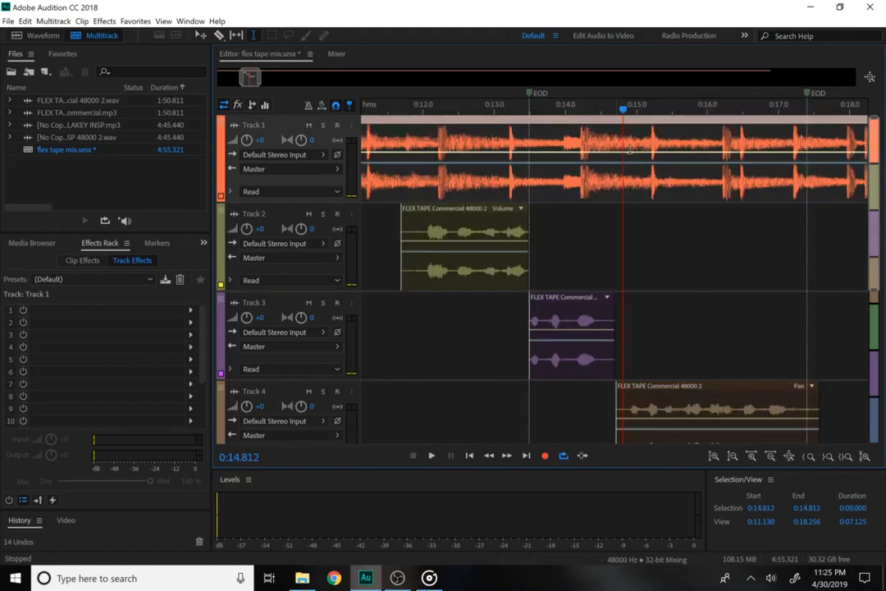
{"action": "left_click_drag", "start_coordinate": [694, 137], "coordinate": [540, 152]}
{"action": "right_click", "coordinate": [589, 156]}
{"action": "right_click", "coordinate": [586, 148]}
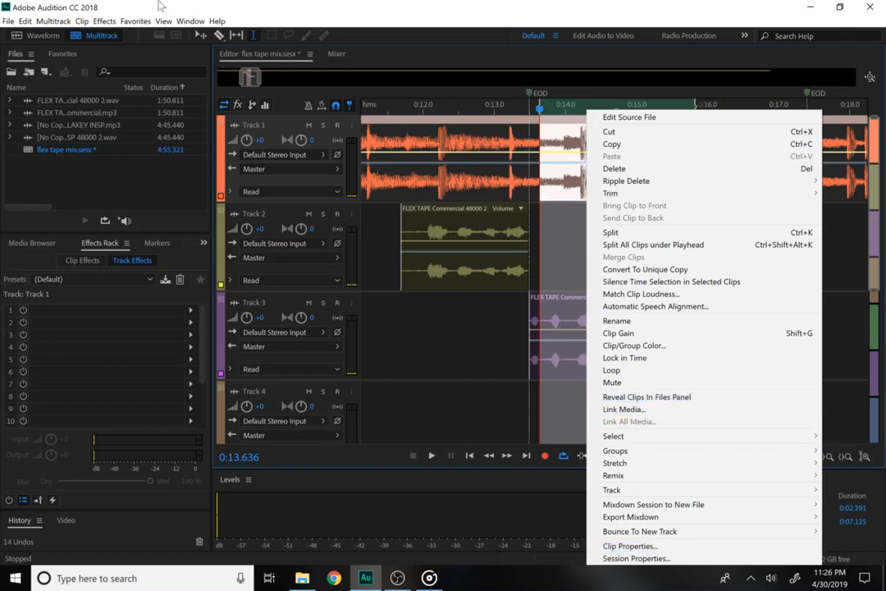
{"action": "left_click", "coordinate": [98, 21]}
{"action": "left_click", "coordinate": [99, 21]}
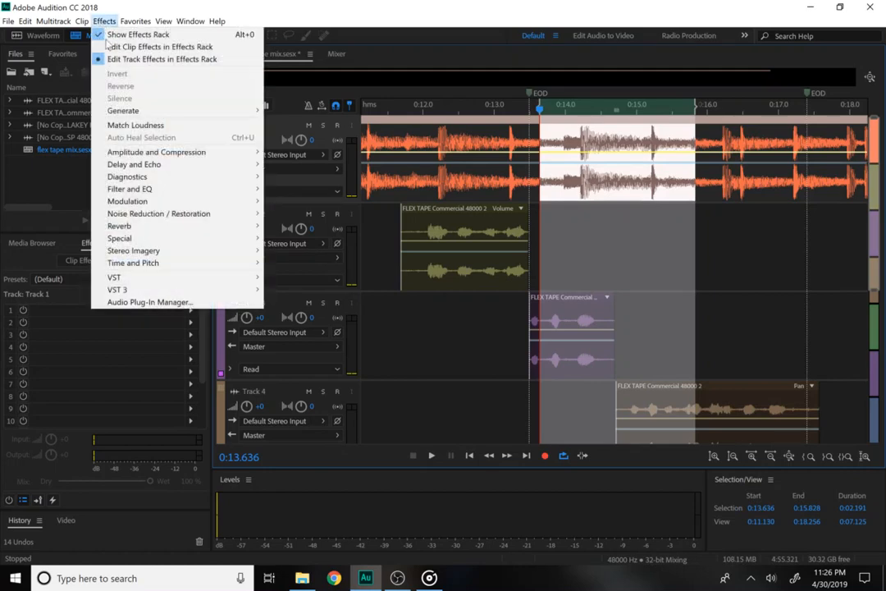
{"action": "mouse_move", "coordinate": [164, 215]}
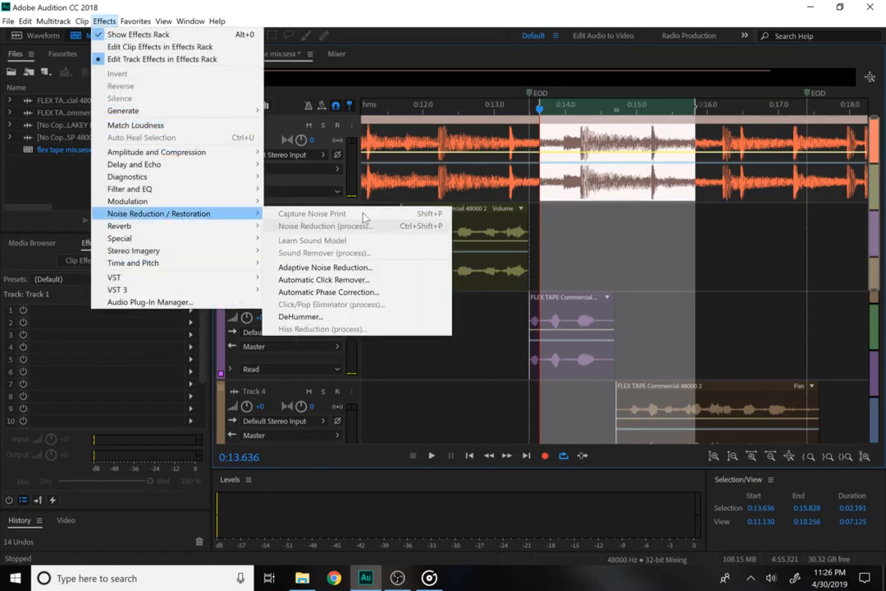
{"action": "left_click", "coordinate": [586, 164]}
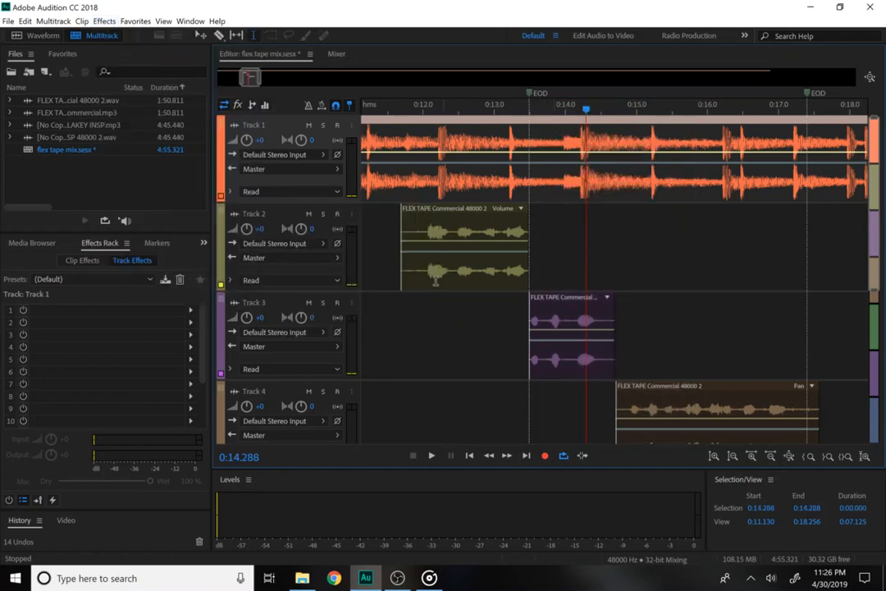
{"action": "left_click", "coordinate": [429, 246]}
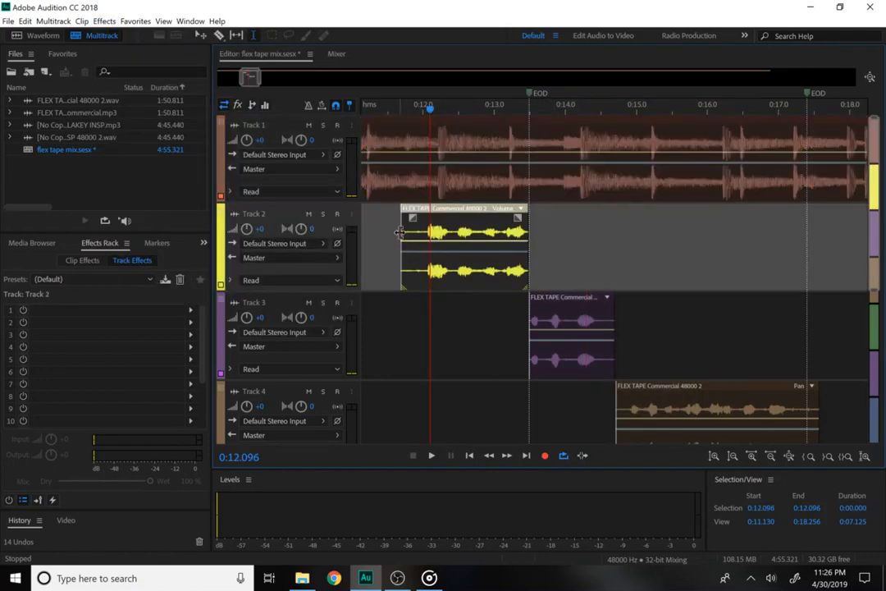
{"action": "left_click_drag", "start_coordinate": [401, 233], "coordinate": [819, 415]}
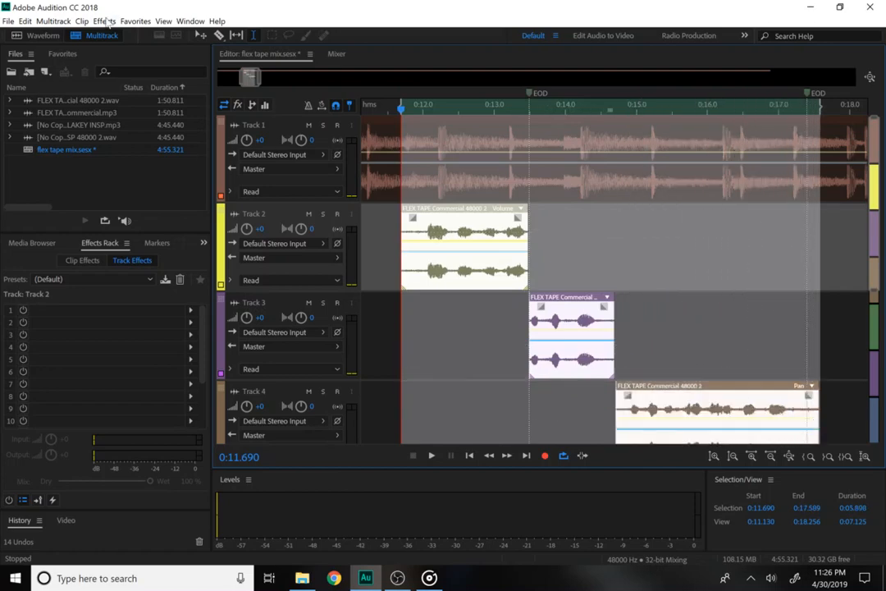
Add Automatic Pitch Correction to Track 2 with the key set to C.
{"action": "left_click", "coordinate": [105, 21]}
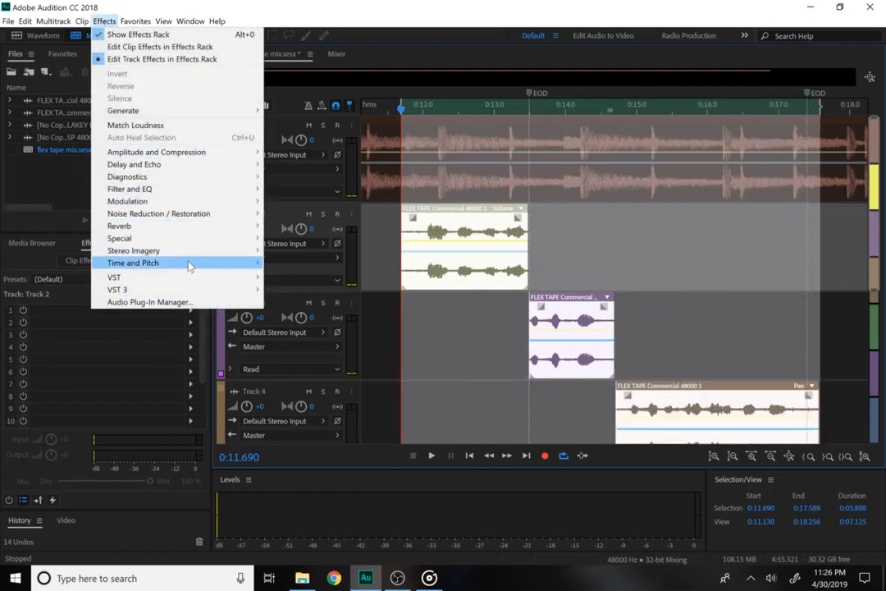
{"action": "mouse_move", "coordinate": [232, 263]}
{"action": "left_click", "coordinate": [283, 261]}
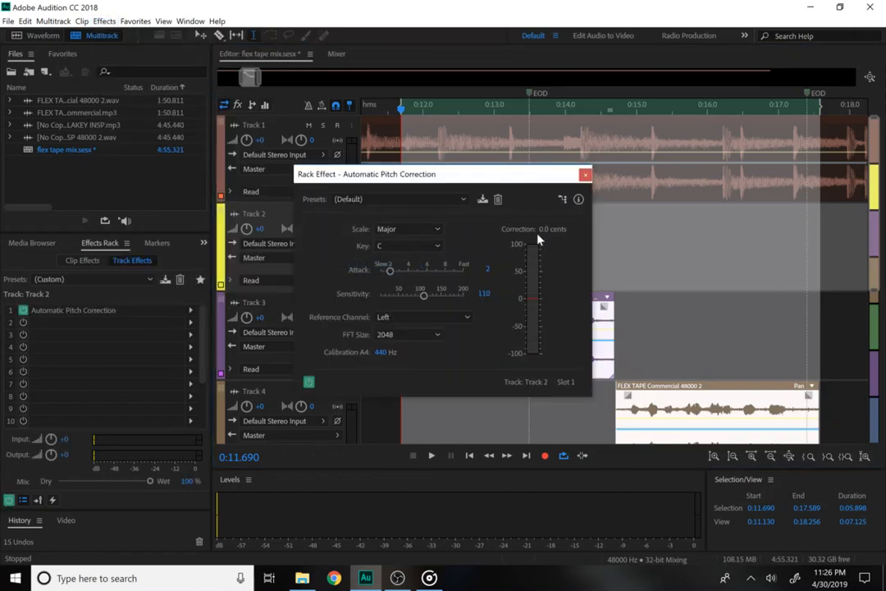
{"action": "left_click", "coordinate": [424, 249]}
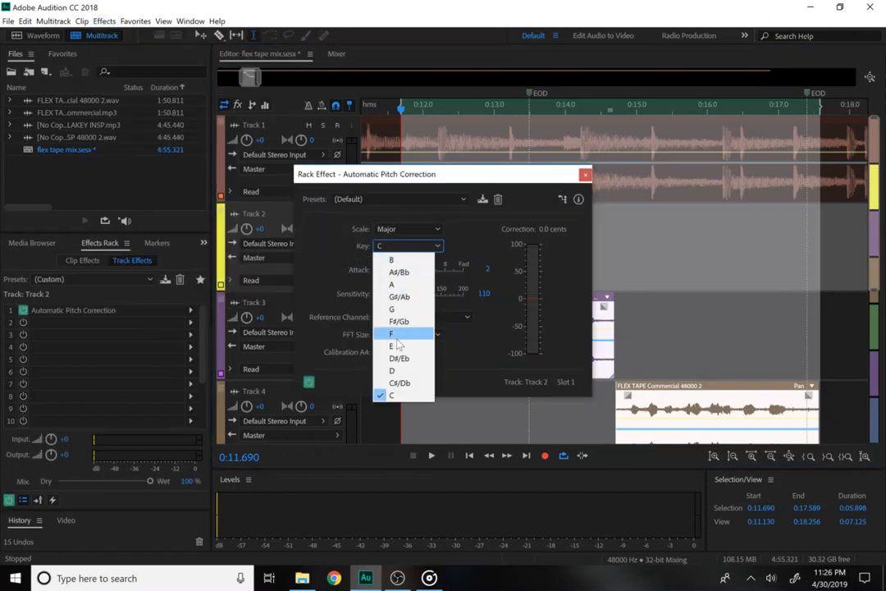
{"action": "left_click", "coordinate": [408, 397]}
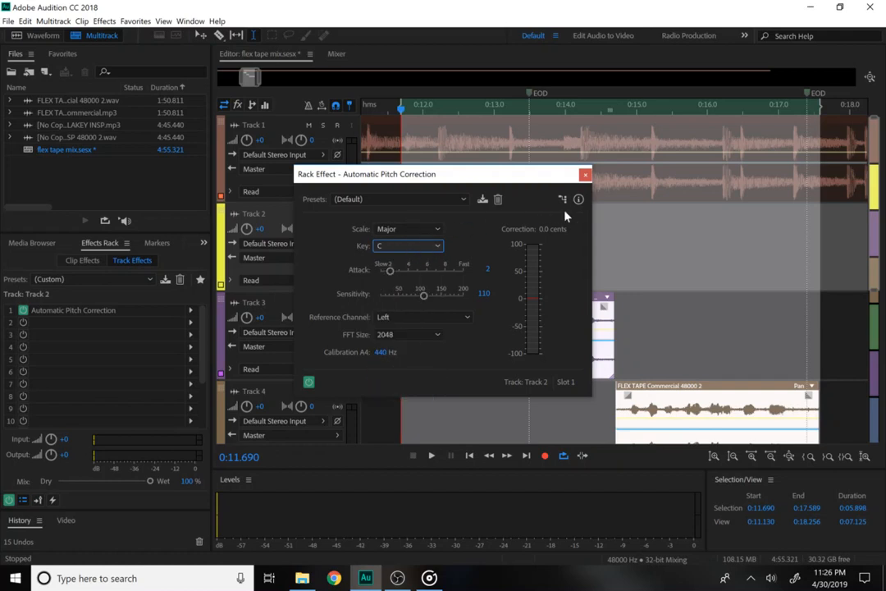
{"action": "left_click", "coordinate": [585, 175]}
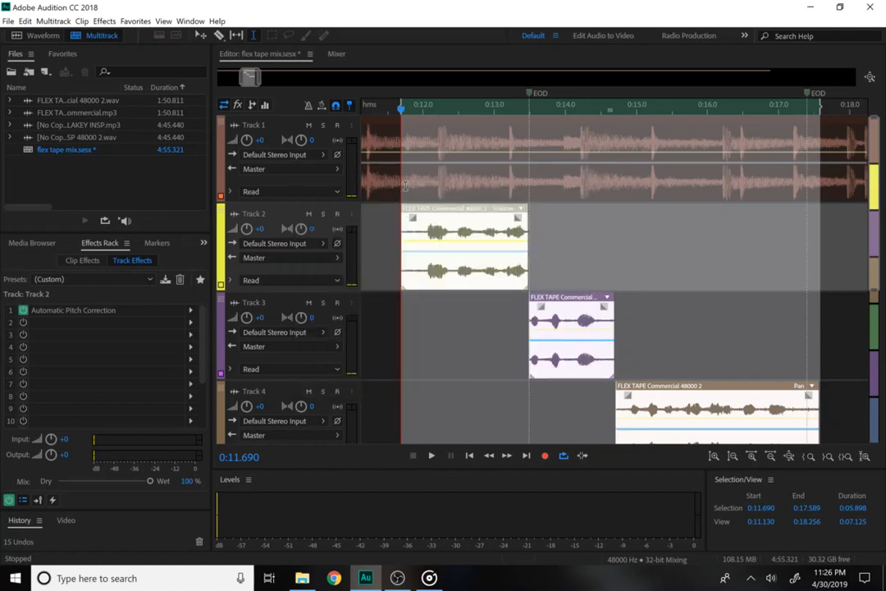
Play the mix from the clips' start, then select a range starting at 0:12.000.
{"action": "left_click", "coordinate": [404, 186]}
{"action": "key", "text": "space"}
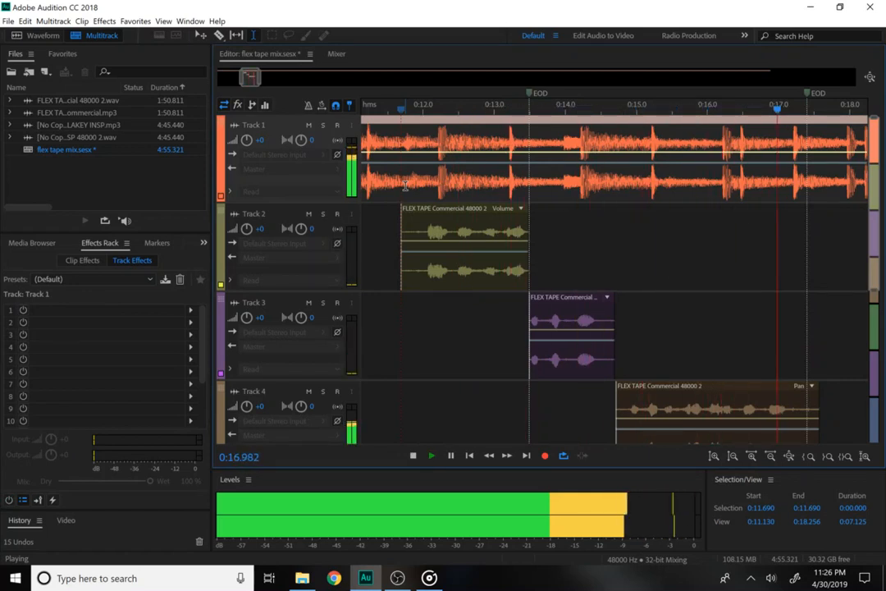
{"action": "key", "text": "space"}
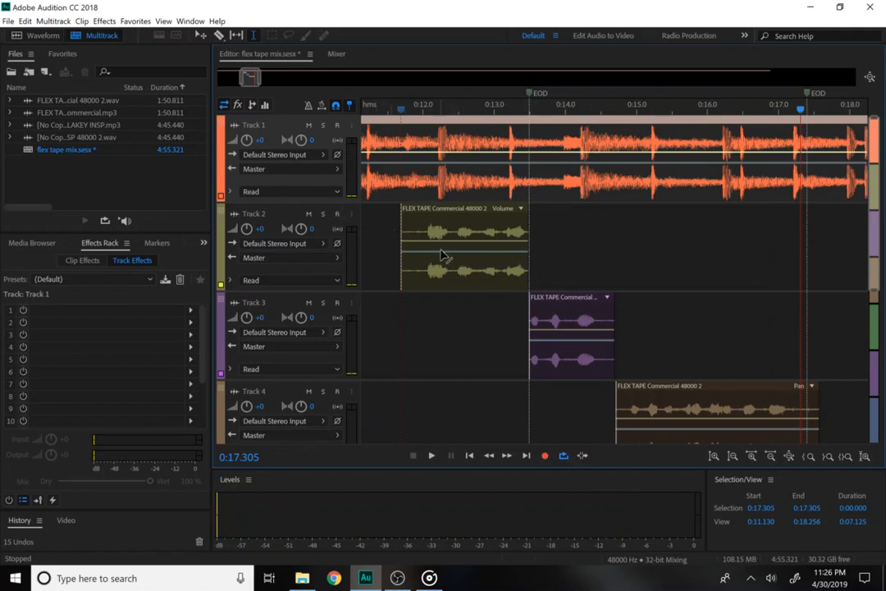
{"action": "left_click_drag", "start_coordinate": [422, 235], "coordinate": [821, 402]}
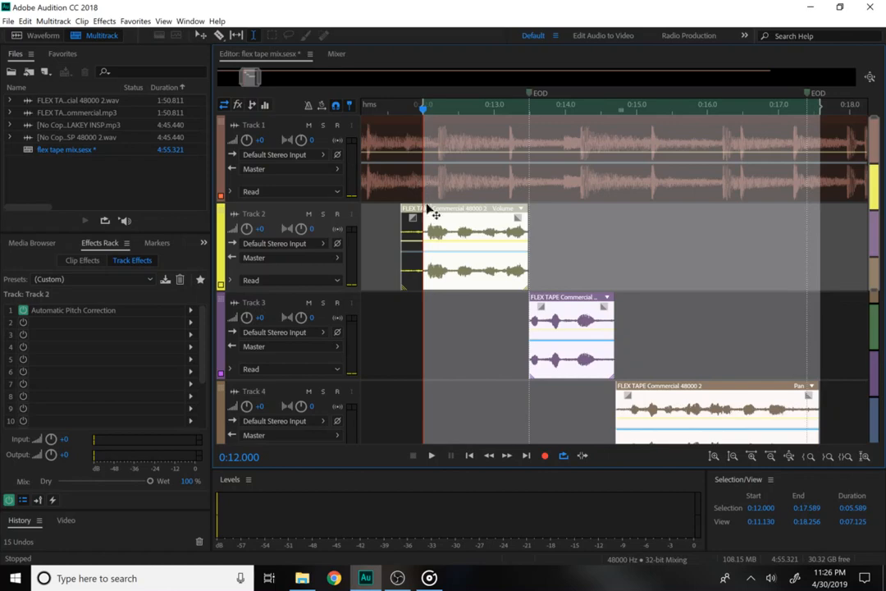
Delete the opening sliver of the Track 2 clip so it begins at 0:12.069.
{"action": "left_click_drag", "start_coordinate": [422, 201], "coordinate": [427, 245]}
{"action": "left_click", "coordinate": [416, 231]}
{"action": "key", "text": "Delete"}
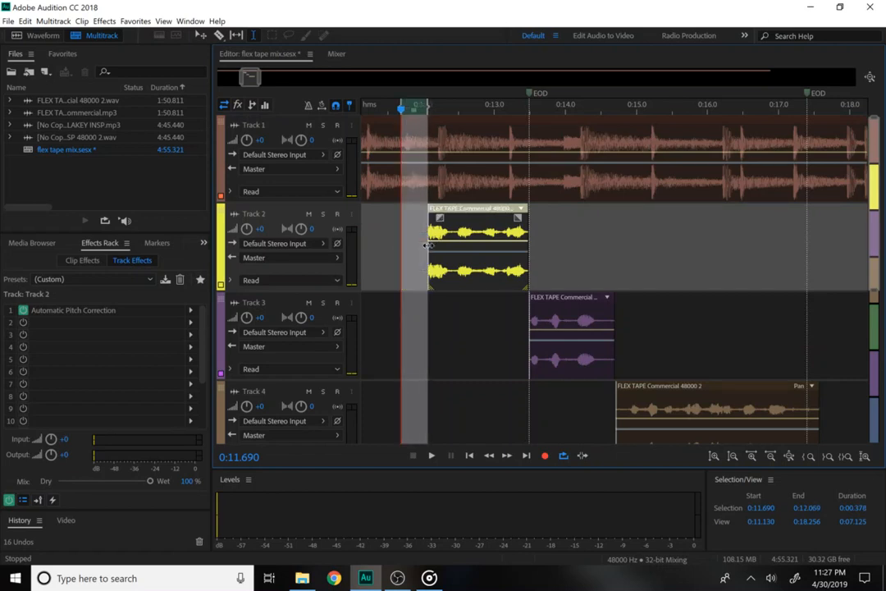
Reselect a time range starting exactly at the trimmed Track 2 clip's start.
{"action": "left_click", "coordinate": [423, 242]}
{"action": "left_click", "coordinate": [430, 230]}
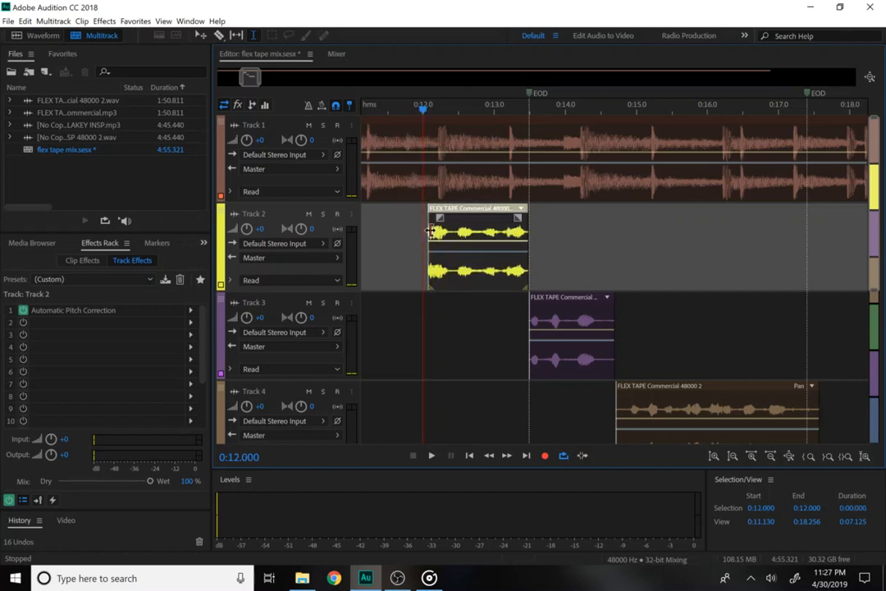
{"action": "left_click_drag", "start_coordinate": [434, 232], "coordinate": [820, 423]}
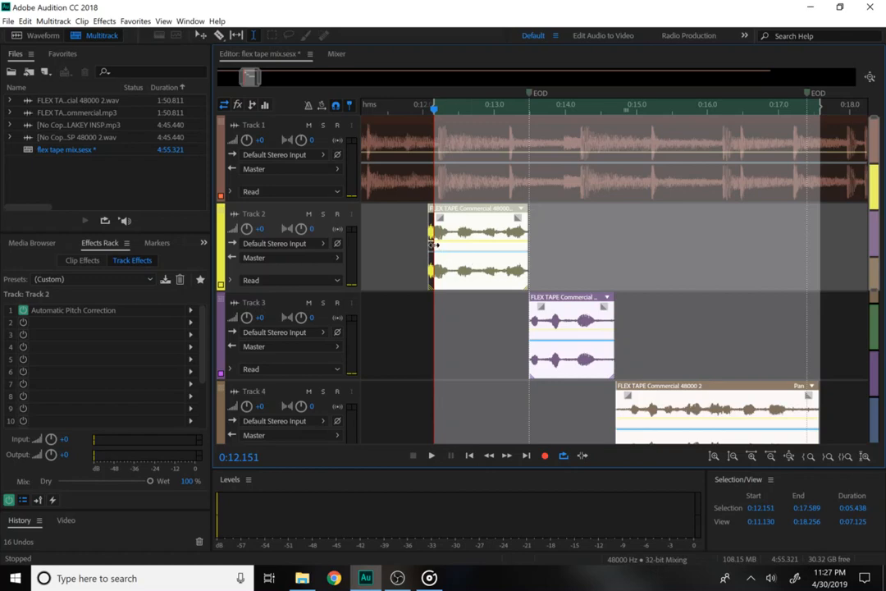
{"action": "left_click_drag", "start_coordinate": [435, 244], "coordinate": [429, 246]}
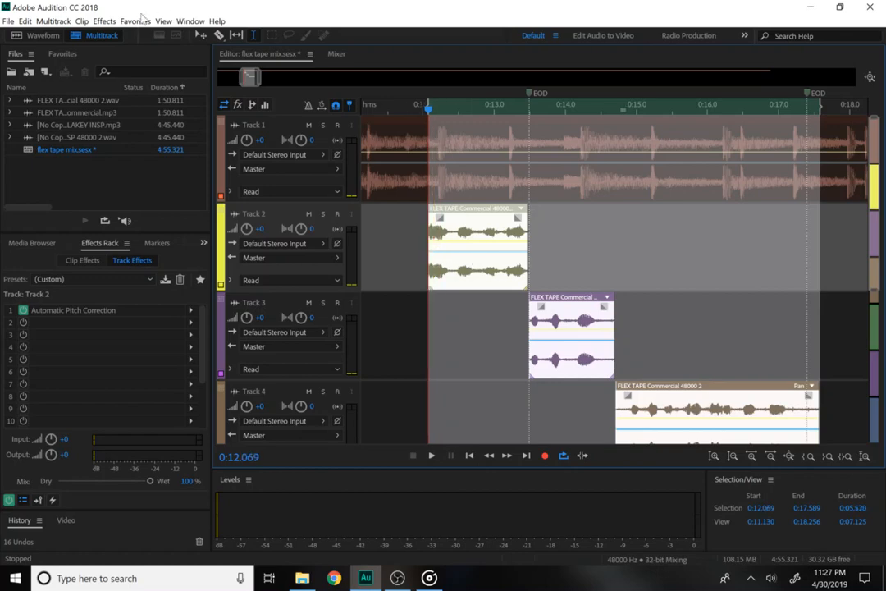
Add an FFT Filter to Track 2 with the Telephone - Receiver preset and preview it.
{"action": "left_click", "coordinate": [103, 21]}
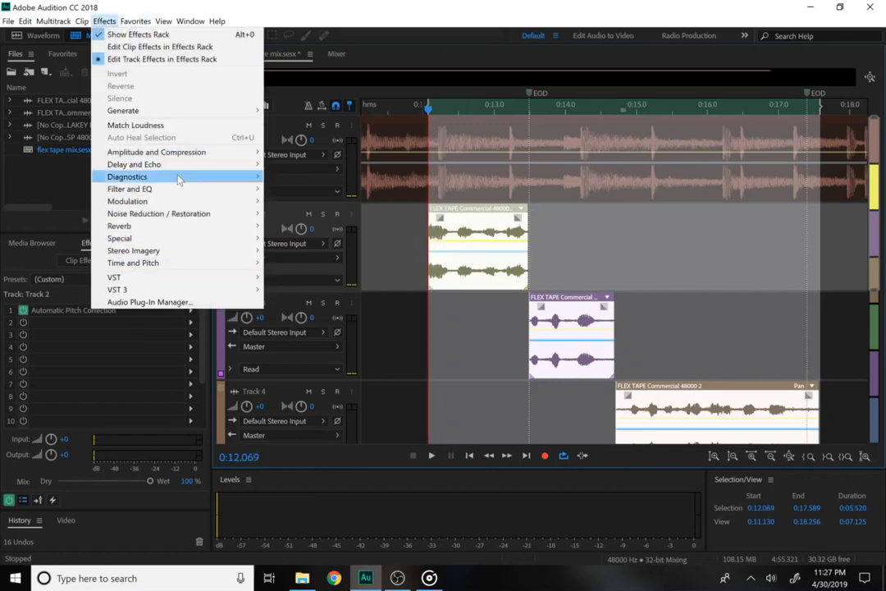
{"action": "mouse_move", "coordinate": [175, 193]}
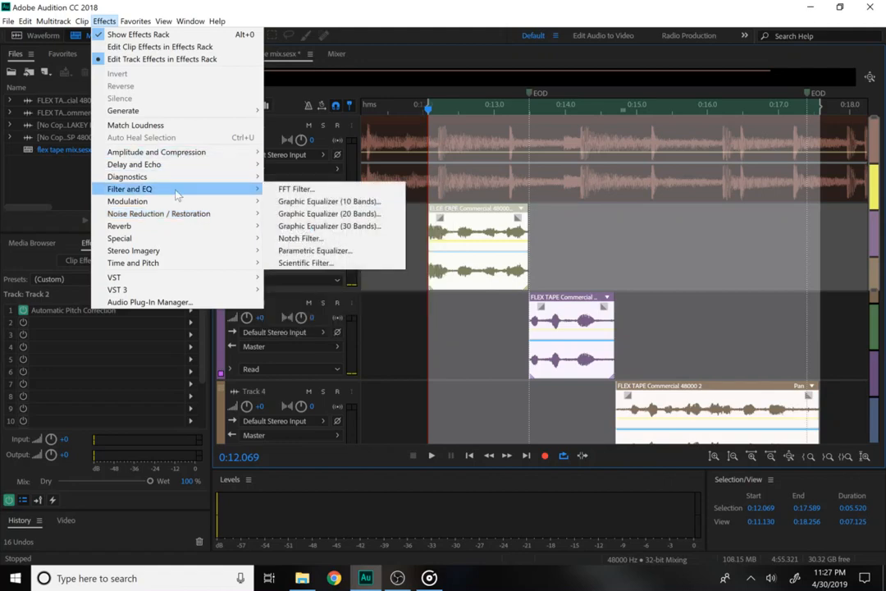
{"action": "left_click", "coordinate": [297, 189]}
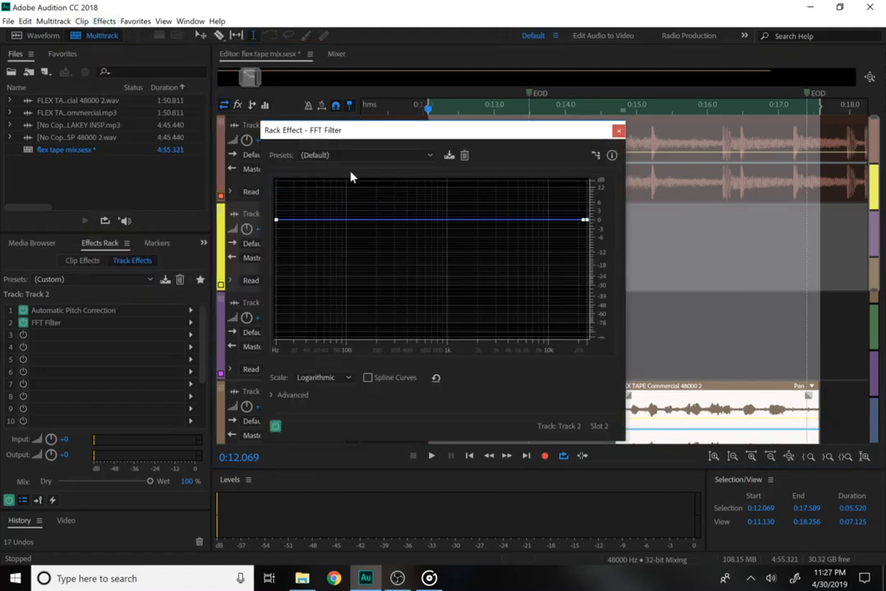
{"action": "left_click", "coordinate": [336, 155]}
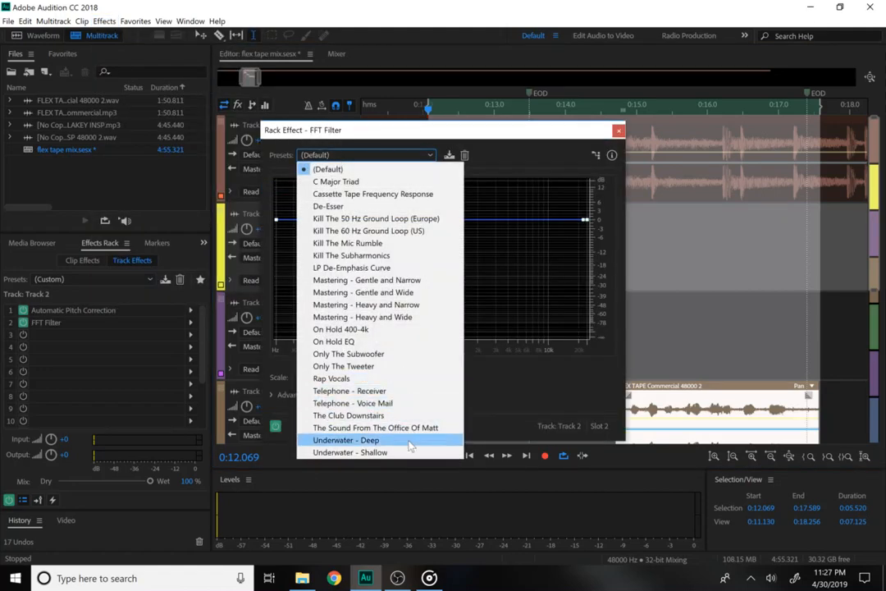
{"action": "left_click", "coordinate": [370, 390]}
{"action": "key", "text": "space"}
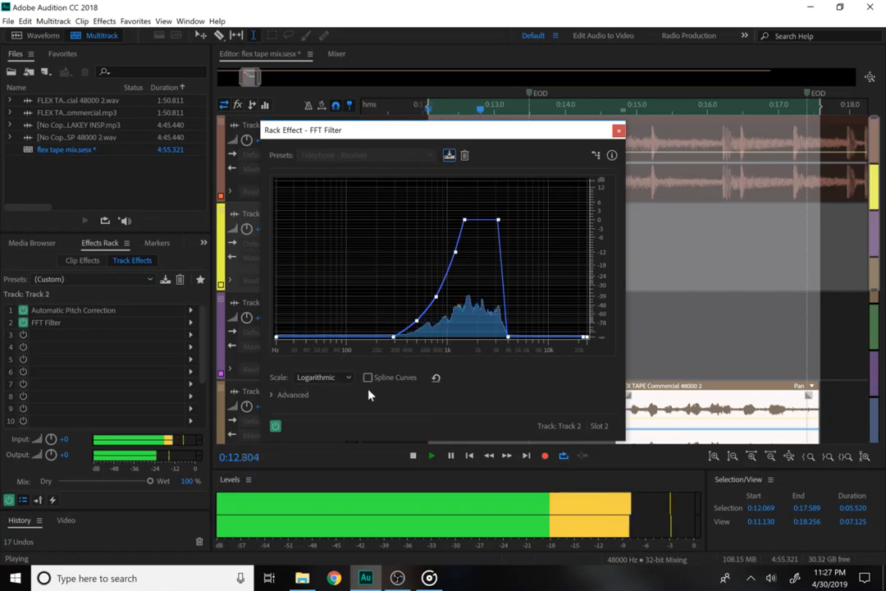
{"action": "key", "text": "space"}
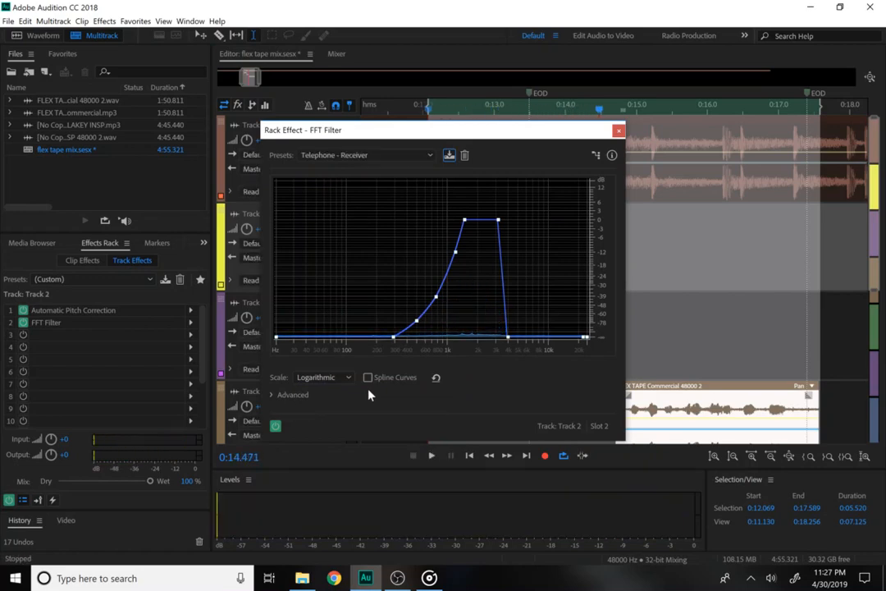
Reposition the FFT Filter window, keep Telephone - Receiver, and close it.
{"action": "left_click_drag", "start_coordinate": [483, 135], "coordinate": [402, 115]}
{"action": "left_click", "coordinate": [276, 136]}
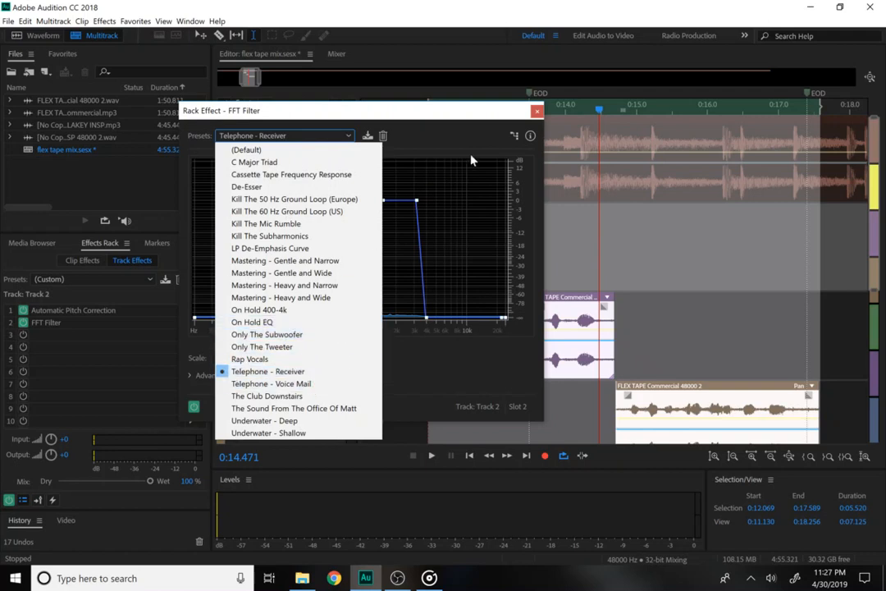
{"action": "left_click", "coordinate": [452, 111]}
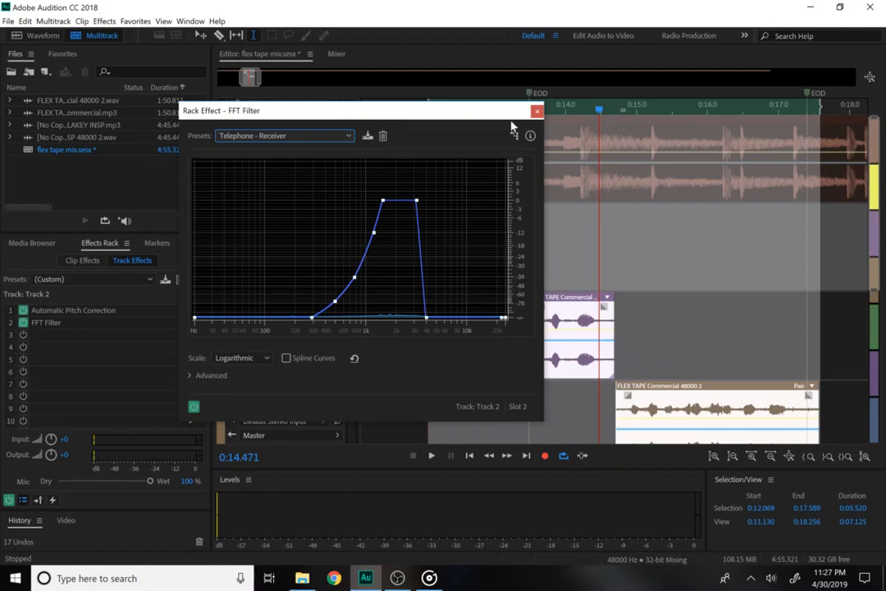
{"action": "left_click", "coordinate": [538, 113]}
{"action": "left_click", "coordinate": [539, 358]}
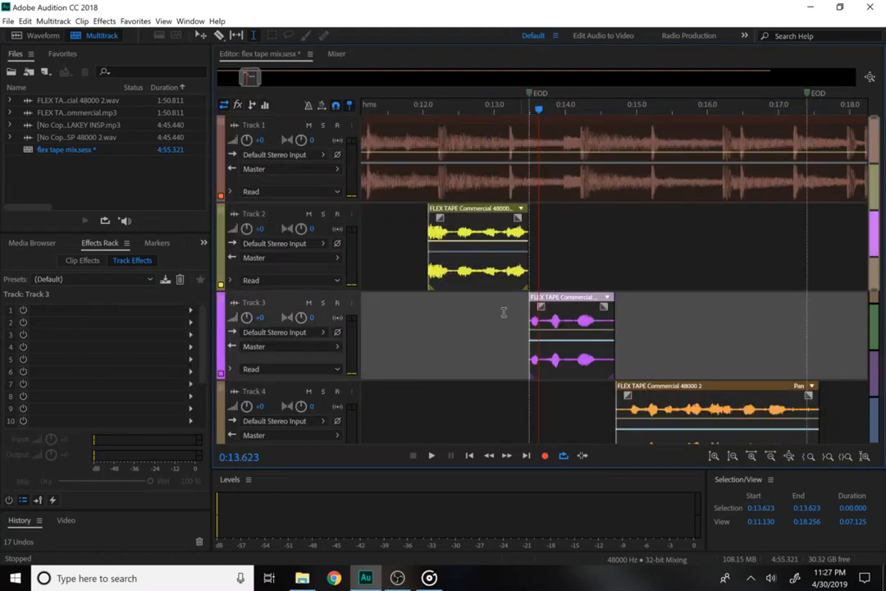
Select Track 2's clip range and add another Telephone - Receiver FFT Filter, previewing it.
{"action": "left_click", "coordinate": [470, 245]}
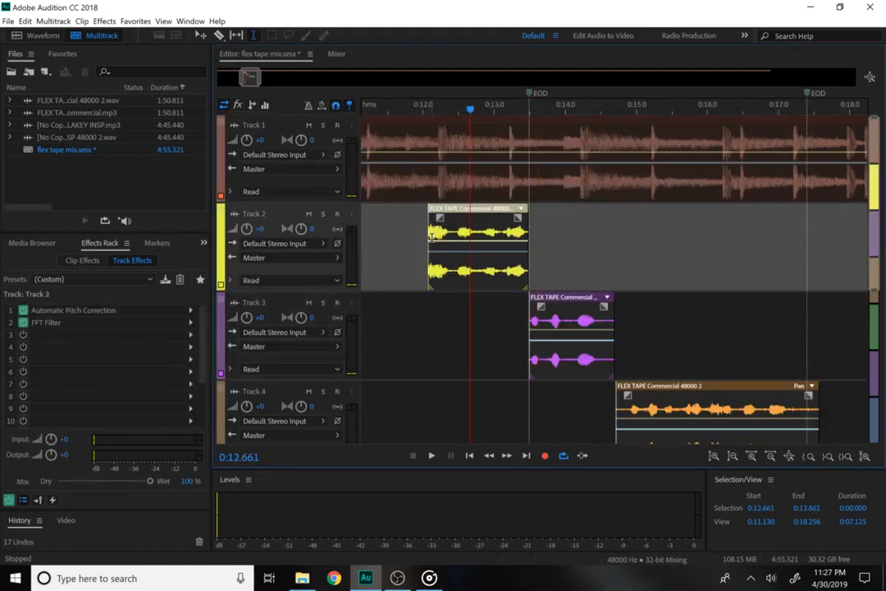
{"action": "left_click_drag", "start_coordinate": [431, 232], "coordinate": [527, 244]}
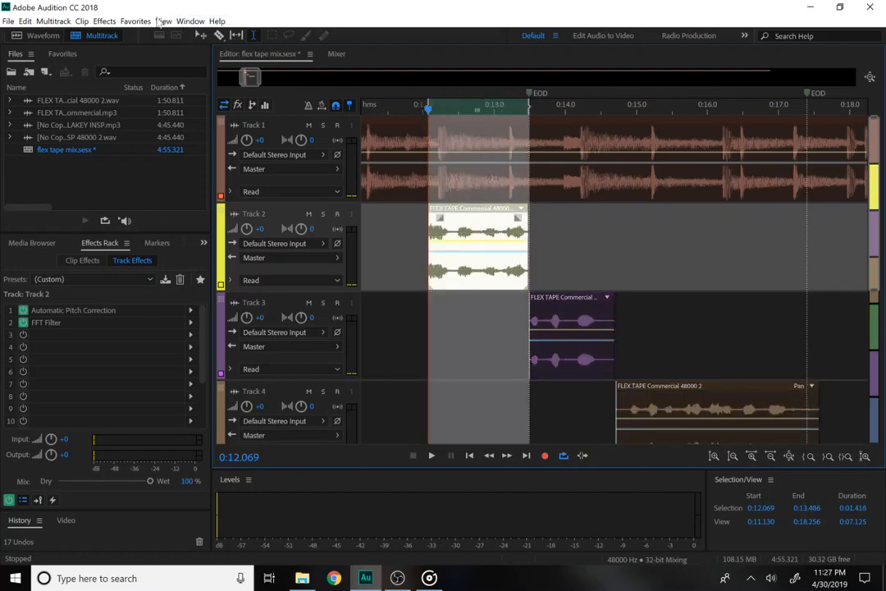
{"action": "left_click", "coordinate": [104, 21]}
{"action": "mouse_move", "coordinate": [162, 192]}
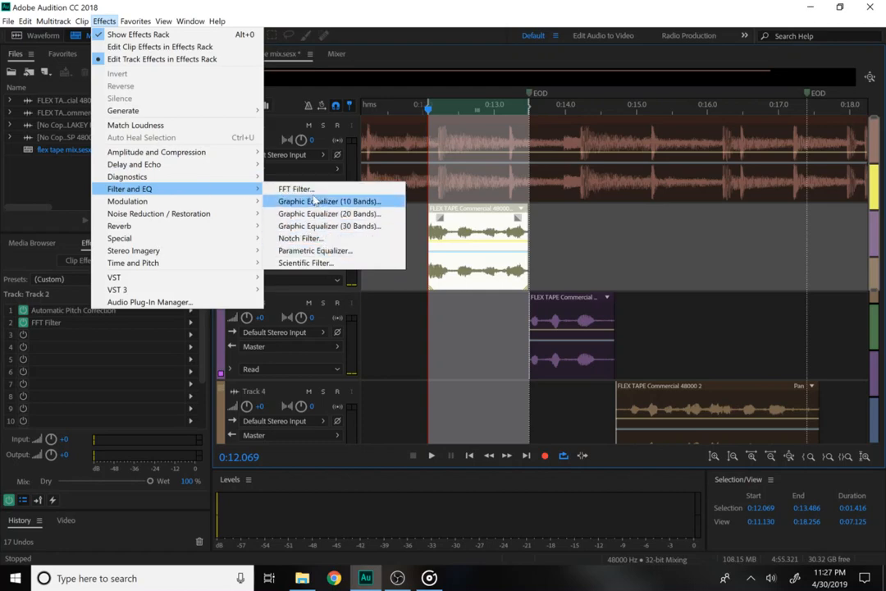
{"action": "left_click", "coordinate": [308, 193]}
{"action": "left_click", "coordinate": [365, 154]}
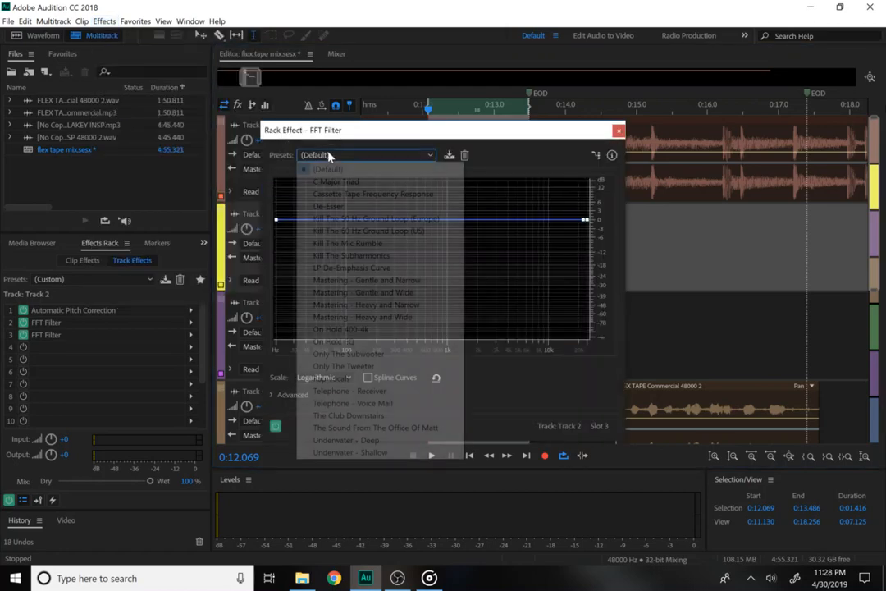
{"action": "left_click", "coordinate": [379, 392]}
{"action": "key", "text": "space"}
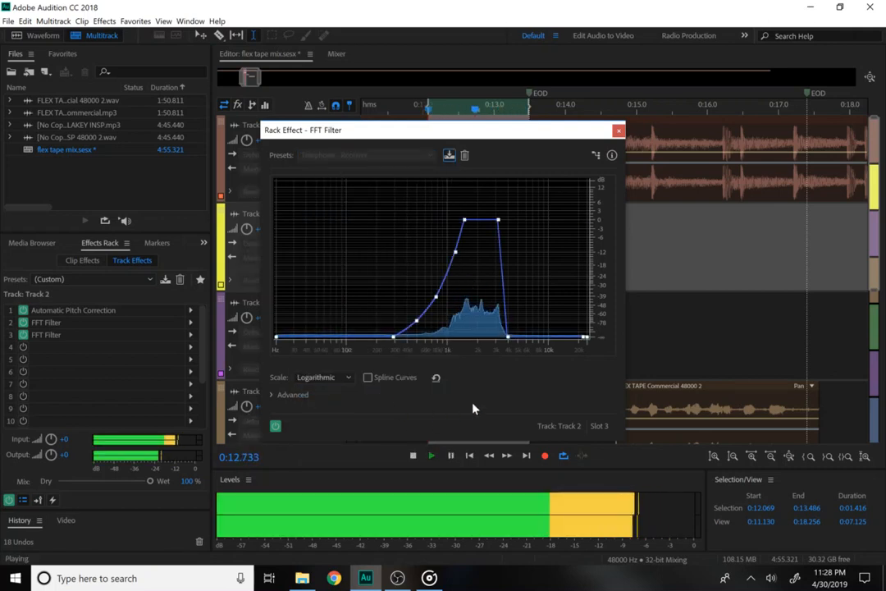
{"action": "key", "text": "space"}
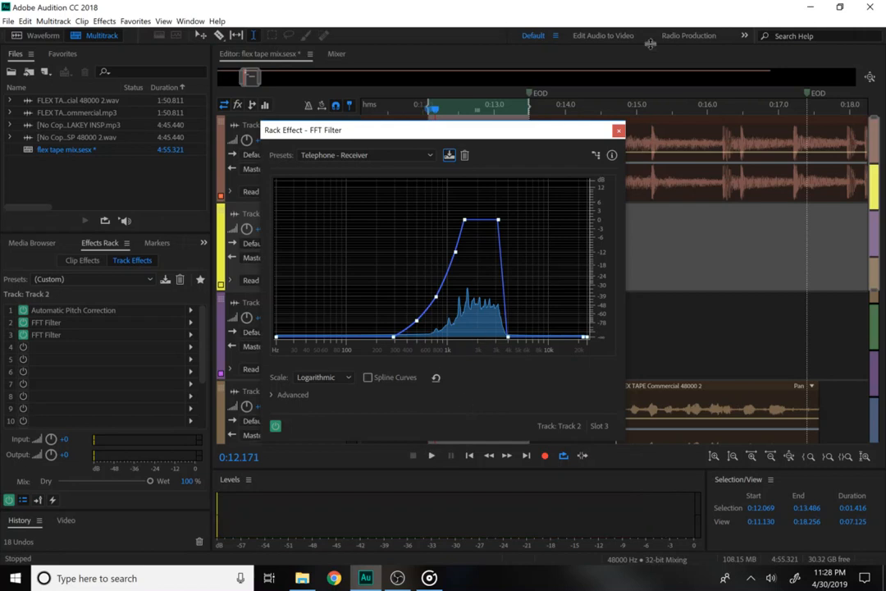
{"action": "left_click", "coordinate": [617, 132]}
{"action": "left_click", "coordinate": [558, 321]}
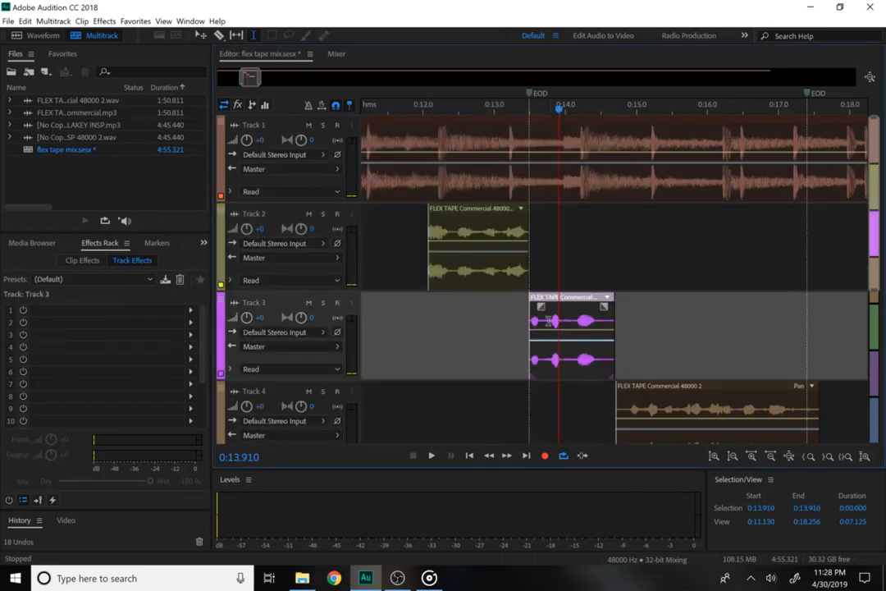
Select Track 3's clip range and apply an FFT Filter with the Telephone - Receiver preset.
{"action": "left_click_drag", "start_coordinate": [534, 322], "coordinate": [613, 339]}
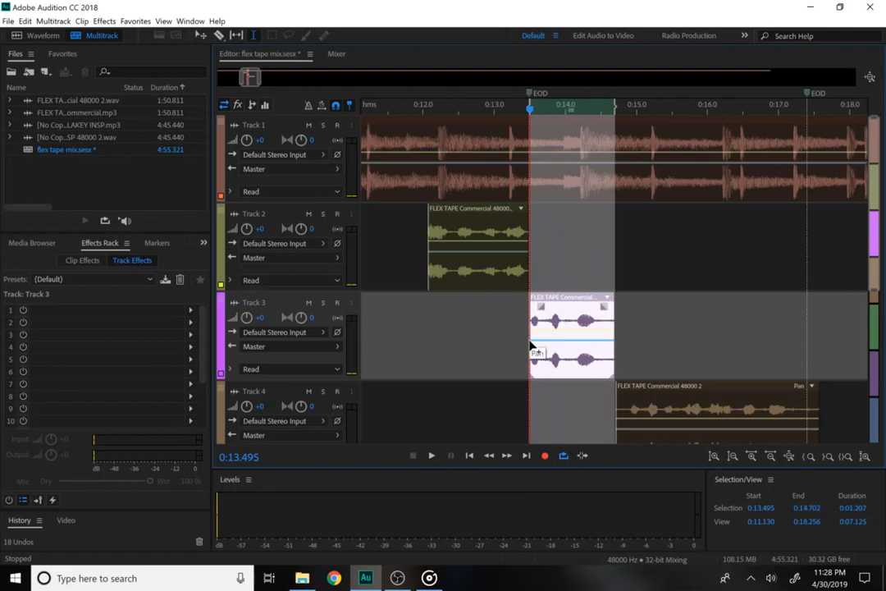
{"action": "left_click", "coordinate": [107, 21]}
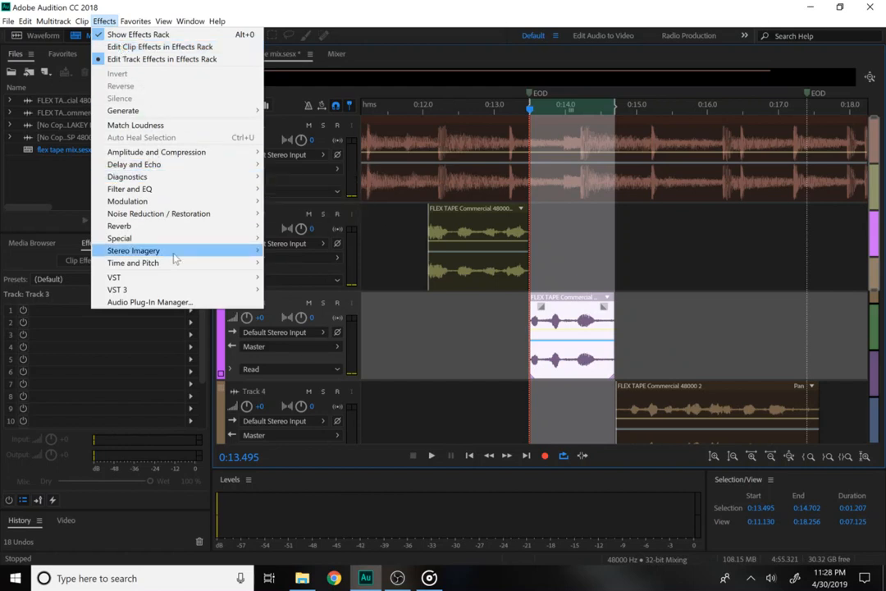
{"action": "mouse_move", "coordinate": [187, 194]}
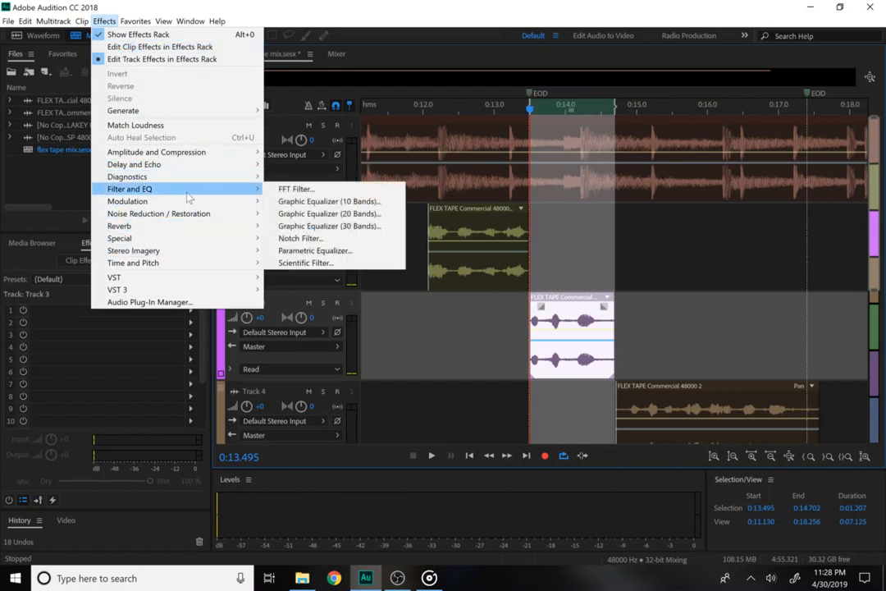
{"action": "left_click", "coordinate": [295, 189]}
{"action": "left_click", "coordinate": [334, 156]}
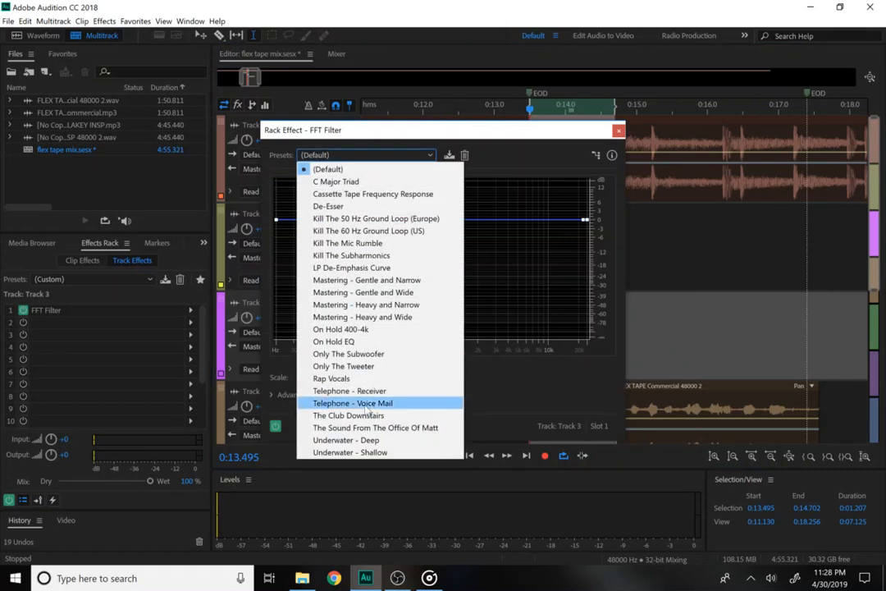
{"action": "left_click", "coordinate": [378, 443]}
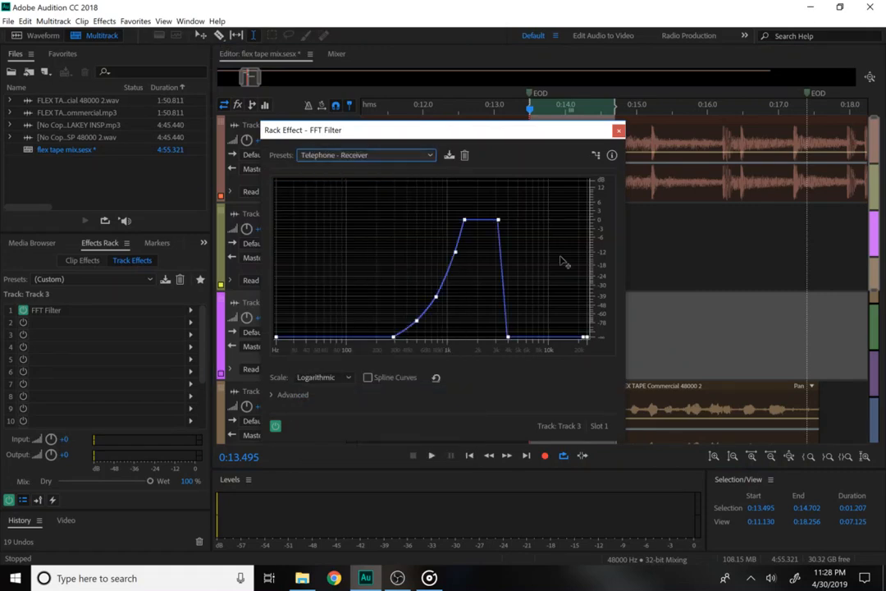
{"action": "left_click", "coordinate": [617, 131]}
{"action": "left_click", "coordinate": [642, 407]}
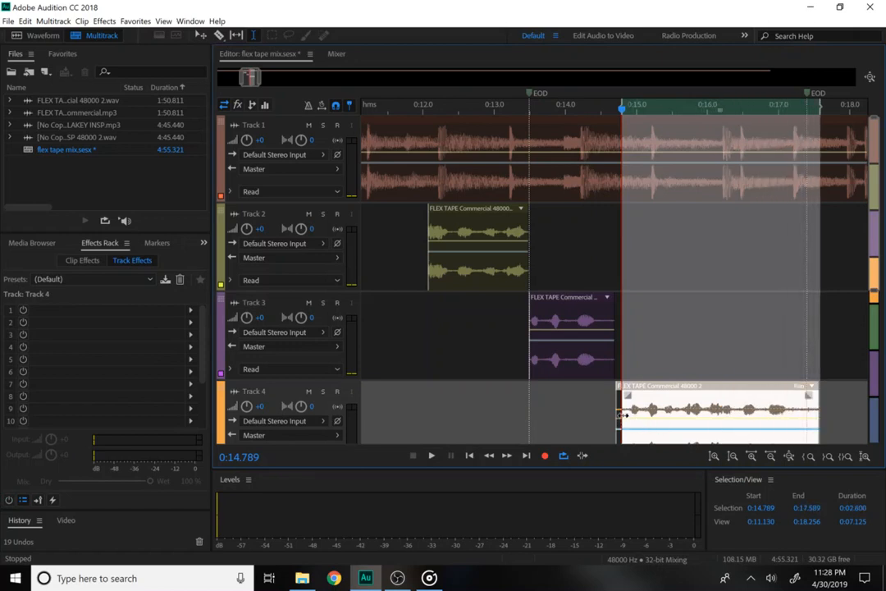
Extend Track 4's selection to 0:14.702 and apply a Telephone - Receiver FFT Filter.
{"action": "left_click_drag", "start_coordinate": [622, 415], "coordinate": [618, 421]}
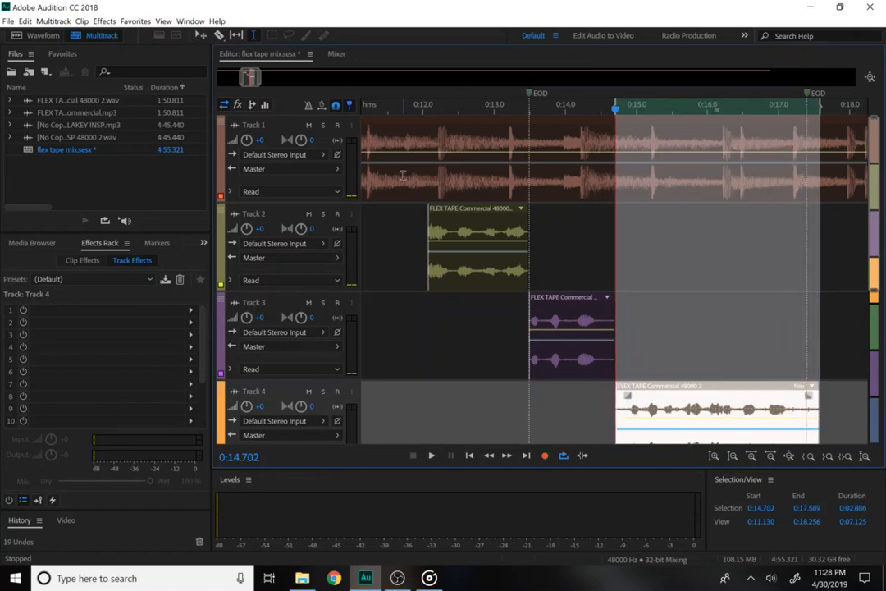
{"action": "left_click", "coordinate": [105, 21]}
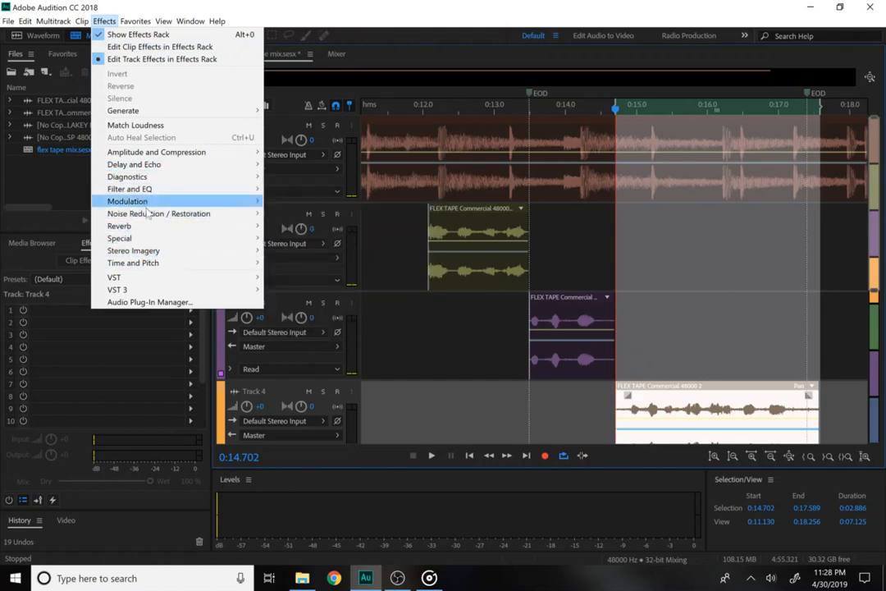
{"action": "mouse_move", "coordinate": [150, 192]}
{"action": "left_click", "coordinate": [292, 190]}
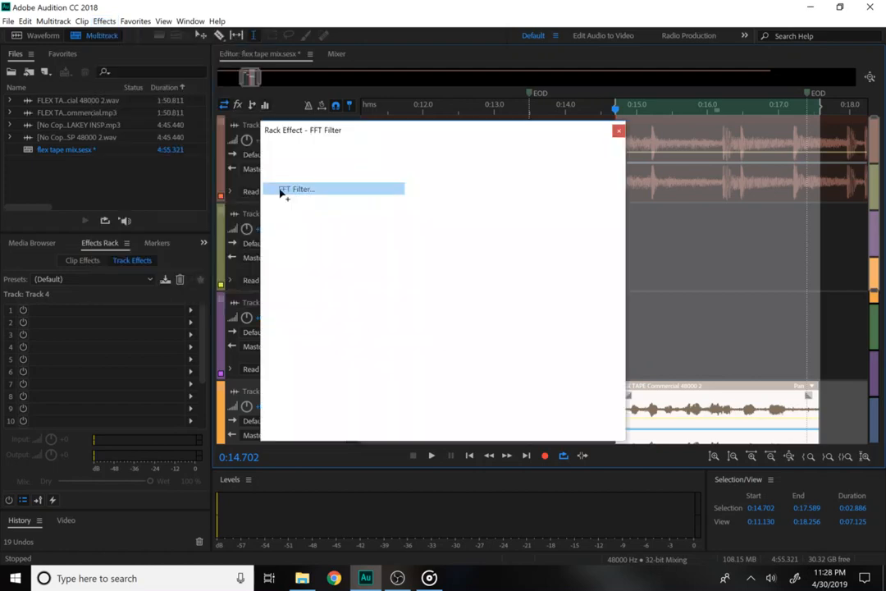
{"action": "left_click", "coordinate": [331, 156]}
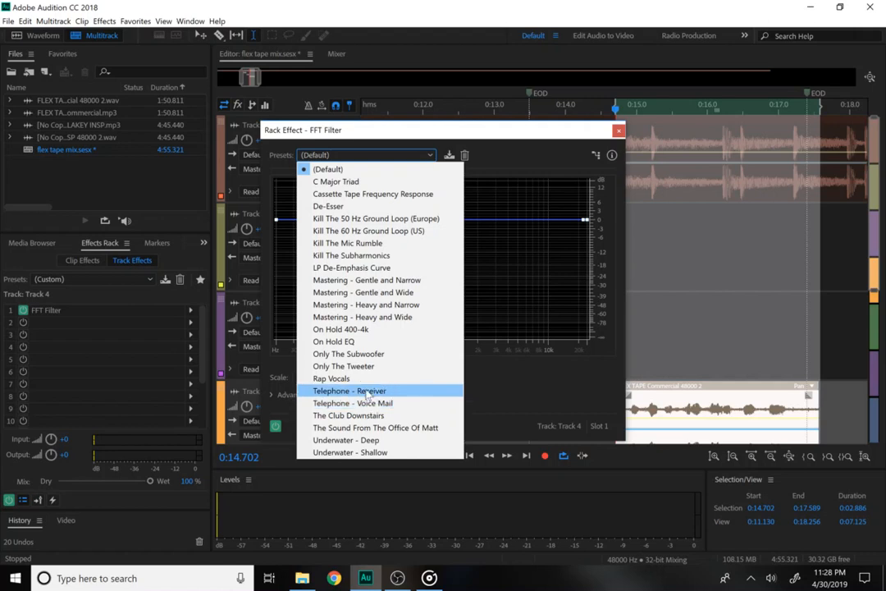
{"action": "left_click", "coordinate": [362, 392]}
{"action": "left_click", "coordinate": [619, 131]}
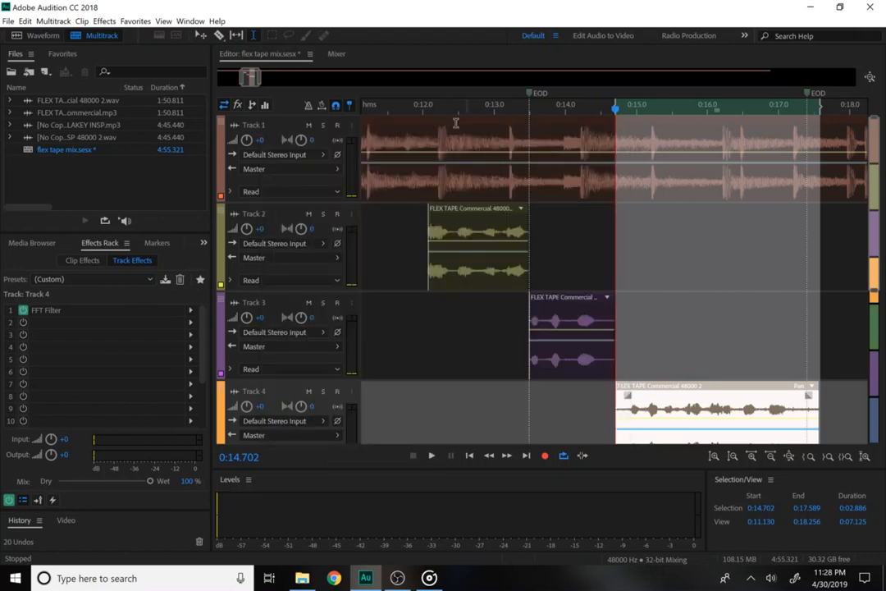
Play the mix back from 0:11.992.
{"action": "left_click", "coordinate": [423, 108]}
{"action": "key", "text": "space"}
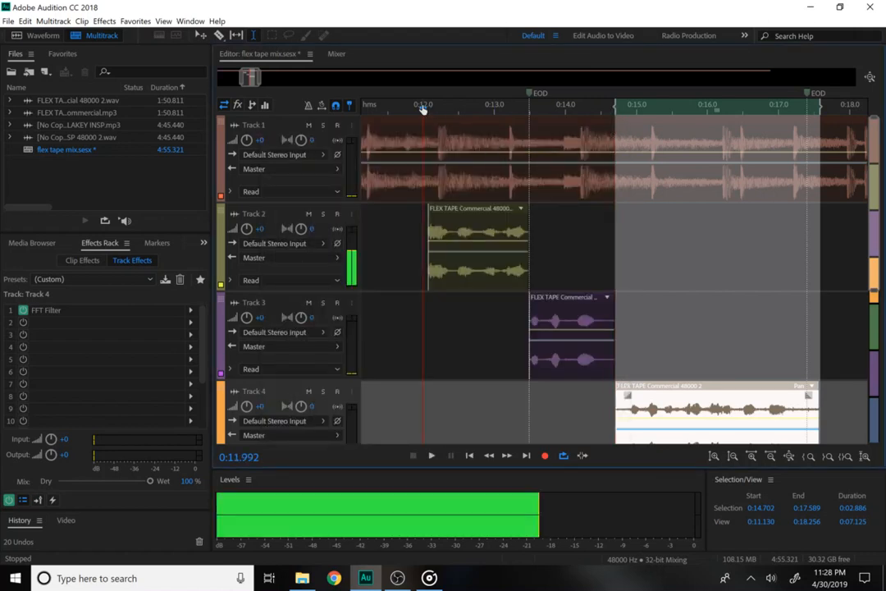
{"action": "key", "text": "space"}
Lower Track 1's volume envelope to about -4.5 dB, then fine-tune it to about -4.3 dB.
{"action": "left_click", "coordinate": [398, 194]}
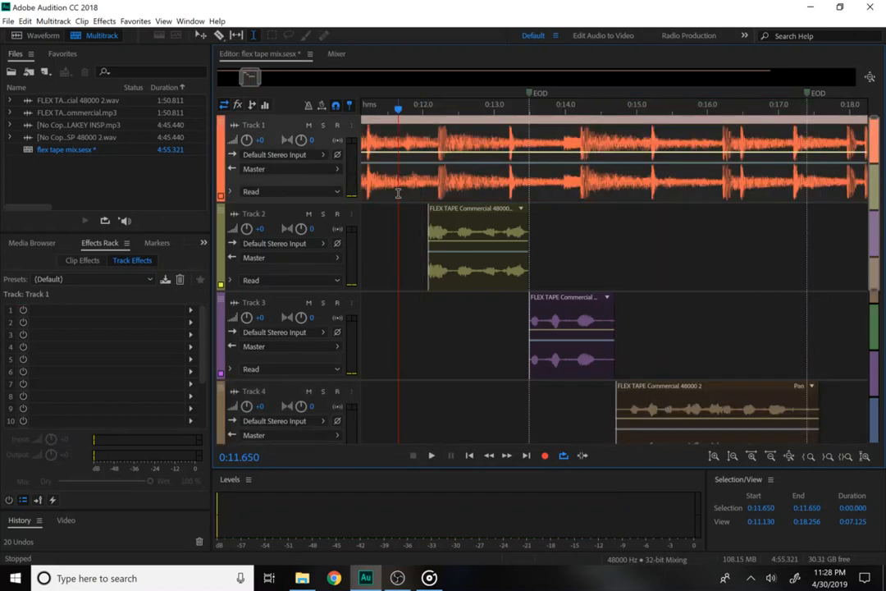
{"action": "key", "text": "space"}
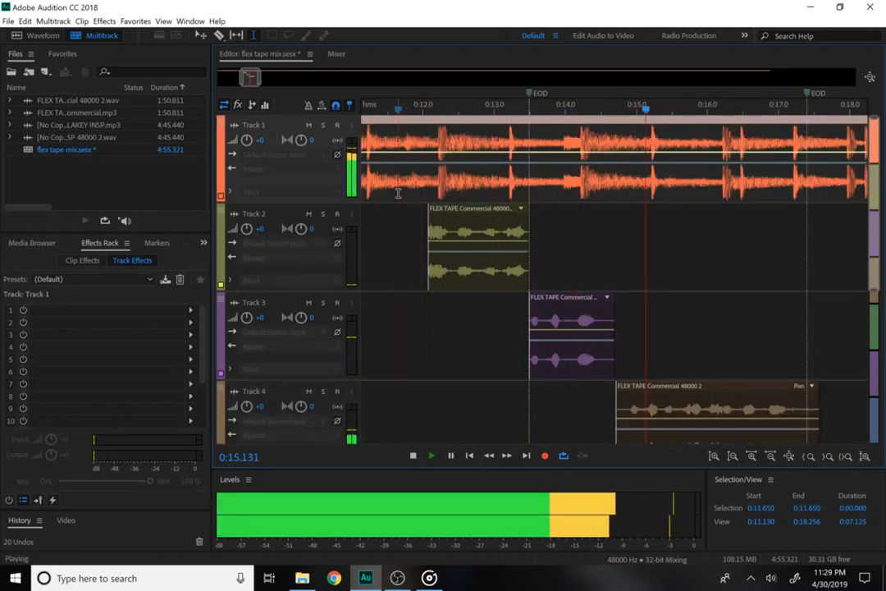
{"action": "key", "text": "space"}
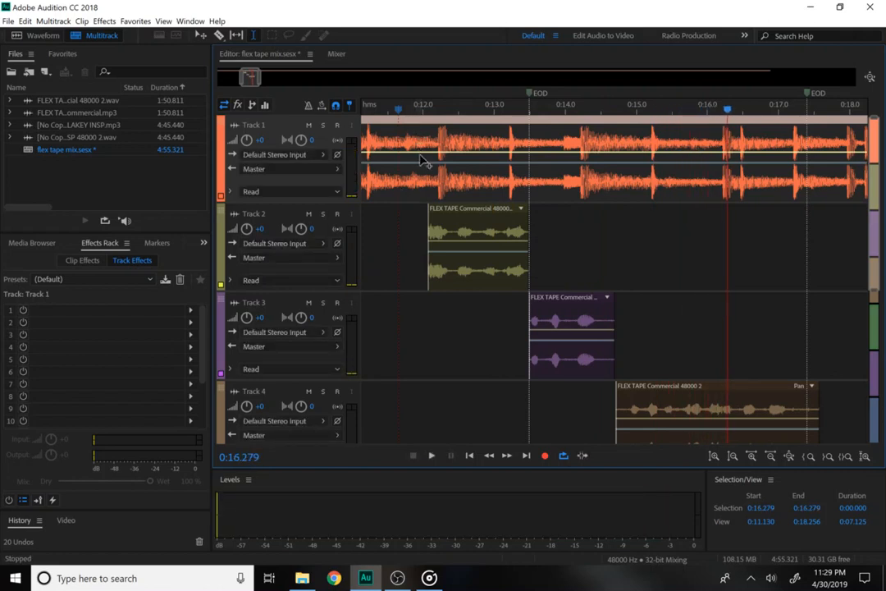
{"action": "left_click_drag", "start_coordinate": [420, 154], "coordinate": [424, 167]}
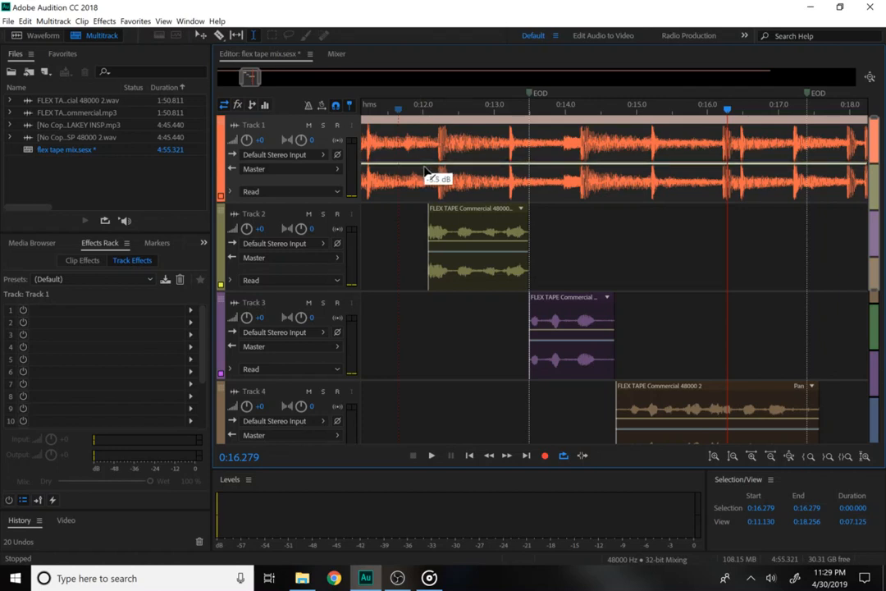
{"action": "left_click", "coordinate": [418, 114]}
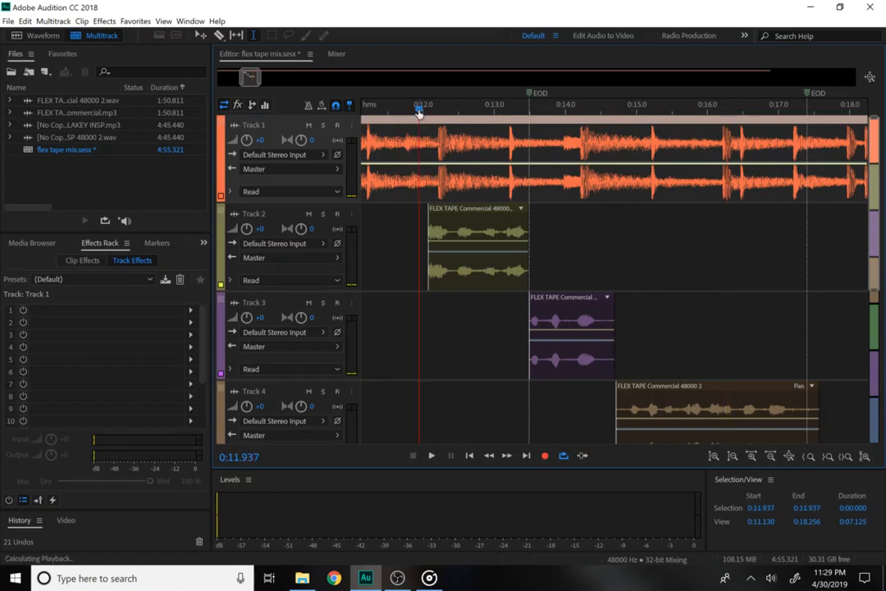
{"action": "key", "text": "space"}
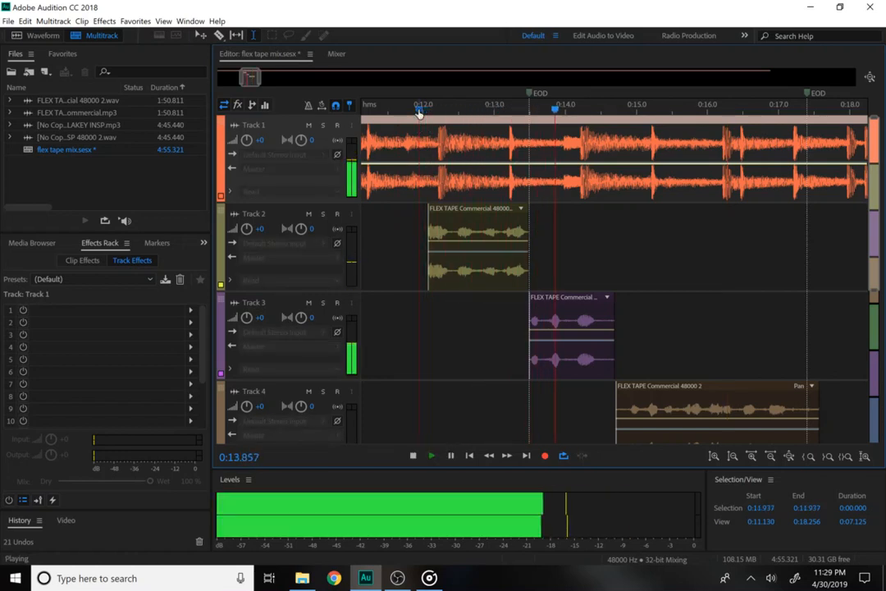
{"action": "left_click_drag", "start_coordinate": [424, 170], "coordinate": [427, 186]}
Nudge Track 1's envelope up while auditioning from 0:11.657, then undo the envelope edits.
{"action": "key", "text": "space"}
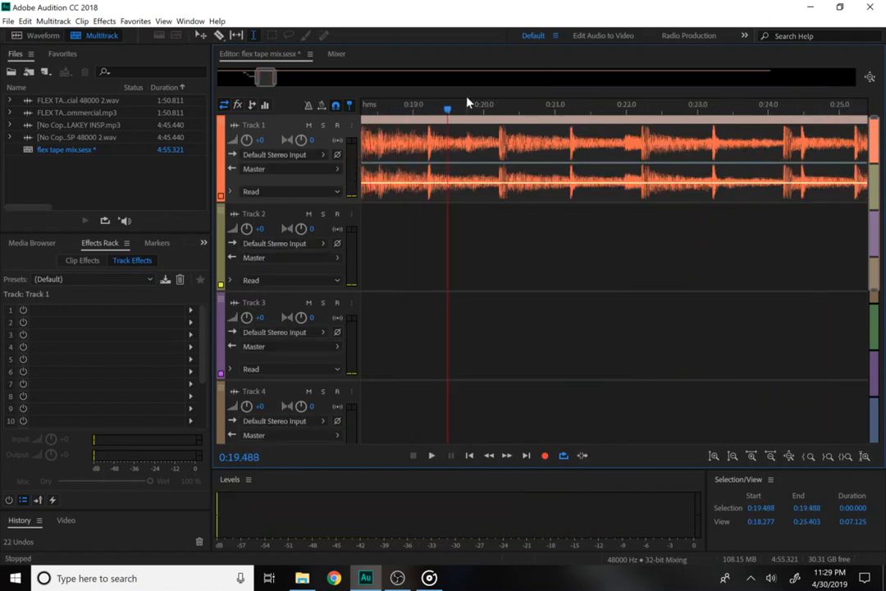
{"action": "left_click_drag", "start_coordinate": [370, 107], "coordinate": [310, 123]}
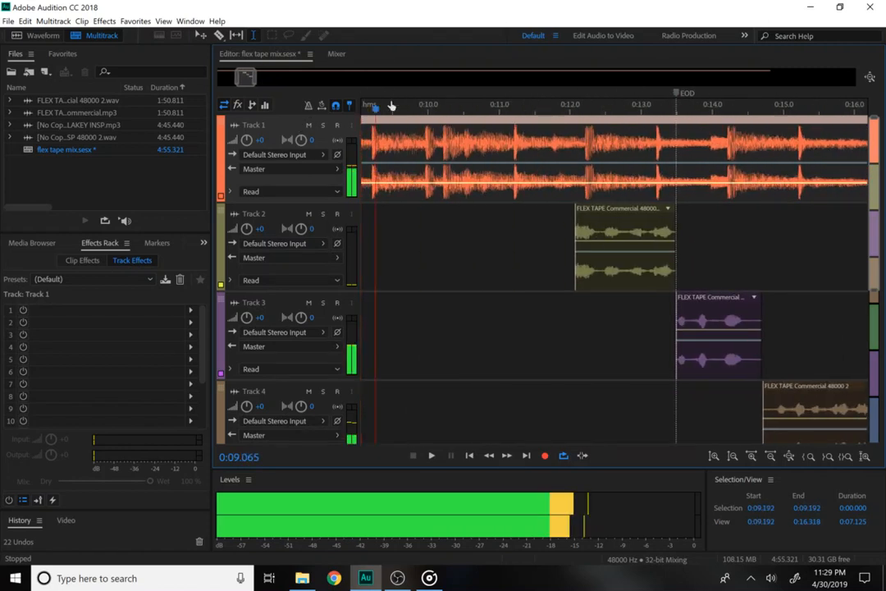
{"action": "left_click", "coordinate": [546, 102]}
{"action": "key", "text": "space"}
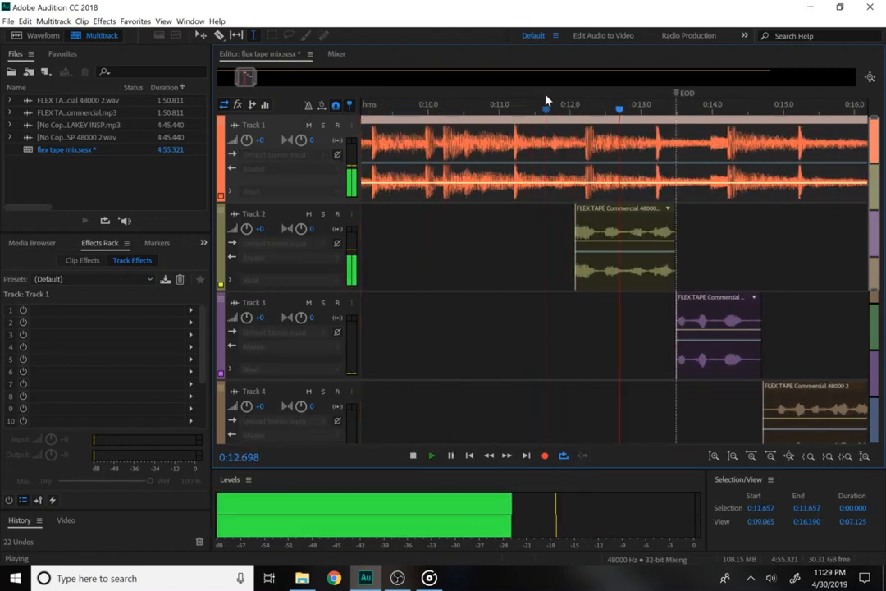
{"action": "key", "text": "space"}
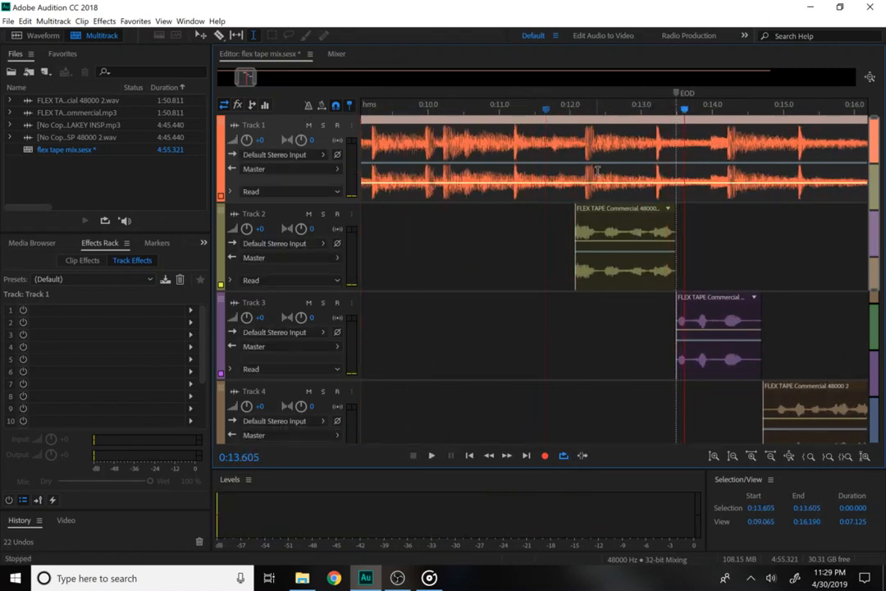
{"action": "left_click_drag", "start_coordinate": [599, 181], "coordinate": [599, 172]}
{"action": "left_click", "coordinate": [556, 110]}
{"action": "key", "text": "space"}
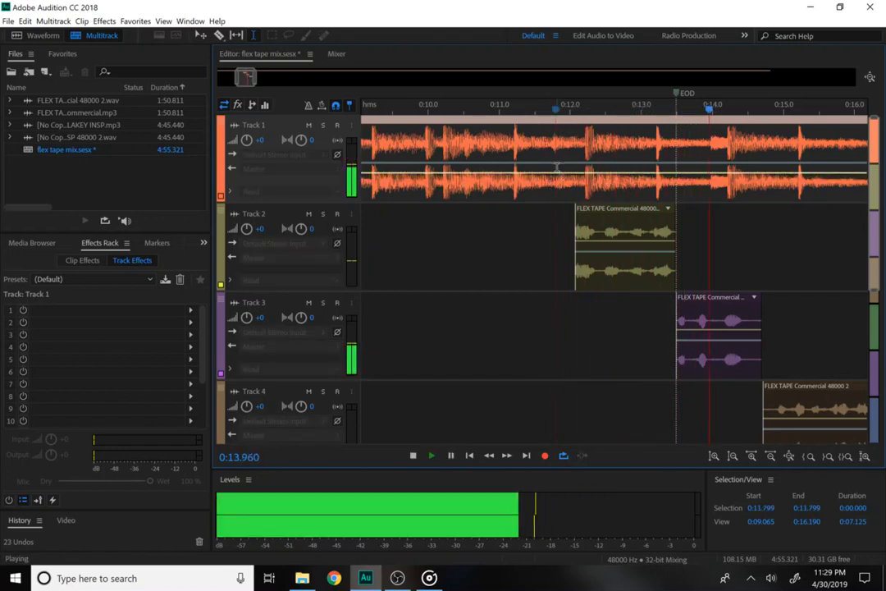
{"action": "left_click_drag", "start_coordinate": [559, 174], "coordinate": [558, 172]}
{"action": "key", "text": "space"}
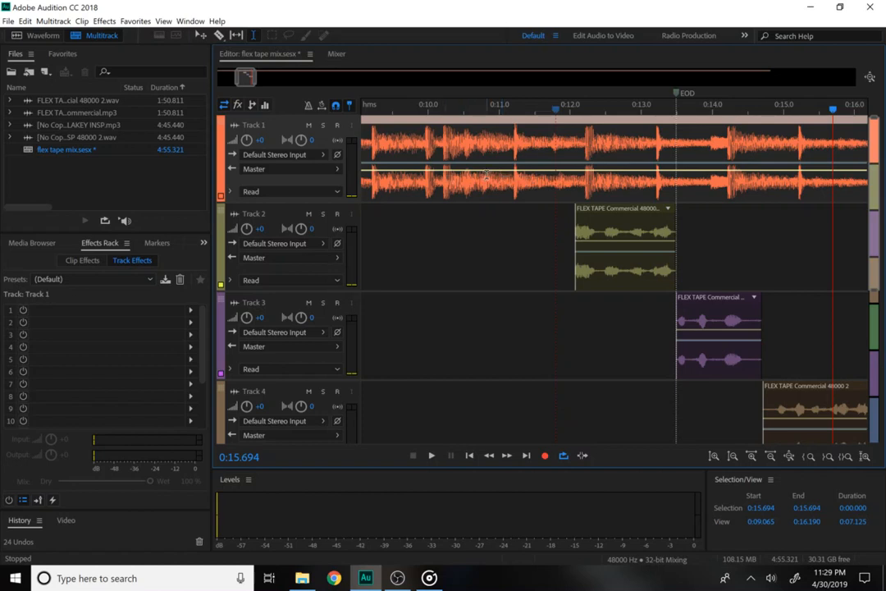
{"action": "key", "text": "ctrl+z"}
{"action": "key", "text": "ctrl+z"}
{"action": "key", "text": "ctrl+z"}
{"action": "key", "text": "ctrl+z"}
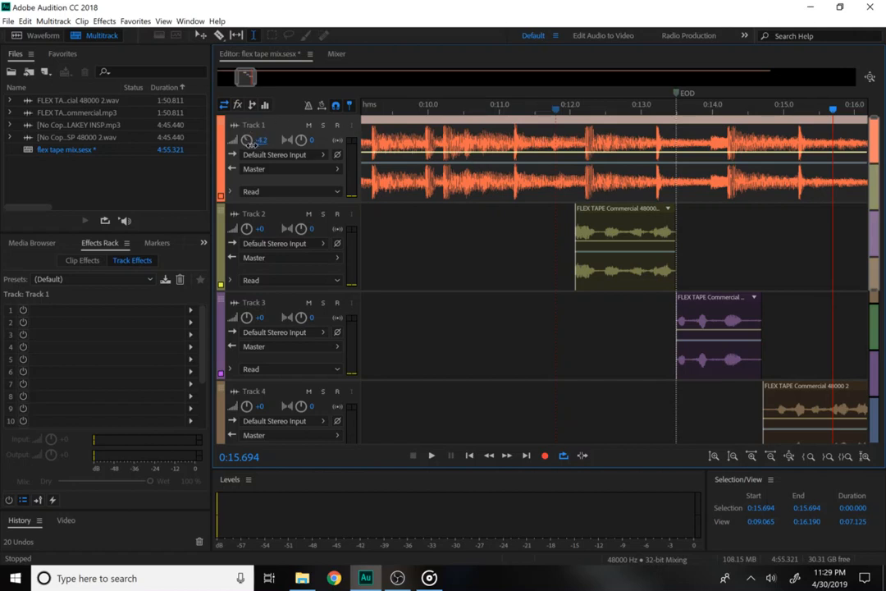
Play back from 0:11.967, then boost Track 4's volume to +4.2 dB and check its level.
{"action": "left_click", "coordinate": [569, 113]}
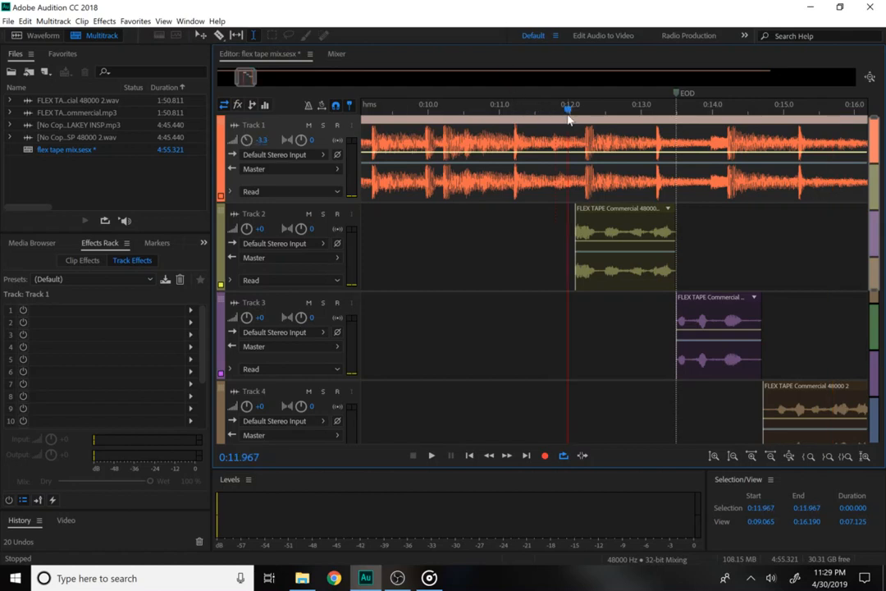
{"action": "key", "text": "space"}
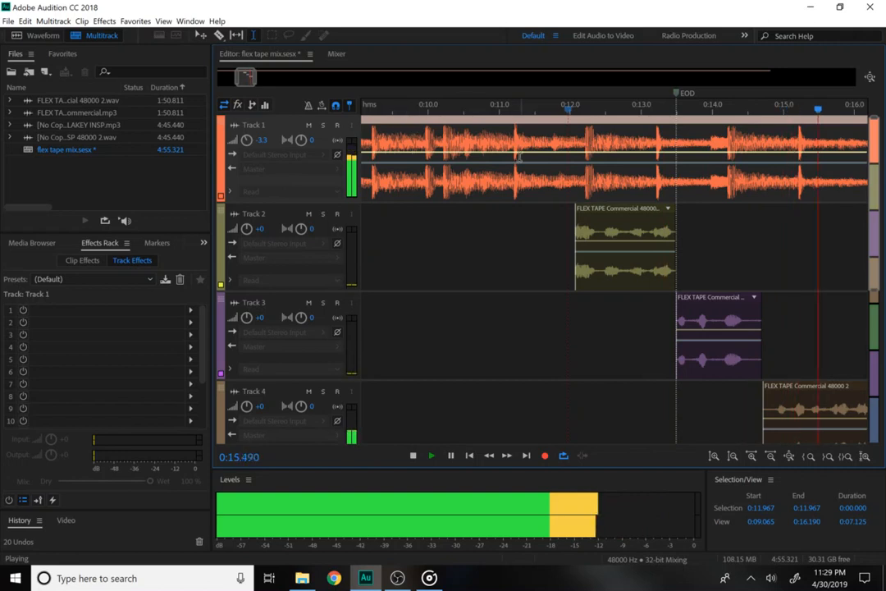
{"action": "key", "text": "space"}
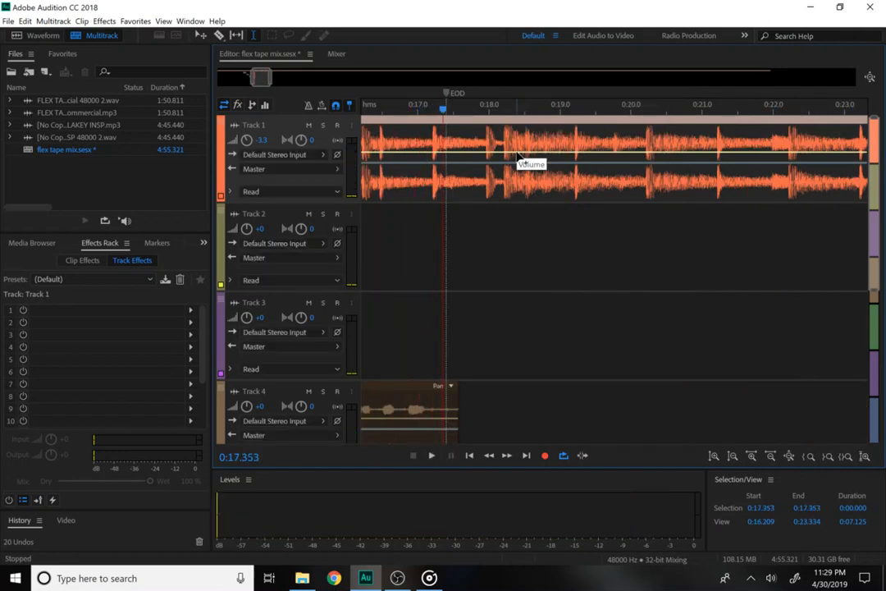
{"action": "left_click", "coordinate": [261, 408]}
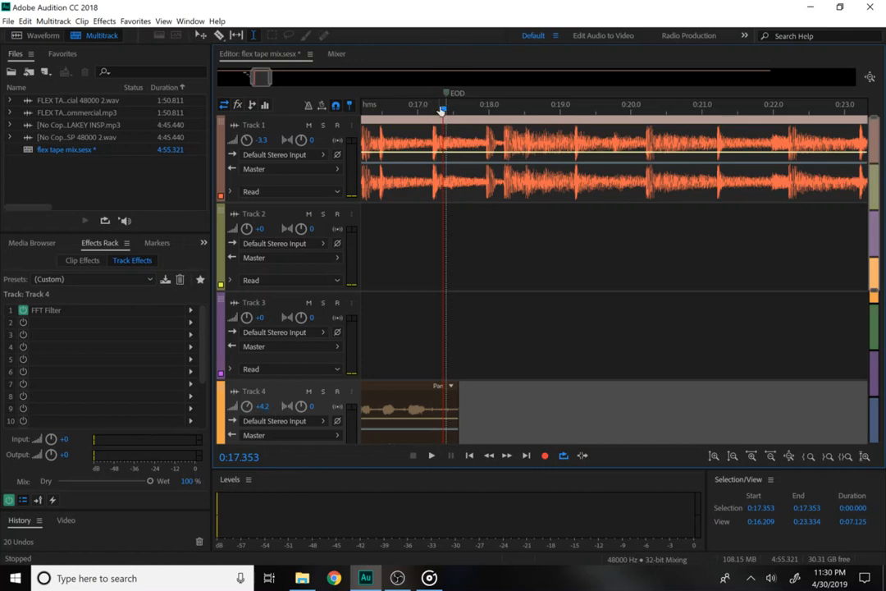
{"action": "left_click_drag", "start_coordinate": [436, 113], "coordinate": [568, 136]}
{"action": "key", "text": "space"}
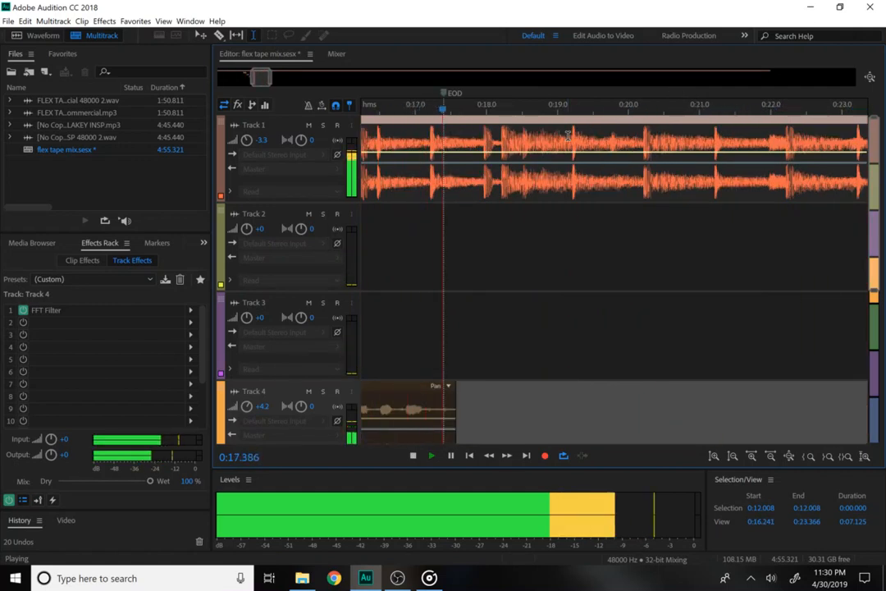
{"action": "key", "text": "space"}
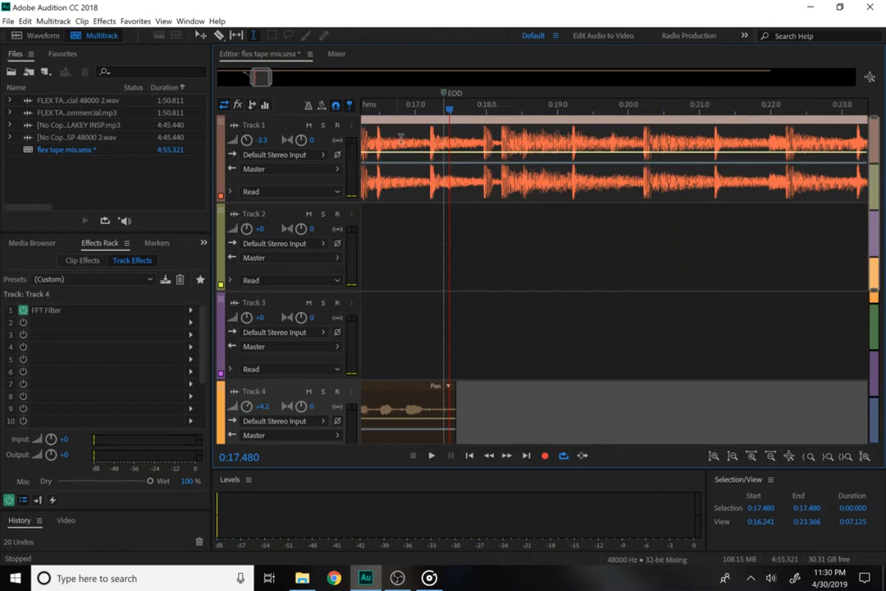
Dip Track 1's volume envelope slightly, to about -5.5 dB.
{"action": "left_click", "coordinate": [413, 156]}
{"action": "left_click_drag", "start_coordinate": [413, 164], "coordinate": [416, 169]}
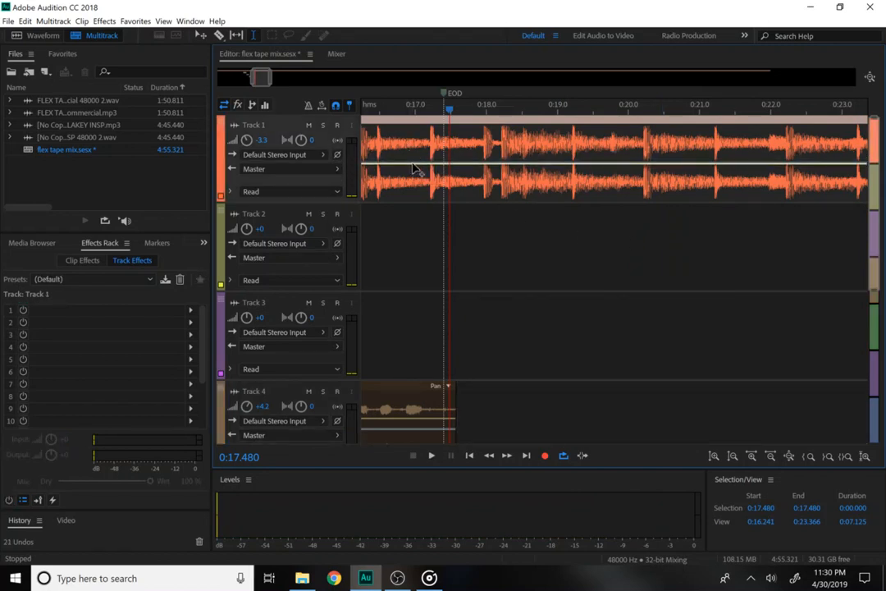
{"action": "left_click_drag", "start_coordinate": [425, 115], "coordinate": [545, 96]}
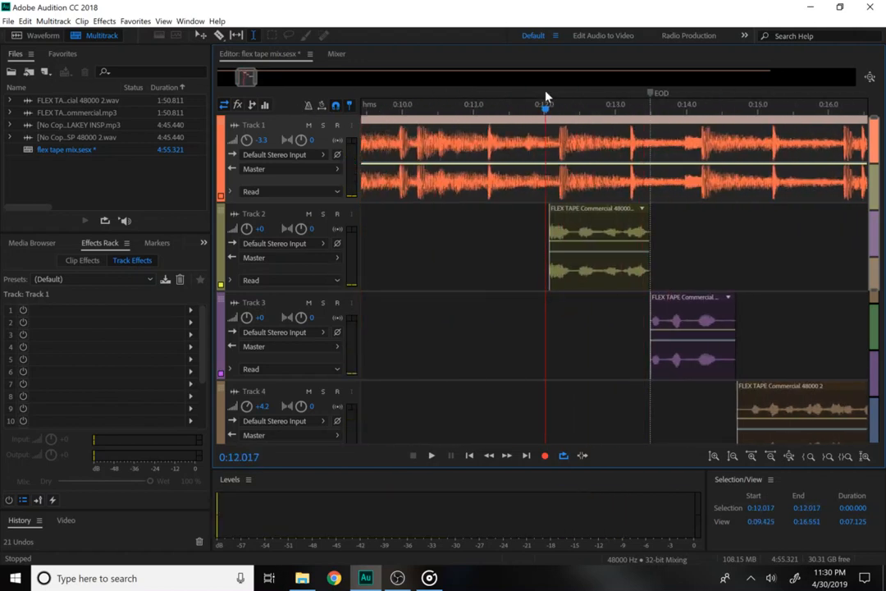
Select 0:12.069–0:13.594 over Track 2's Flex Tape clip and open Effects > Delay and Echo.
{"action": "left_click", "coordinate": [562, 231]}
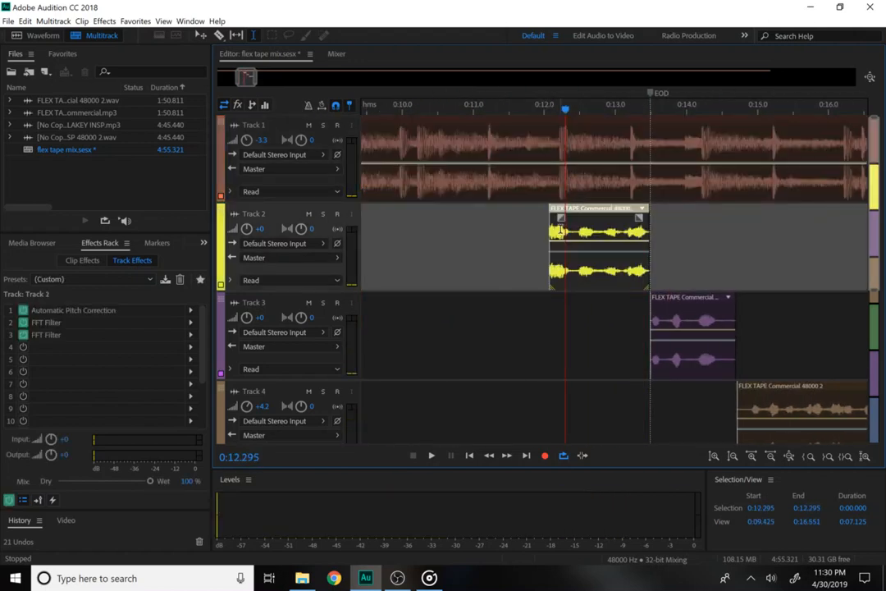
{"action": "right_click", "coordinate": [658, 234]}
{"action": "left_click", "coordinate": [657, 219]}
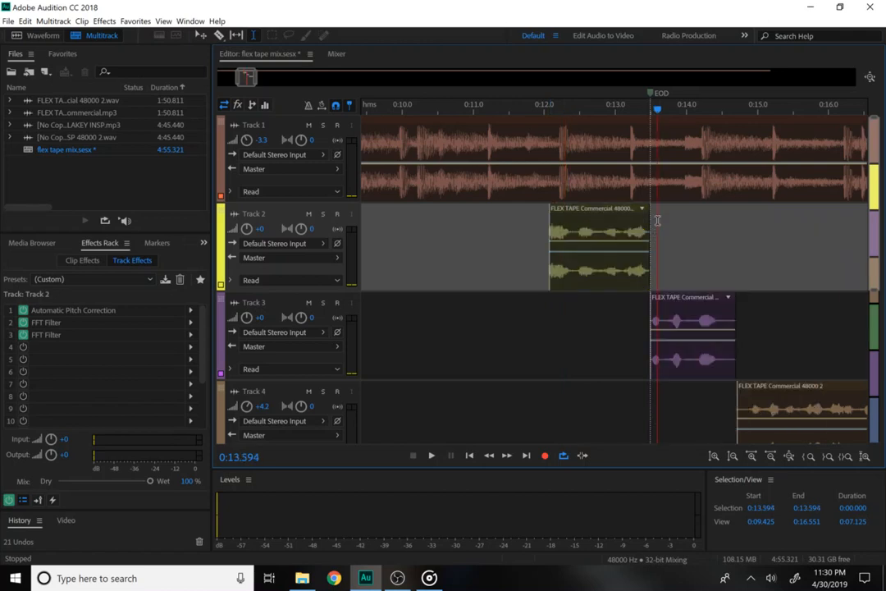
{"action": "left_click_drag", "start_coordinate": [657, 220], "coordinate": [550, 244]}
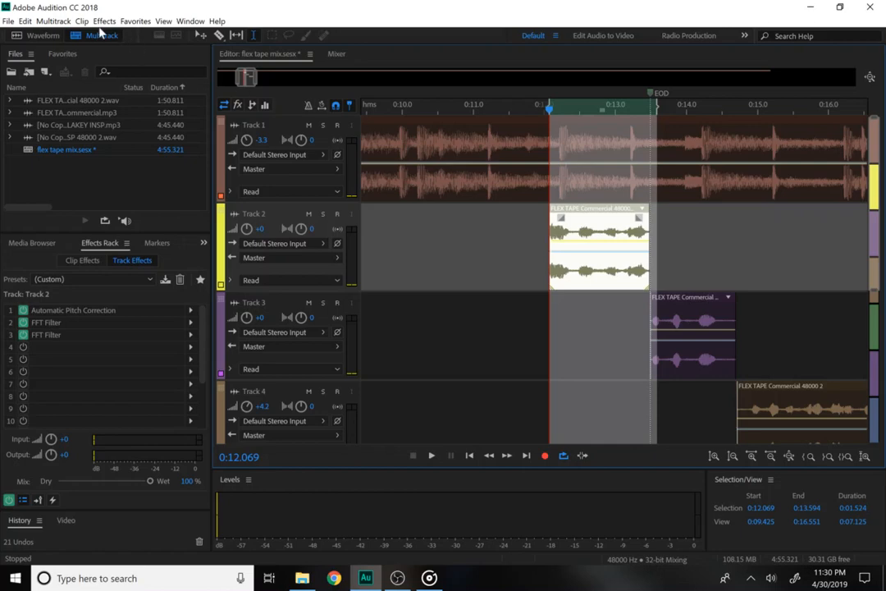
{"action": "left_click", "coordinate": [104, 21]}
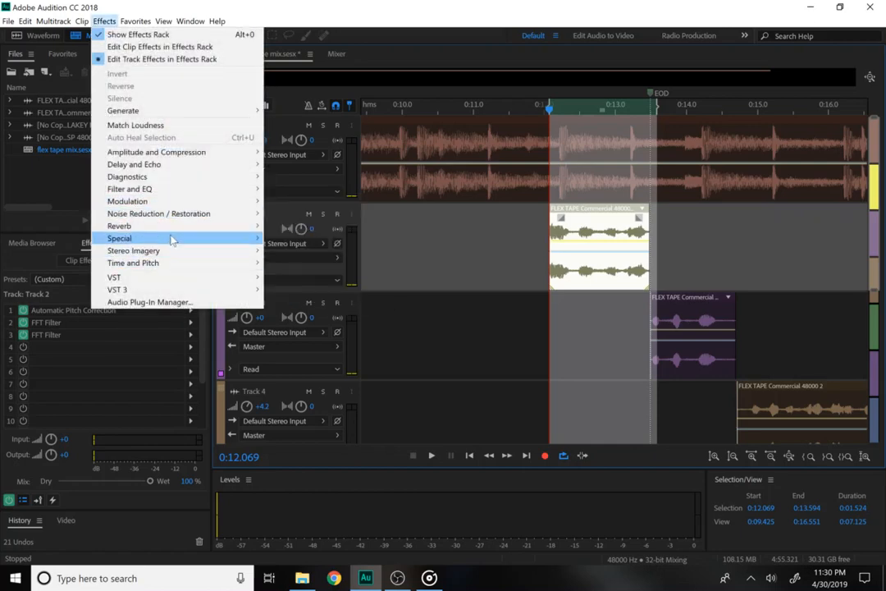
{"action": "mouse_move", "coordinate": [188, 155]}
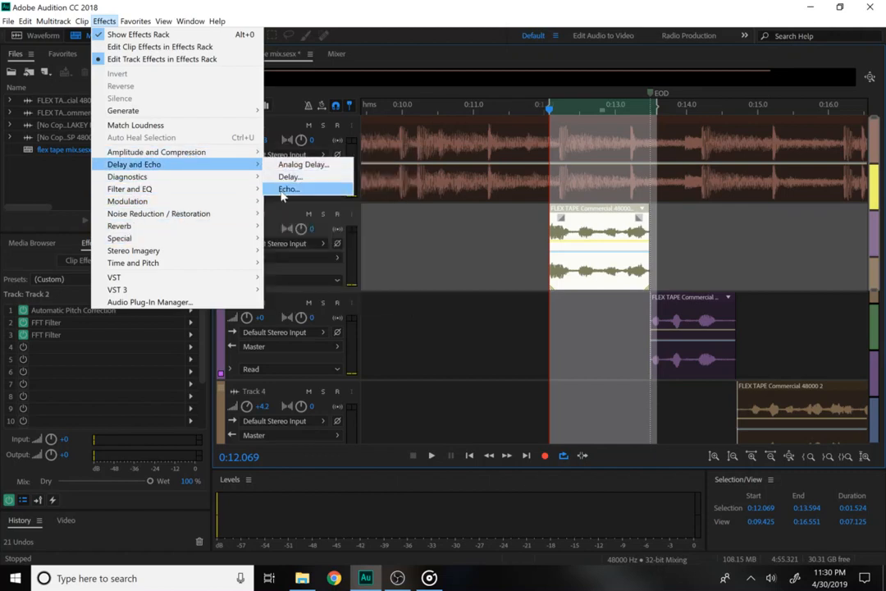
Add an Echo to Track 2 and preview the Danger - Sci Fi Cliche Approaching preset.
{"action": "left_click", "coordinate": [282, 190]}
{"action": "left_click_drag", "start_coordinate": [343, 141], "coordinate": [548, 88]}
{"action": "left_click", "coordinate": [503, 115]}
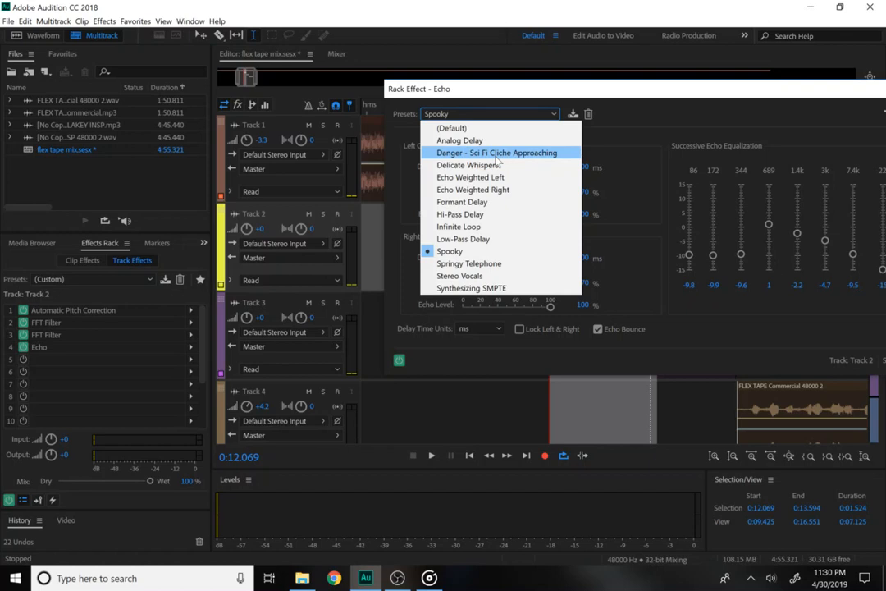
{"action": "left_click", "coordinate": [496, 153]}
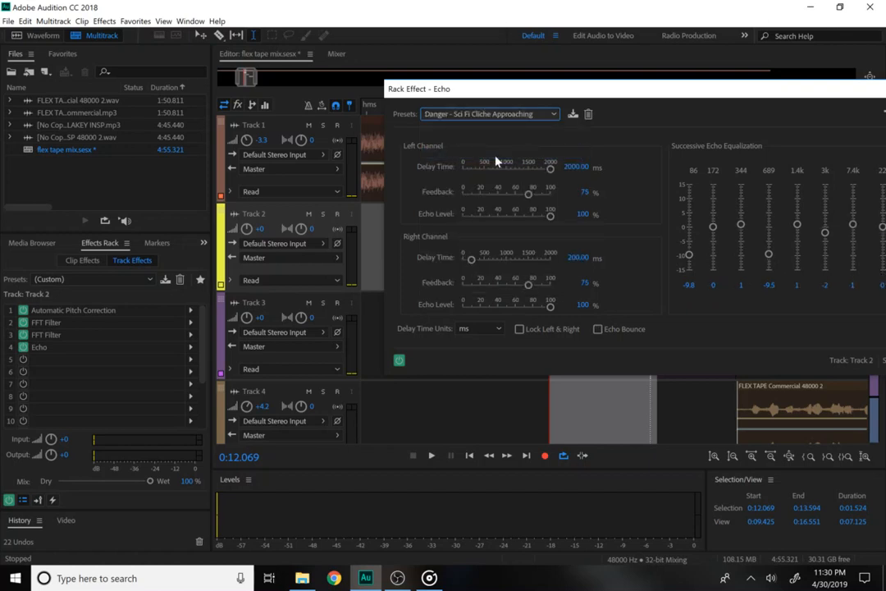
{"action": "key", "text": "space"}
Audition the Analog Delay and Hi-Pass Delay echo presets on the selected span.
{"action": "left_click", "coordinate": [490, 114]}
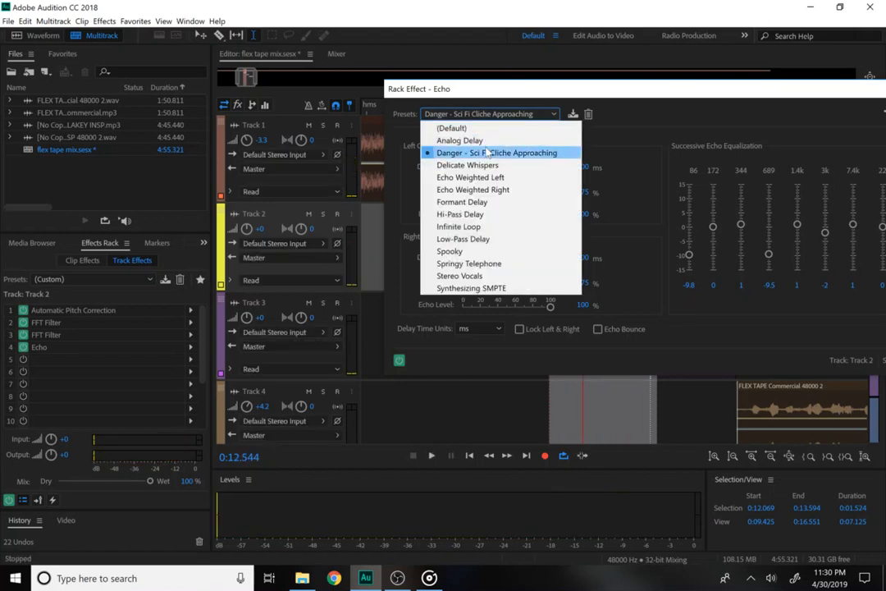
{"action": "left_click", "coordinate": [480, 142]}
{"action": "key", "text": "space"}
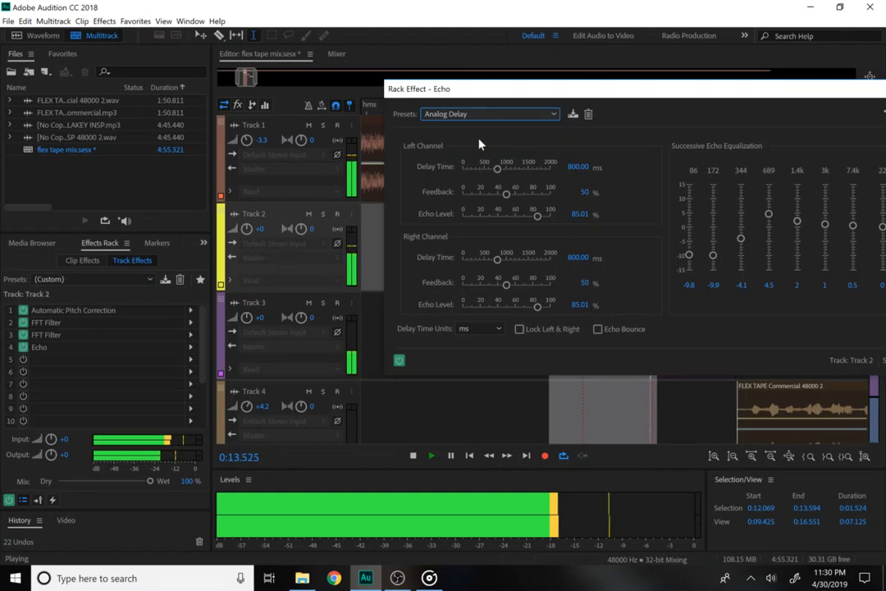
{"action": "key", "text": "space"}
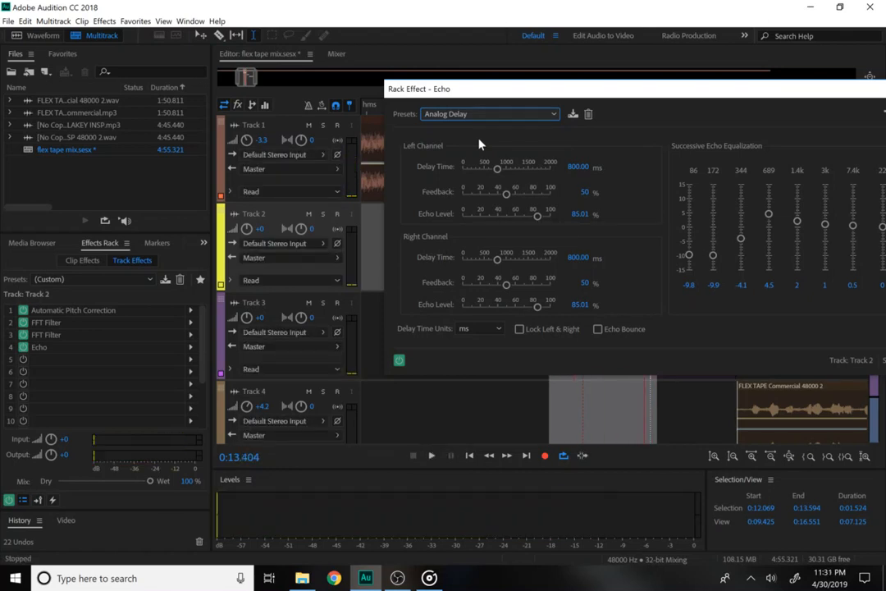
{"action": "left_click", "coordinate": [465, 116]}
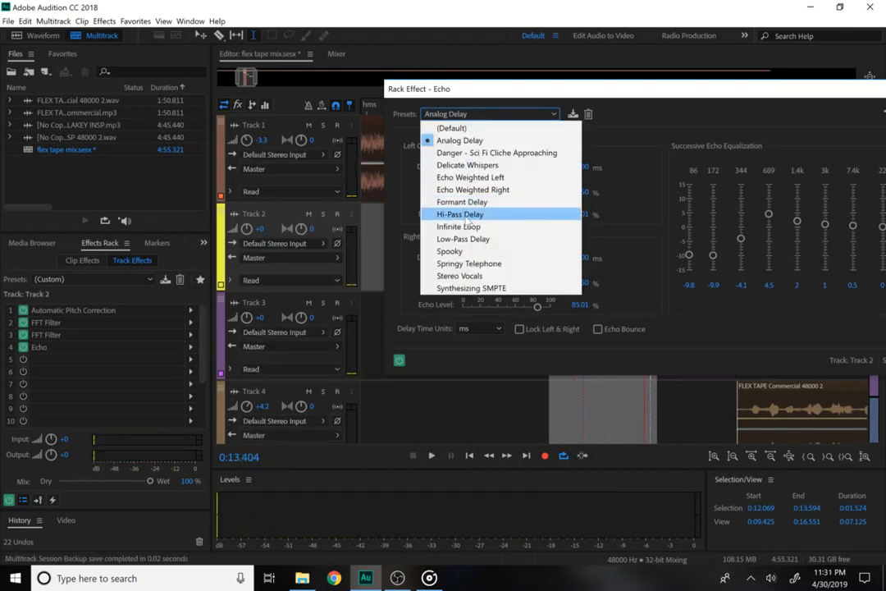
{"action": "left_click", "coordinate": [465, 216]}
{"action": "key", "text": "space"}
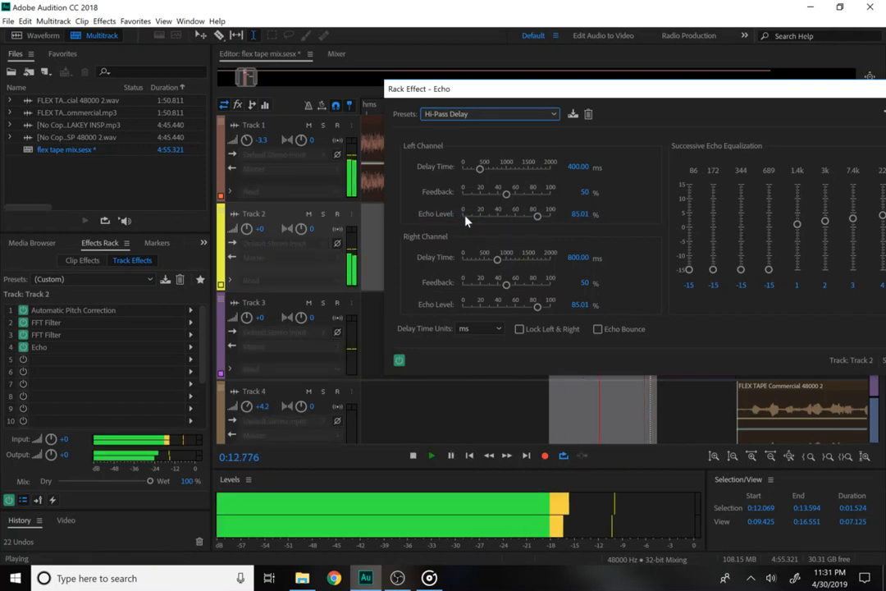
{"action": "key", "text": "space"}
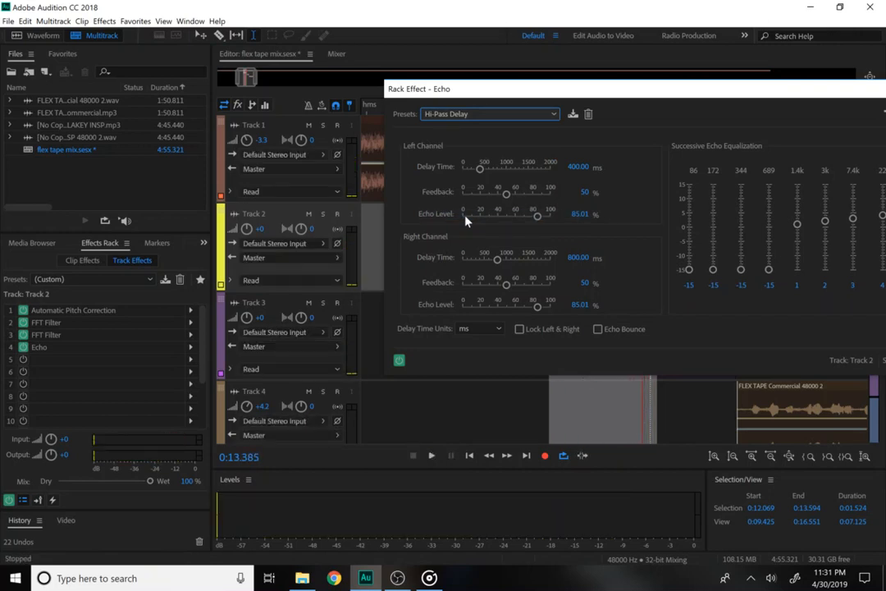
Try Springy Telephone, settle on the Stereo Vocals echo preset, and close the echo window.
{"action": "left_click", "coordinate": [444, 113]}
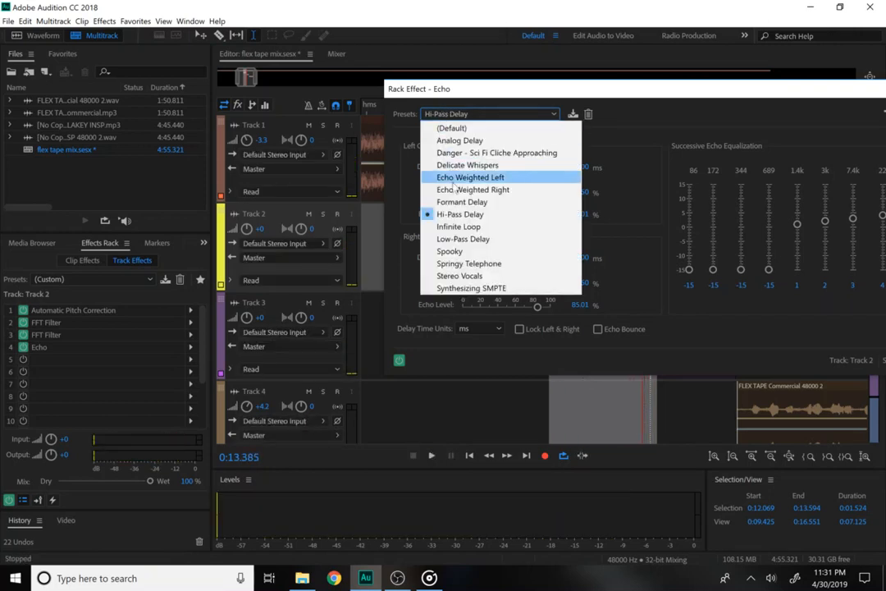
{"action": "left_click", "coordinate": [469, 264]}
{"action": "key", "text": "space"}
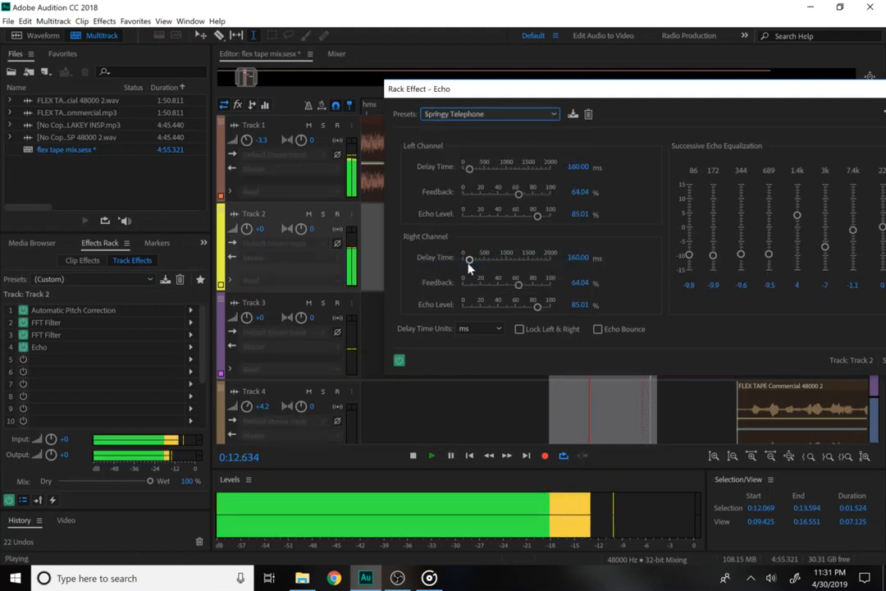
{"action": "key", "text": "space"}
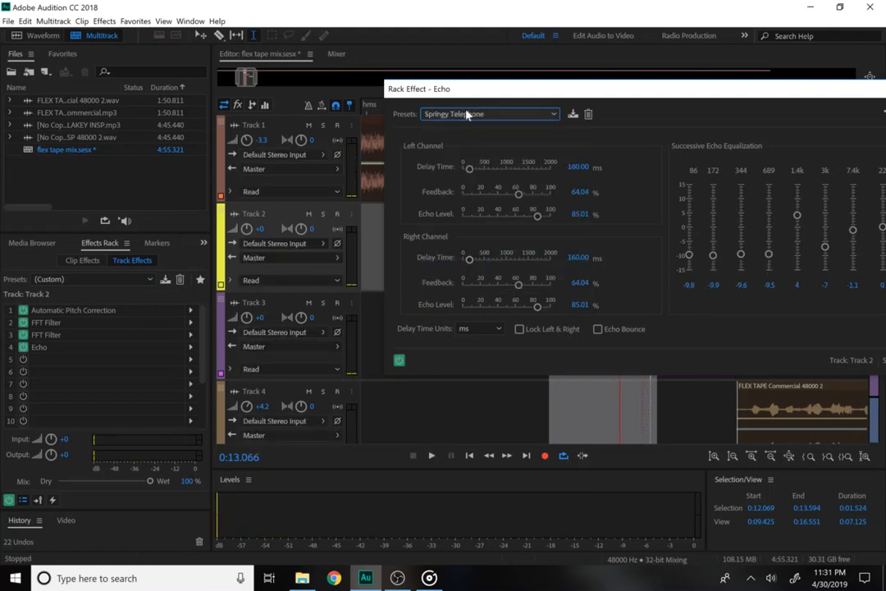
{"action": "left_click", "coordinate": [466, 114]}
{"action": "left_click", "coordinate": [460, 277]}
{"action": "key", "text": "space"}
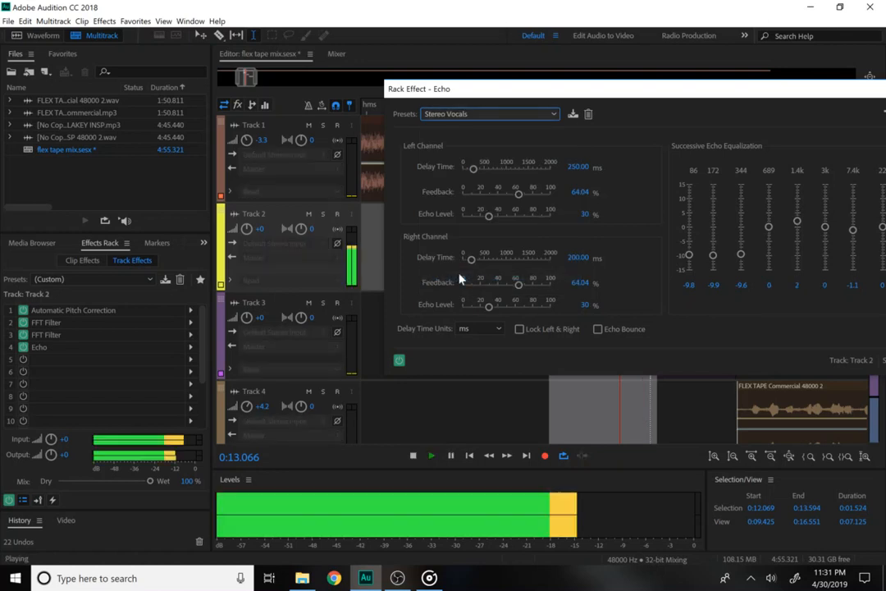
{"action": "key", "text": "space"}
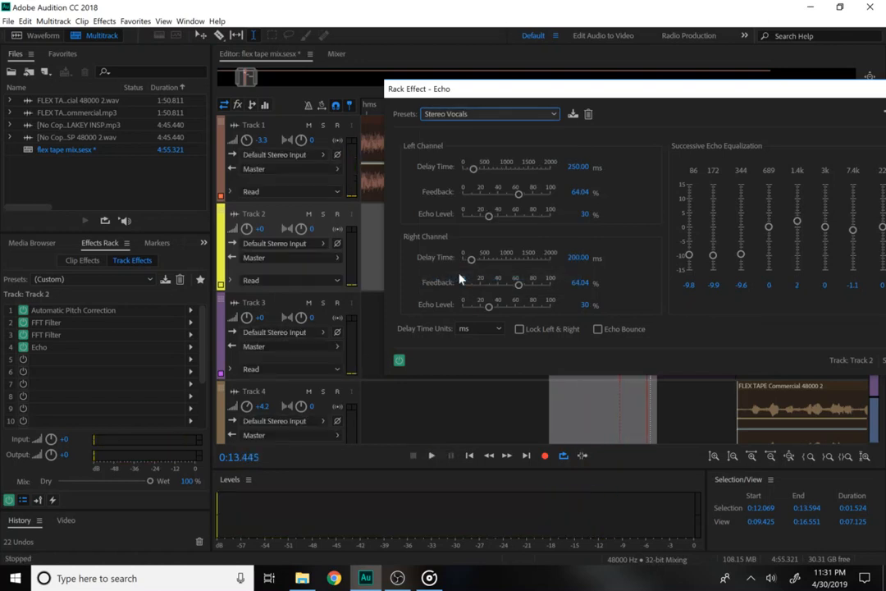
{"action": "left_click_drag", "start_coordinate": [617, 93], "coordinate": [237, 112]}
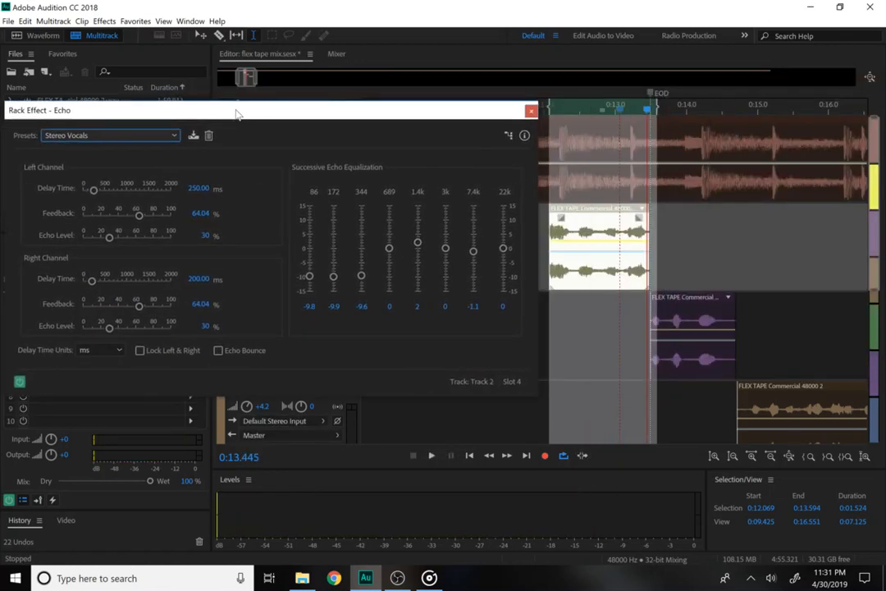
{"action": "left_click", "coordinate": [530, 111]}
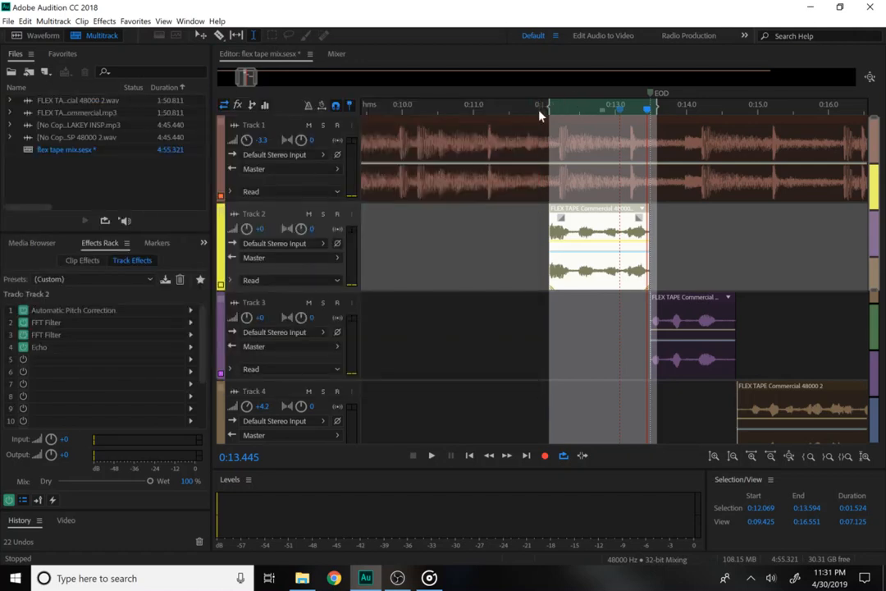
{"action": "key", "text": "space"}
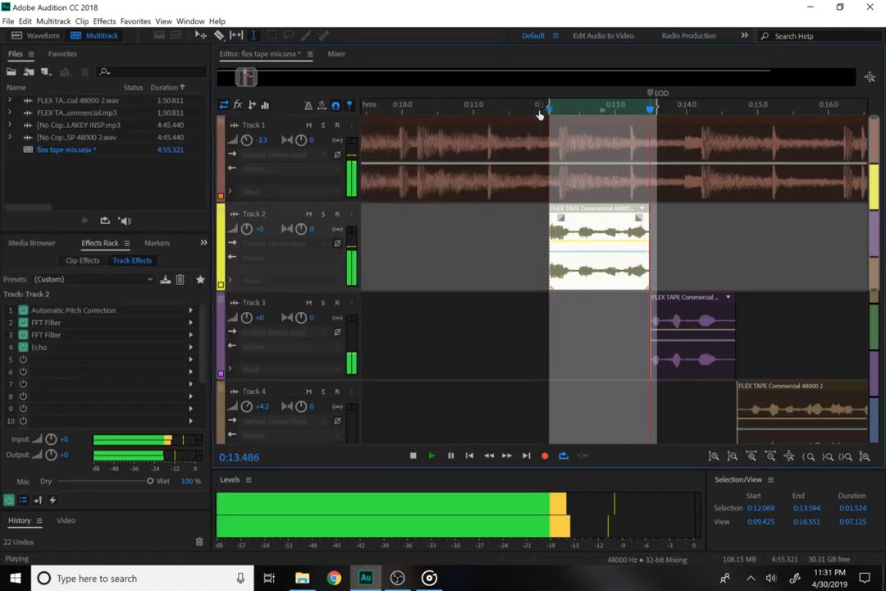
Clear the time selection around Track 2's clip and replay the mix from 0:11.890.
{"action": "key", "text": "space"}
{"action": "right_click", "coordinate": [668, 103]}
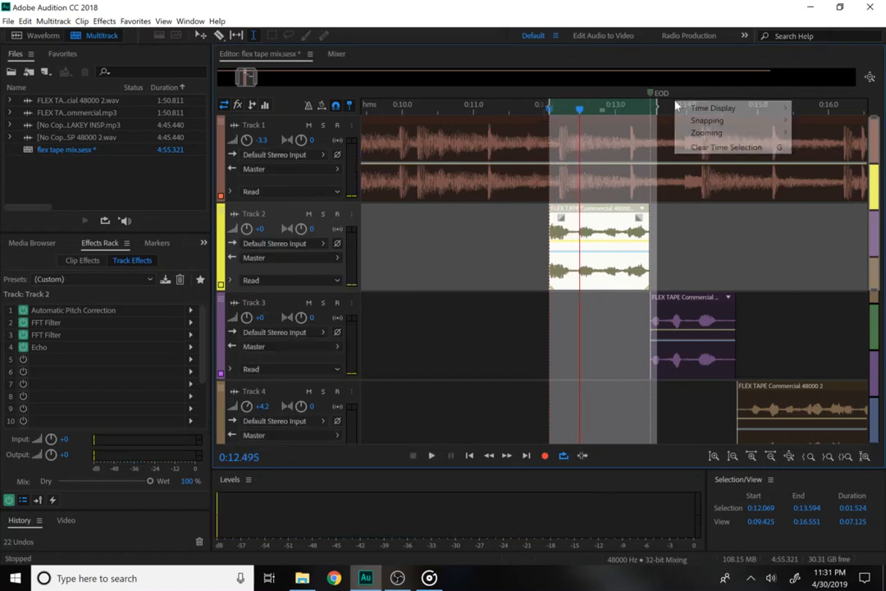
{"action": "left_click", "coordinate": [672, 109]}
{"action": "left_click", "coordinate": [693, 234]}
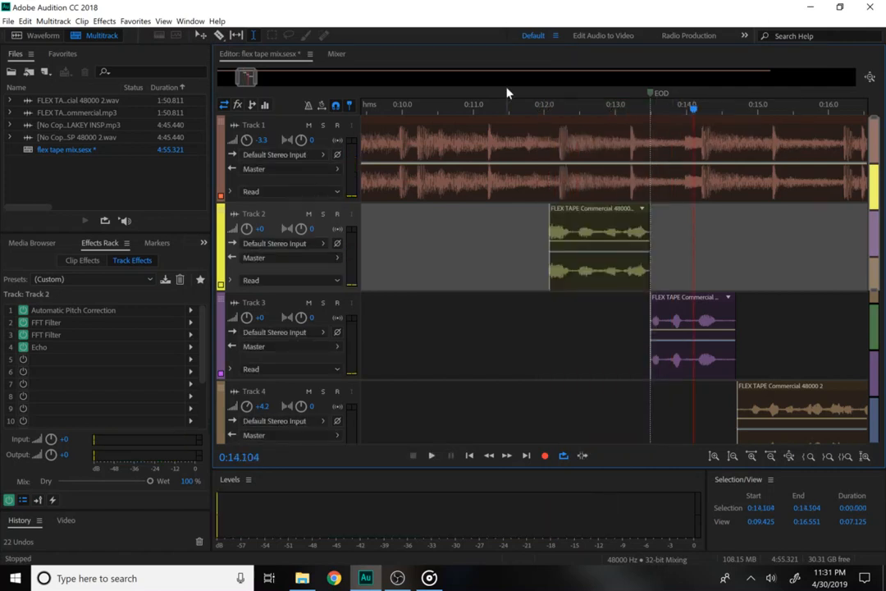
{"action": "left_click", "coordinate": [550, 128]}
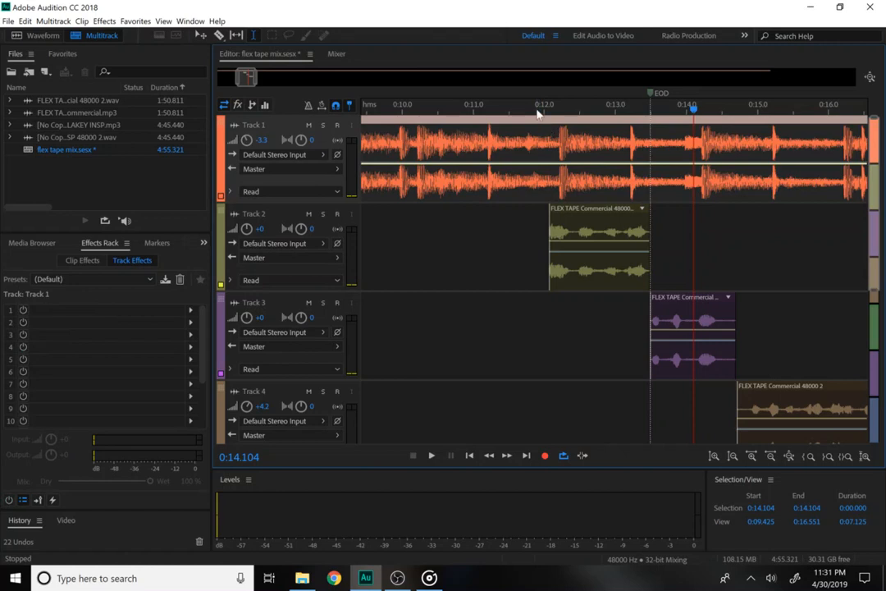
{"action": "key", "text": "space"}
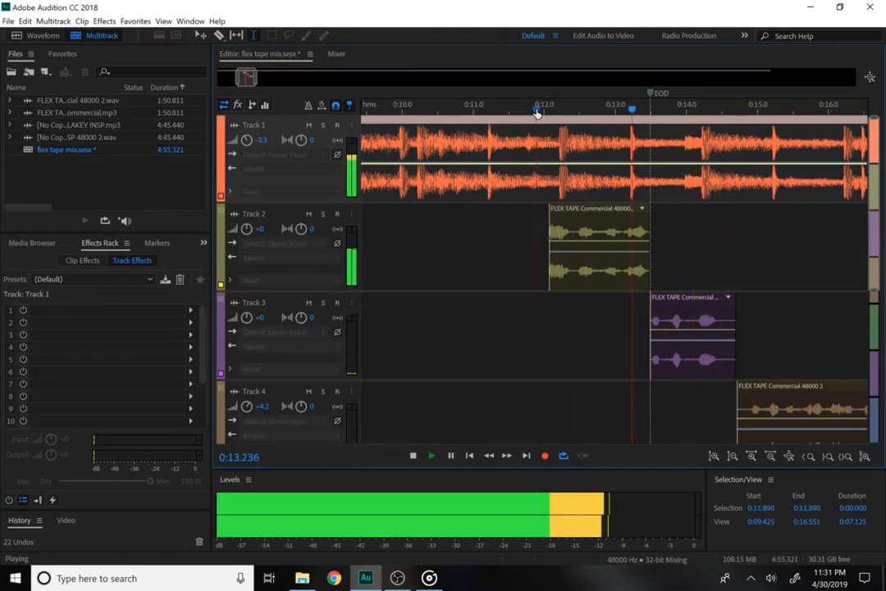
{"action": "key", "text": "space"}
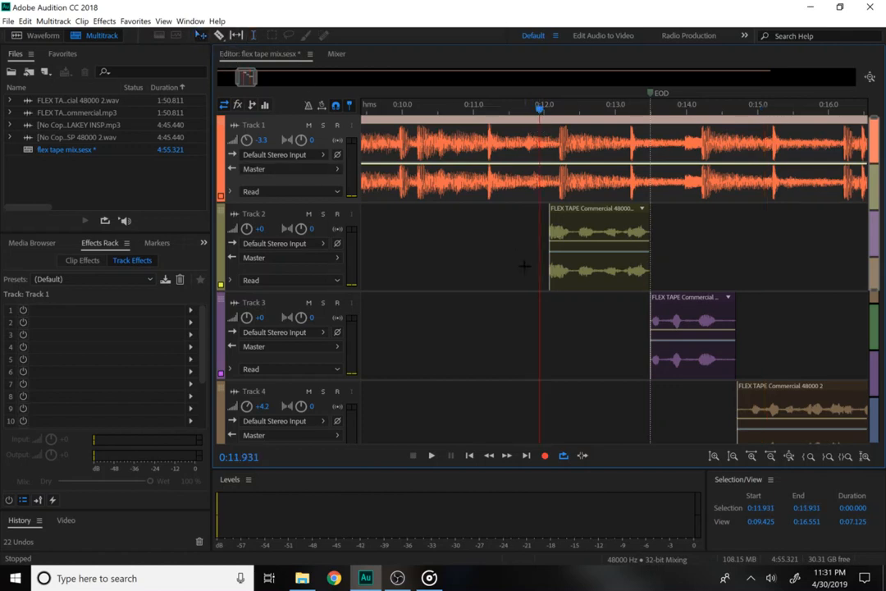
Shift Track 3's Flex Tape clip later to about 0:15 and preview the new arrangement.
{"action": "left_click_drag", "start_coordinate": [703, 343], "coordinate": [794, 332]}
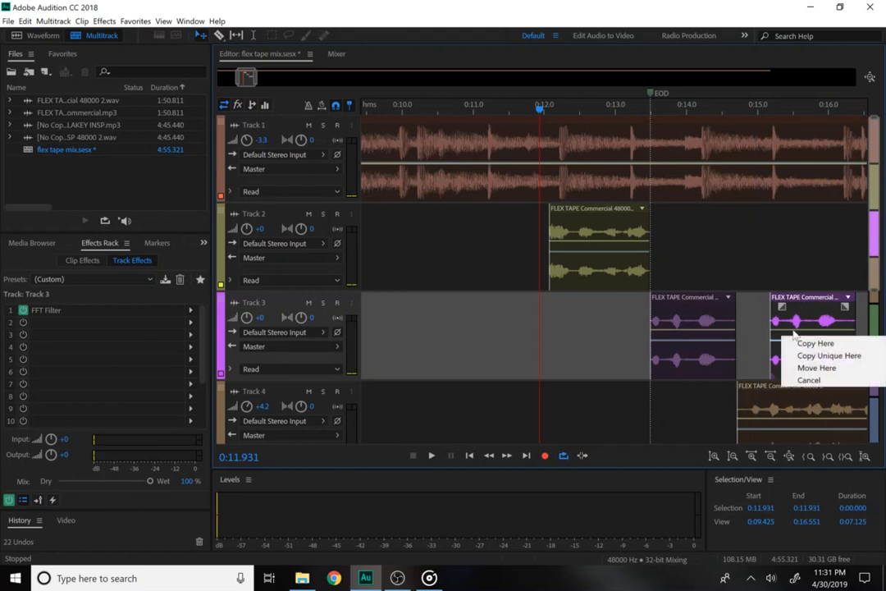
{"action": "left_click", "coordinate": [611, 338]}
{"action": "left_click_drag", "start_coordinate": [704, 322], "coordinate": [808, 323]}
{"action": "key", "text": "space"}
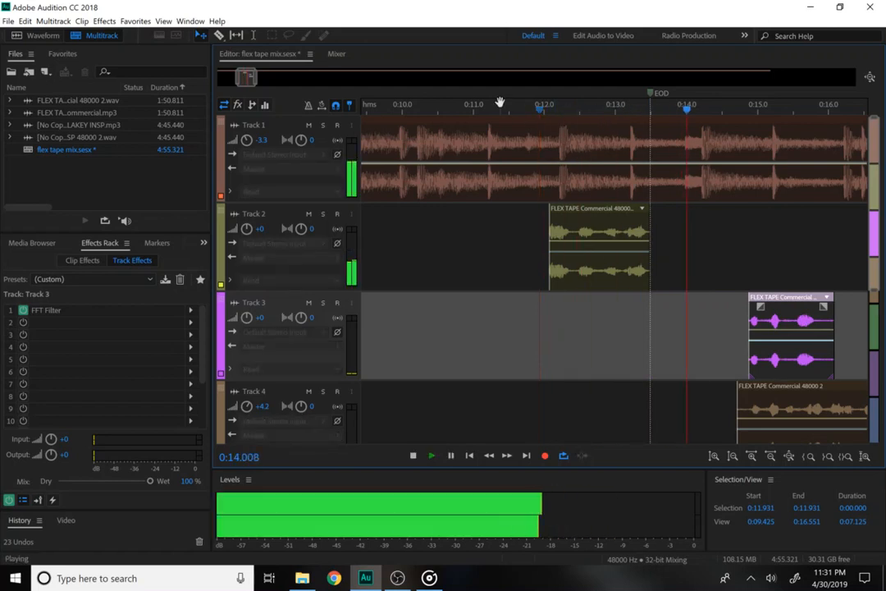
{"action": "key", "text": "space"}
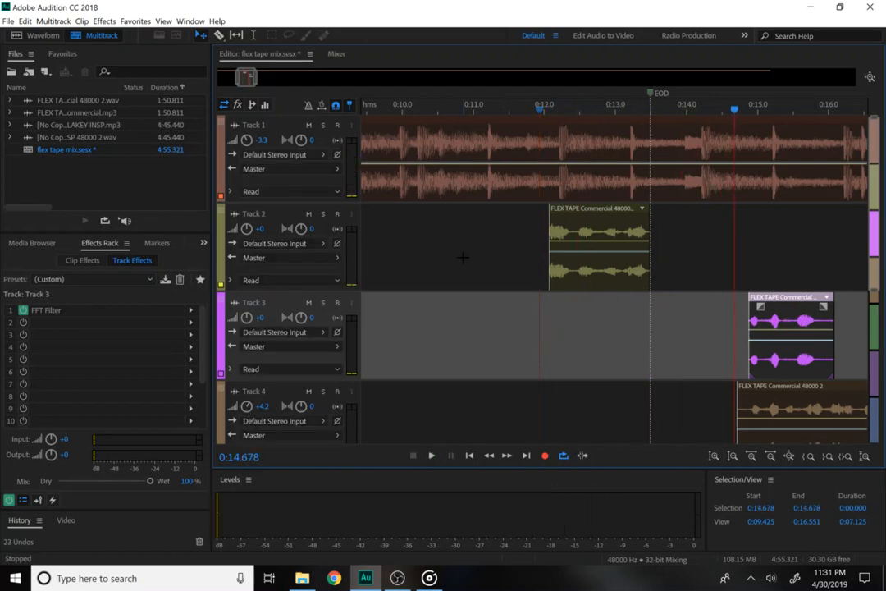
{"action": "left_click", "coordinate": [572, 236]}
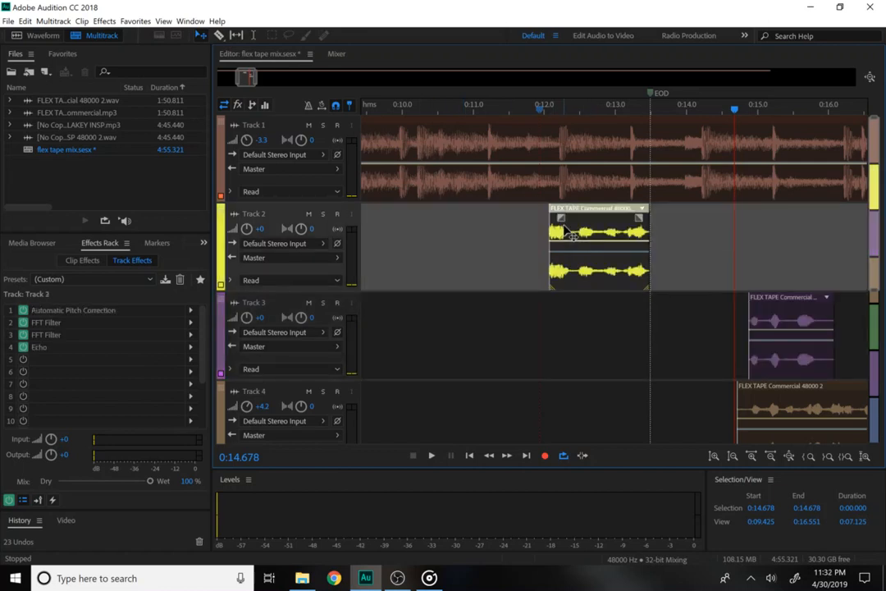
{"action": "left_click_drag", "start_coordinate": [446, 111], "coordinate": [490, 138]}
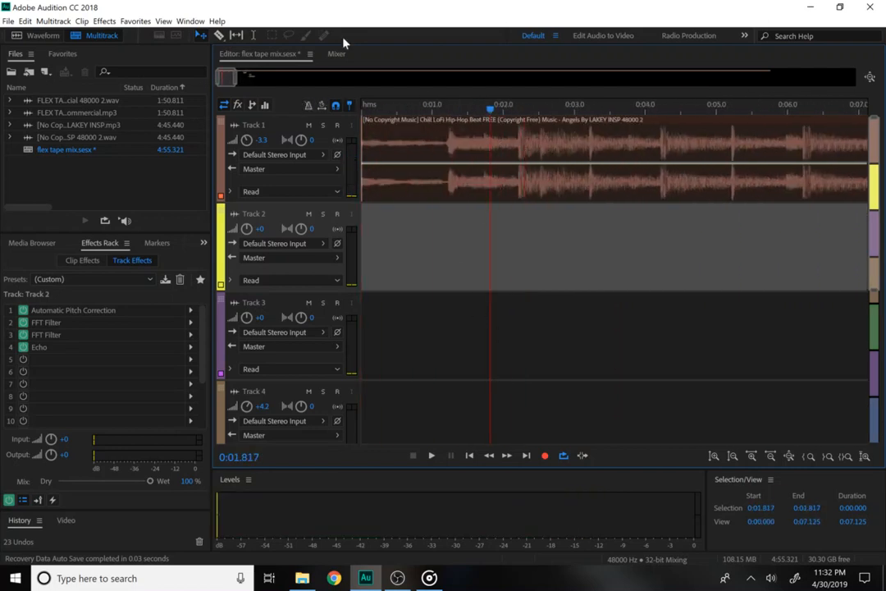
Move Track 2's Flex Tape clip earlier to about 0:02.7, checking it with the view zoomed out.
{"action": "left_click_drag", "start_coordinate": [235, 78], "coordinate": [353, 109]}
{"action": "key", "text": "space"}
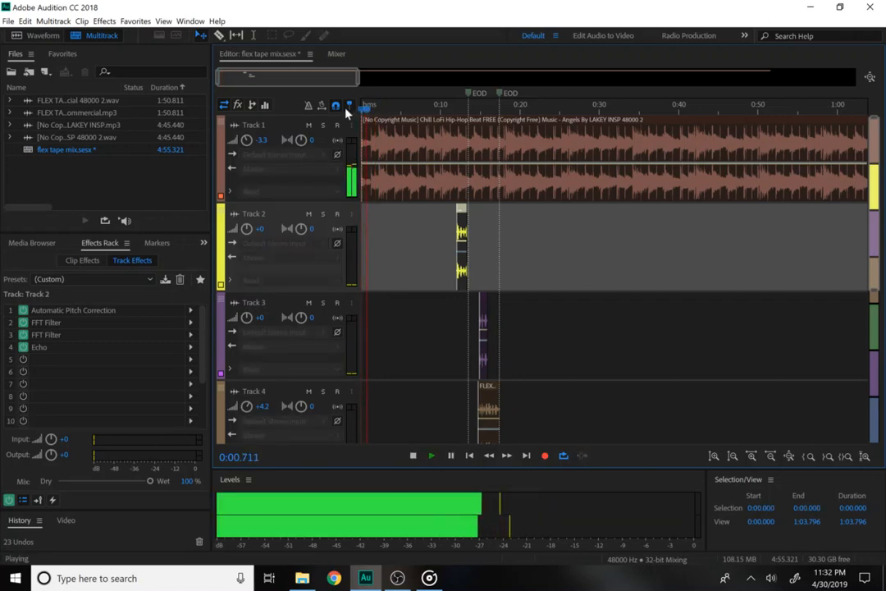
{"action": "key", "text": "space"}
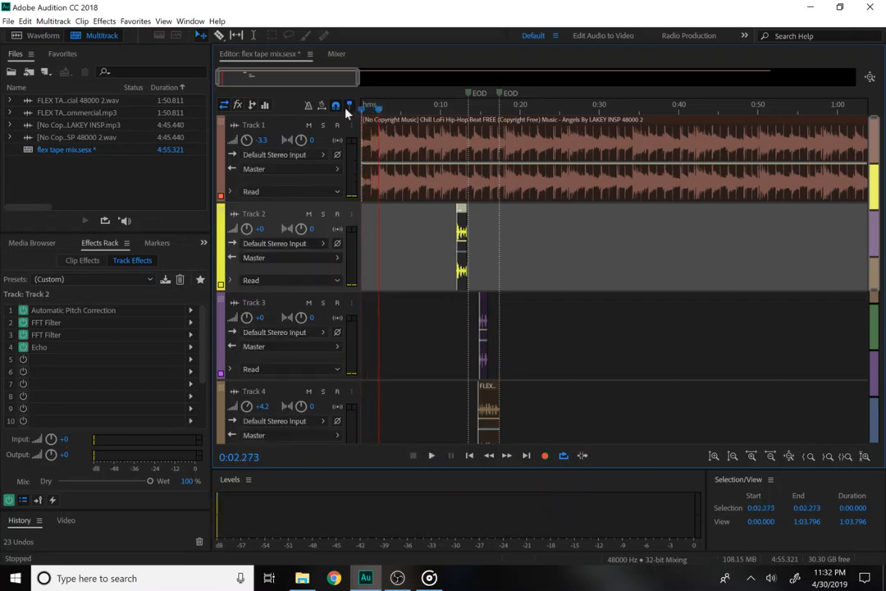
{"action": "key", "text": "space"}
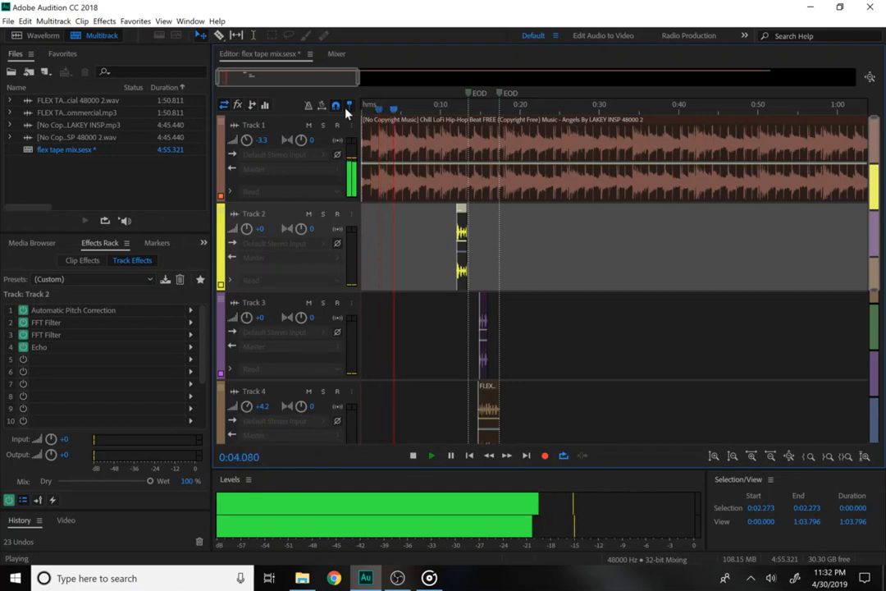
{"action": "key", "text": "space"}
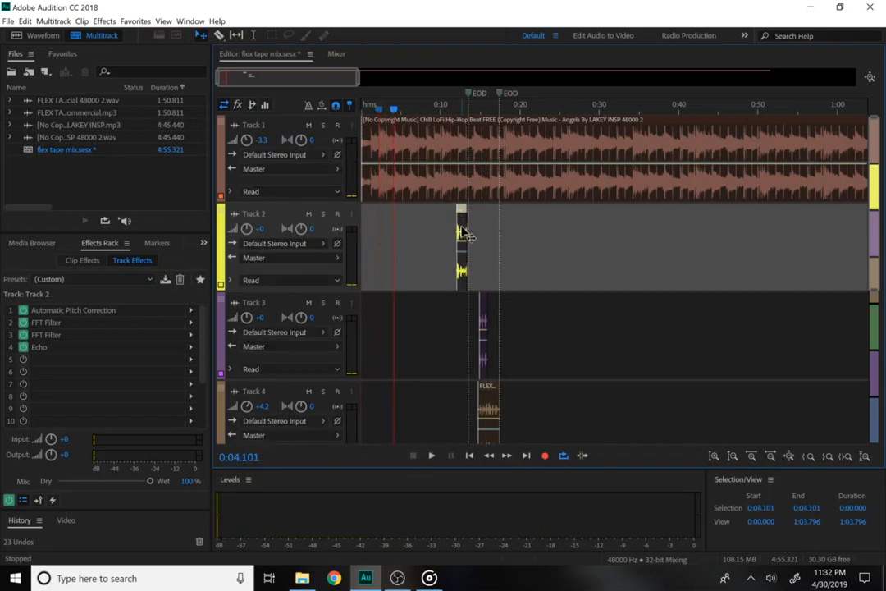
{"action": "left_click_drag", "start_coordinate": [465, 236], "coordinate": [396, 241]}
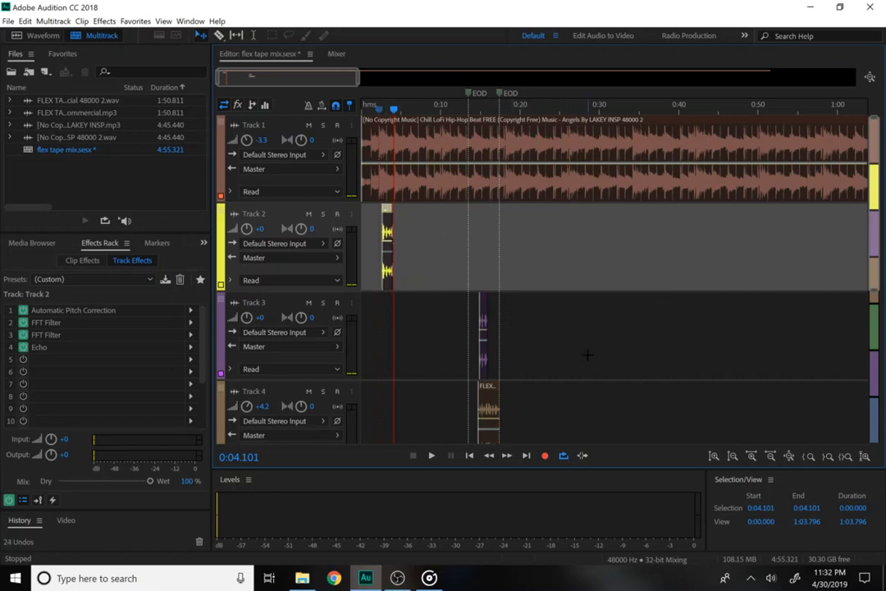
{"action": "left_click_drag", "start_coordinate": [361, 78], "coordinate": [238, 74]}
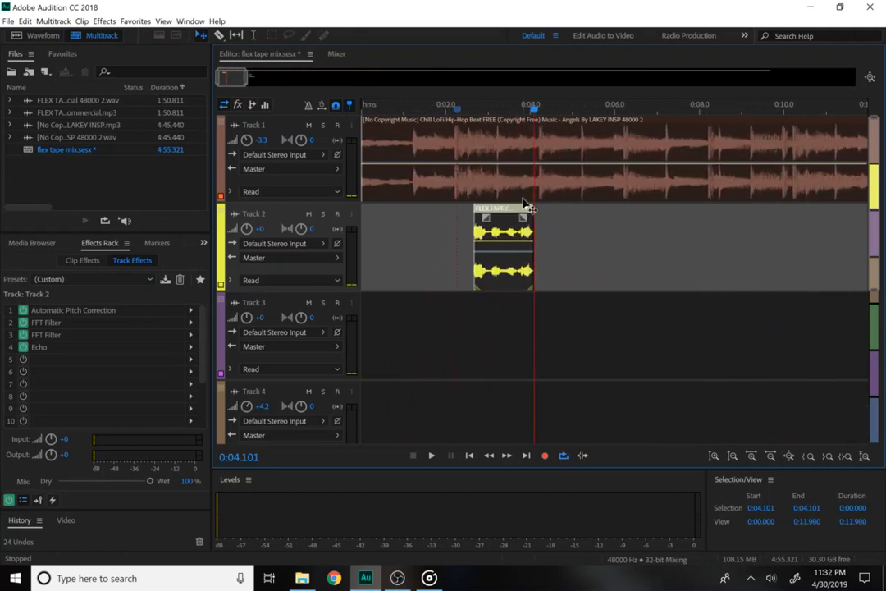
Nudge Track 2's first Flex Tape clip slightly earlier and play the mix from the start.
{"action": "left_click_drag", "start_coordinate": [504, 236], "coordinate": [488, 237]}
{"action": "key", "text": "Home"}
{"action": "key", "text": "space"}
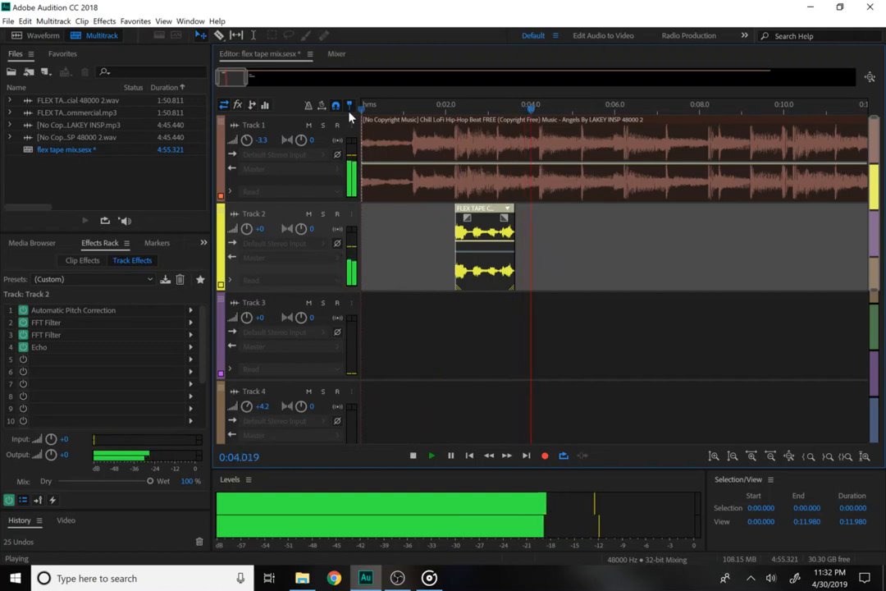
{"action": "key", "text": "space"}
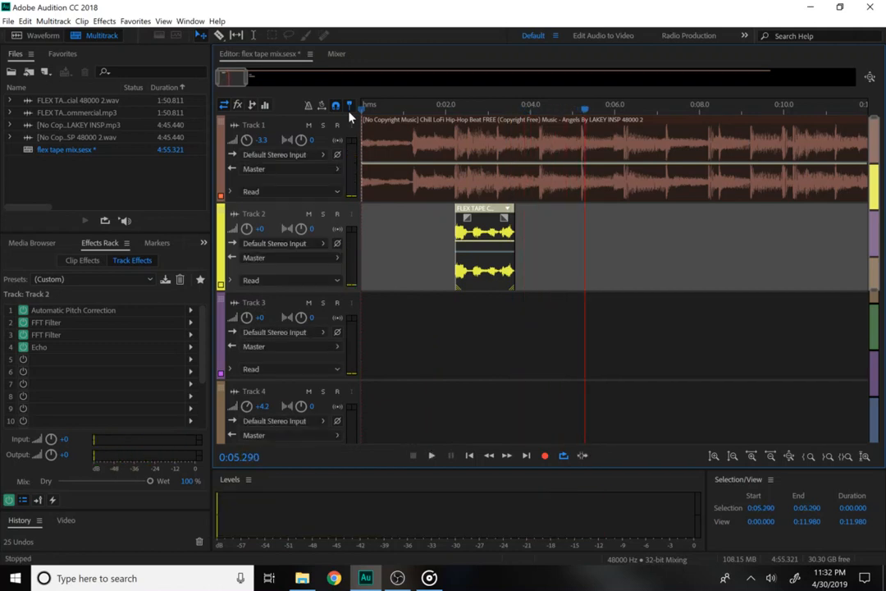
{"action": "key", "text": "space"}
{"action": "key", "text": "space"}
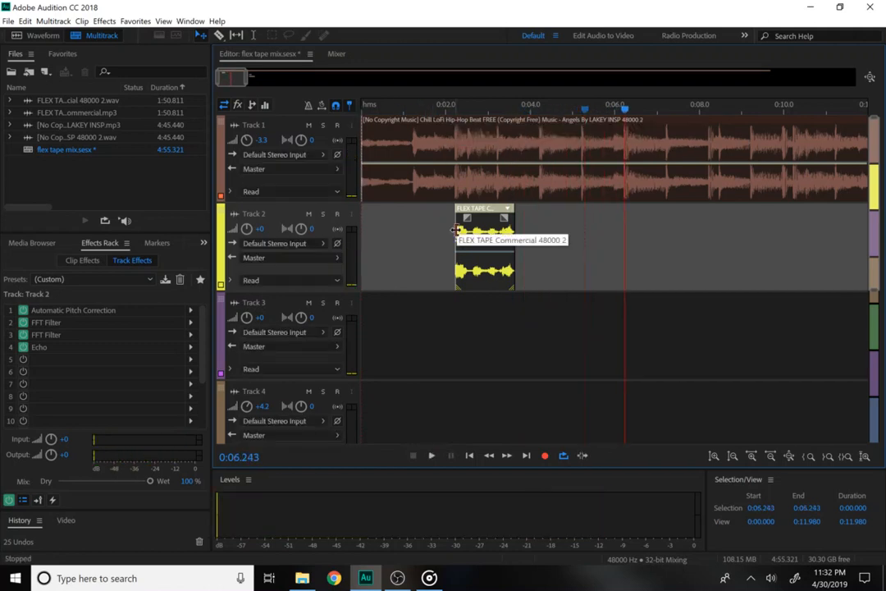
Place a second Flex Tape copy on Track 2 at about 0:06.2, fine-tuned by ear, then rewind to 0:00.
{"action": "left_click_drag", "start_coordinate": [489, 236], "coordinate": [616, 262]}
{"action": "left_click", "coordinate": [447, 109]}
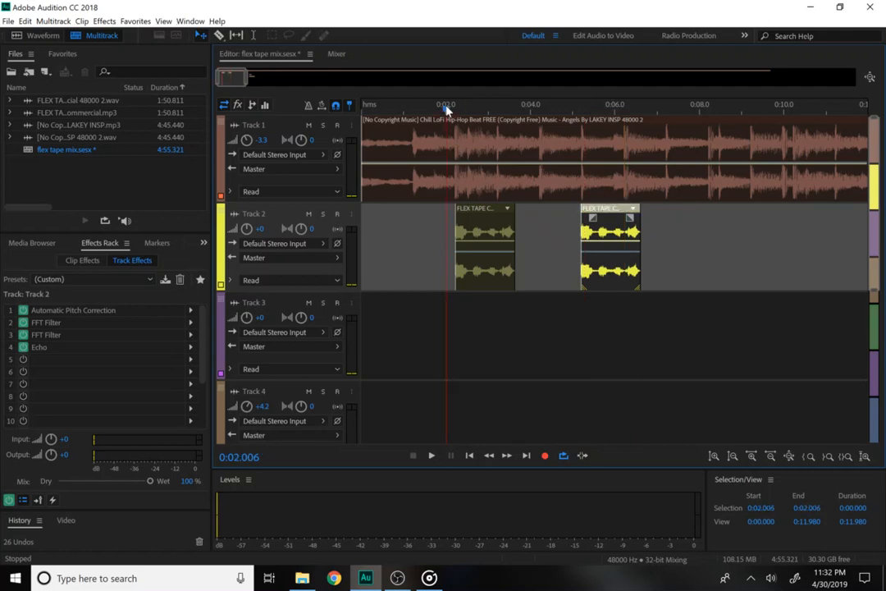
{"action": "key", "text": "Home"}
{"action": "key", "text": "space"}
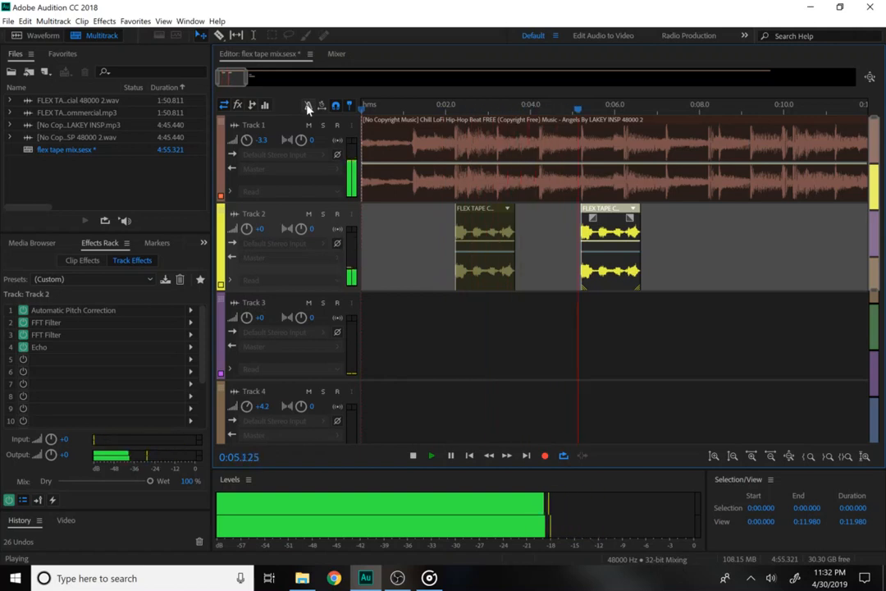
{"action": "key", "text": "space"}
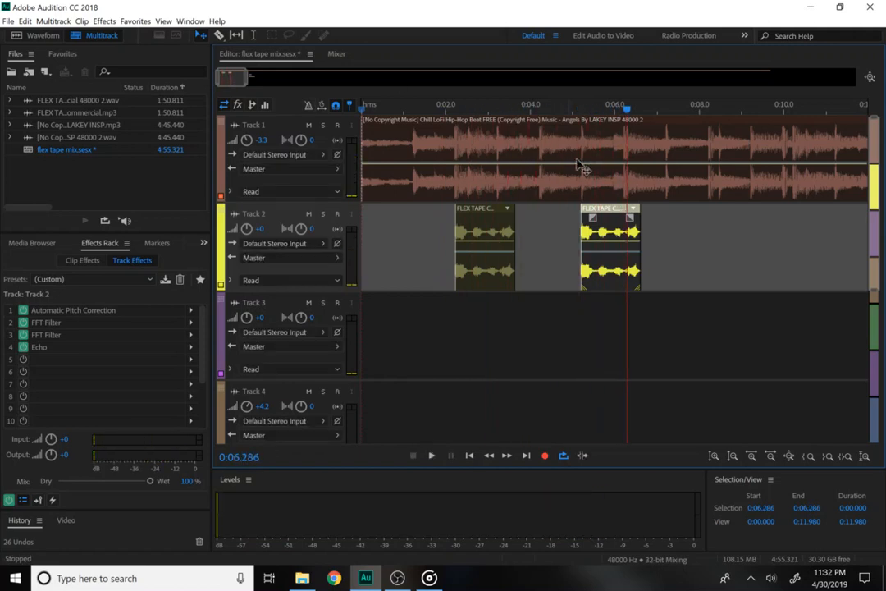
{"action": "left_click_drag", "start_coordinate": [590, 238], "coordinate": [639, 248]}
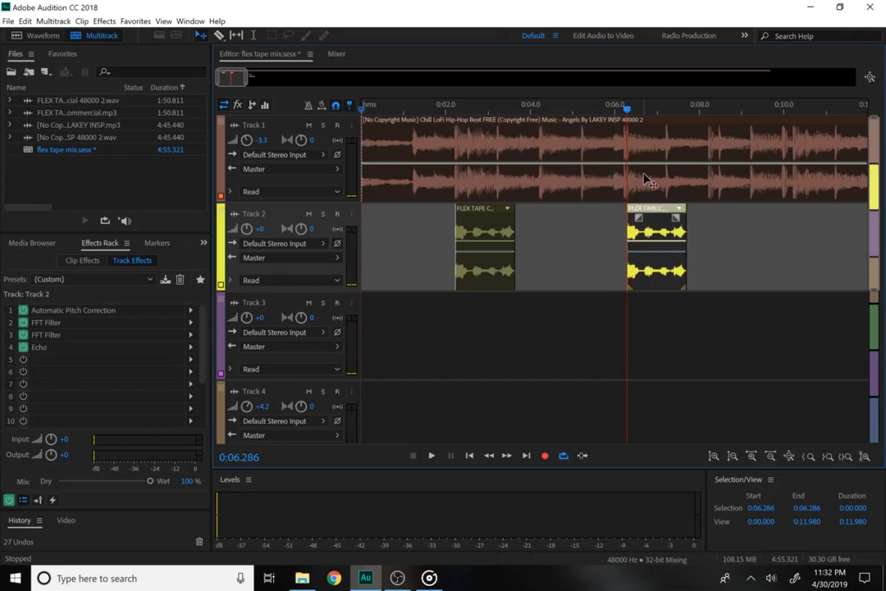
{"action": "left_click_drag", "start_coordinate": [627, 113], "coordinate": [626, 113]}
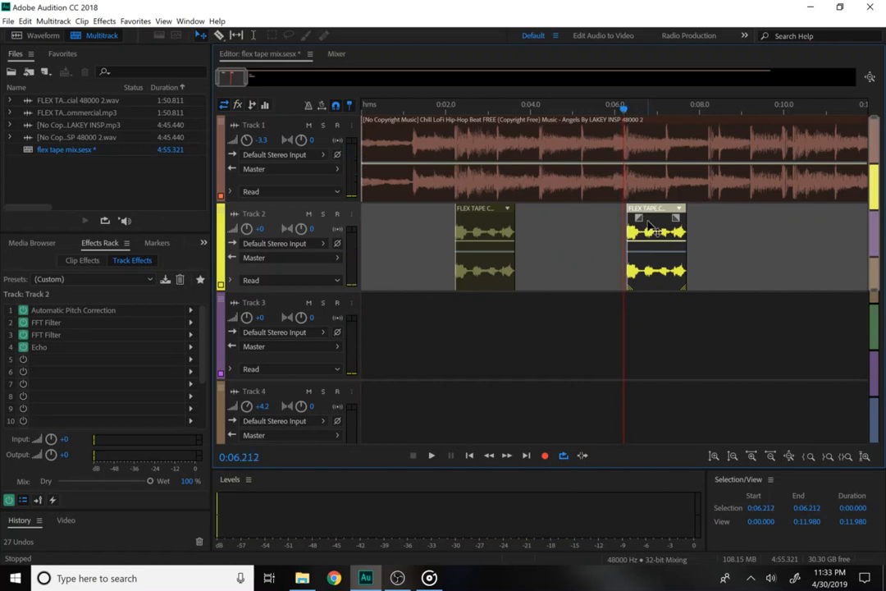
{"action": "mouse_move", "coordinate": [652, 232]}
{"action": "left_mouse_down"}
{"action": "mouse_move", "coordinate": [661, 234]}
{"action": "mouse_move", "coordinate": [649, 238]}
{"action": "left_mouse_up"}
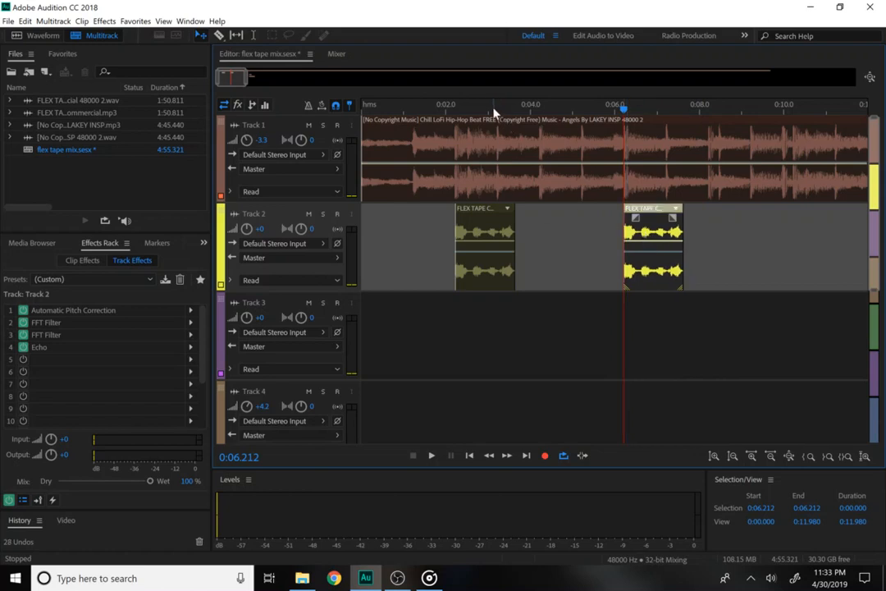
{"action": "left_click_drag", "start_coordinate": [494, 112], "coordinate": [349, 107]}
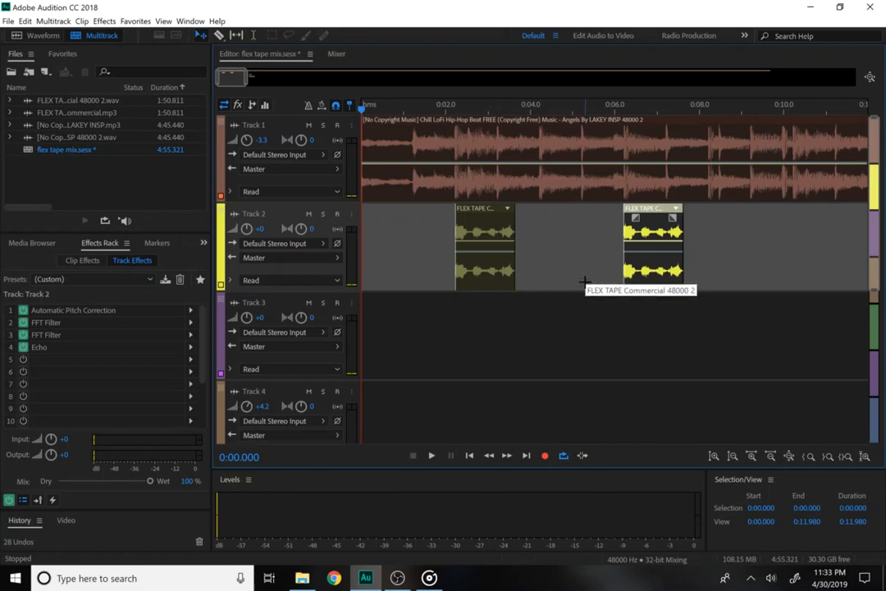
Add a third Flex Tape clip on Track 2 around 0:10.2 and review playback from about 0:02.
{"action": "key", "text": "space"}
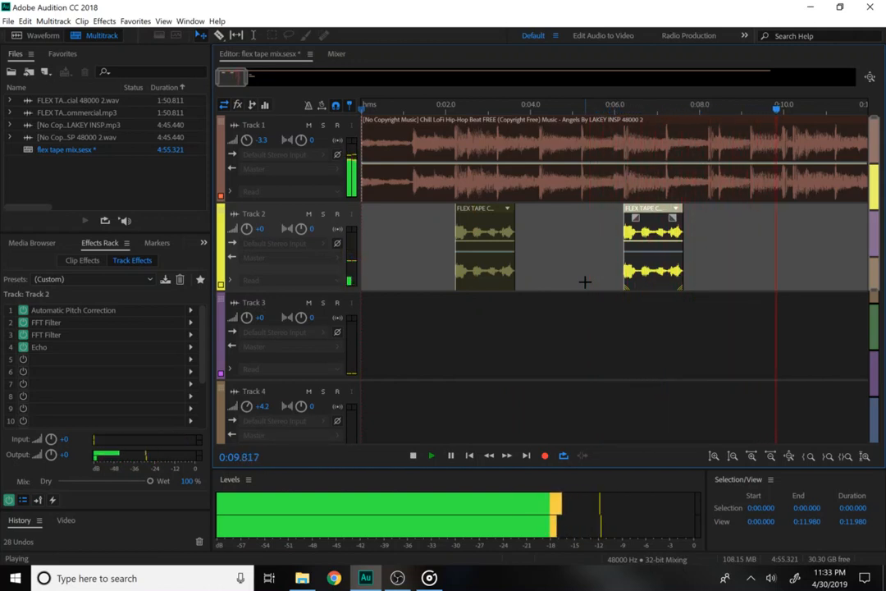
{"action": "key", "text": "space"}
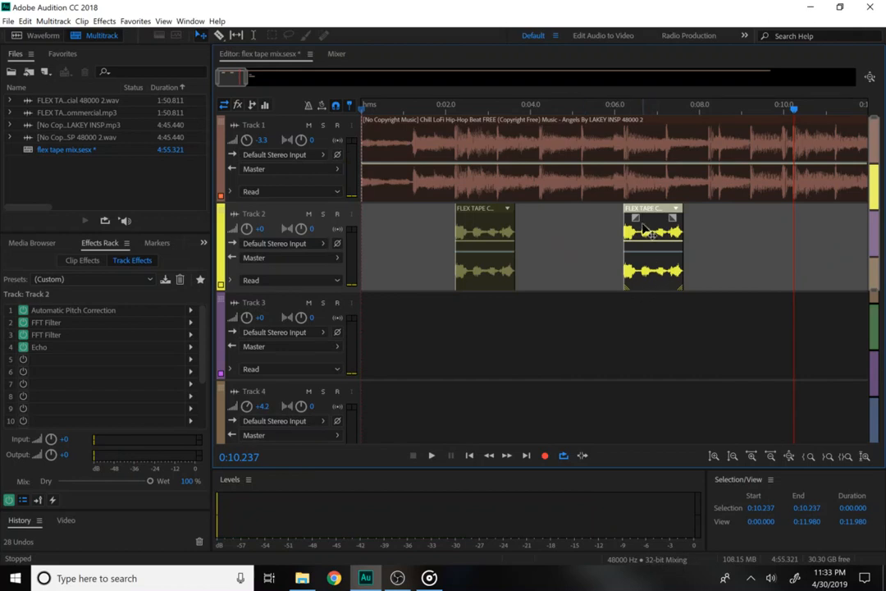
{"action": "left_click_drag", "start_coordinate": [650, 239], "coordinate": [822, 250]}
{"action": "key", "text": "ctrl+z"}
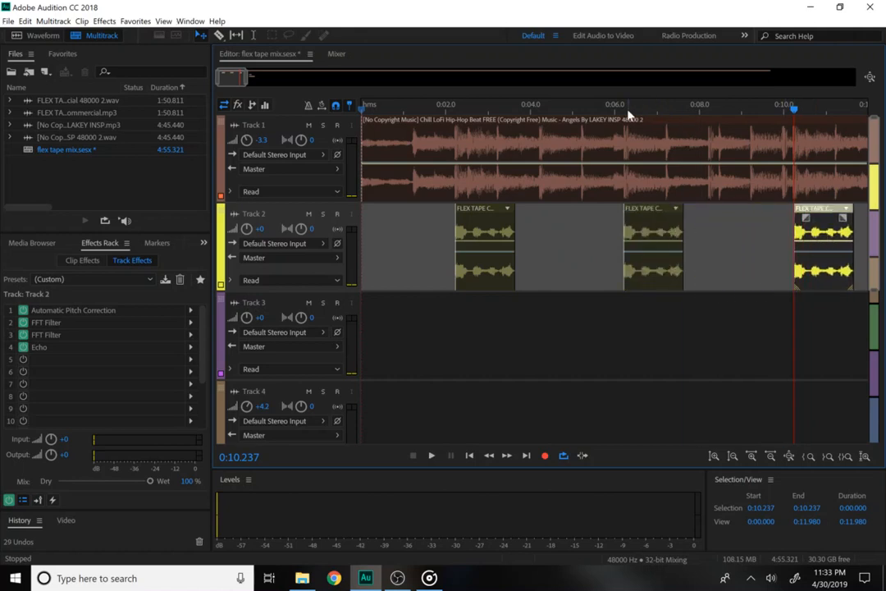
{"action": "left_click_drag", "start_coordinate": [615, 113], "coordinate": [763, 119]}
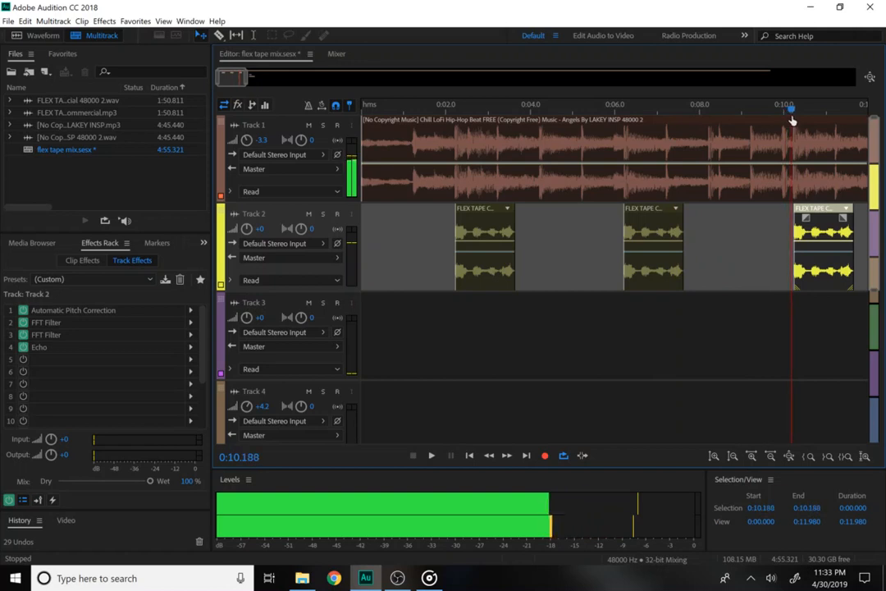
{"action": "key", "text": "space"}
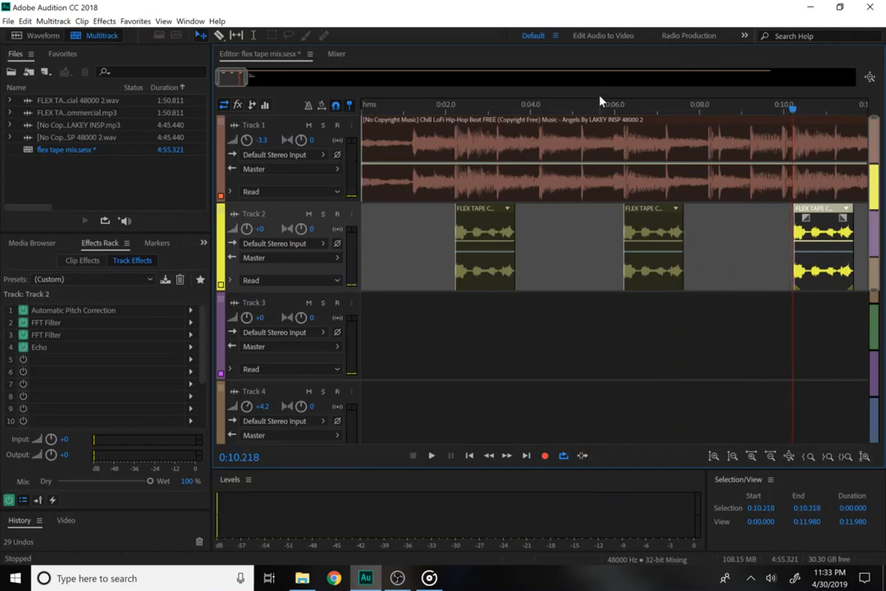
{"action": "left_click", "coordinate": [442, 106]}
{"action": "key", "text": "space"}
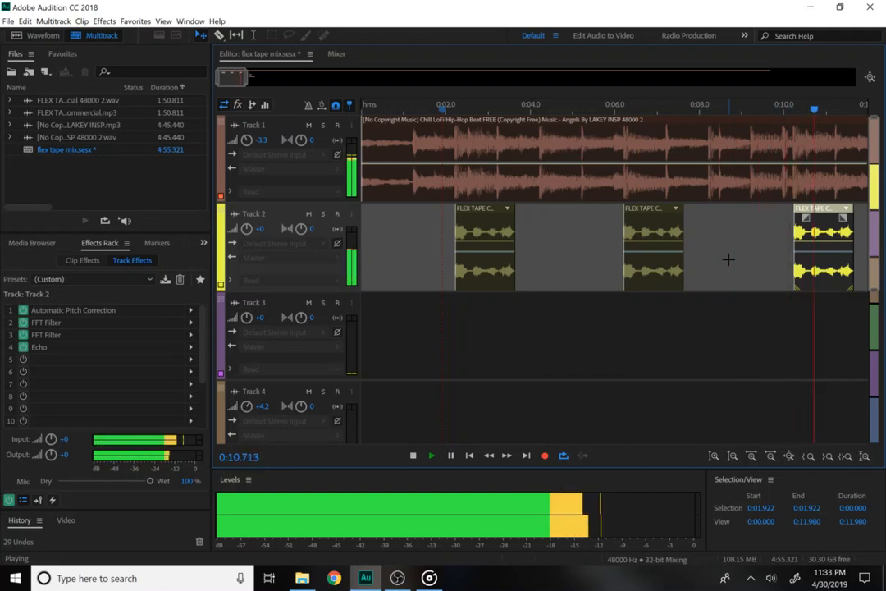
{"action": "key", "text": "space"}
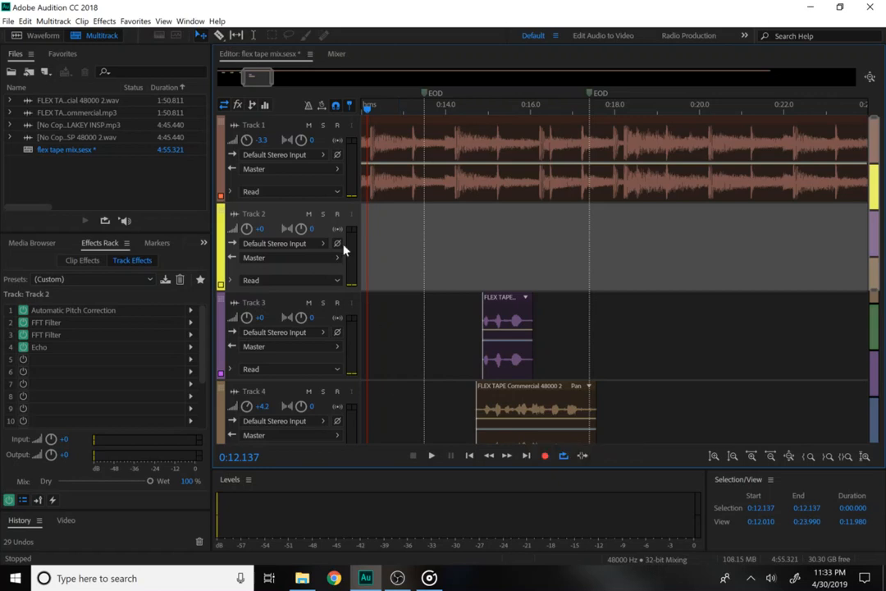
Select Track 3's Flex Tape clip, mark 0:14.871–0:16.354 over it, and open the Effects menu.
{"action": "mouse_move", "coordinate": [271, 80]}
{"action": "left_mouse_down"}
{"action": "mouse_move", "coordinate": [296, 80]}
{"action": "mouse_move", "coordinate": [272, 80]}
{"action": "left_mouse_up"}
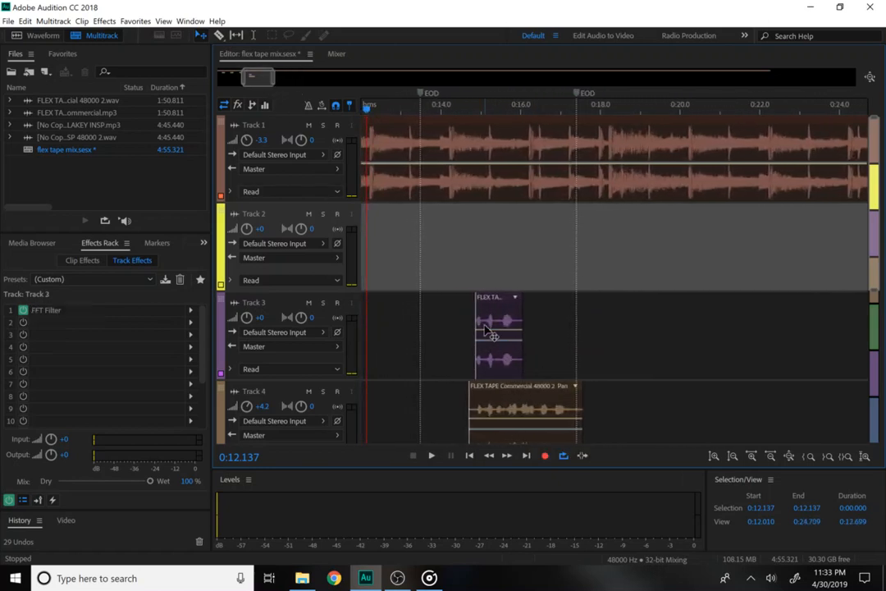
{"action": "left_click", "coordinate": [485, 333]}
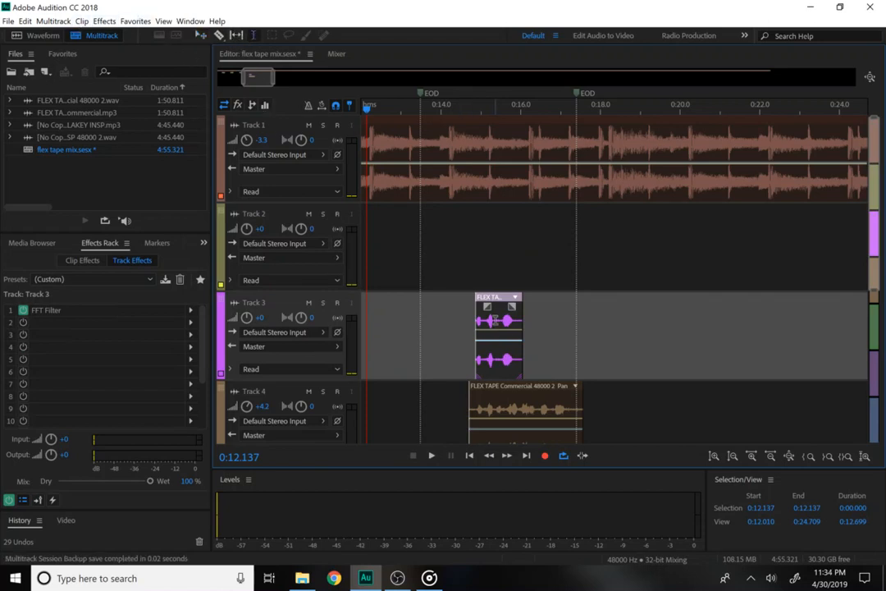
{"action": "left_click_drag", "start_coordinate": [494, 320], "coordinate": [527, 323]}
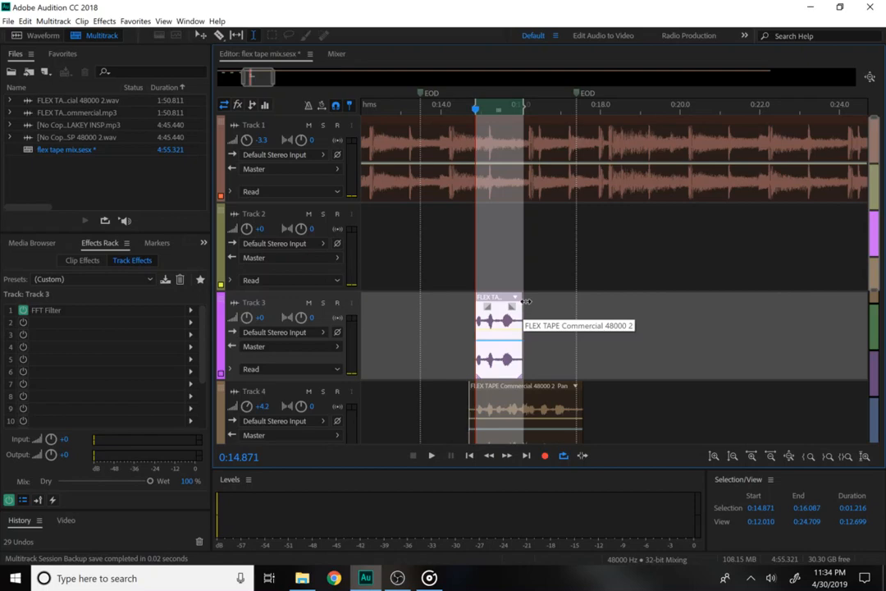
{"action": "left_click_drag", "start_coordinate": [527, 302], "coordinate": [536, 305]}
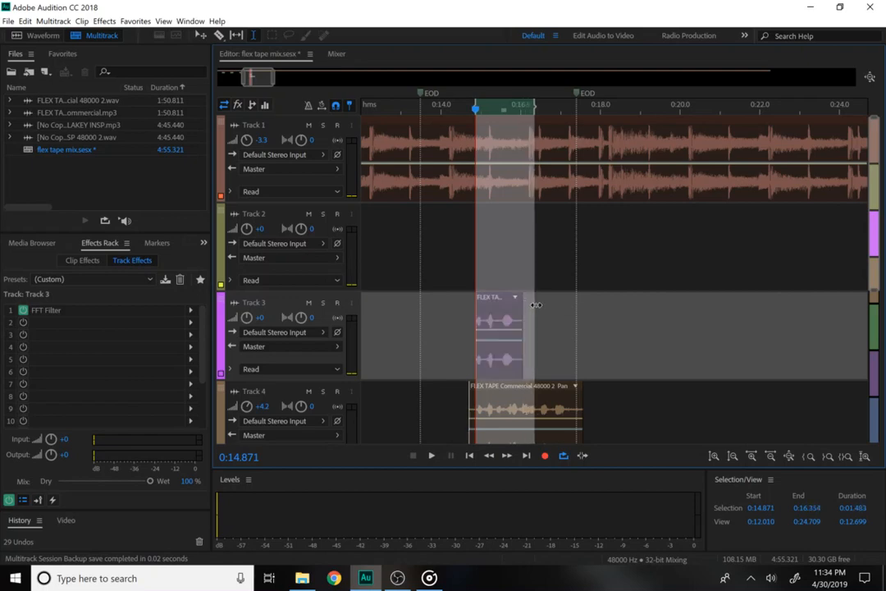
{"action": "left_click", "coordinate": [105, 21]}
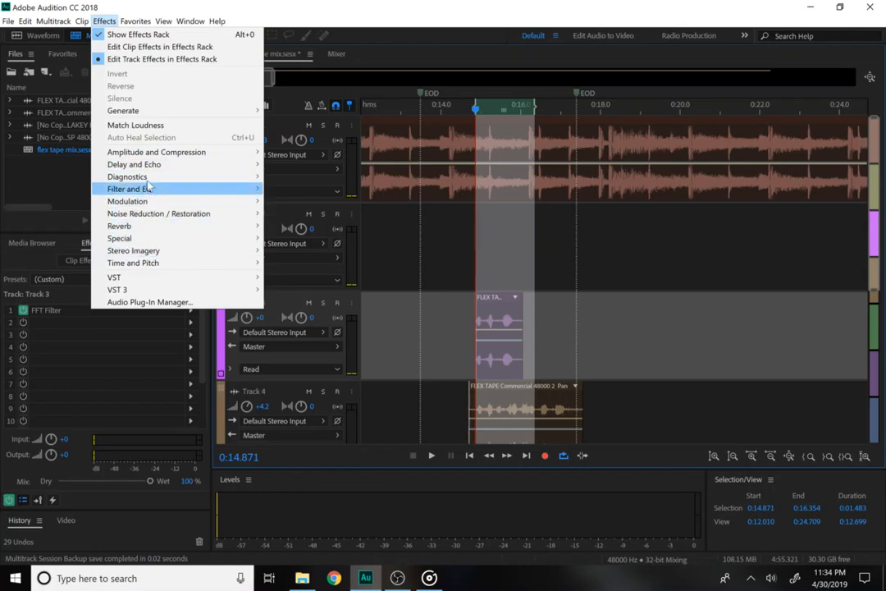
Add an Echo after Track 3's FFT Filter using the Stereo Vocals preset.
{"action": "mouse_move", "coordinate": [152, 164]}
{"action": "left_click", "coordinate": [283, 190]}
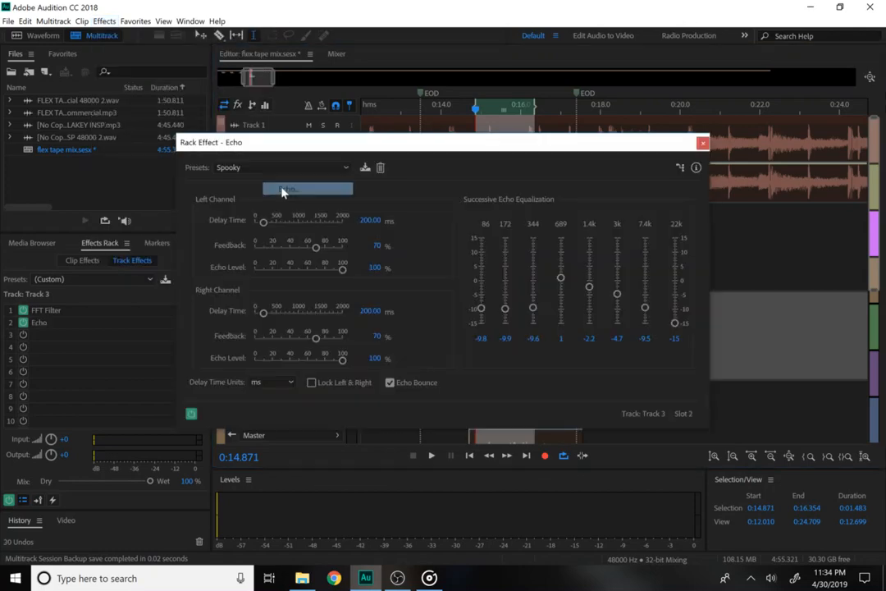
{"action": "left_click", "coordinate": [271, 167]}
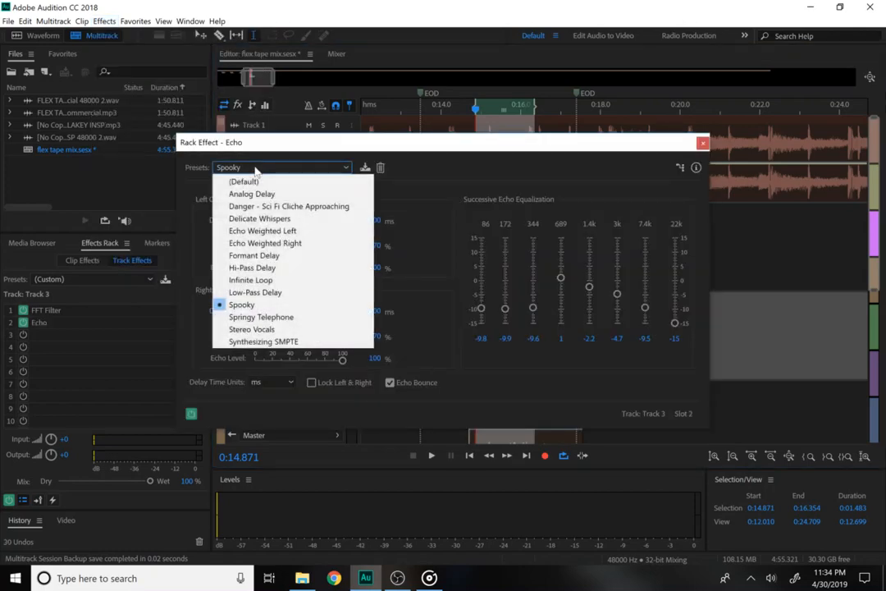
{"action": "left_click", "coordinate": [246, 329]}
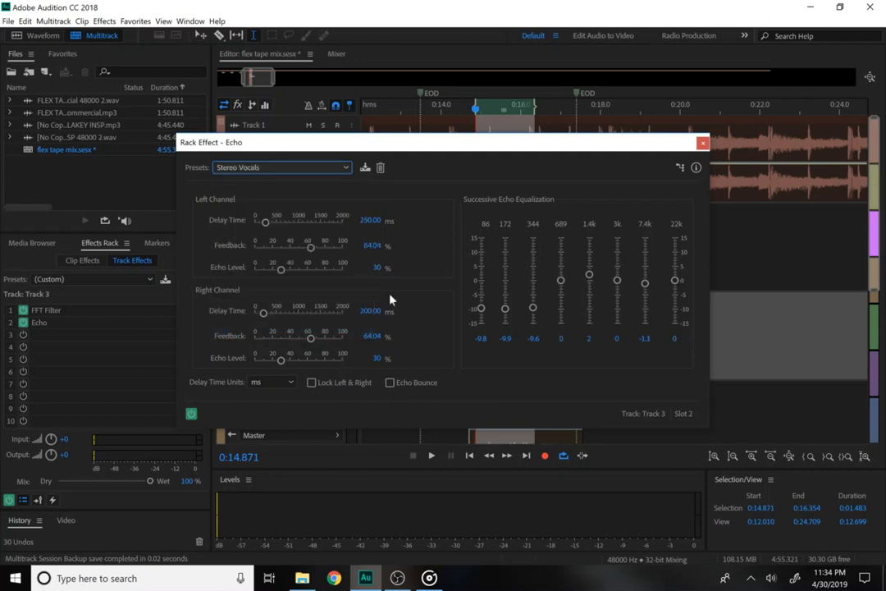
{"action": "left_click", "coordinate": [702, 144]}
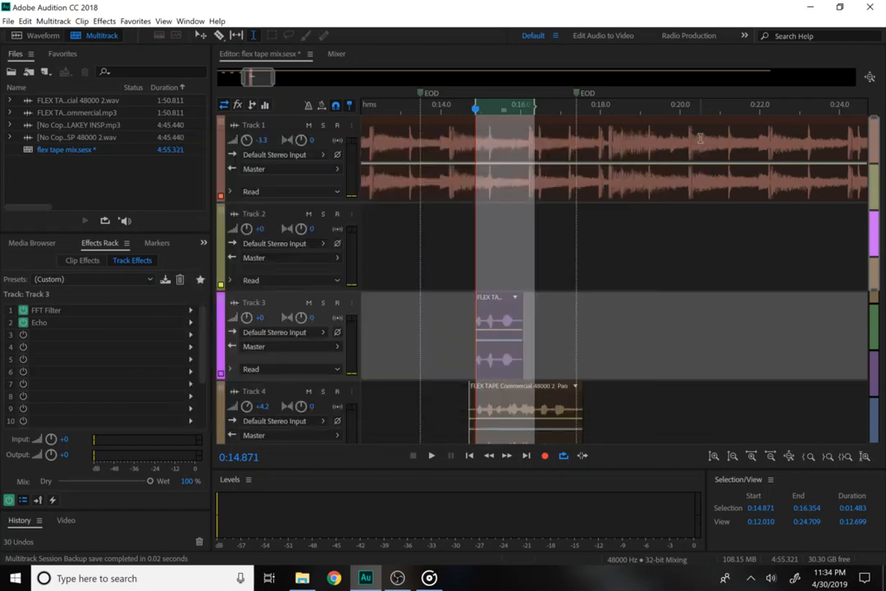
Play back from about 0:14.7 with Track 2 selected, then move Track 4's Flex Tape clip past 0:17.
{"action": "left_click", "coordinate": [460, 109]}
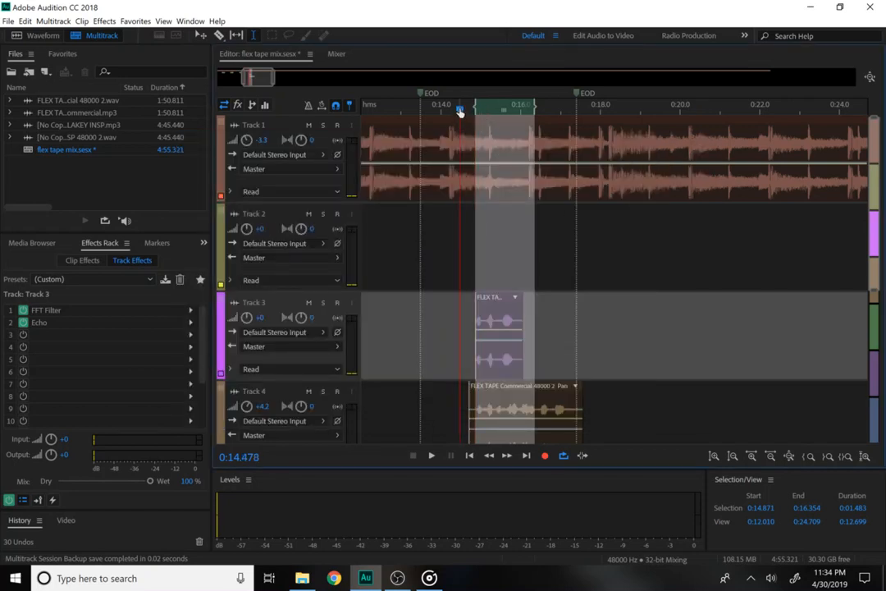
{"action": "left_click", "coordinate": [468, 220]}
{"action": "key", "text": "space"}
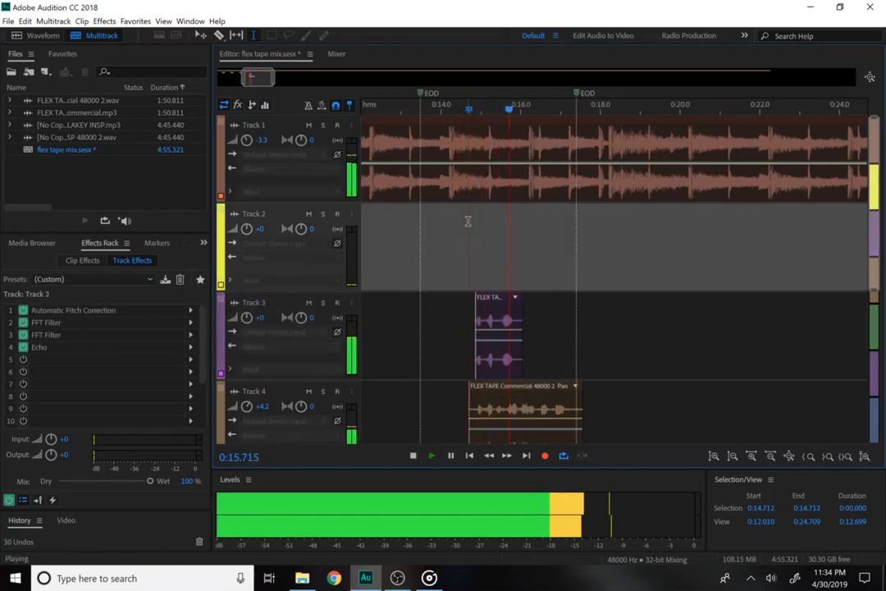
{"action": "key", "text": "space"}
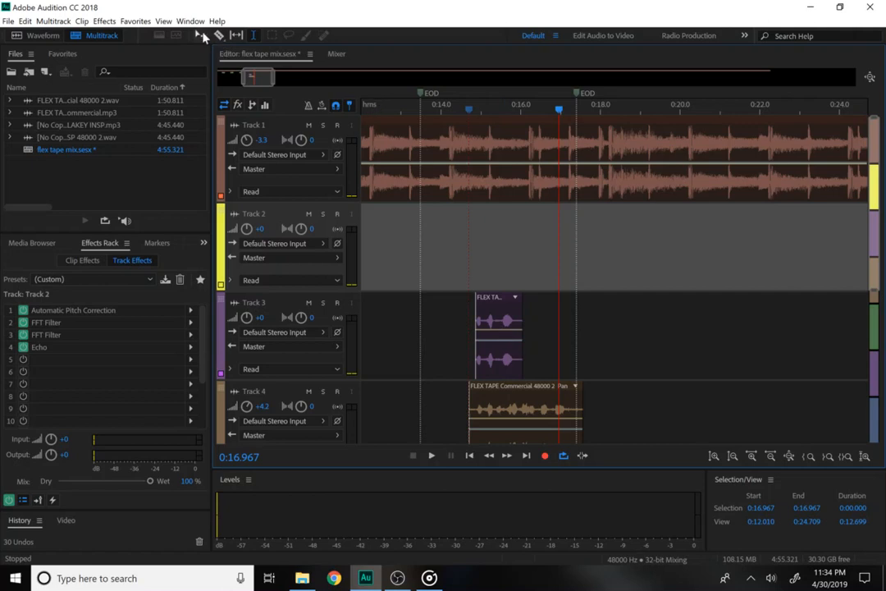
{"action": "left_click_drag", "start_coordinate": [504, 404], "coordinate": [627, 406]}
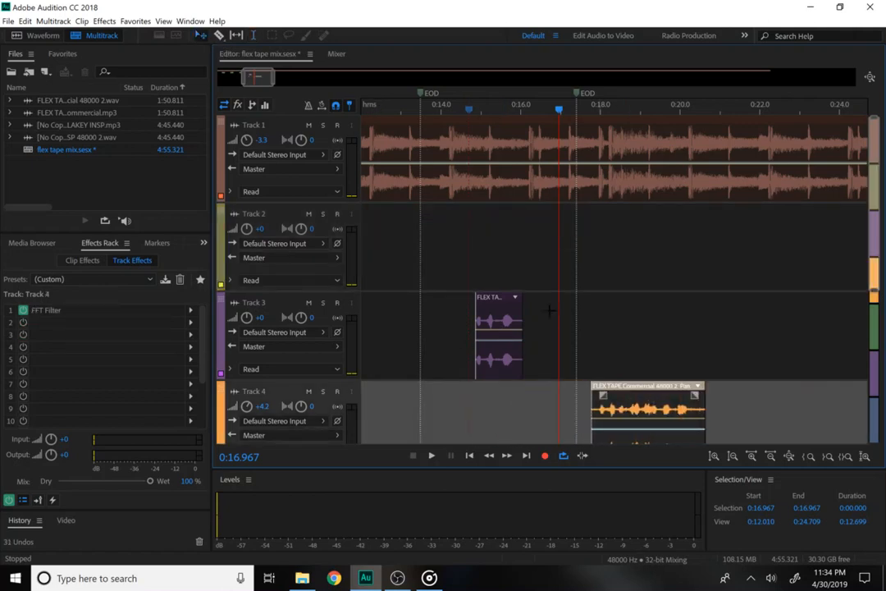
Replay from 0:14.8, check Track 3's effects, replay from 0:14.9, and select Track 3's Flex Tape clip.
{"action": "left_click", "coordinate": [471, 110]}
{"action": "key", "text": "space"}
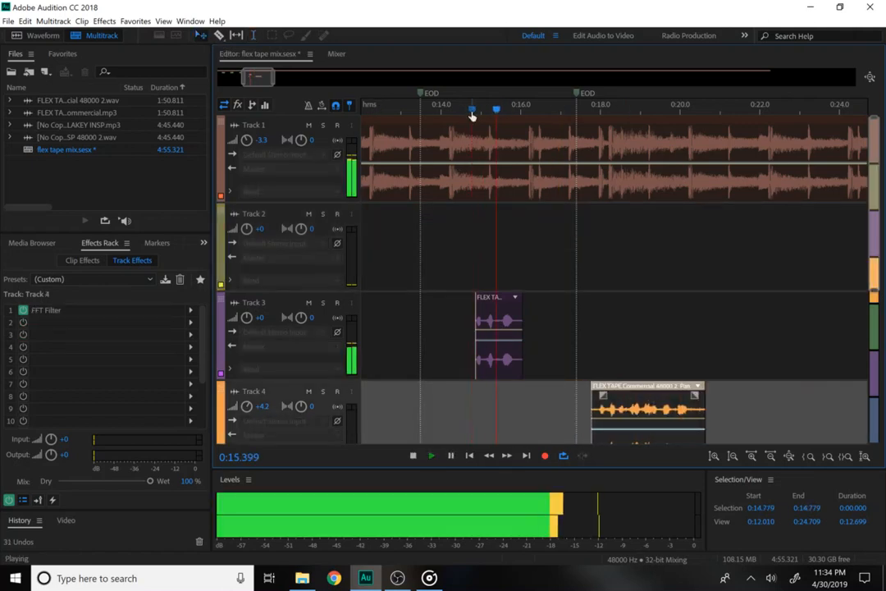
{"action": "key", "text": "space"}
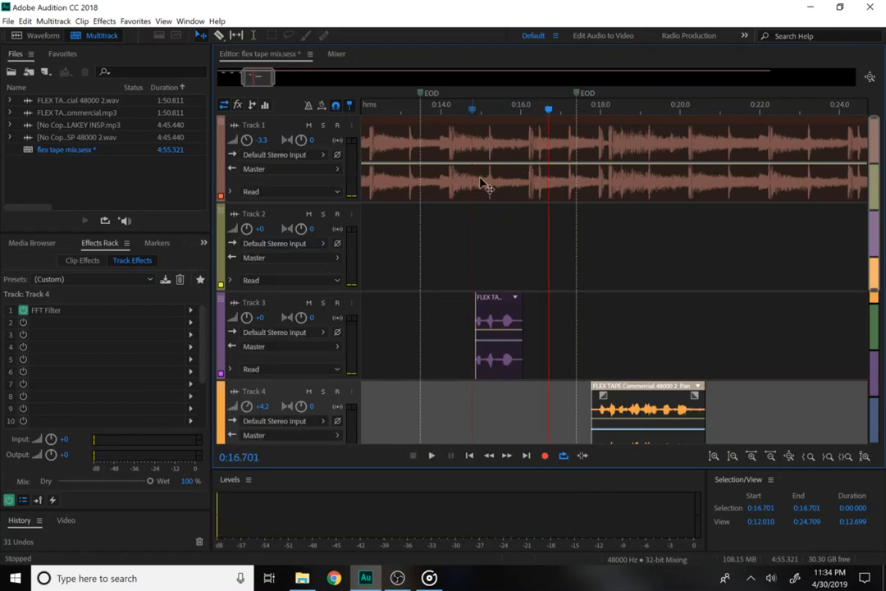
{"action": "left_click", "coordinate": [260, 320]}
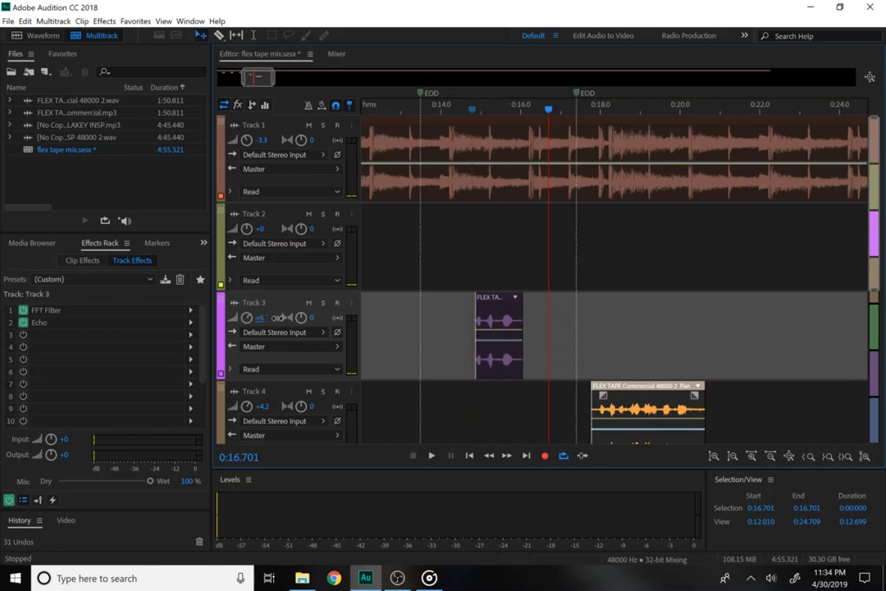
{"action": "left_click", "coordinate": [483, 109]}
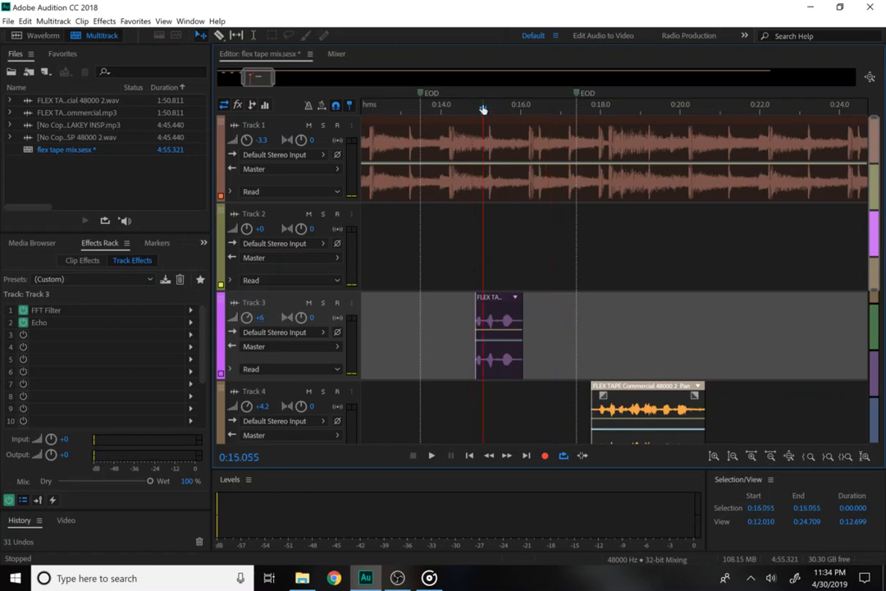
{"action": "left_click", "coordinate": [477, 109]}
{"action": "key", "text": "space"}
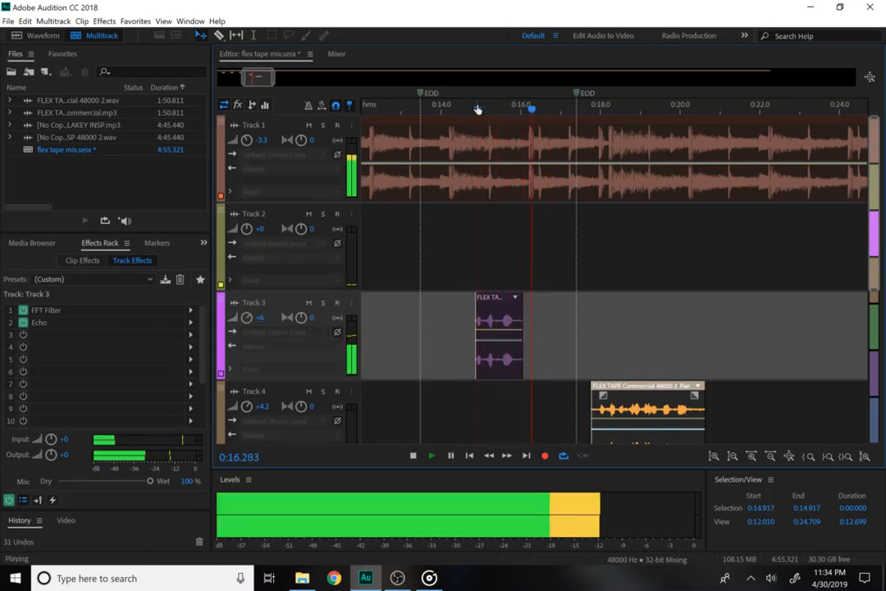
{"action": "key", "text": "space"}
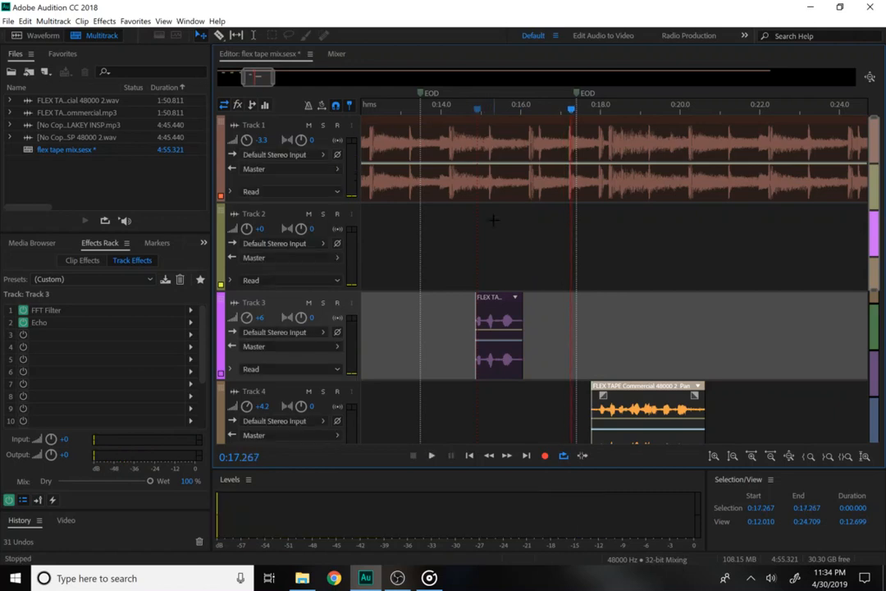
{"action": "left_click", "coordinate": [509, 335]}
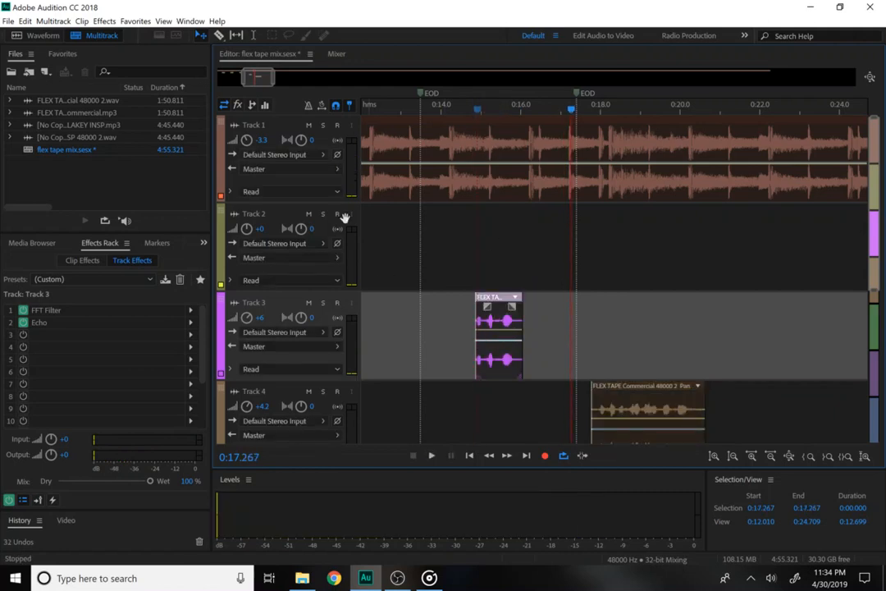
Set Track 1's beat to -7.2 and play back from 0:14.673 to 0:17.7.
{"action": "left_click", "coordinate": [263, 143]}
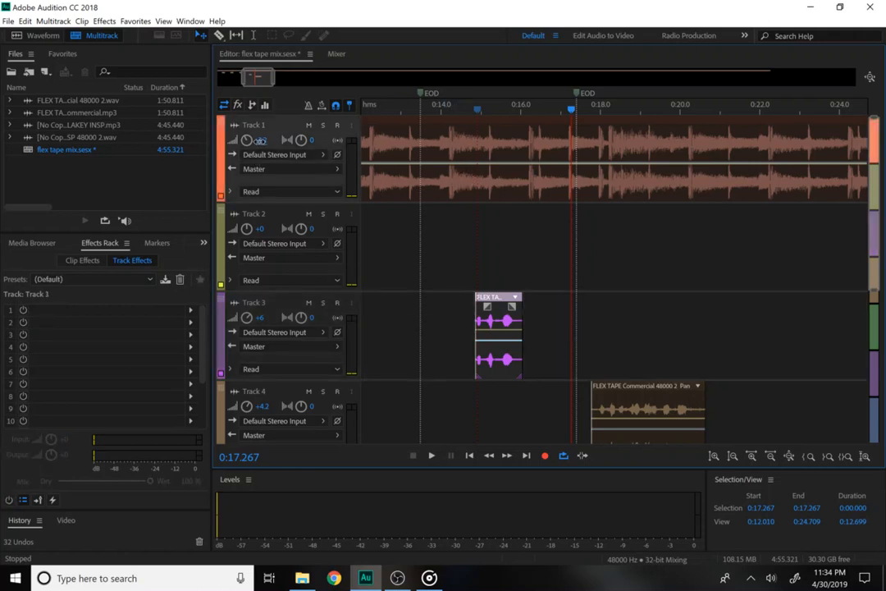
{"action": "left_click", "coordinate": [467, 110]}
{"action": "key", "text": "space"}
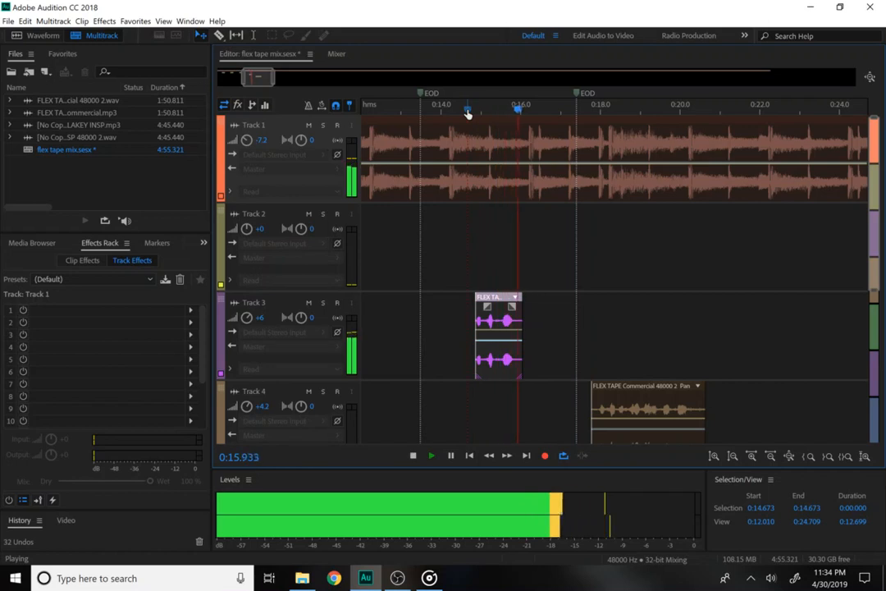
{"action": "key", "text": "space"}
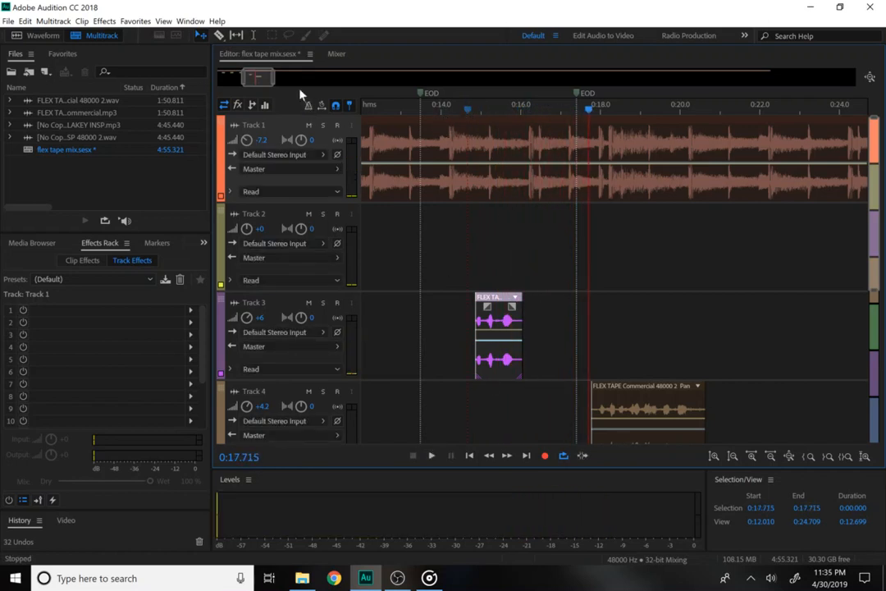
Zoom out to show the session start and play back from about 0:09.75.
{"action": "left_click_drag", "start_coordinate": [274, 82], "coordinate": [296, 82]}
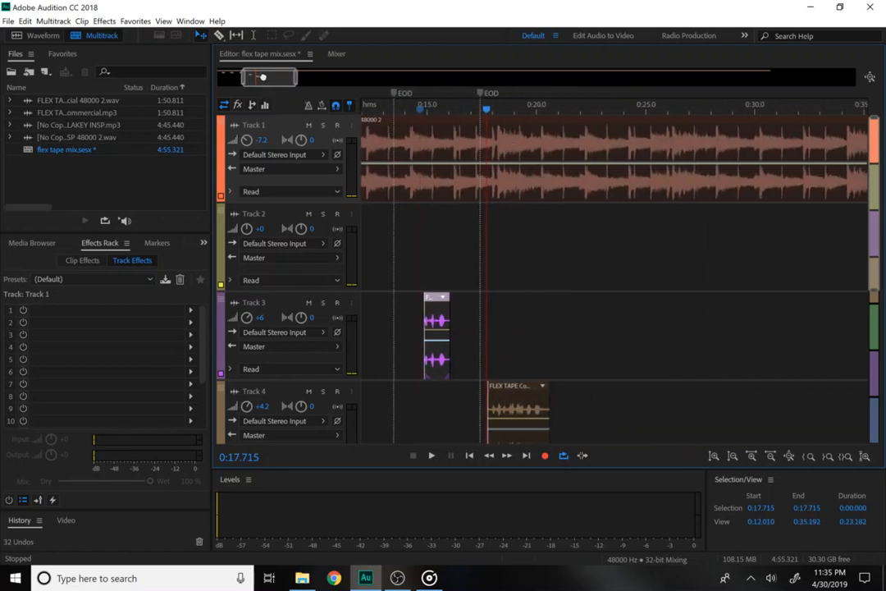
{"action": "left_click_drag", "start_coordinate": [271, 77], "coordinate": [240, 76]}
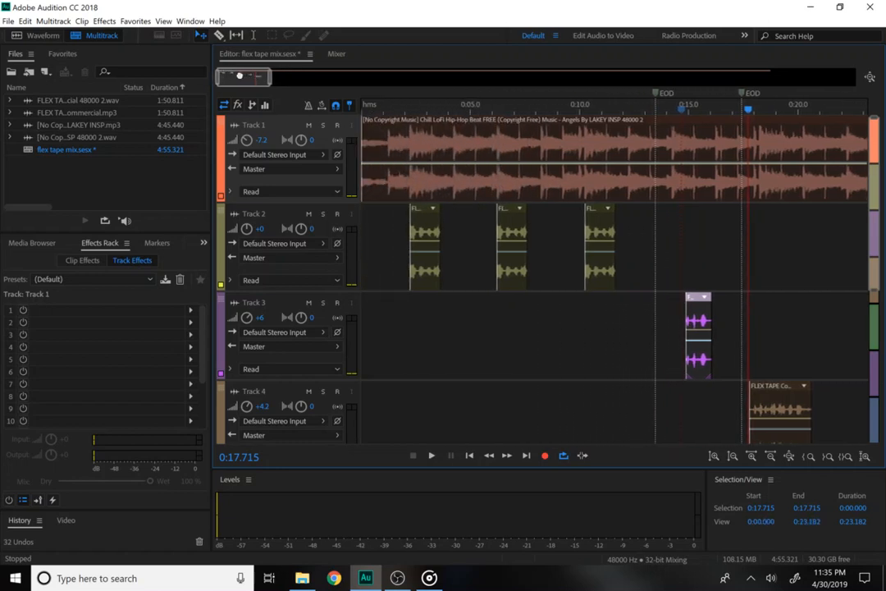
{"action": "left_click", "coordinate": [576, 108]}
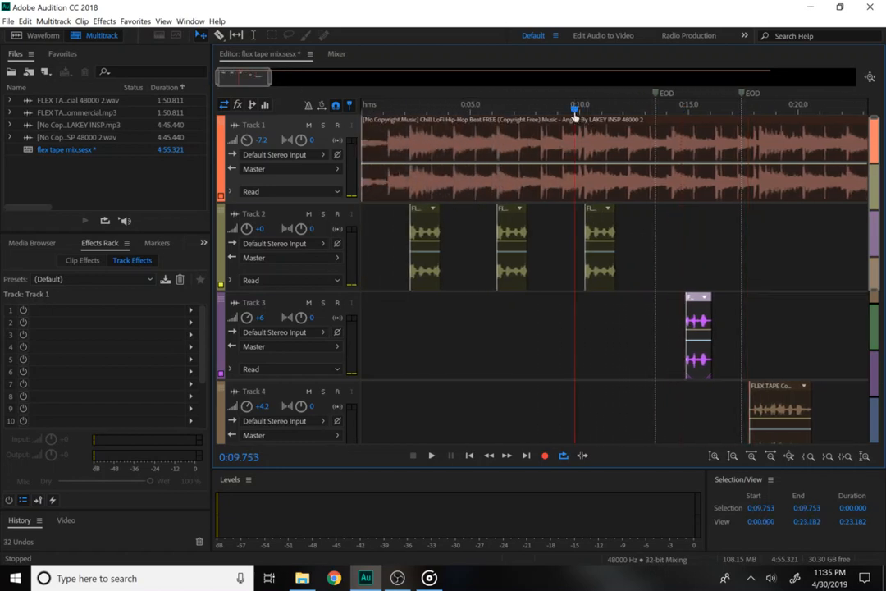
{"action": "key", "text": "space"}
{"action": "key", "text": "space"}
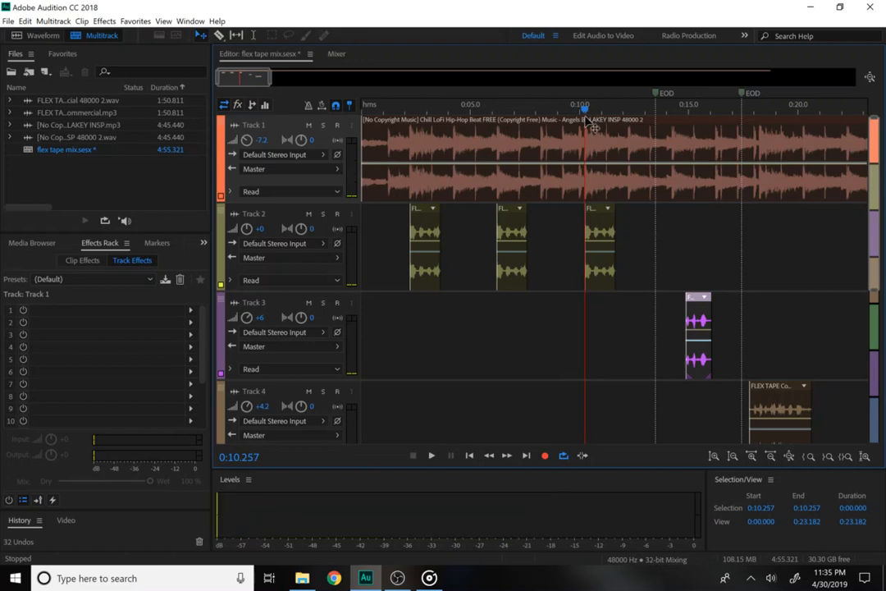
{"action": "key", "text": "space"}
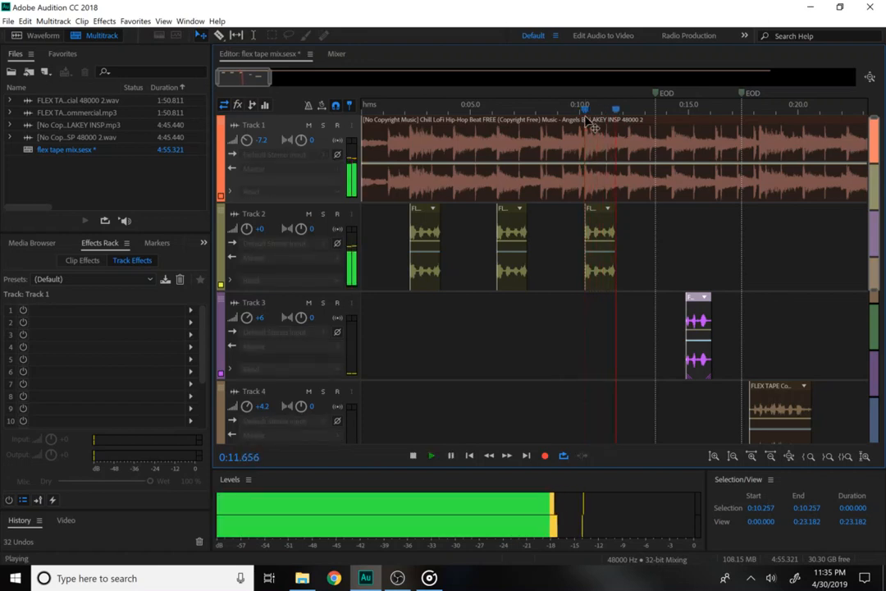
{"action": "key", "text": "space"}
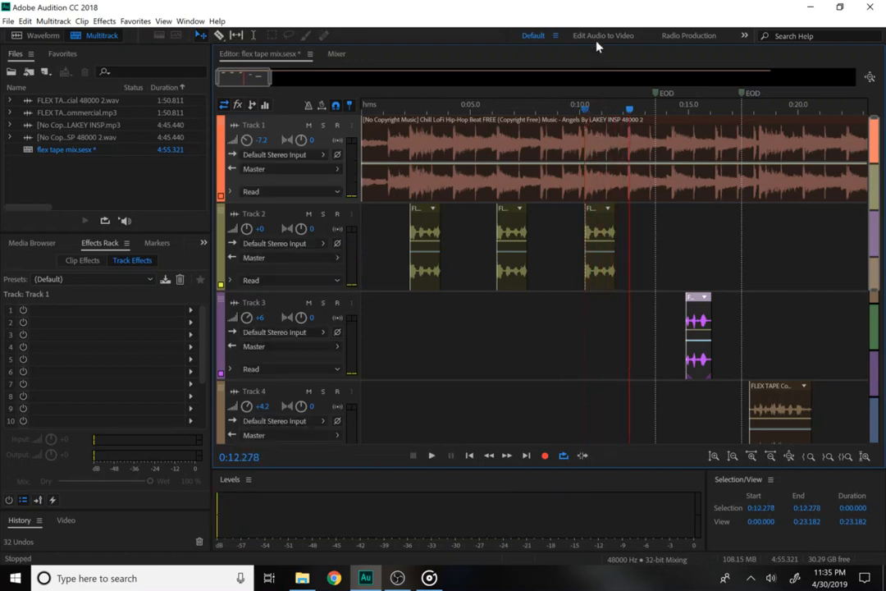
Drag Track 3's Flex Tape clip earlier to about 0:12.3 and play from about 0:10 to 0:14.2.
{"action": "left_click_drag", "start_coordinate": [707, 326], "coordinate": [648, 322]}
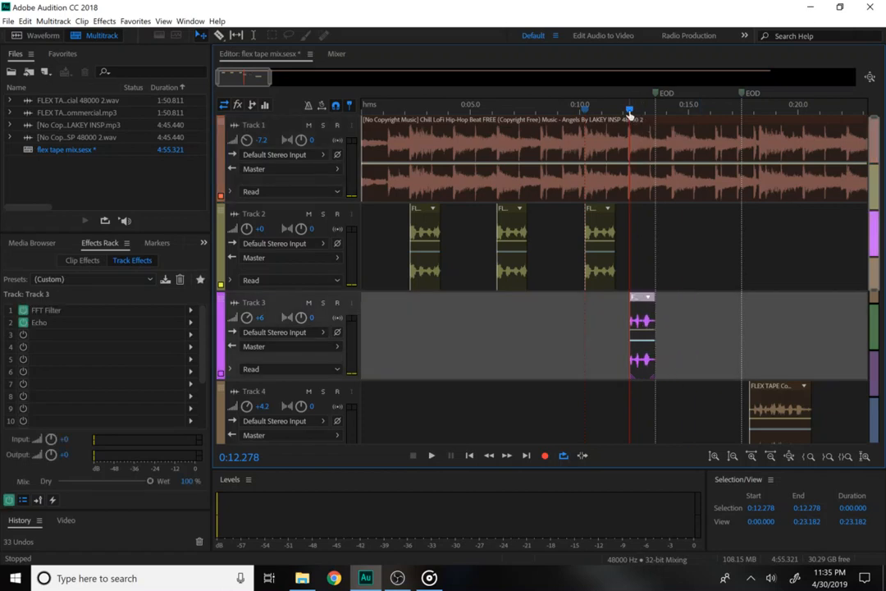
{"action": "left_click_drag", "start_coordinate": [629, 110], "coordinate": [579, 110]}
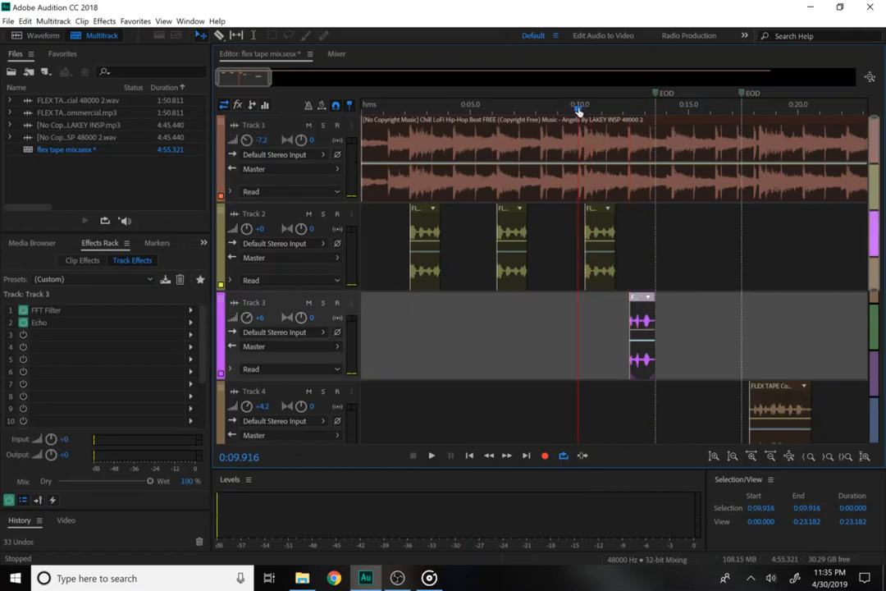
{"action": "key", "text": "space"}
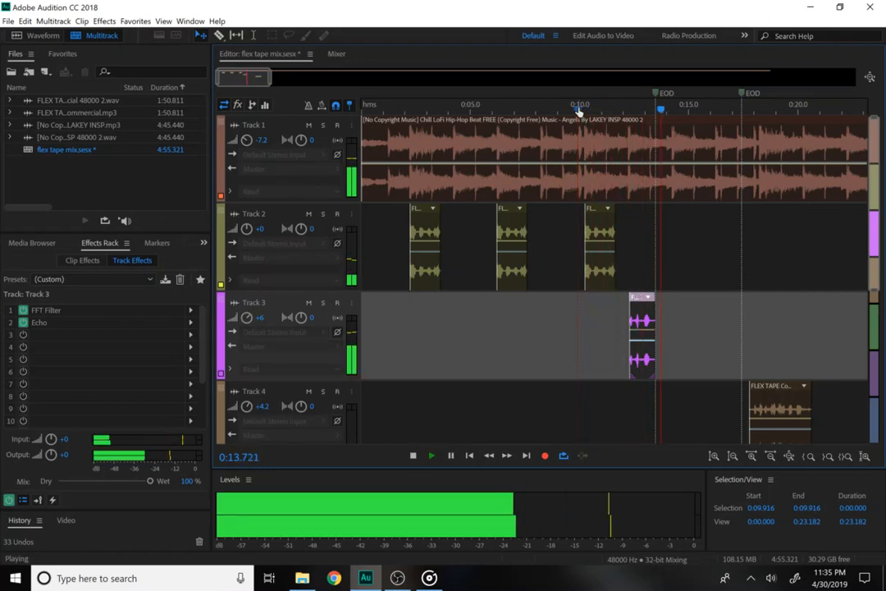
{"action": "key", "text": "space"}
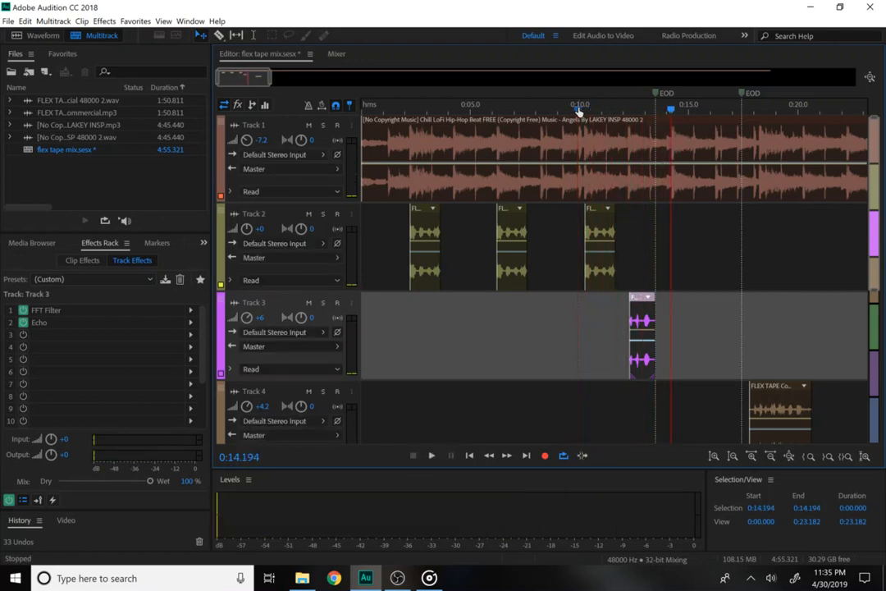
Select Track 4's Flex Tape clip and replay the mix from 0:09.619 to 0:14.1.
{"action": "left_click", "coordinate": [775, 410]}
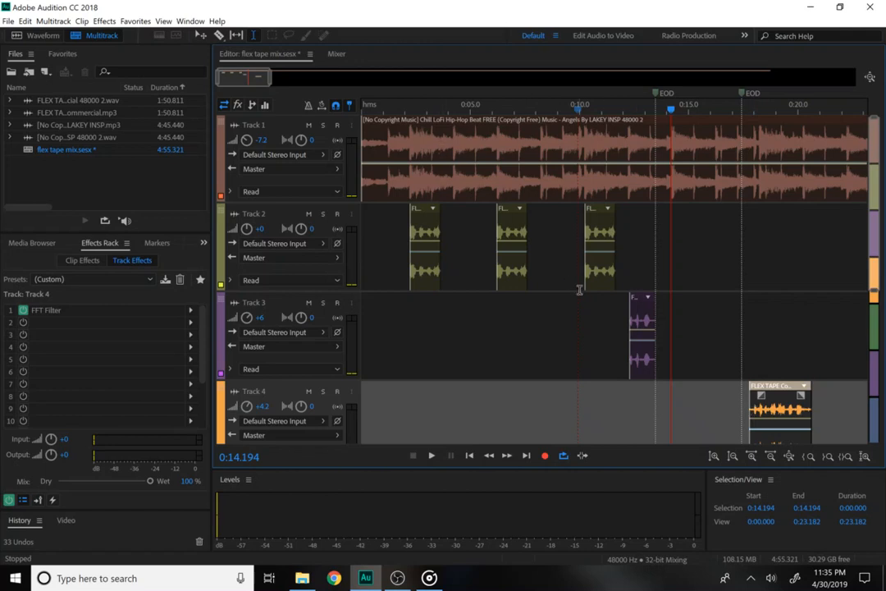
{"action": "left_click", "coordinate": [572, 108]}
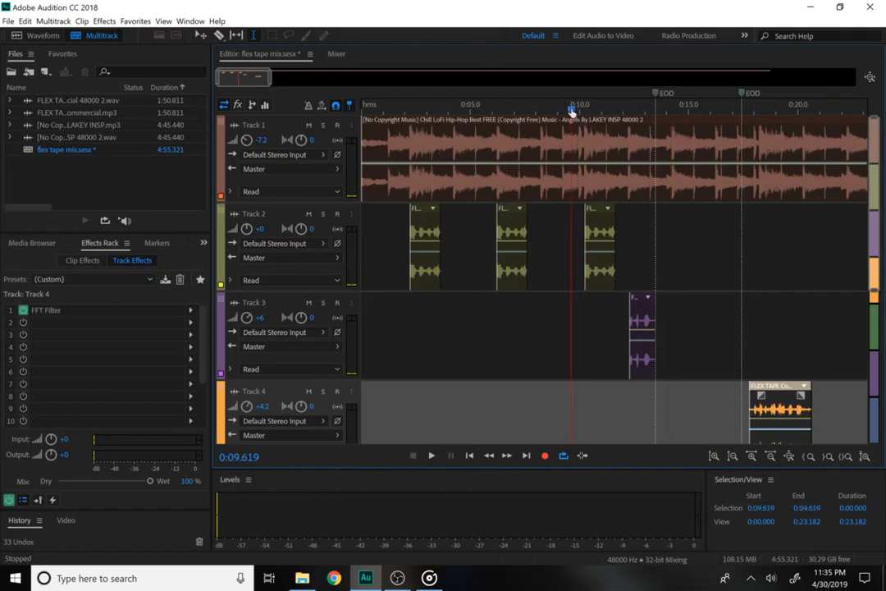
{"action": "key", "text": "space"}
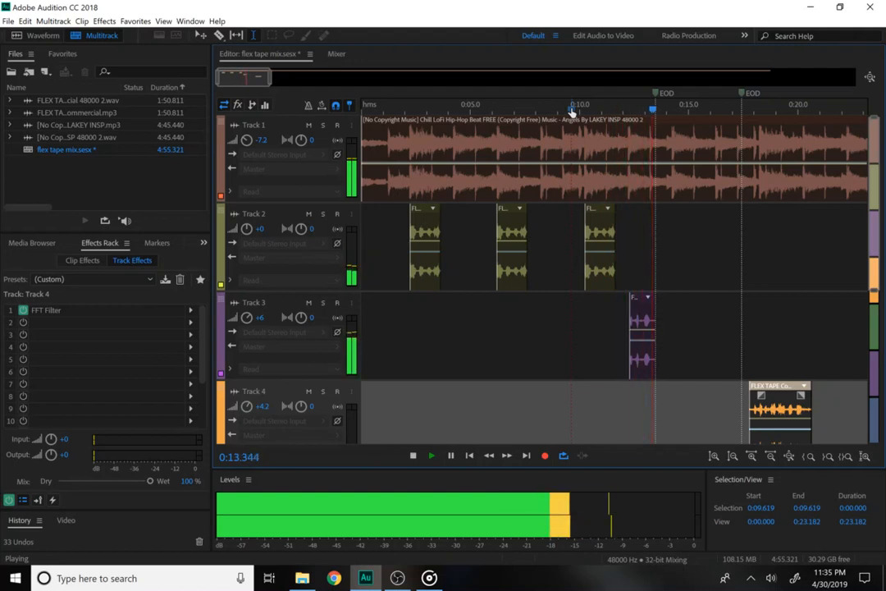
{"action": "key", "text": "space"}
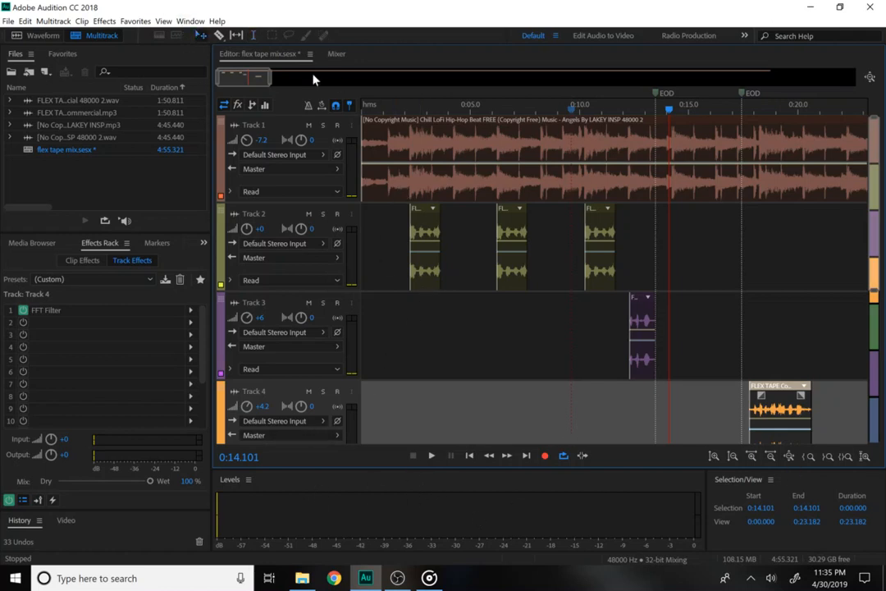
Zoom out to about 50 seconds and copy the Track 2–3 Flex Tape clip pair to the right.
{"action": "left_click_drag", "start_coordinate": [269, 82], "coordinate": [312, 83]}
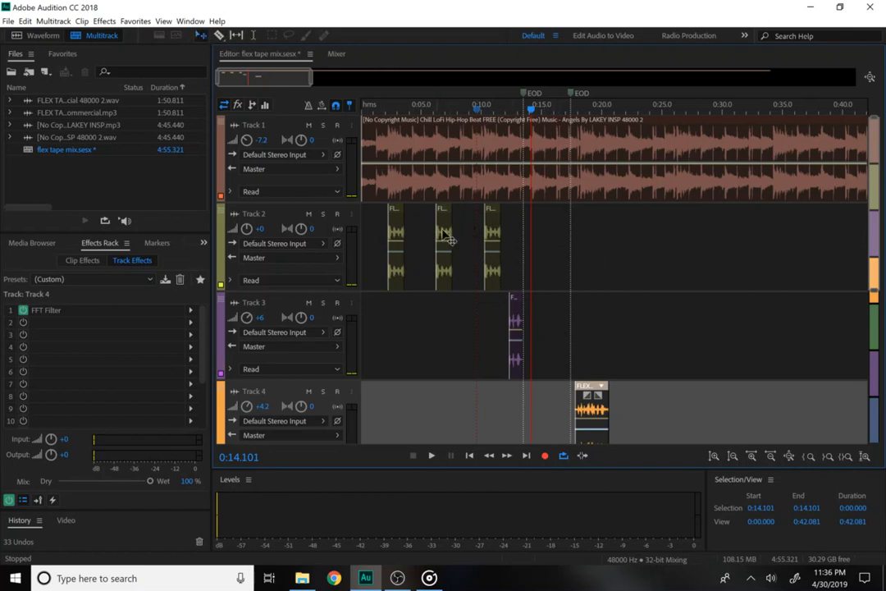
{"action": "left_click", "coordinate": [490, 243]}
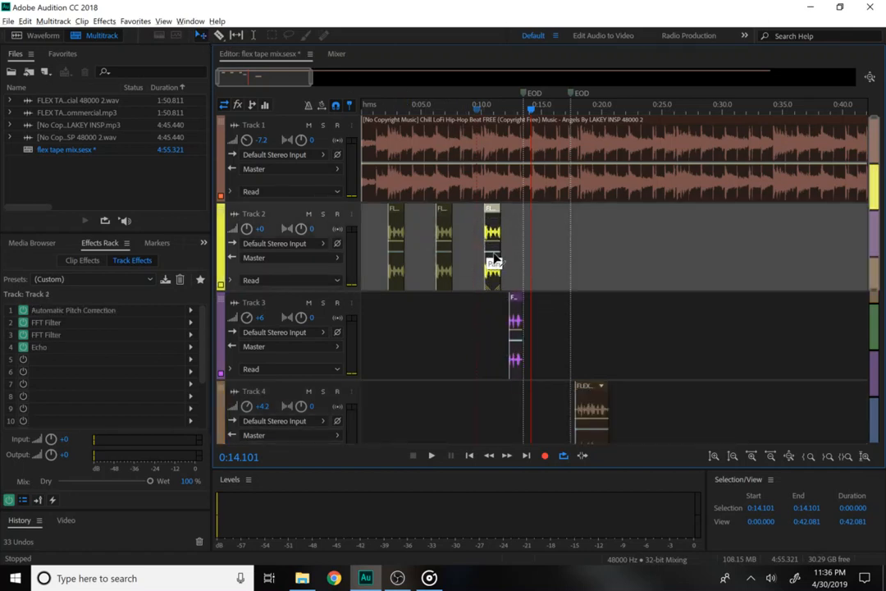
{"action": "left_click_drag", "start_coordinate": [498, 231], "coordinate": [548, 240]}
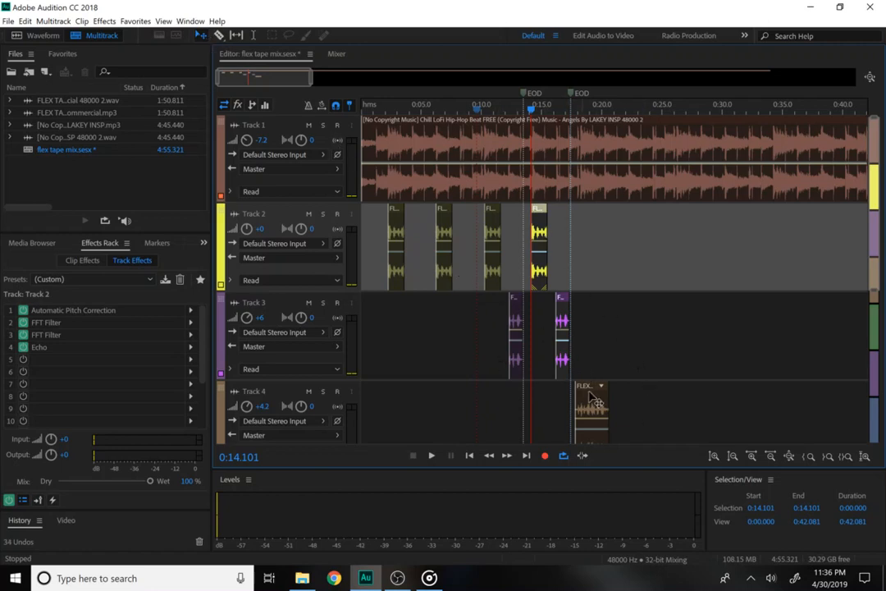
Move Track 4's clip to about 0:23, add another copy of the Track 2–3 pair, and play from the start.
{"action": "left_click_drag", "start_coordinate": [595, 400], "coordinate": [668, 419]}
{"action": "left_click", "coordinate": [593, 343]}
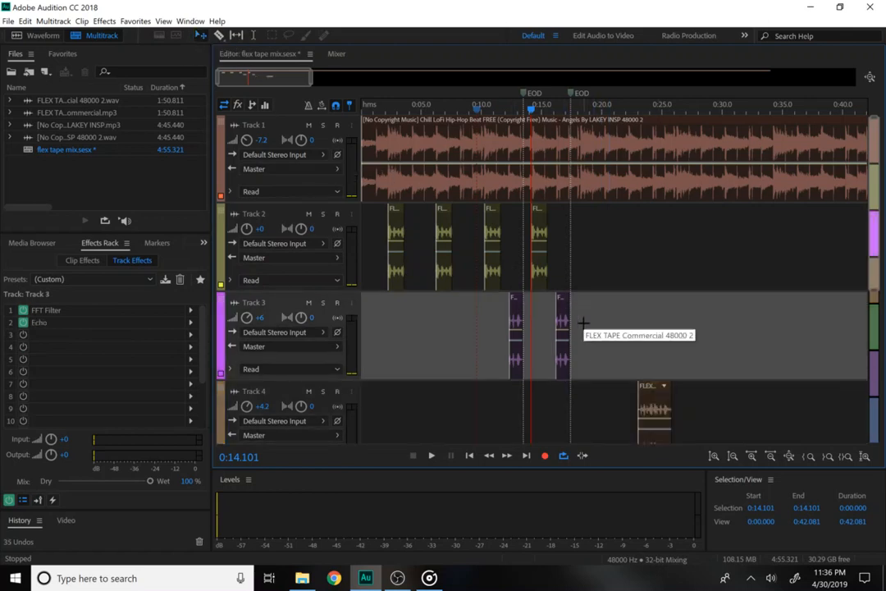
{"action": "left_click_drag", "start_coordinate": [588, 310], "coordinate": [592, 268]}
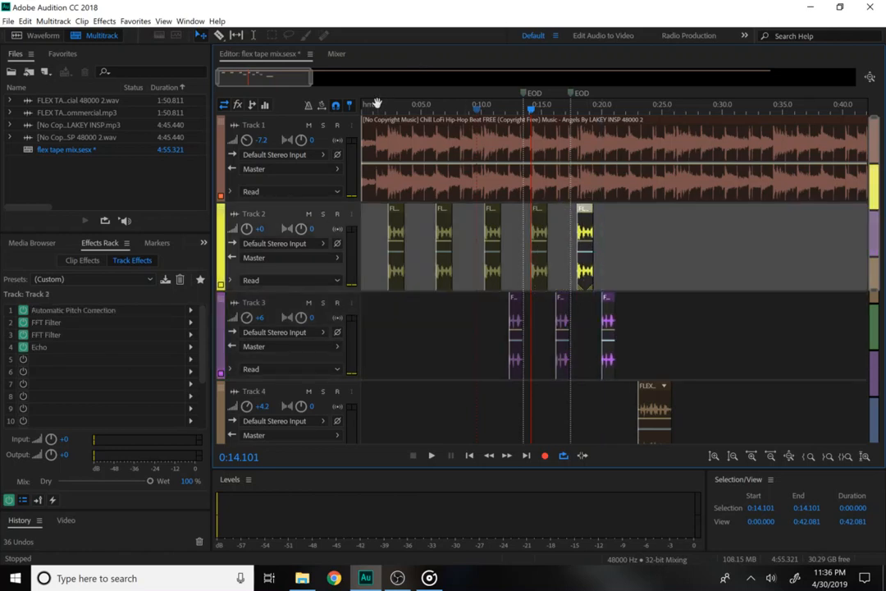
{"action": "key", "text": "Home"}
{"action": "key", "text": "space"}
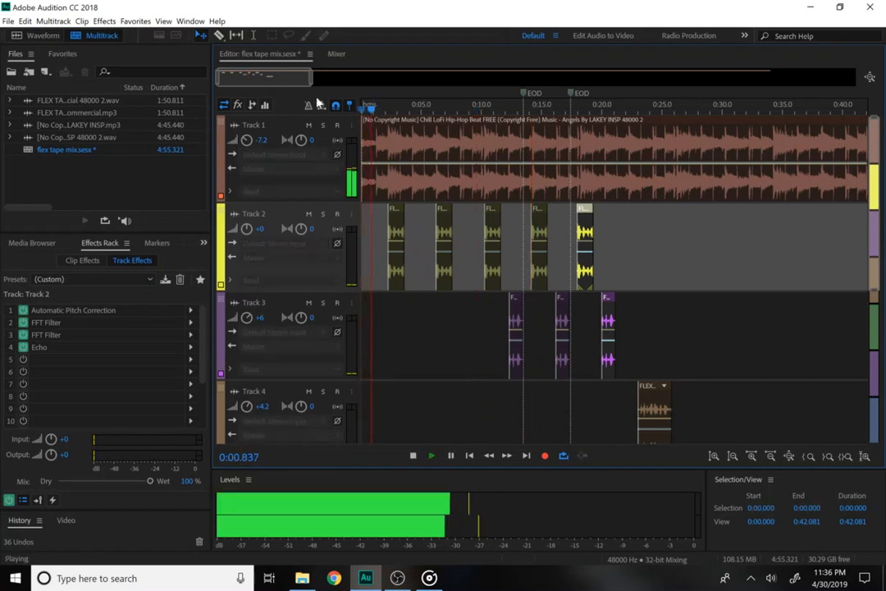
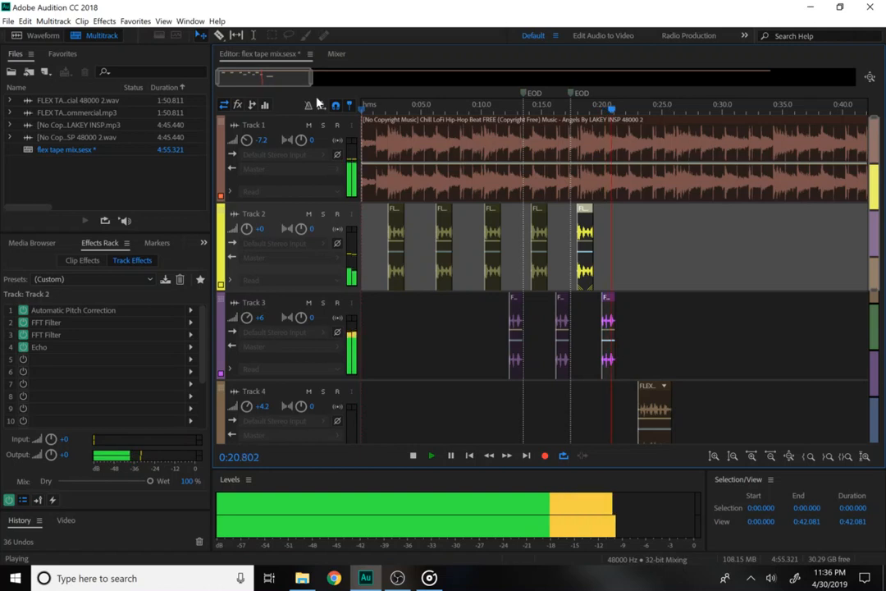
Nudge Track 4's Flex Tape clip slightly earlier to about 0:22 and replay from 0:18.
{"action": "key", "text": "space"}
{"action": "key", "text": "space"}
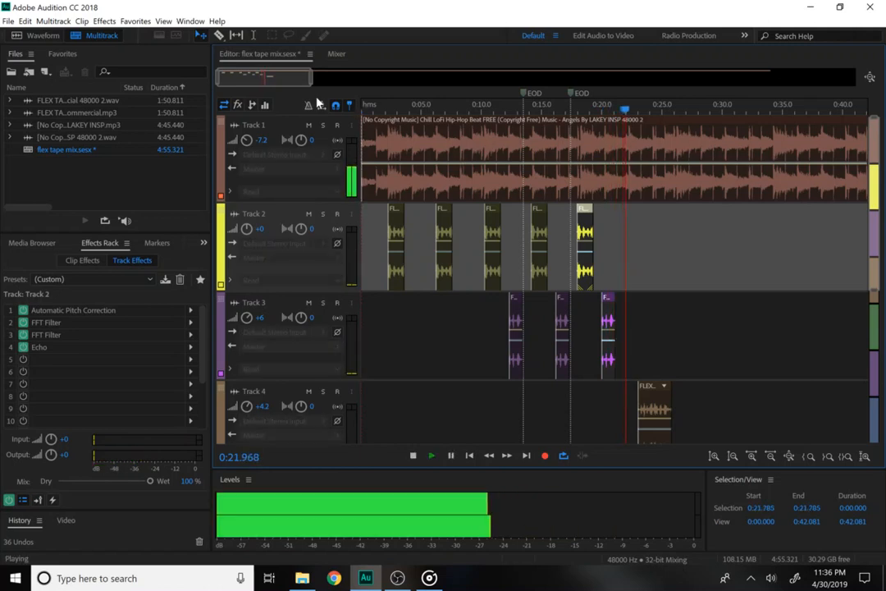
{"action": "key", "text": "space"}
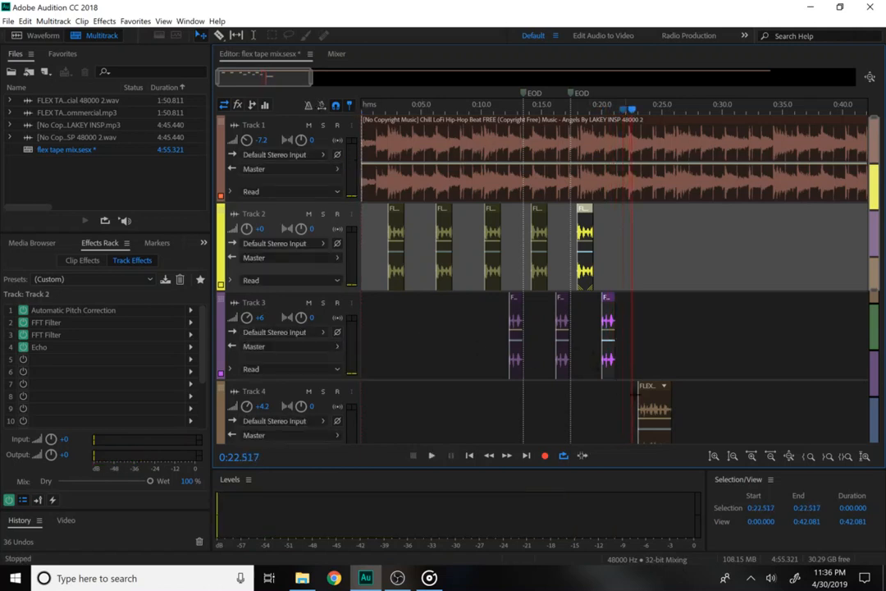
{"action": "left_click_drag", "start_coordinate": [667, 412], "coordinate": [661, 412]}
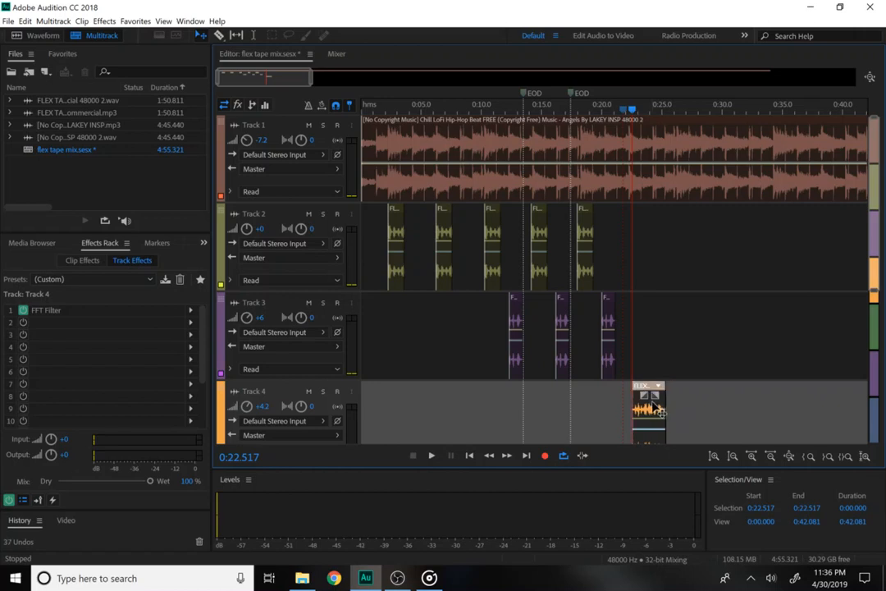
{"action": "left_click", "coordinate": [579, 110]}
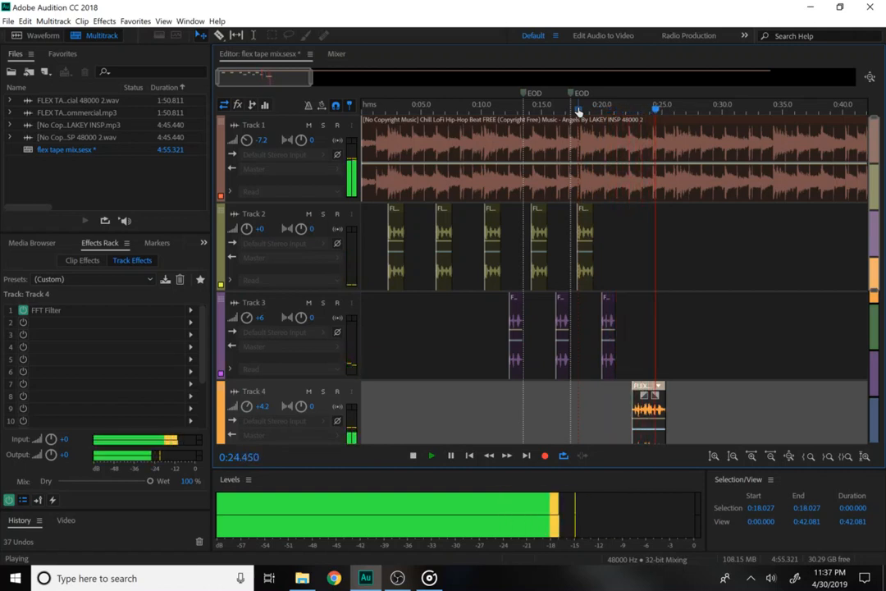
{"action": "key", "text": "space"}
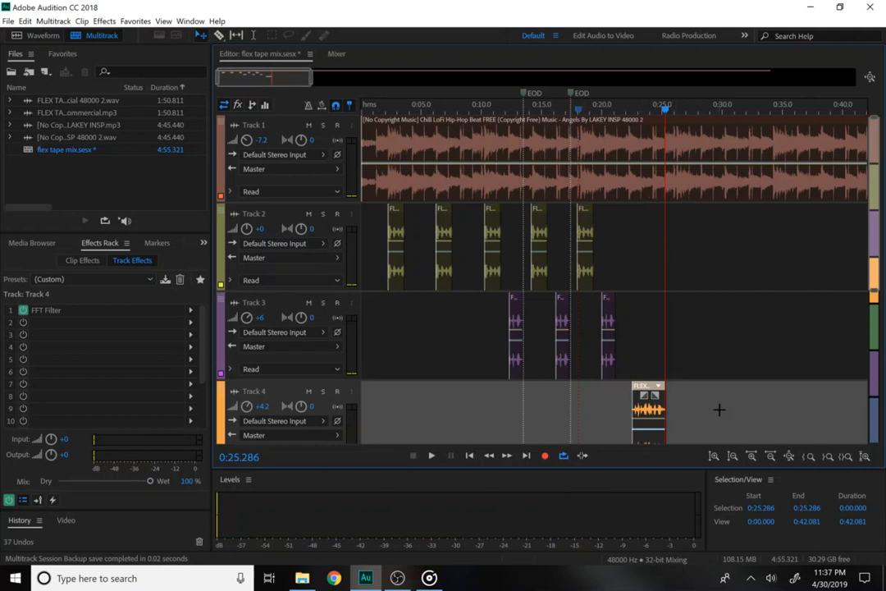
Zoom in on the Track 4 clip and trim a little off its start.
{"action": "left_click", "coordinate": [751, 457]}
{"action": "left_click", "coordinate": [752, 456]}
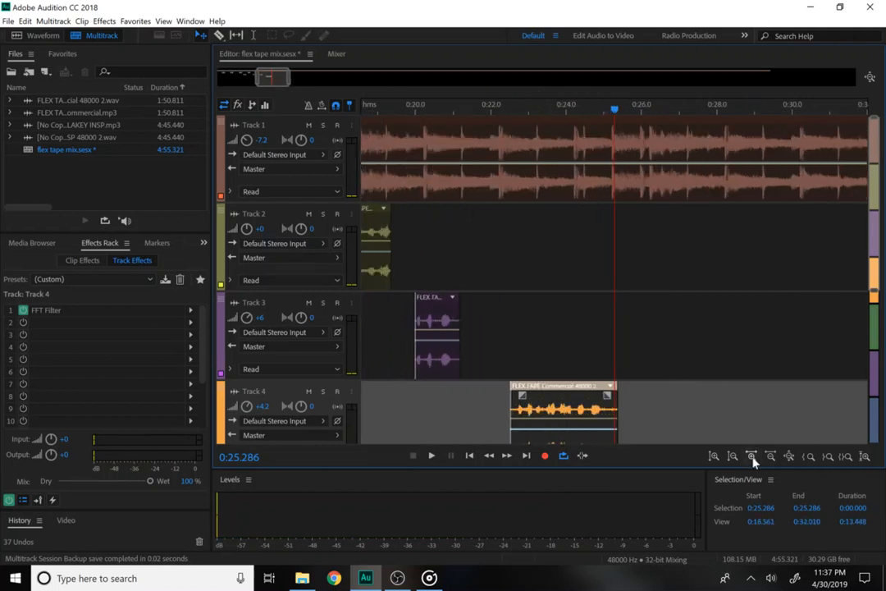
{"action": "left_click", "coordinate": [751, 456]}
{"action": "left_click", "coordinate": [751, 456]}
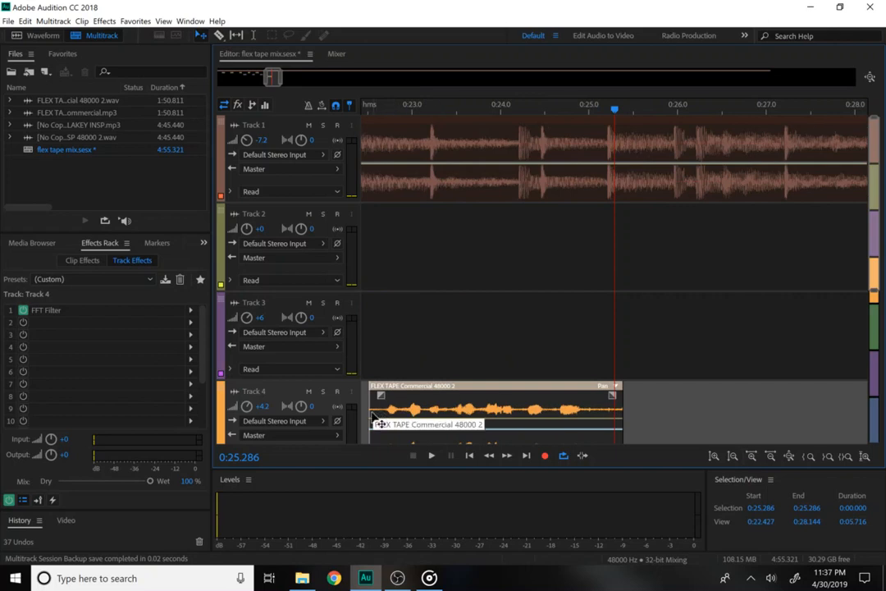
{"action": "left_click_drag", "start_coordinate": [370, 423], "coordinate": [384, 423]}
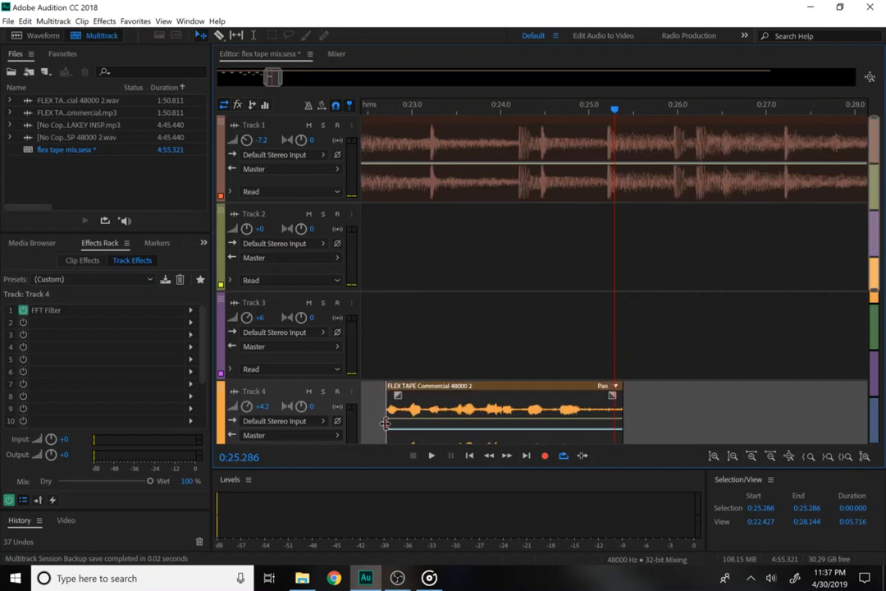
Select the trimmed clip's time range from 0:22.647 to 0:25.549.
{"action": "left_click", "coordinate": [401, 428]}
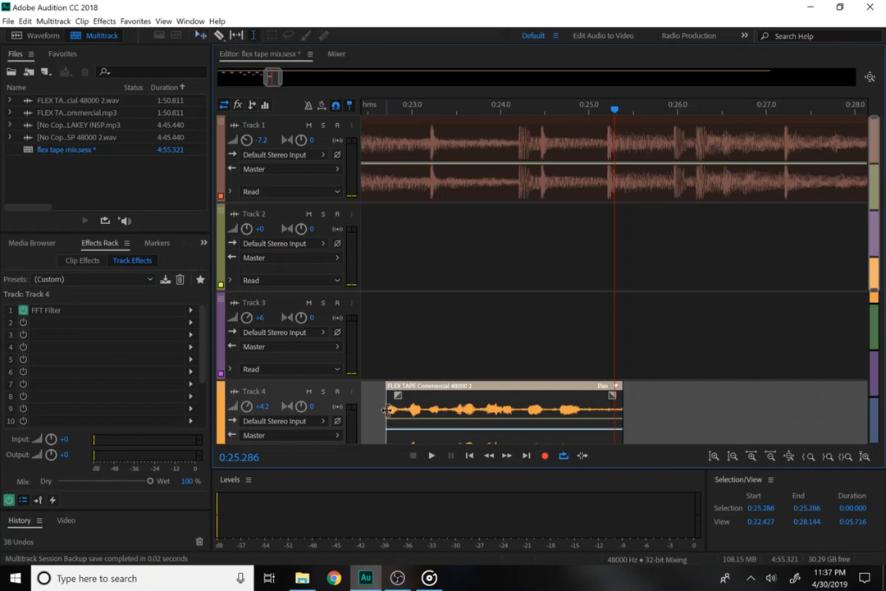
{"action": "left_click_drag", "start_coordinate": [381, 408], "coordinate": [637, 405]}
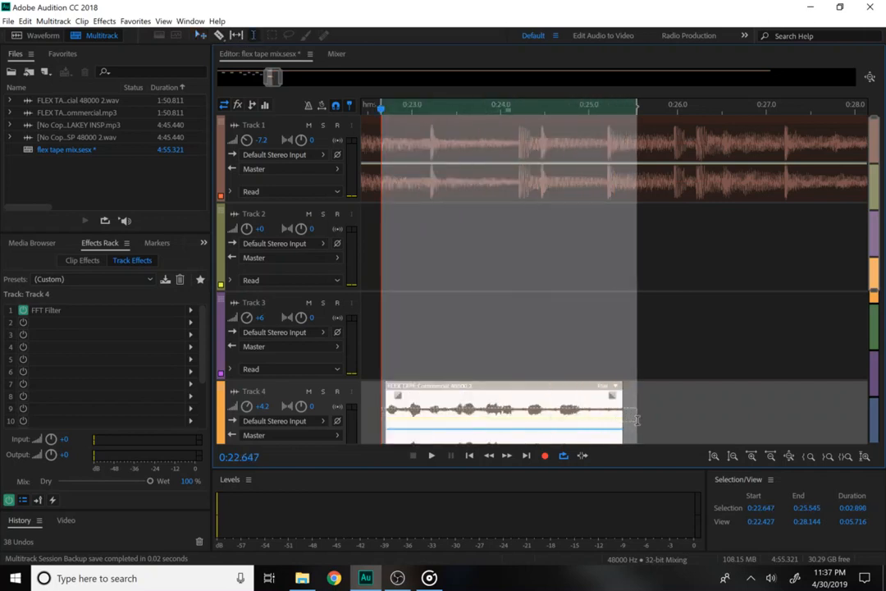
{"action": "left_click", "coordinate": [105, 21]}
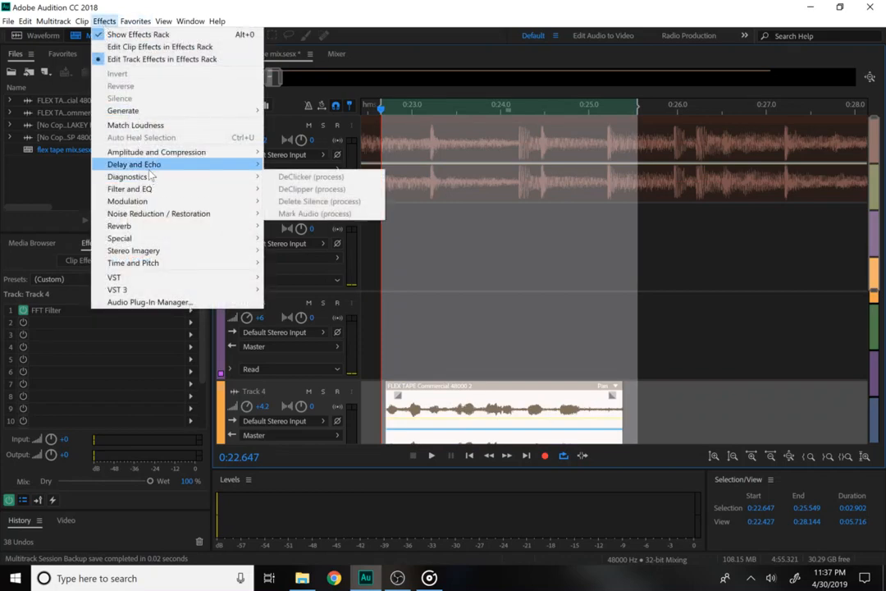
Add an Echo effect to Track 4 using the Stereo Vocals preset.
{"action": "mouse_move", "coordinate": [150, 169]}
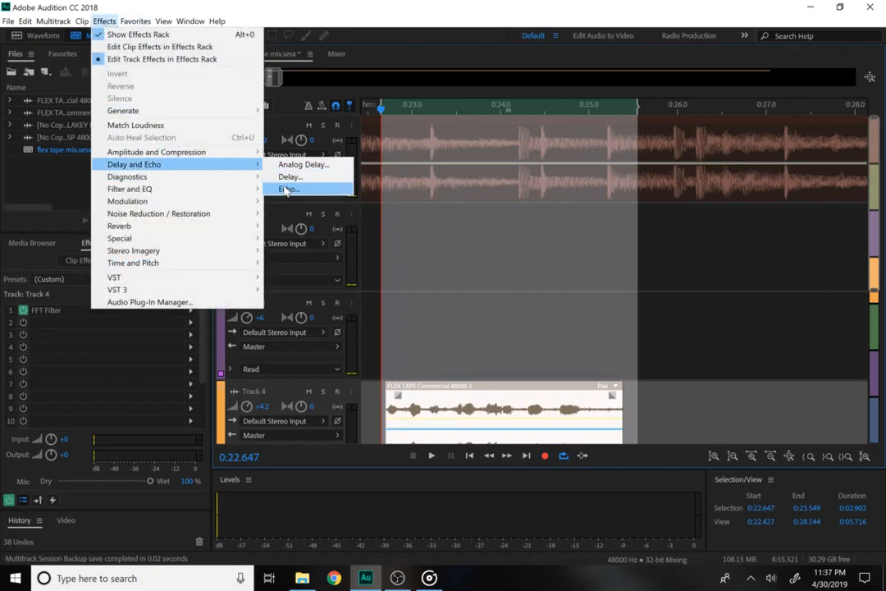
{"action": "left_click", "coordinate": [313, 193]}
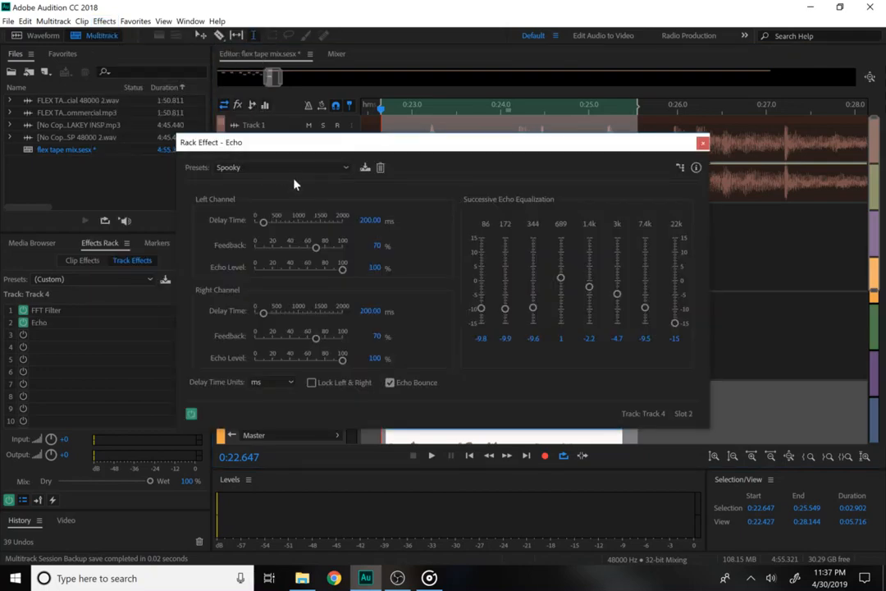
{"action": "left_click", "coordinate": [275, 168]}
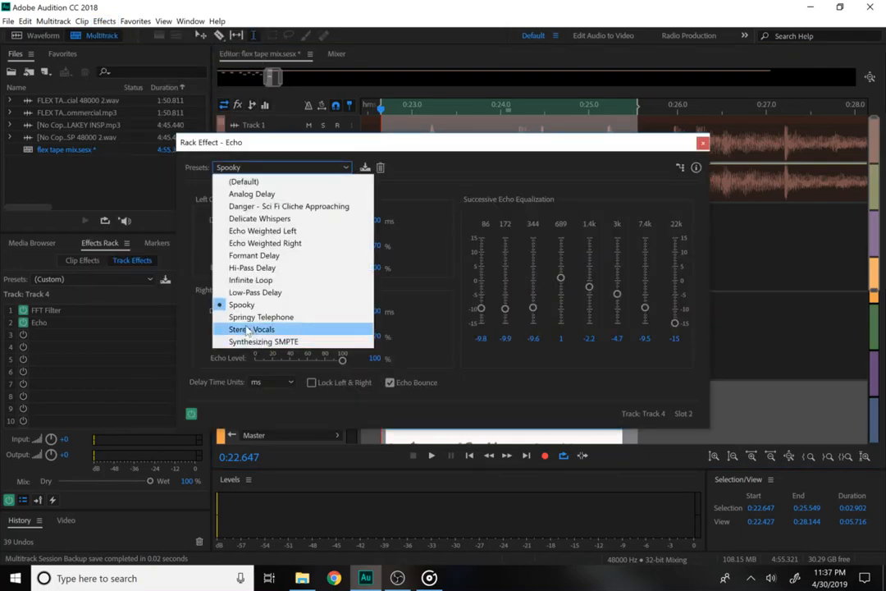
{"action": "left_click", "coordinate": [248, 329]}
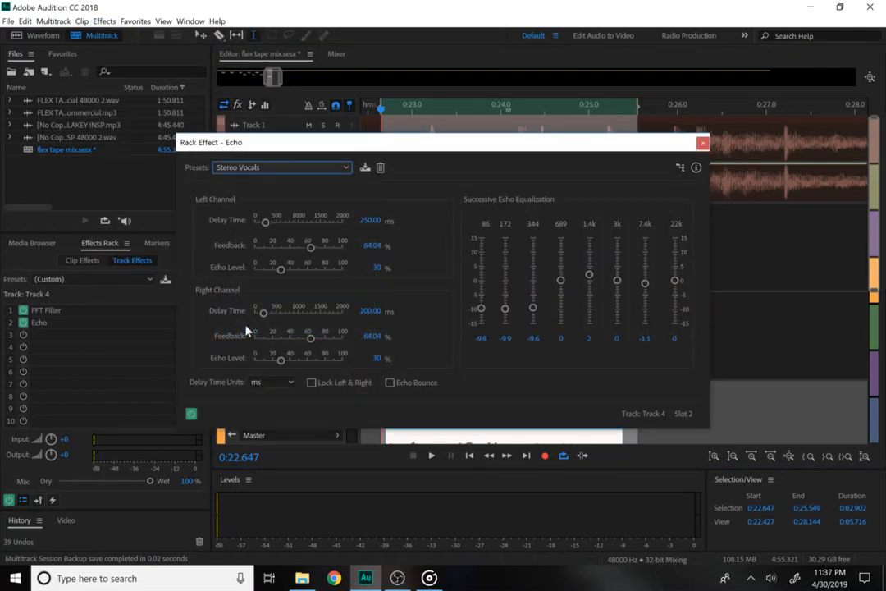
{"action": "left_click", "coordinate": [702, 144]}
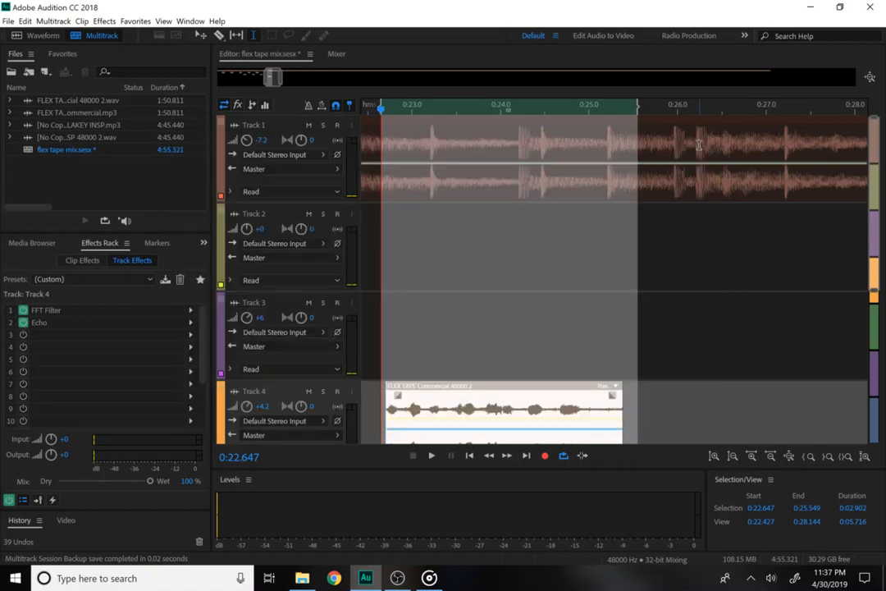
Move Track 4's Flex Tape clip left so it starts at the playhead near 0:22.2.
{"action": "left_click", "coordinate": [390, 113]}
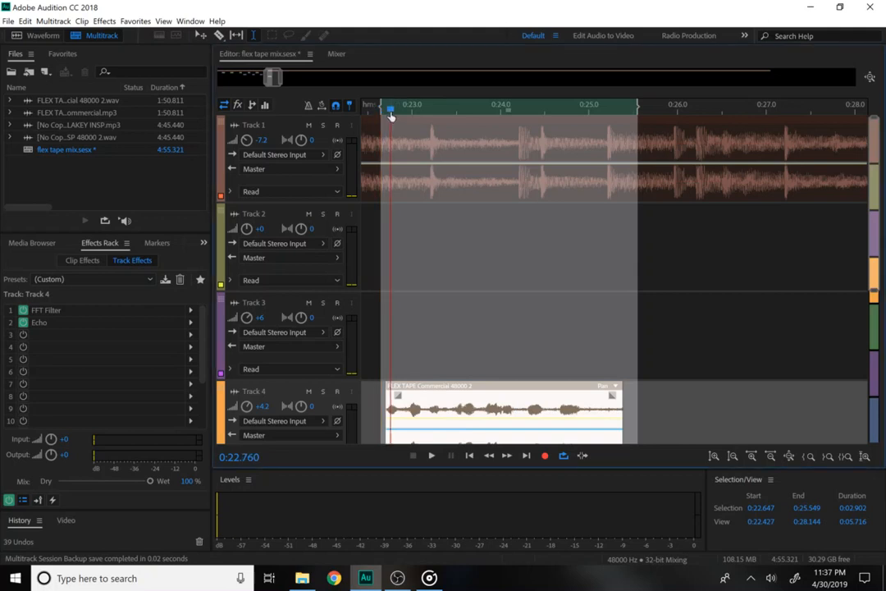
{"action": "left_click", "coordinate": [373, 152]}
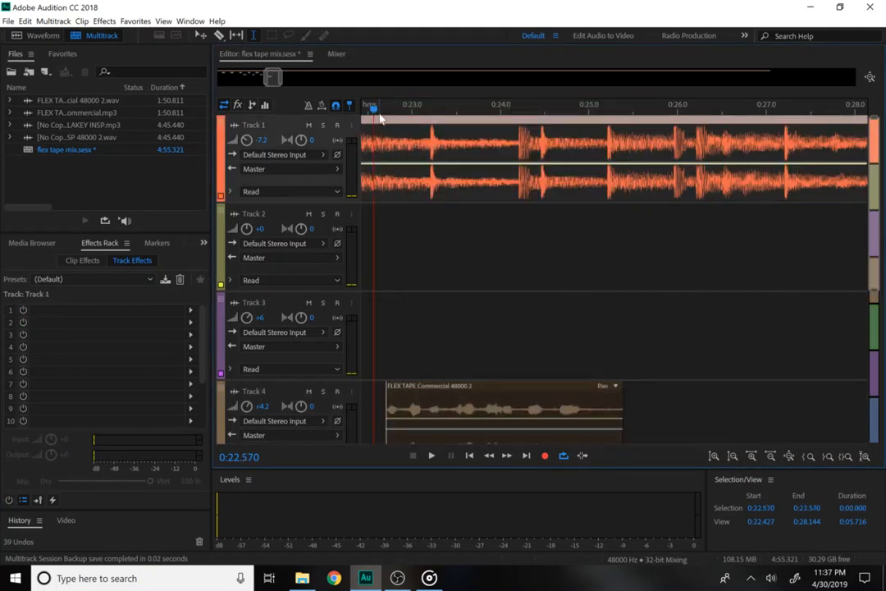
{"action": "left_click_drag", "start_coordinate": [380, 117], "coordinate": [417, 112]}
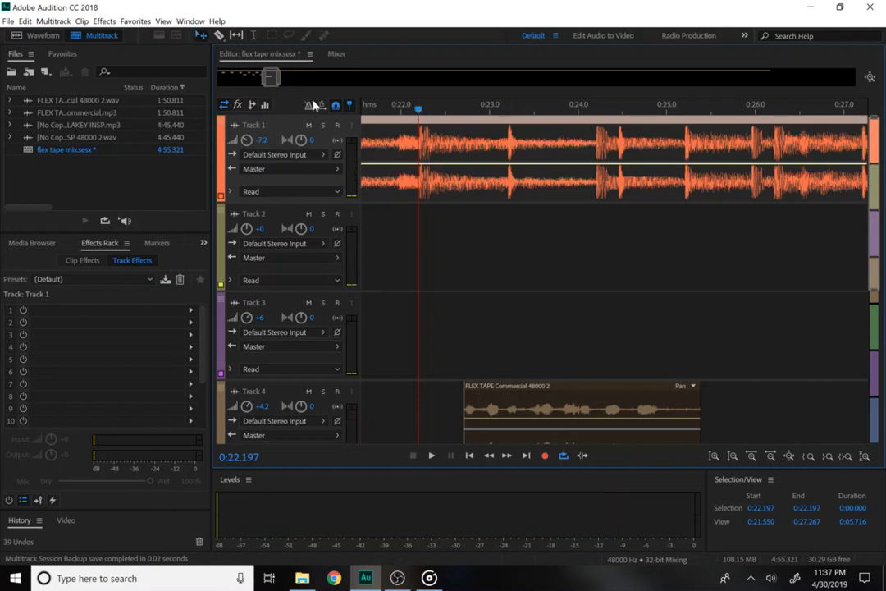
{"action": "left_click", "coordinate": [521, 426]}
{"action": "left_click_drag", "start_coordinate": [510, 418], "coordinate": [465, 412]}
Play back the moved clip with its echo and zoom the timeline out.
{"action": "key", "text": "space"}
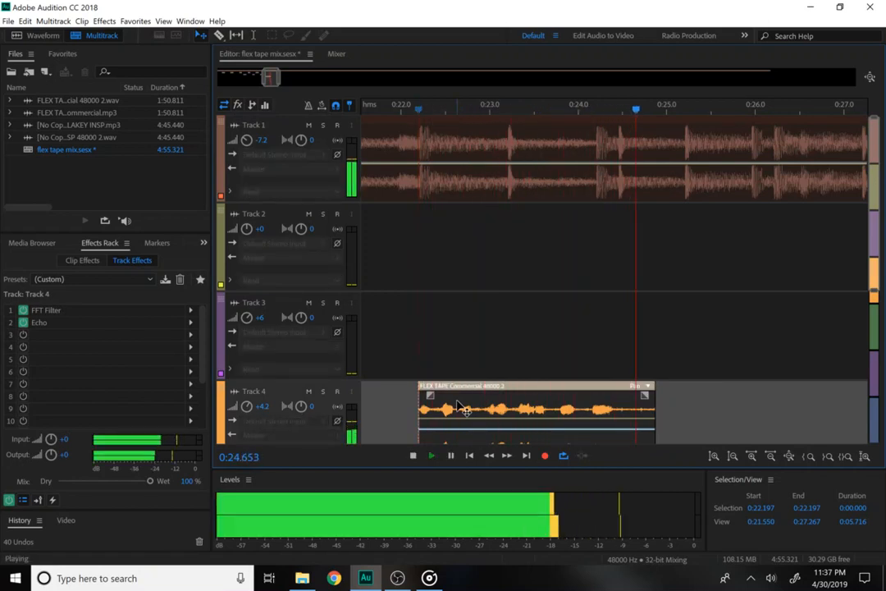
{"action": "key", "text": "space"}
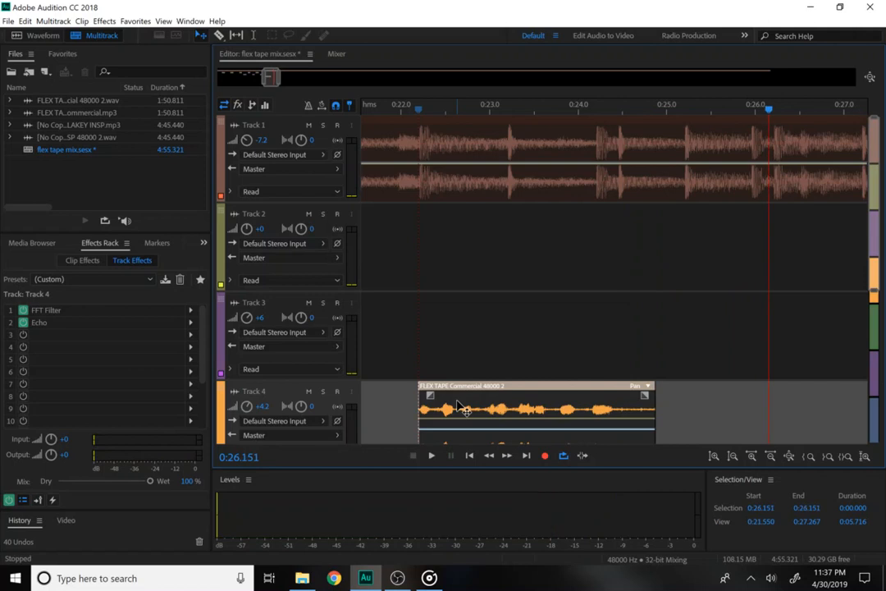
{"action": "left_click_drag", "start_coordinate": [277, 74], "coordinate": [324, 94]}
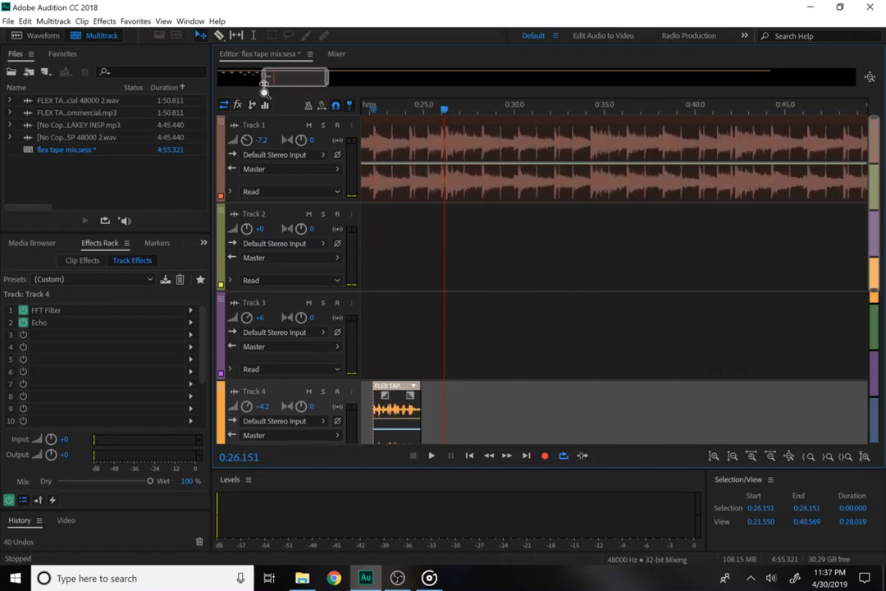
{"action": "left_click_drag", "start_coordinate": [264, 85], "coordinate": [247, 73]}
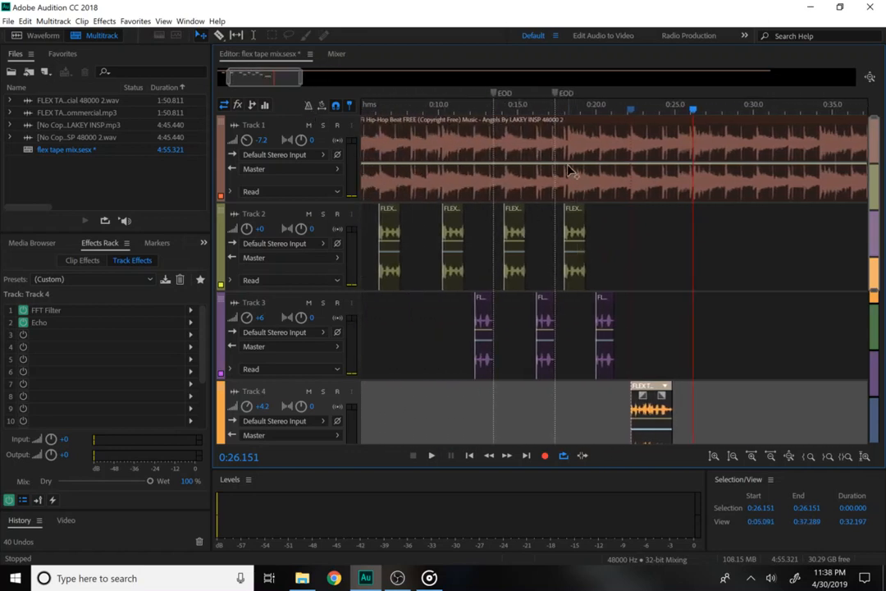
Bring the whole arrangement into view and play the mix from 0:10.
{"action": "left_click", "coordinate": [497, 85]}
{"action": "left_click_drag", "start_coordinate": [343, 77], "coordinate": [261, 77]}
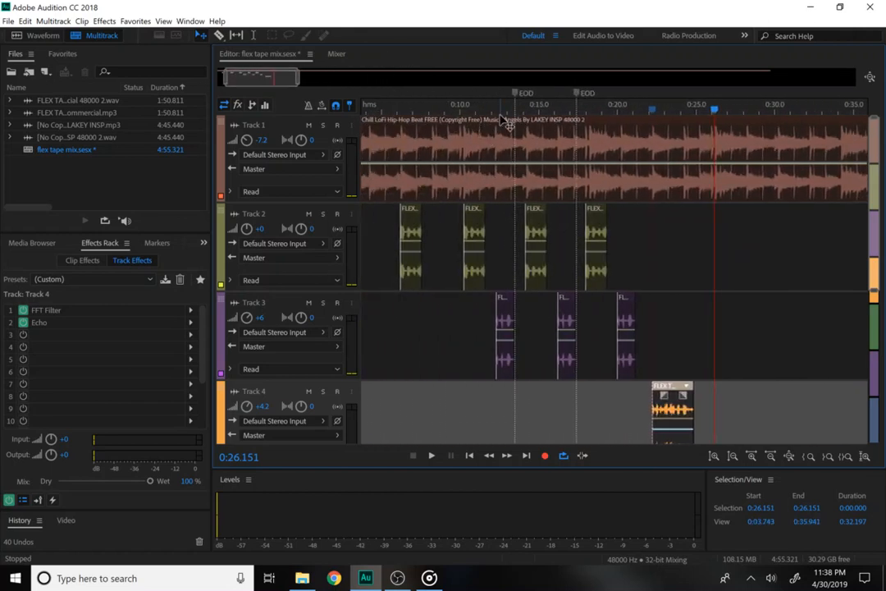
{"action": "left_click", "coordinate": [507, 124]}
{"action": "left_click", "coordinate": [462, 104]}
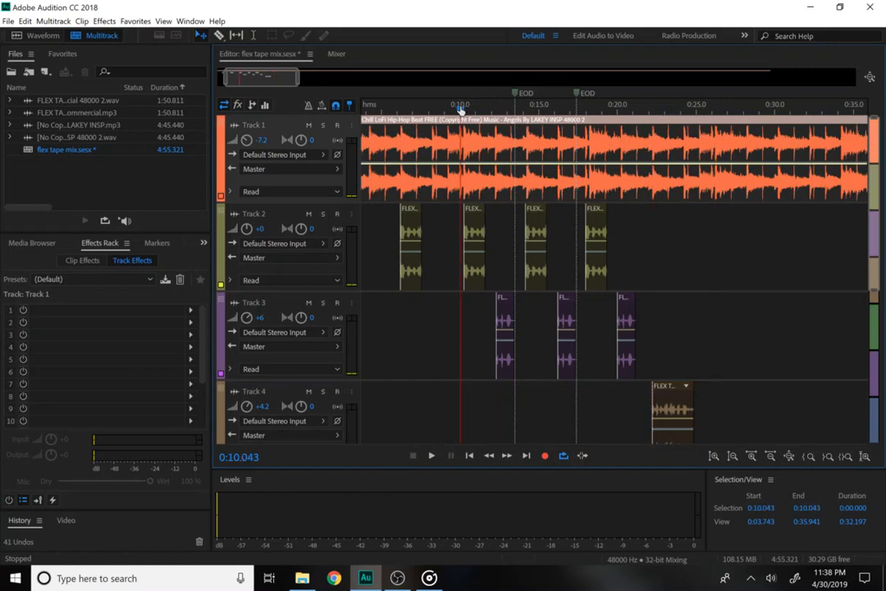
{"action": "key", "text": "space"}
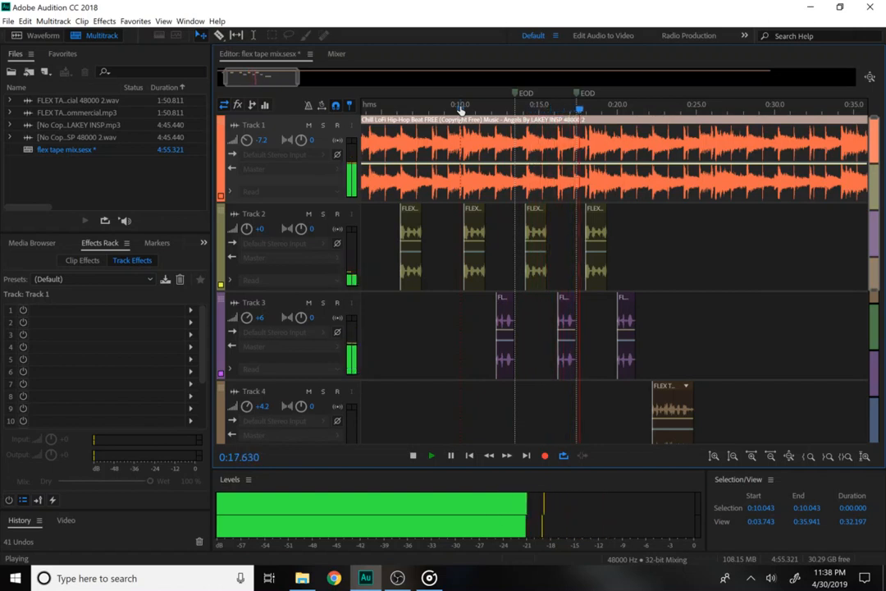
{"action": "key", "text": "space"}
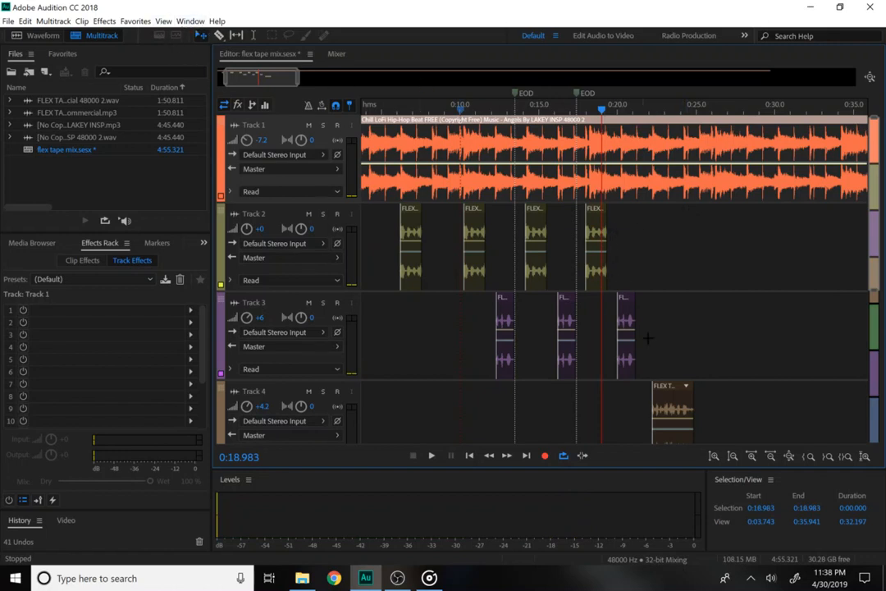
Nudge the last Track 2 and Track 3 clips slightly later and preview.
{"action": "left_click_drag", "start_coordinate": [648, 337], "coordinate": [607, 255]}
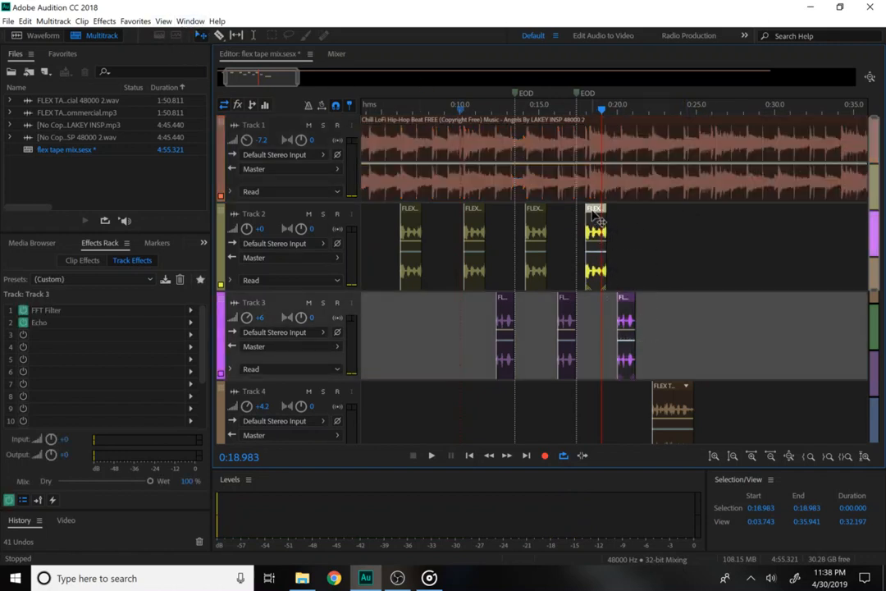
{"action": "left_click_drag", "start_coordinate": [598, 219], "coordinate": [603, 220]}
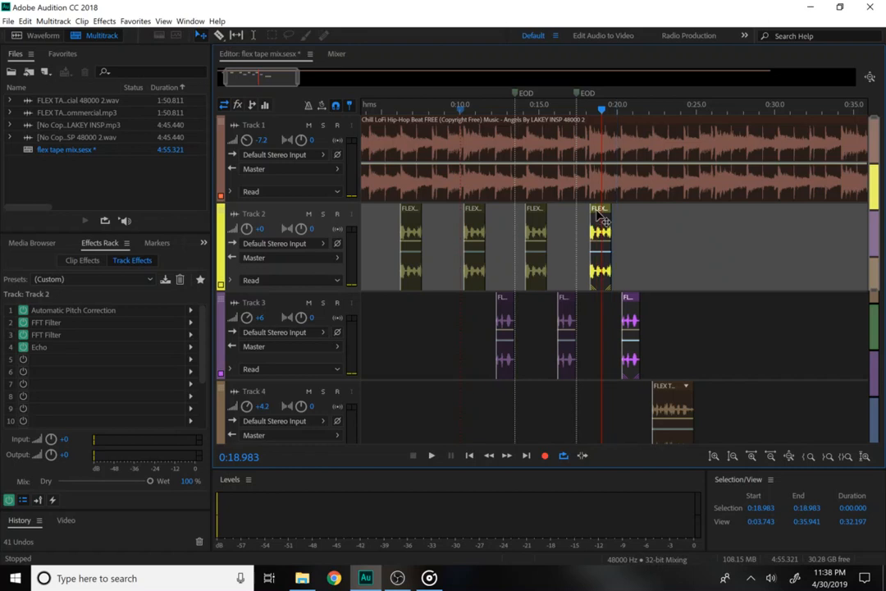
{"action": "key", "text": "space"}
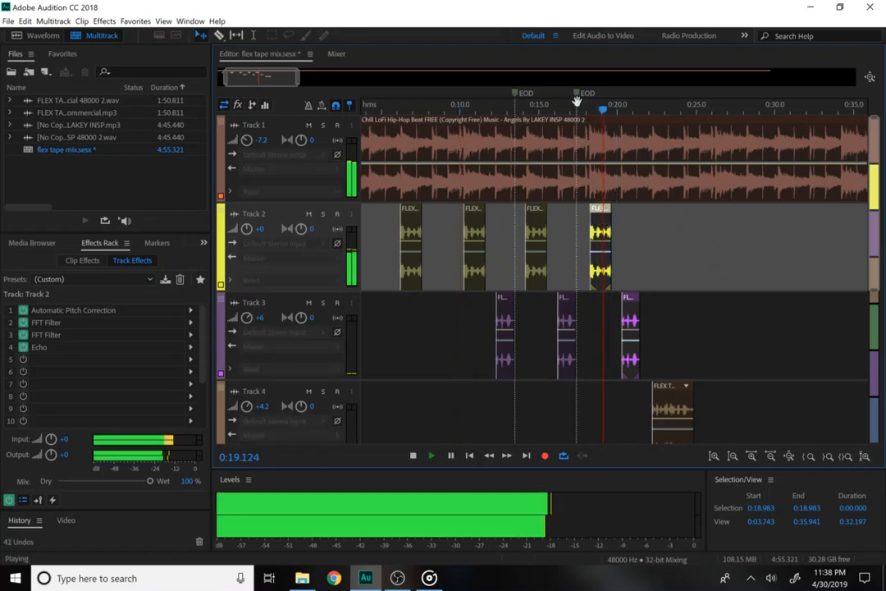
{"action": "key", "text": "space"}
Play from 0:16.5, then copy the latest yellow, purple and orange clips to about 0:26.
{"action": "left_click_drag", "start_coordinate": [576, 100], "coordinate": [574, 103]}
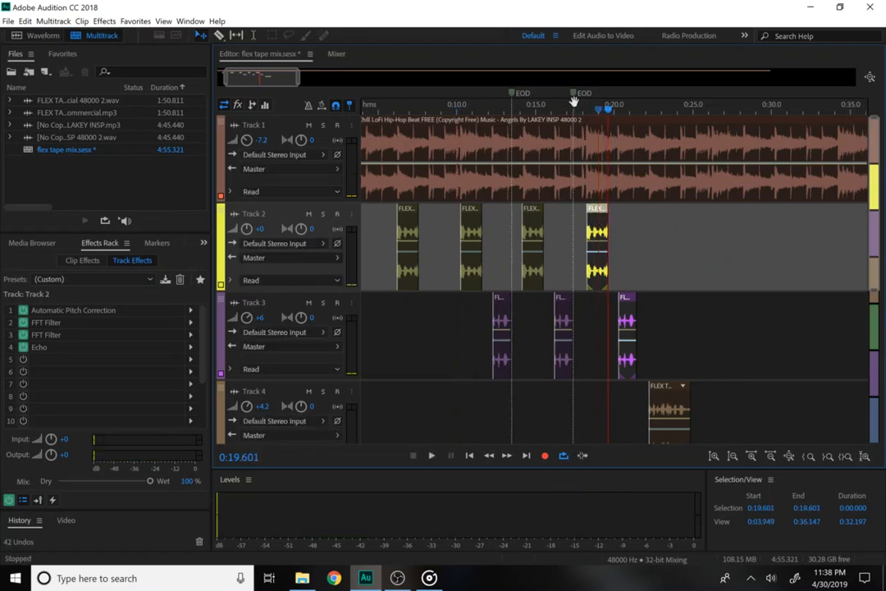
{"action": "left_click", "coordinate": [559, 107]}
{"action": "key", "text": "space"}
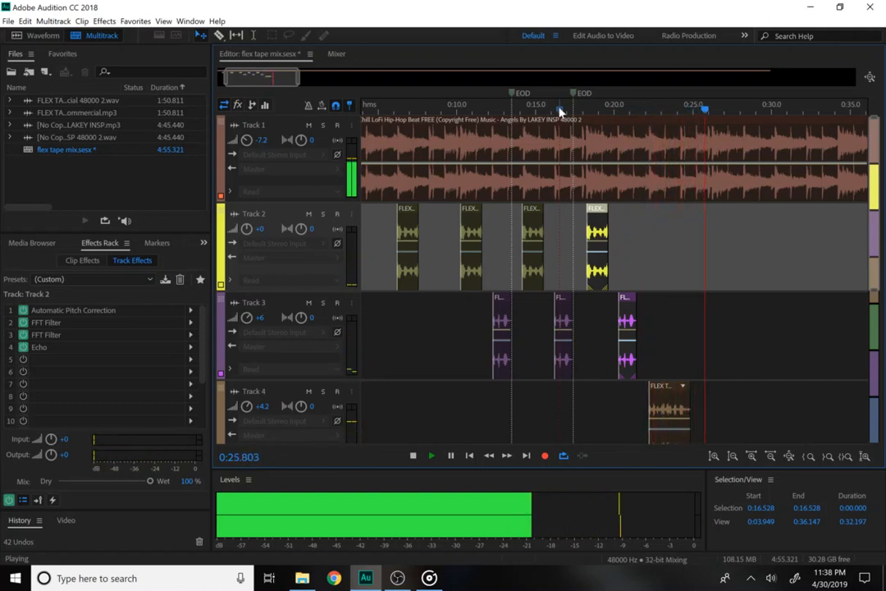
{"action": "key", "text": "space"}
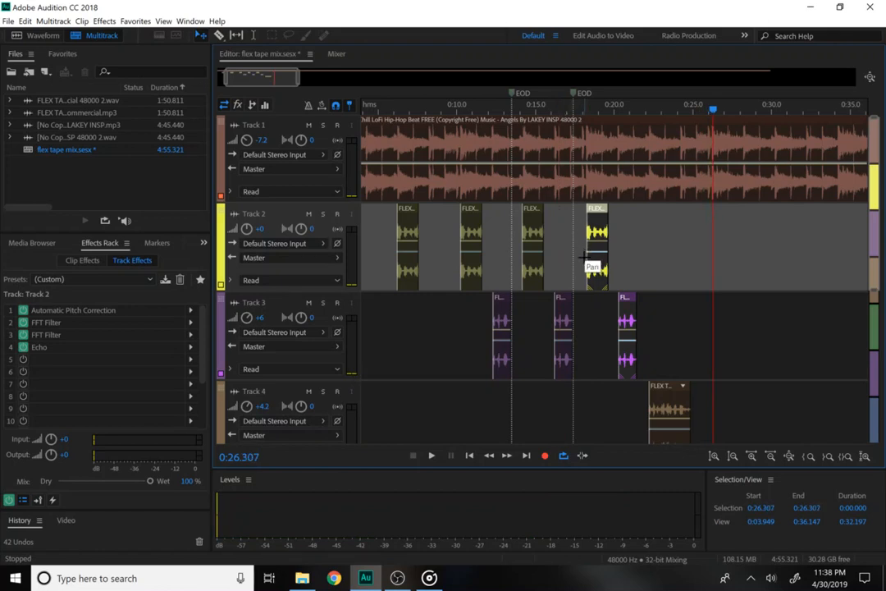
{"action": "left_click_drag", "start_coordinate": [584, 258], "coordinate": [695, 439]}
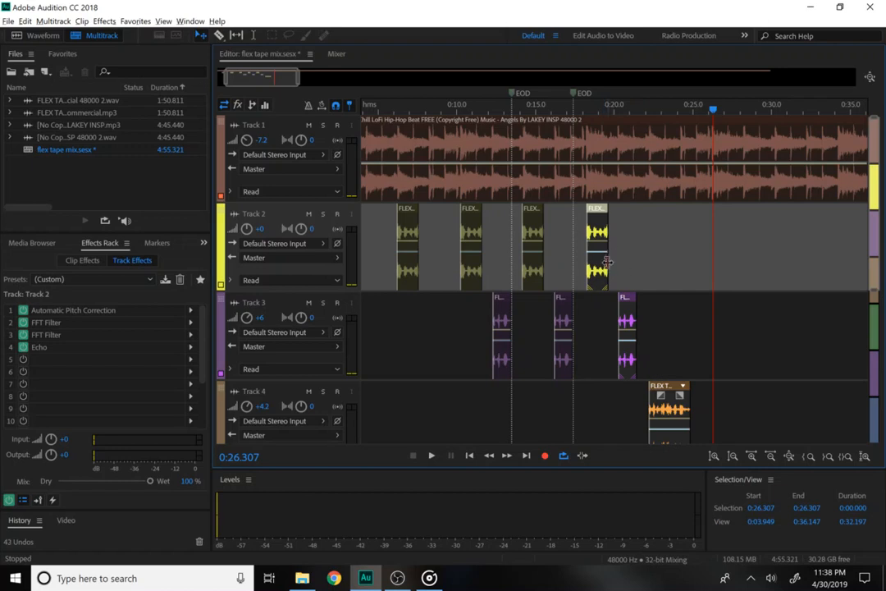
{"action": "left_click_drag", "start_coordinate": [615, 268], "coordinate": [725, 295]}
Undo a stray clip copy and duplicate Track 4's last orange clip to start around 0:34.
{"action": "key", "text": "space"}
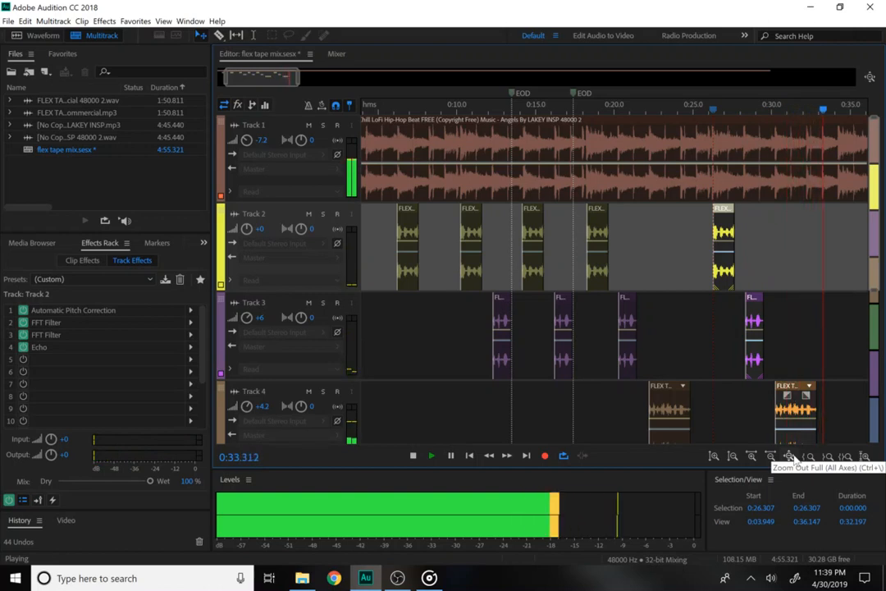
{"action": "key", "text": "space"}
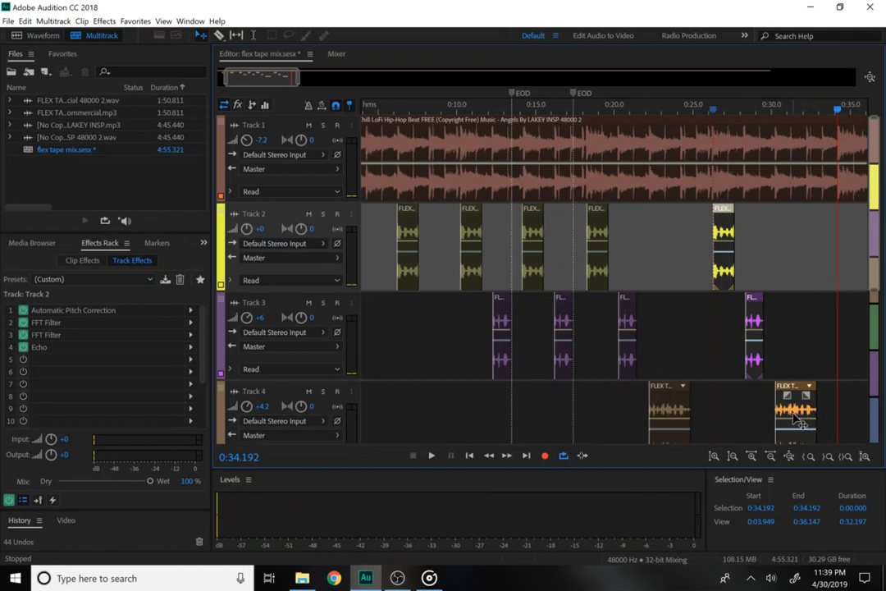
{"action": "left_click_drag", "start_coordinate": [793, 418], "coordinate": [823, 417]}
{"action": "key", "text": "ctrl+z"}
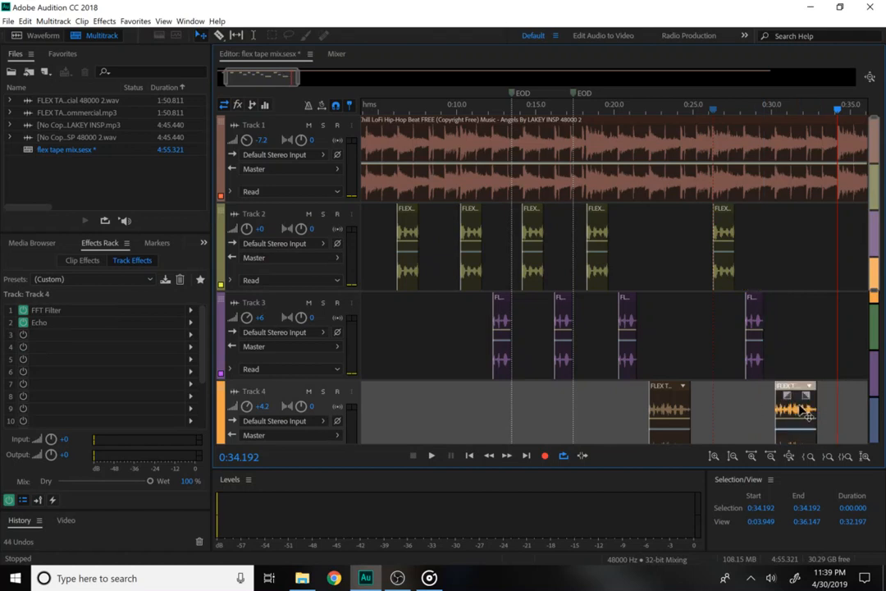
{"action": "left_click_drag", "start_coordinate": [817, 413], "coordinate": [841, 419]}
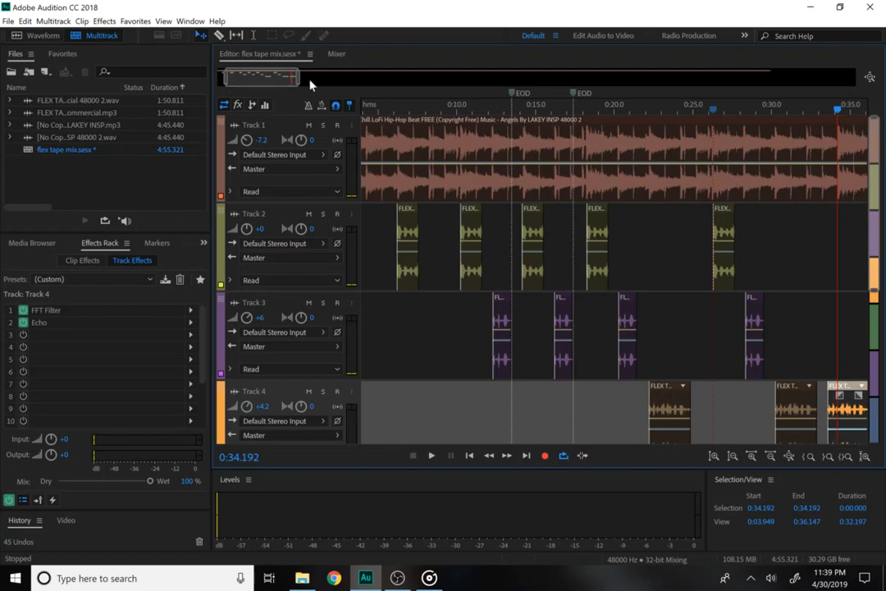
{"action": "scroll", "coordinate": [863, 210], "scroll_direction": "down", "scroll_amount": 3}
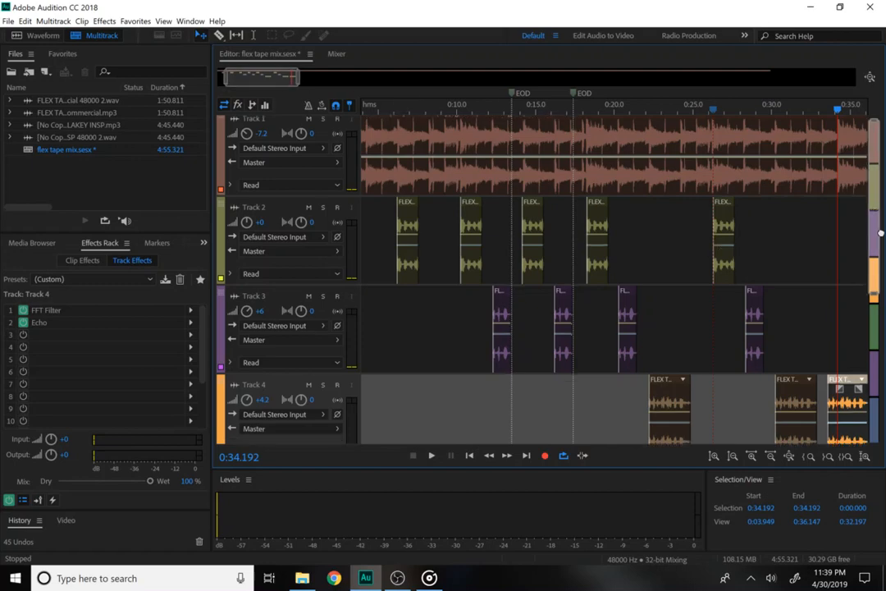
Show the 0:30–0:42 range and trim the start off Track 4's second clip.
{"action": "left_click_drag", "start_coordinate": [882, 277], "coordinate": [872, 178]}
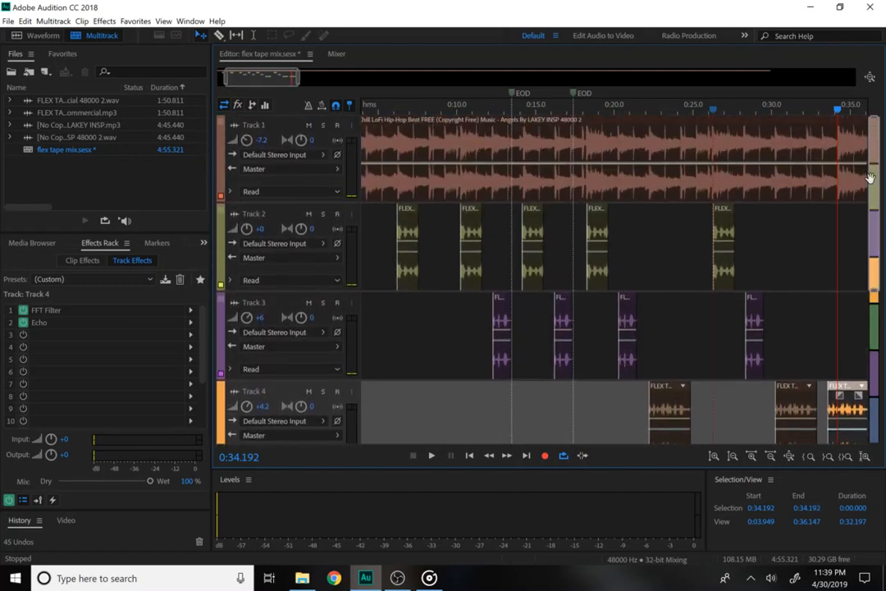
{"action": "mouse_move", "coordinate": [876, 291]}
{"action": "left_mouse_down"}
{"action": "mouse_move", "coordinate": [878, 316]}
{"action": "mouse_move", "coordinate": [878, 303]}
{"action": "left_mouse_up"}
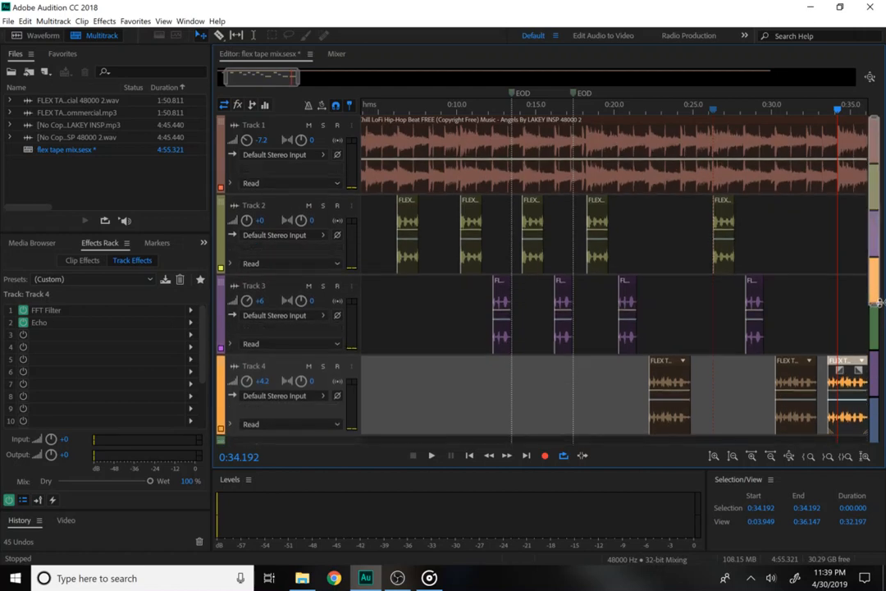
{"action": "left_click_drag", "start_coordinate": [278, 78], "coordinate": [297, 77]}
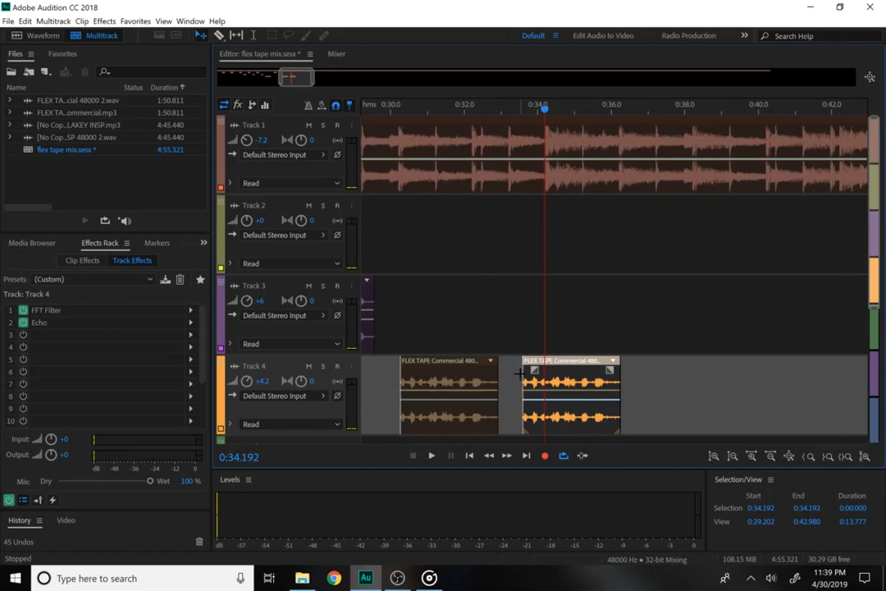
{"action": "left_click_drag", "start_coordinate": [523, 376], "coordinate": [633, 385]}
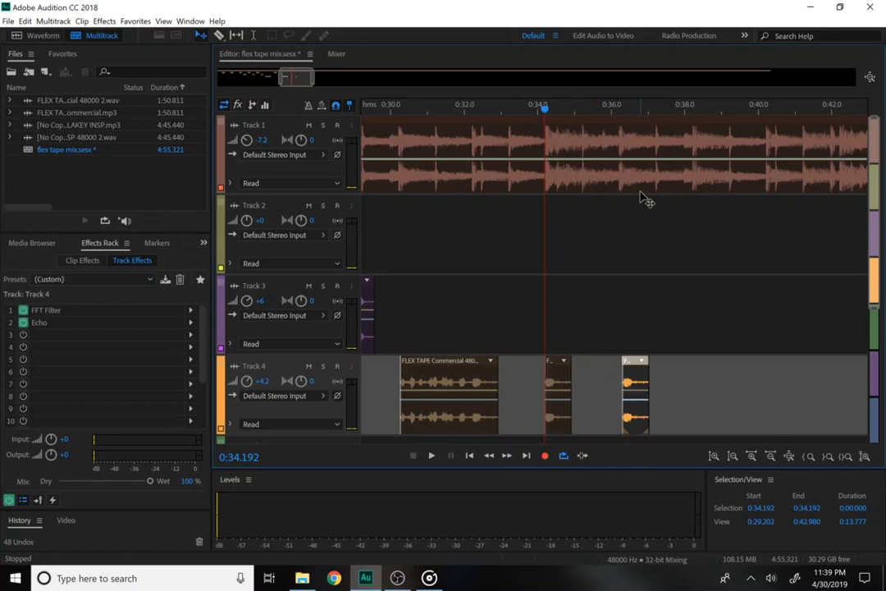
Place a Flex Tape snippet near 0:38, copy one toward 0:40, and play the snippets.
{"action": "left_click_drag", "start_coordinate": [642, 384], "coordinate": [703, 392]}
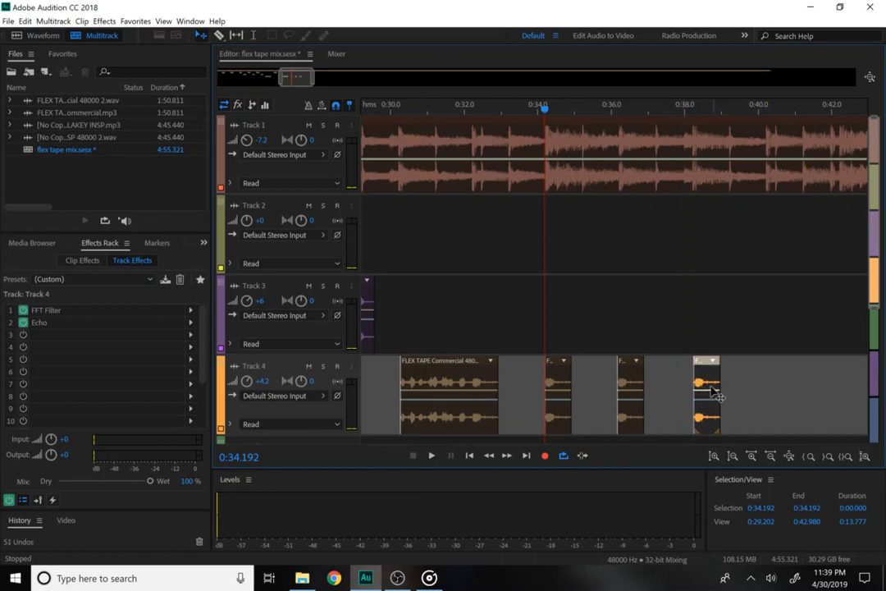
{"action": "left_click_drag", "start_coordinate": [705, 383], "coordinate": [780, 386]}
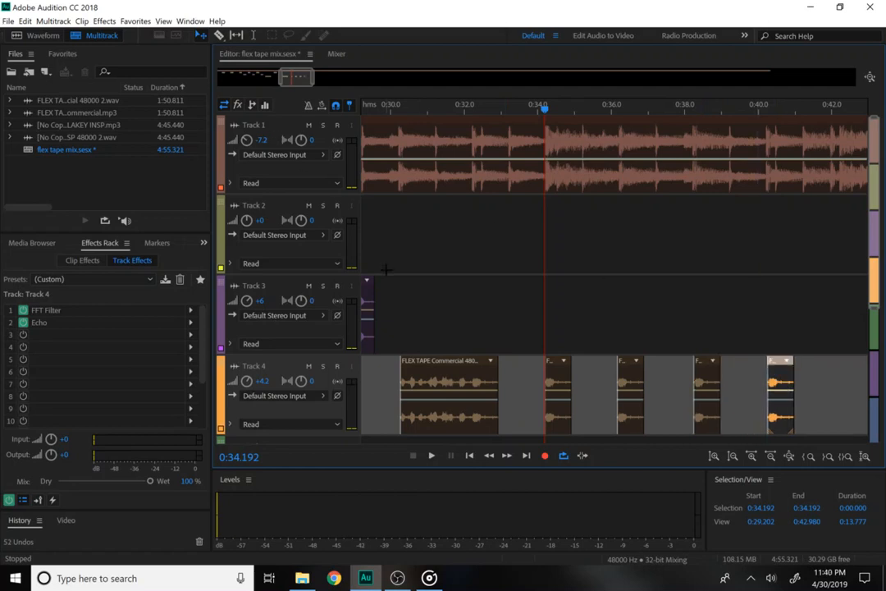
{"action": "left_click", "coordinate": [563, 368]}
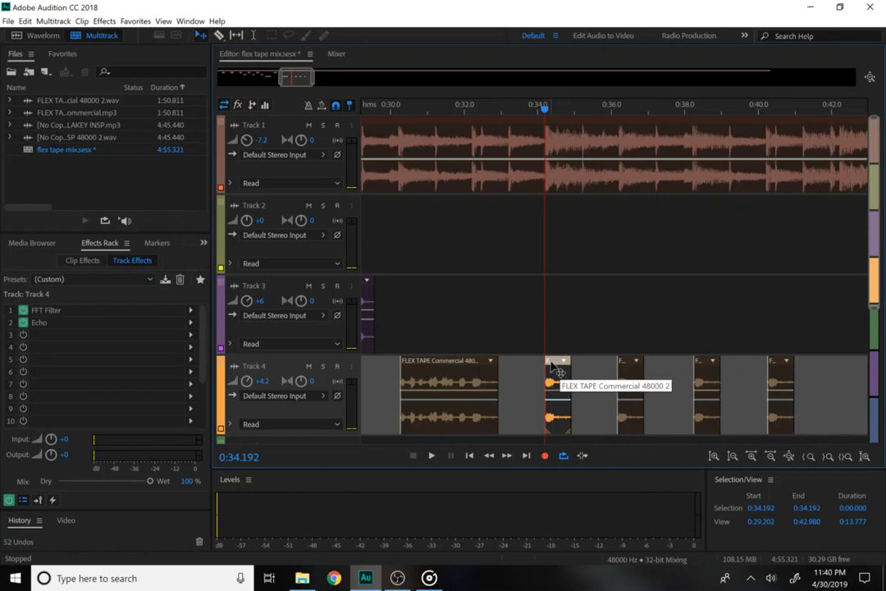
{"action": "key", "text": "space"}
{"action": "key", "text": "space"}
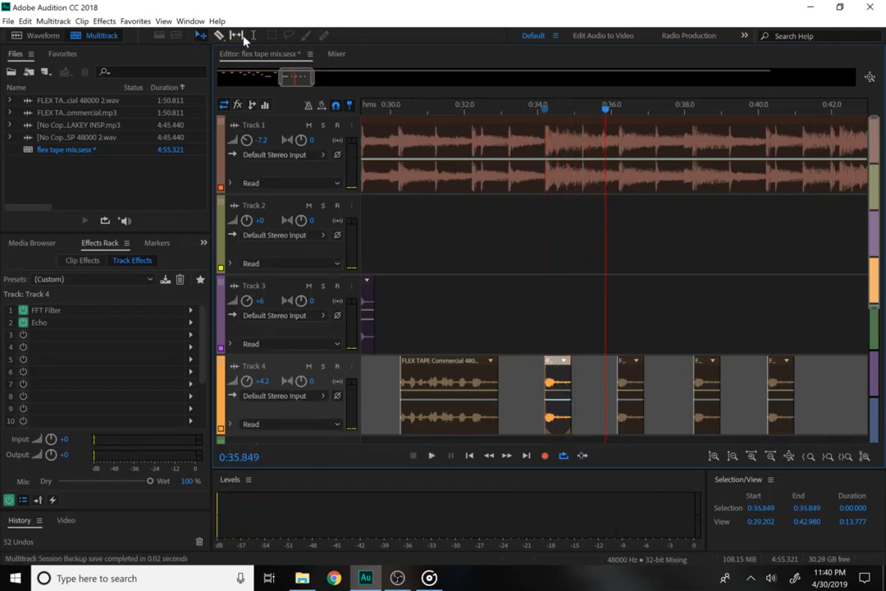
Add a second Echo to Track 4 with a different preset over the four snippets.
{"action": "left_click_drag", "start_coordinate": [520, 376], "coordinate": [862, 378]}
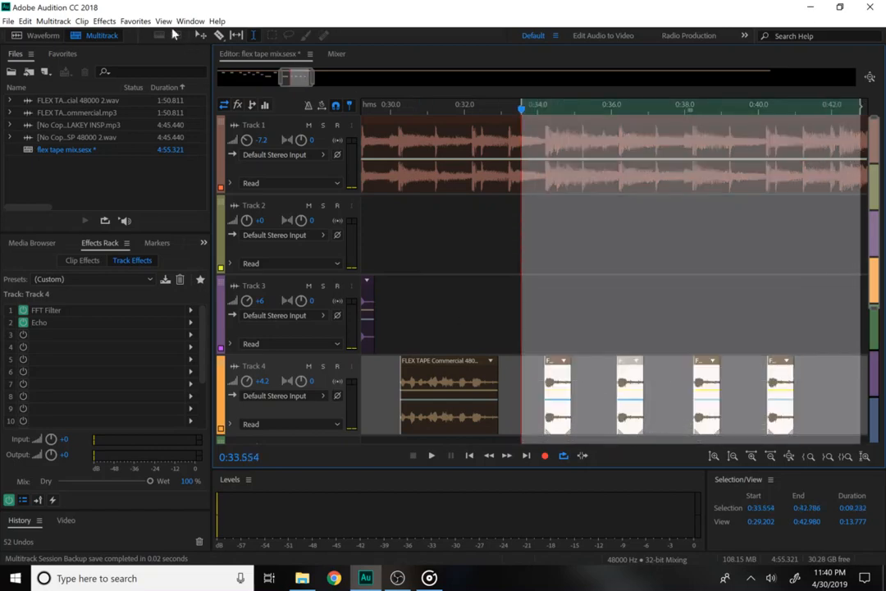
{"action": "left_click", "coordinate": [104, 21]}
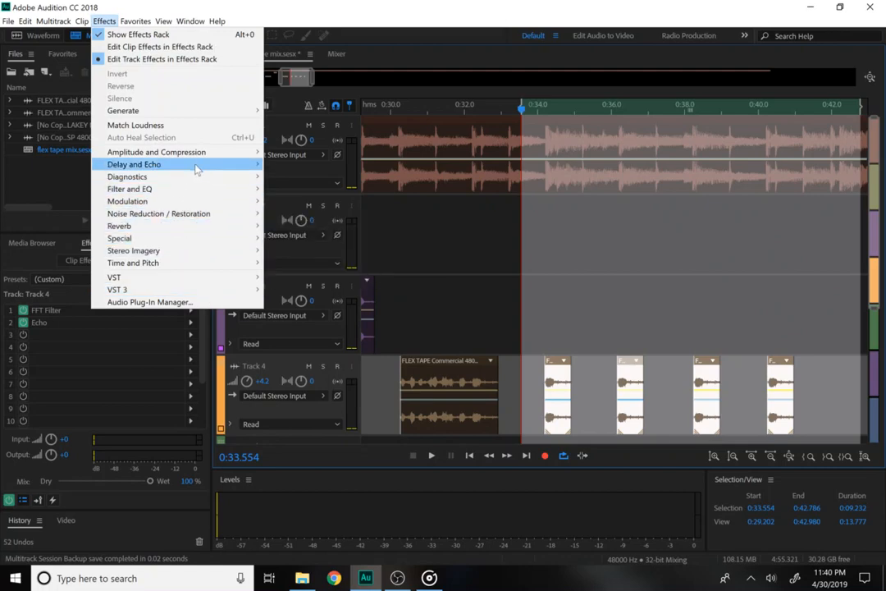
{"action": "mouse_move", "coordinate": [197, 166]}
{"action": "left_click", "coordinate": [307, 193]}
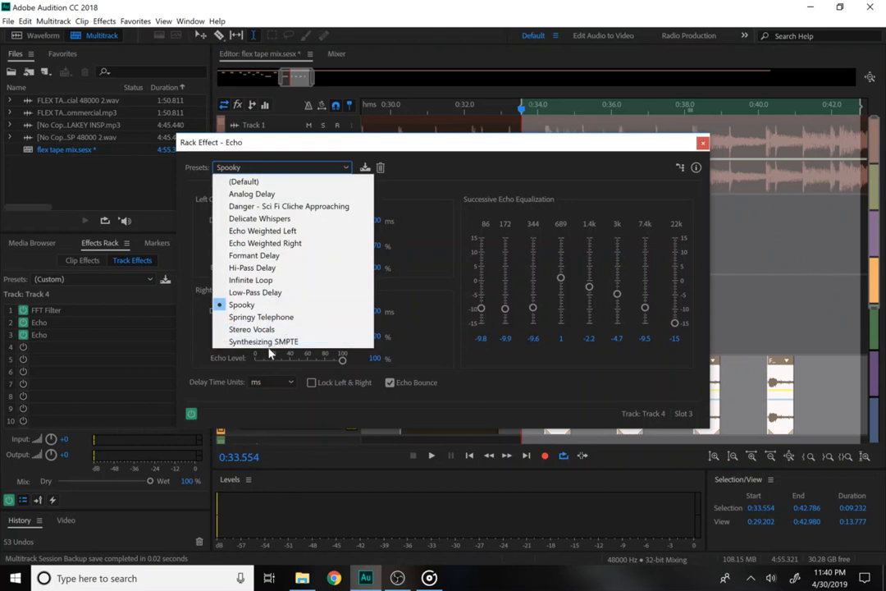
{"action": "left_click", "coordinate": [254, 329]}
{"action": "left_click", "coordinate": [702, 143]}
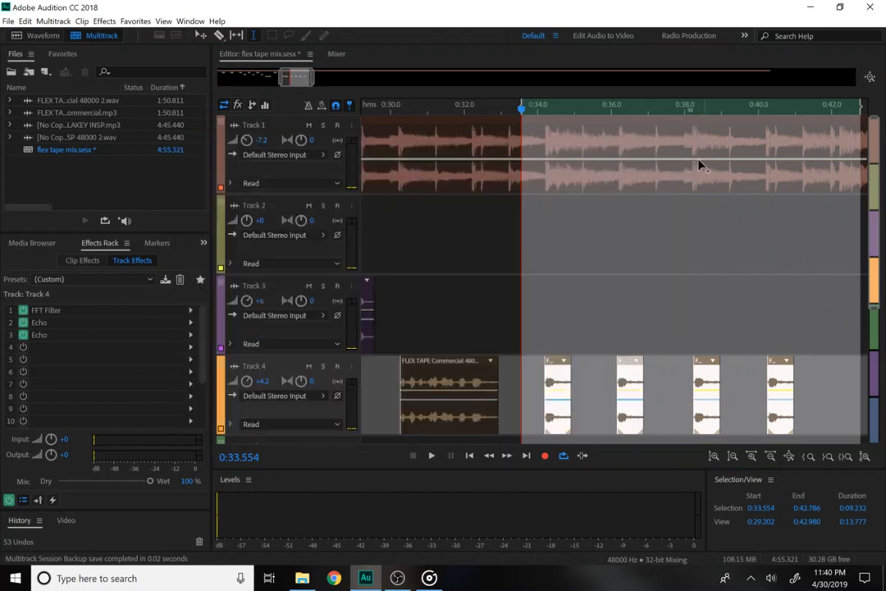
Play the snippets from 0:34, then select the snippet starting at 0:36.
{"action": "left_click", "coordinate": [534, 383]}
{"action": "key", "text": "space"}
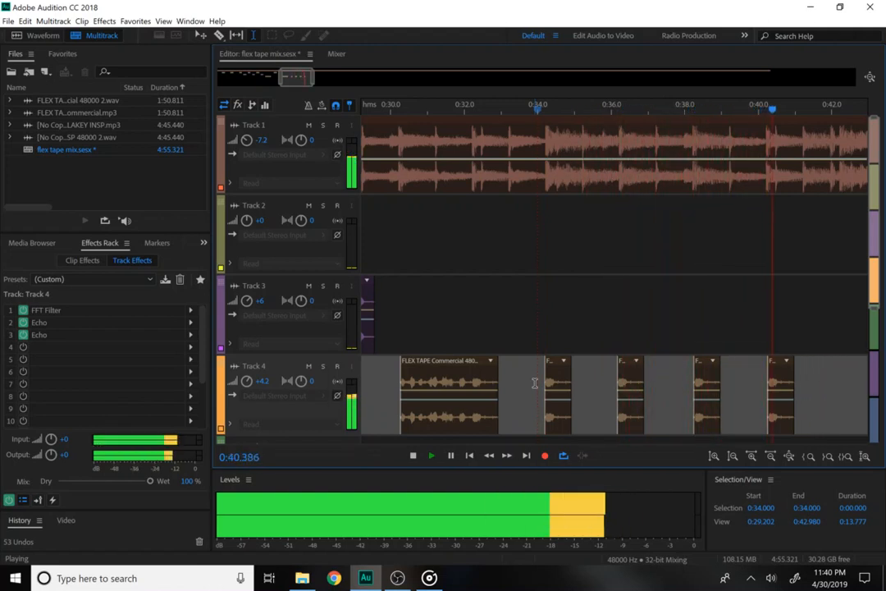
{"action": "key", "text": "space"}
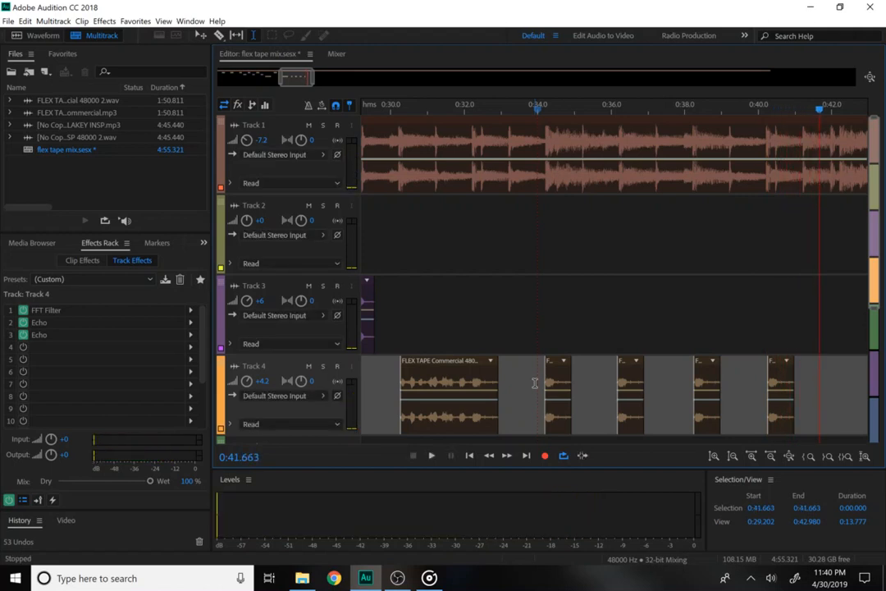
{"action": "left_click_drag", "start_coordinate": [612, 384], "coordinate": [653, 395]}
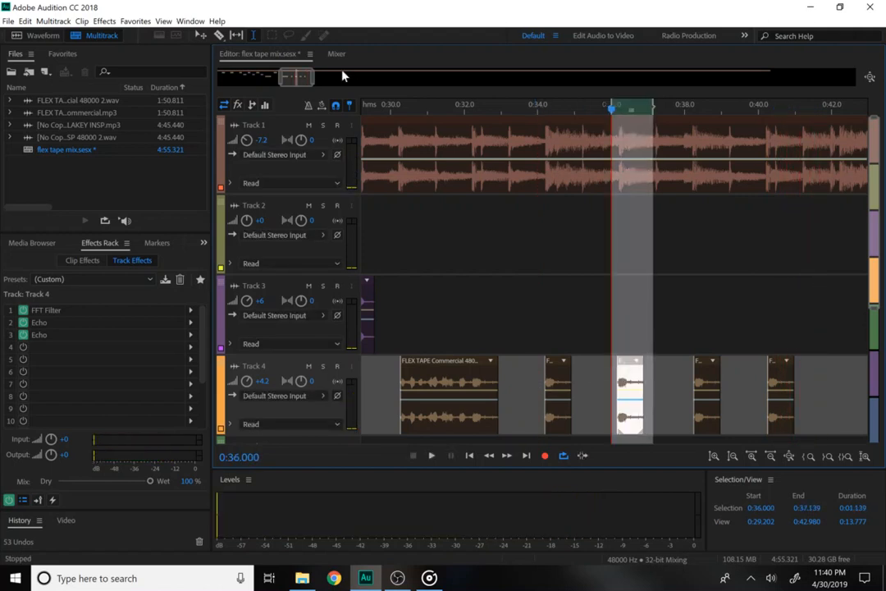
Add a Pitch Shifter to Track 4 lowering the pitch by 3 semitones.
{"action": "left_click", "coordinate": [106, 21]}
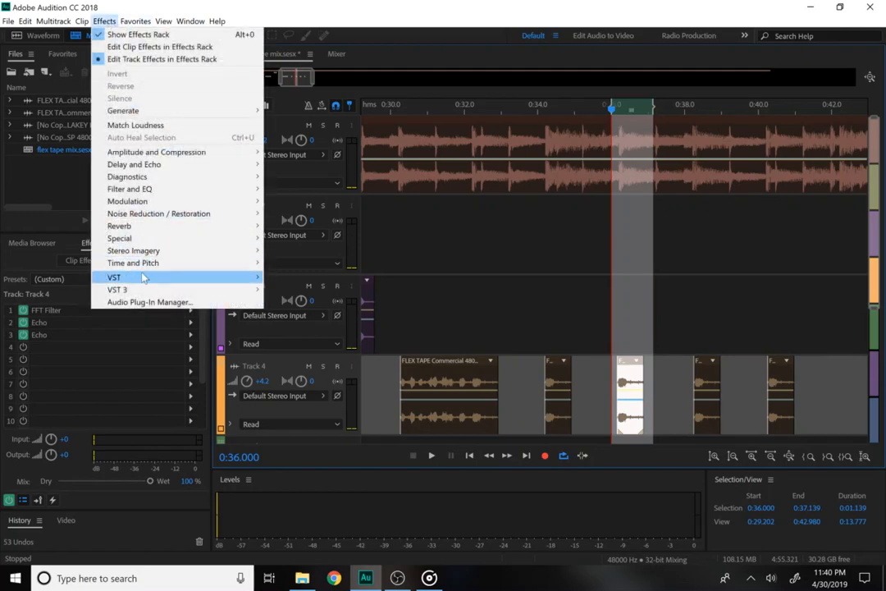
{"action": "mouse_move", "coordinate": [206, 262]}
{"action": "left_click", "coordinate": [312, 301]}
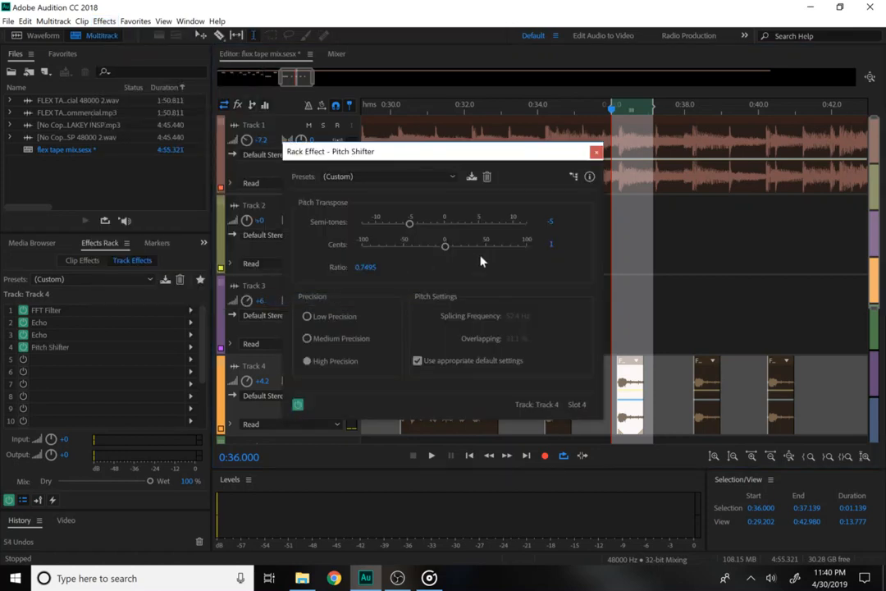
{"action": "left_click_drag", "start_coordinate": [410, 224], "coordinate": [425, 234]}
{"action": "left_click", "coordinate": [594, 152]}
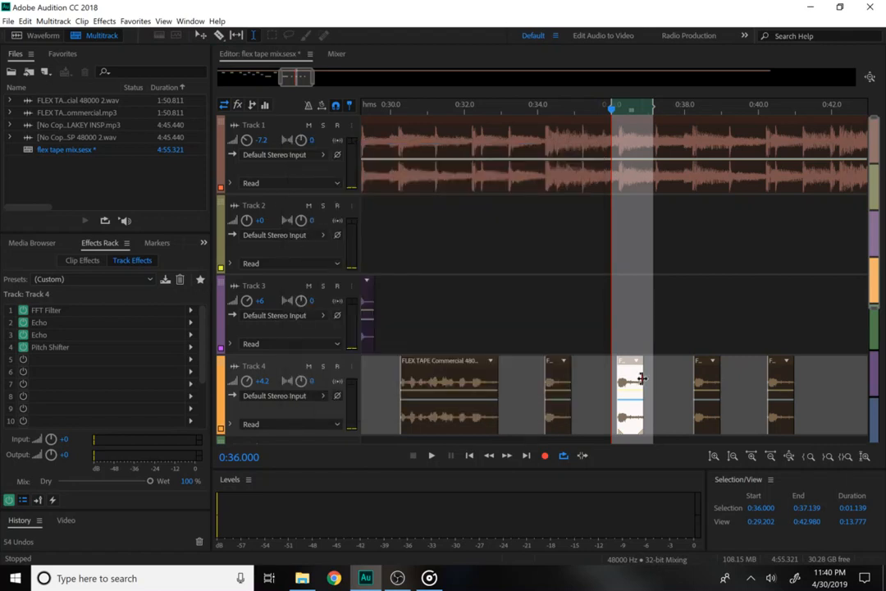
Select the 0:38 snippet and add another Pitch Shifter to Track 4.
{"action": "left_click", "coordinate": [706, 390]}
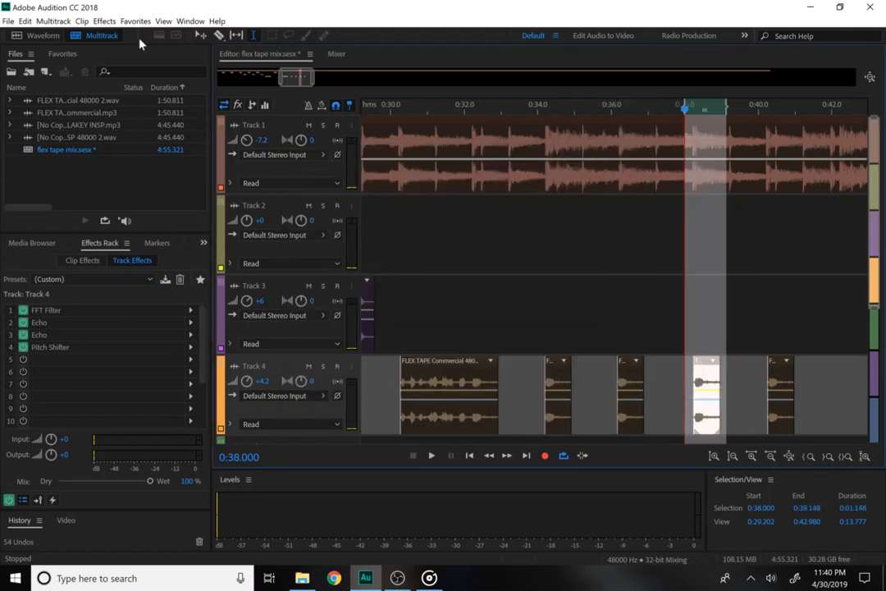
{"action": "left_click", "coordinate": [104, 20]}
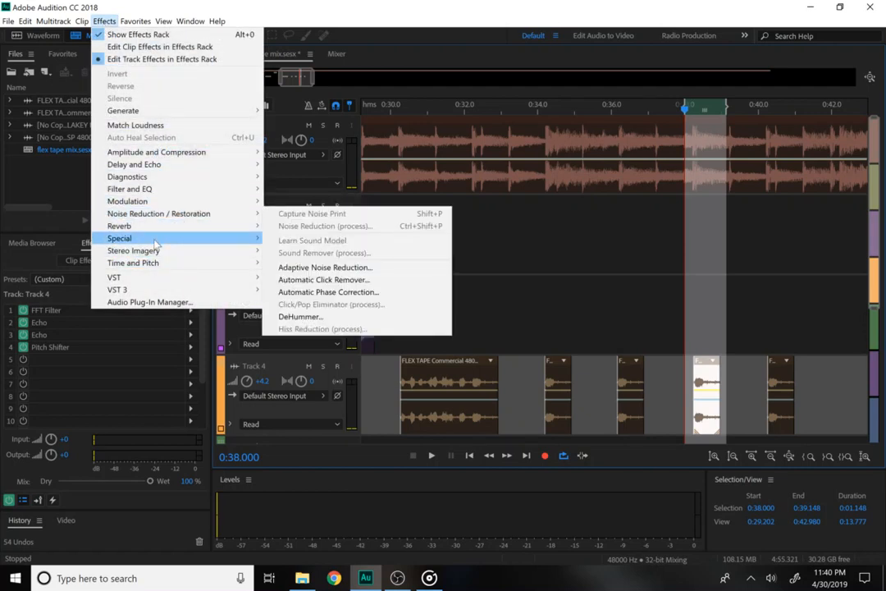
{"action": "mouse_move", "coordinate": [215, 264]}
{"action": "left_click", "coordinate": [305, 301]}
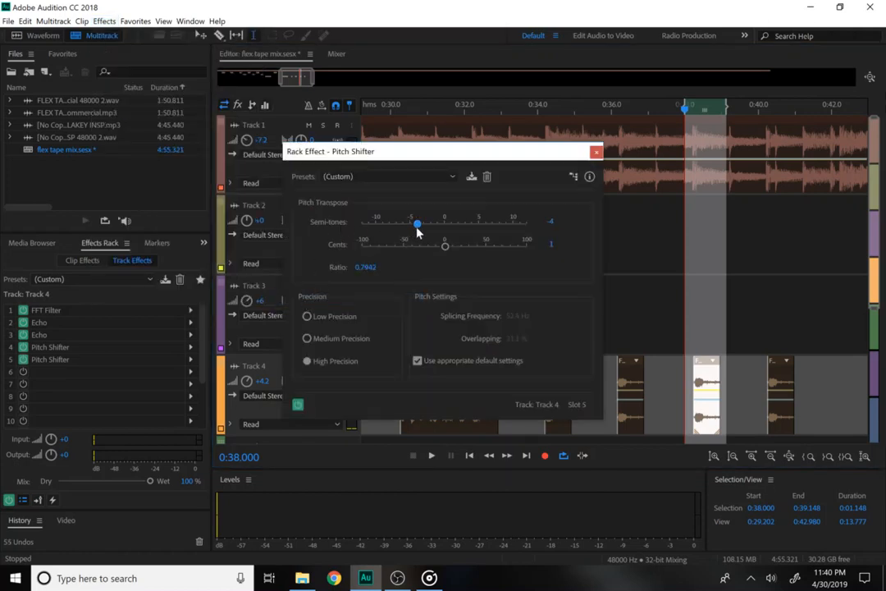
{"action": "left_click", "coordinate": [597, 153]}
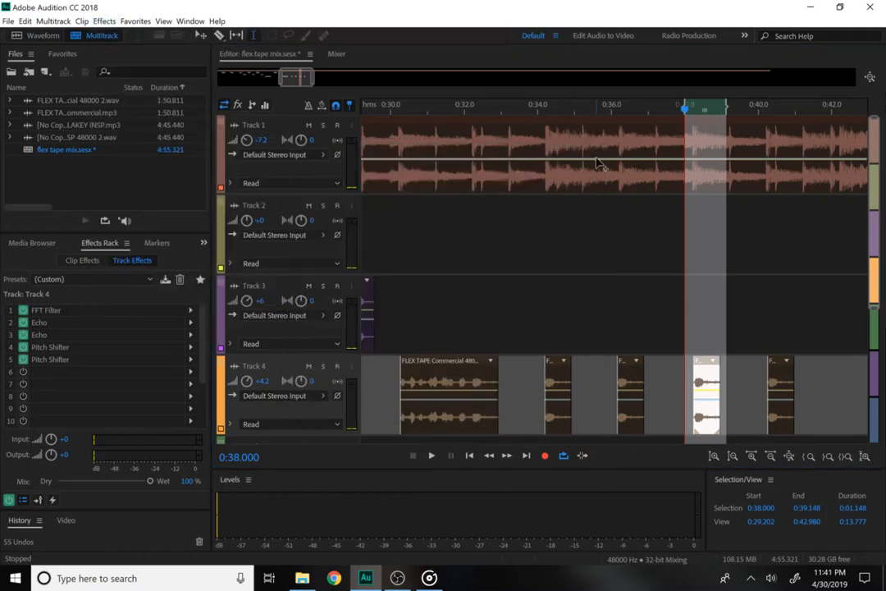
Select the last snippet and add a third Pitch Shifter set to -6 semitones.
{"action": "left_click_drag", "start_coordinate": [753, 385], "coordinate": [805, 386]}
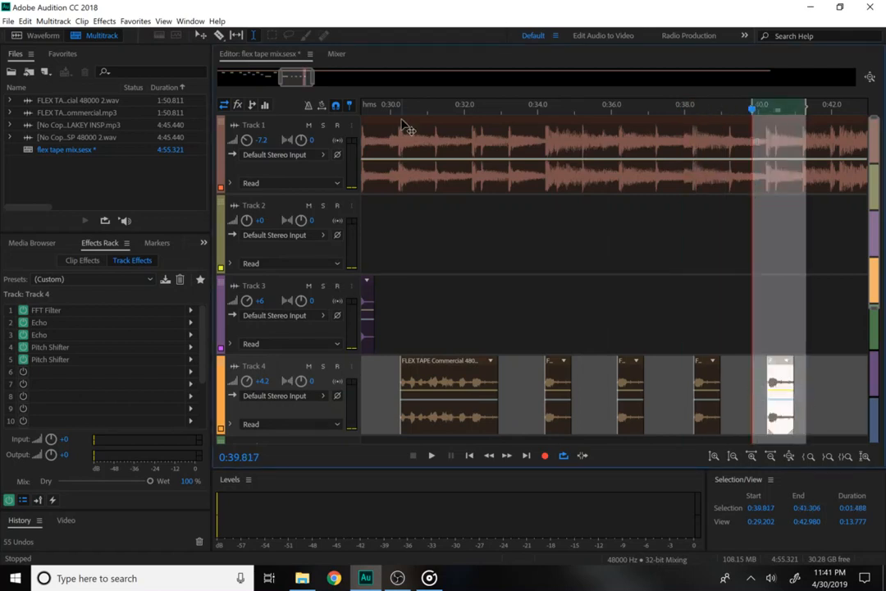
{"action": "left_click", "coordinate": [100, 23]}
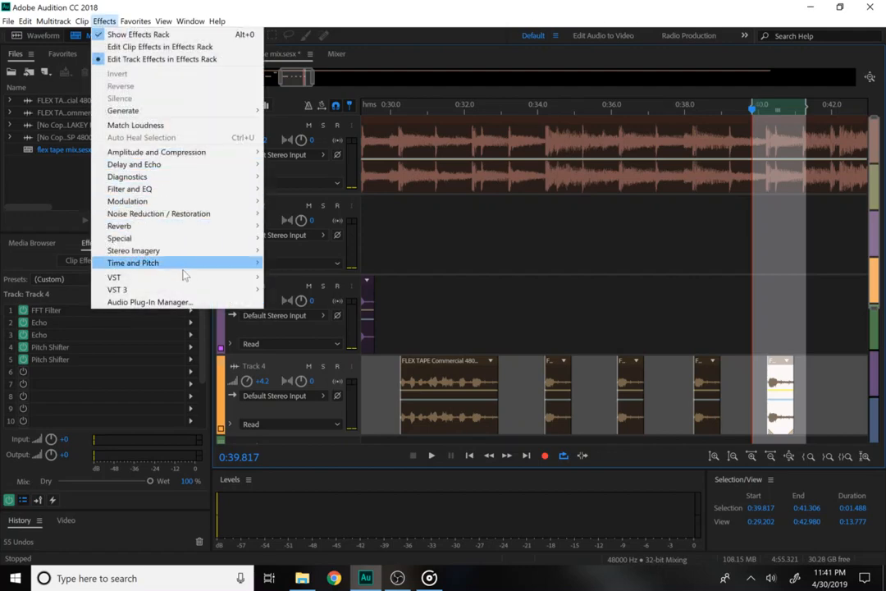
{"action": "mouse_move", "coordinate": [185, 270]}
{"action": "left_click", "coordinate": [304, 300]}
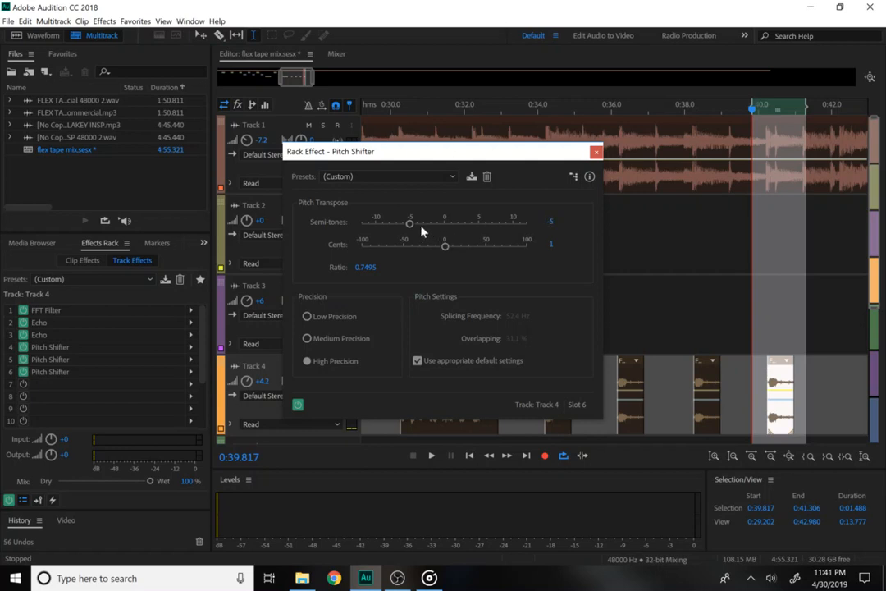
{"action": "left_click", "coordinate": [596, 154]}
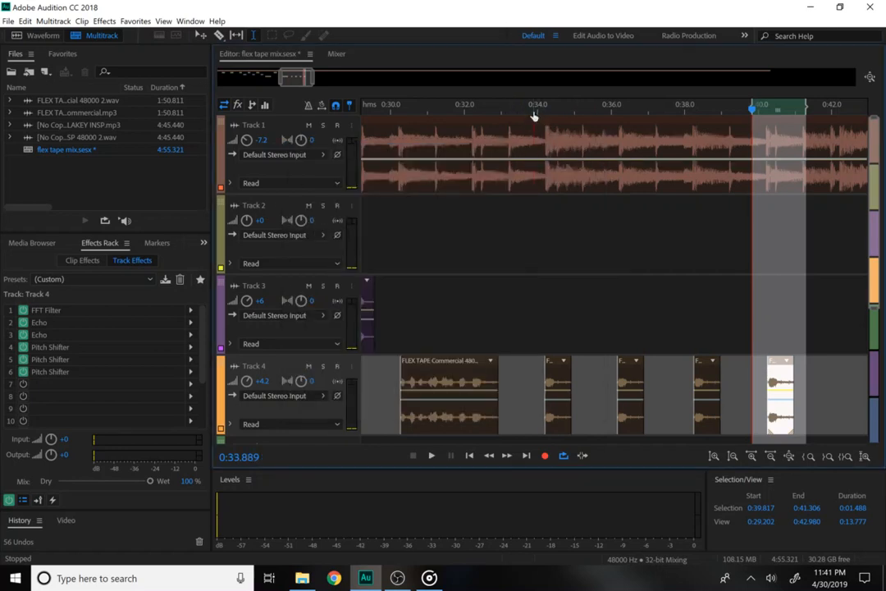
Play the mix from about 0:33.5 and park the playhead at 0:34 on Track 4.
{"action": "key", "text": "space"}
{"action": "key", "text": "space"}
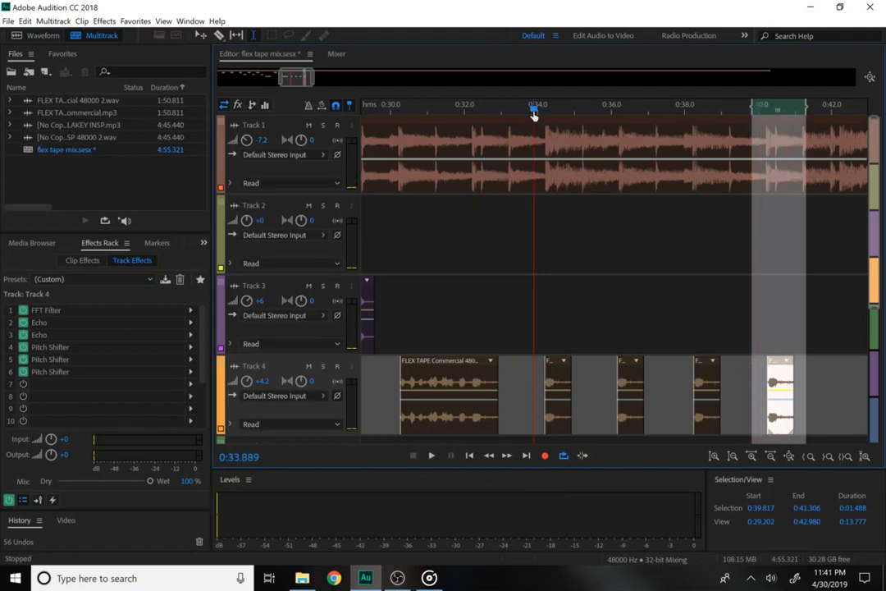
{"action": "left_click", "coordinate": [519, 267]}
{"action": "key", "text": "space"}
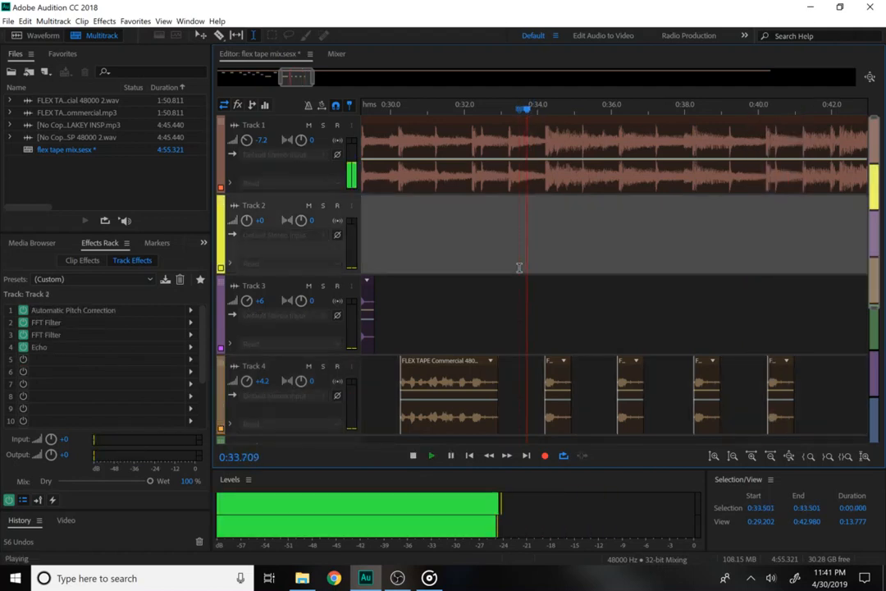
{"action": "key", "text": "space"}
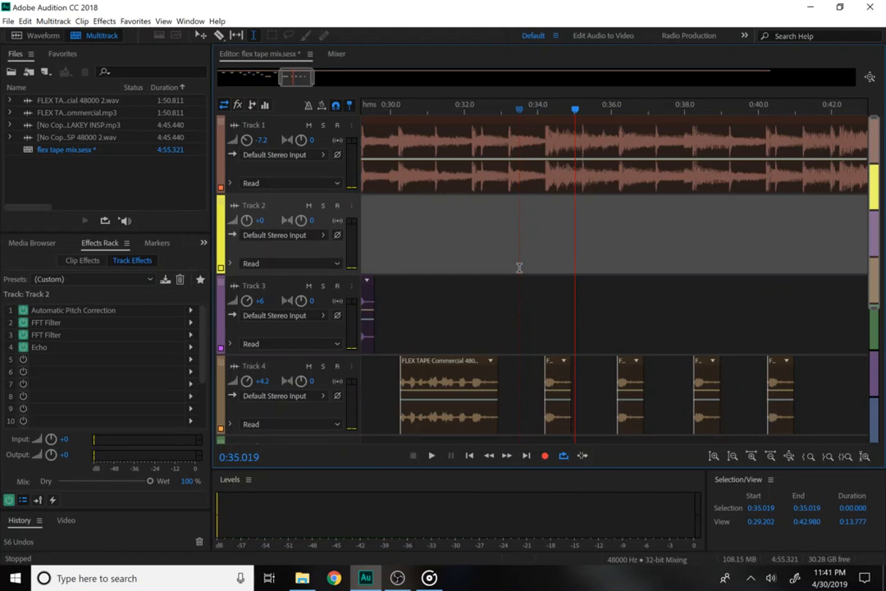
{"action": "key", "text": "space"}
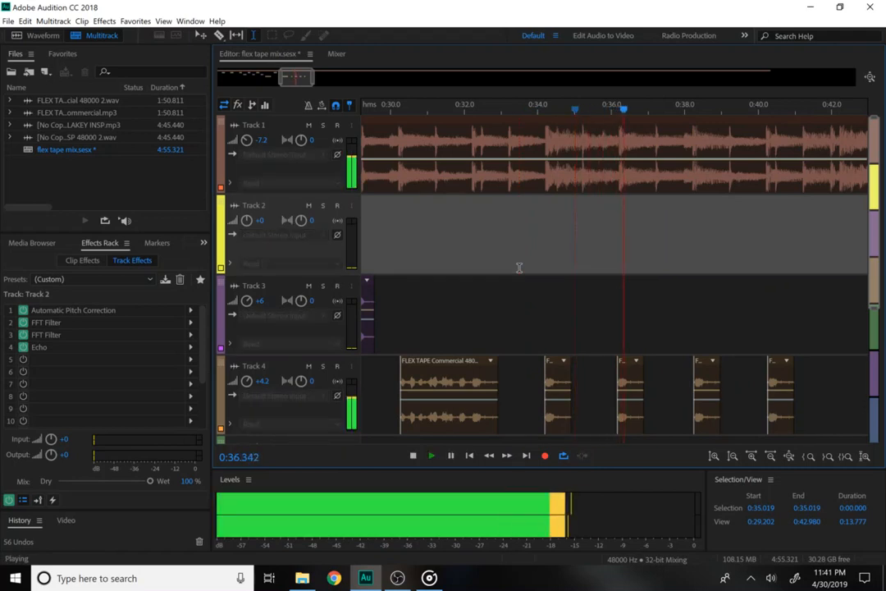
{"action": "key", "text": "space"}
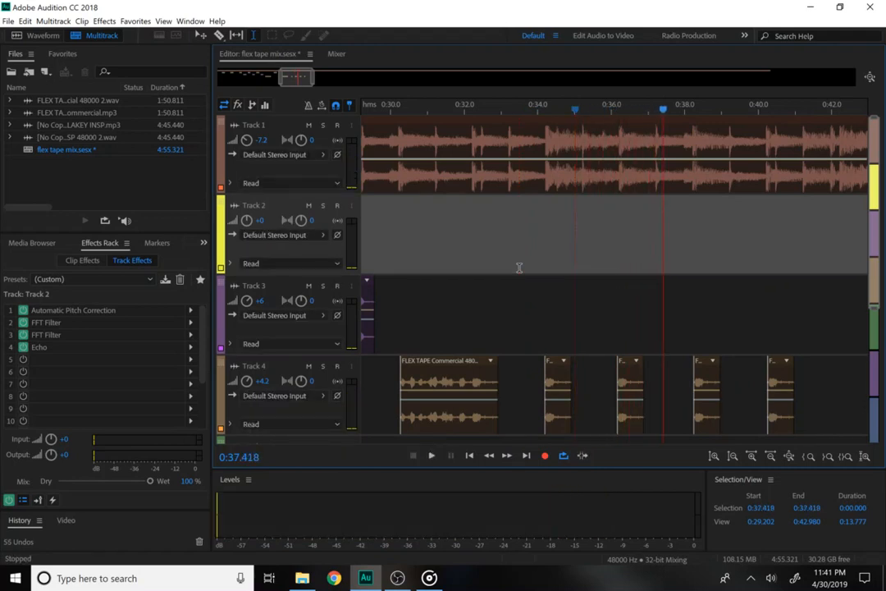
{"action": "left_click", "coordinate": [536, 387]}
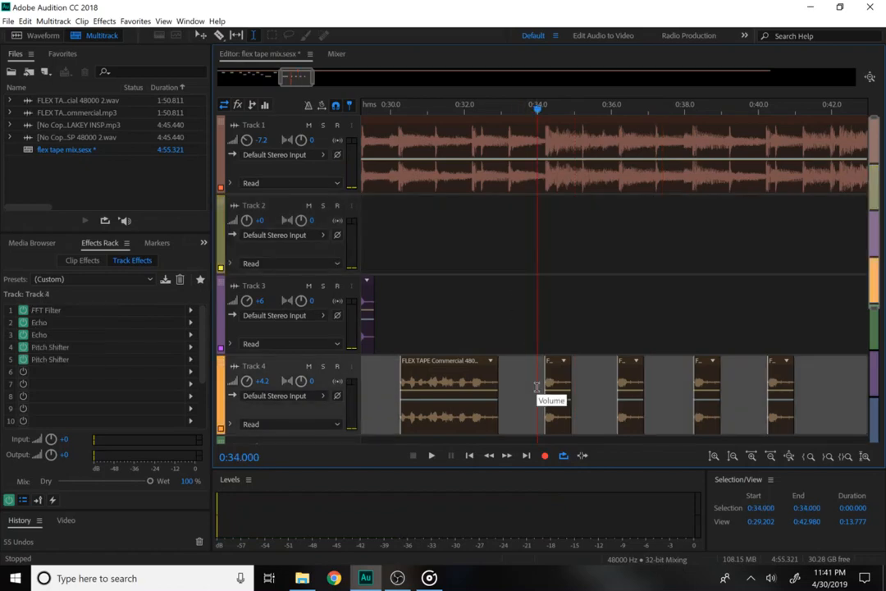
Undo the added Pitch Shifters, leaving the FFT Filter and two Echoes on Track 4.
{"action": "left_click", "coordinate": [25, 20]}
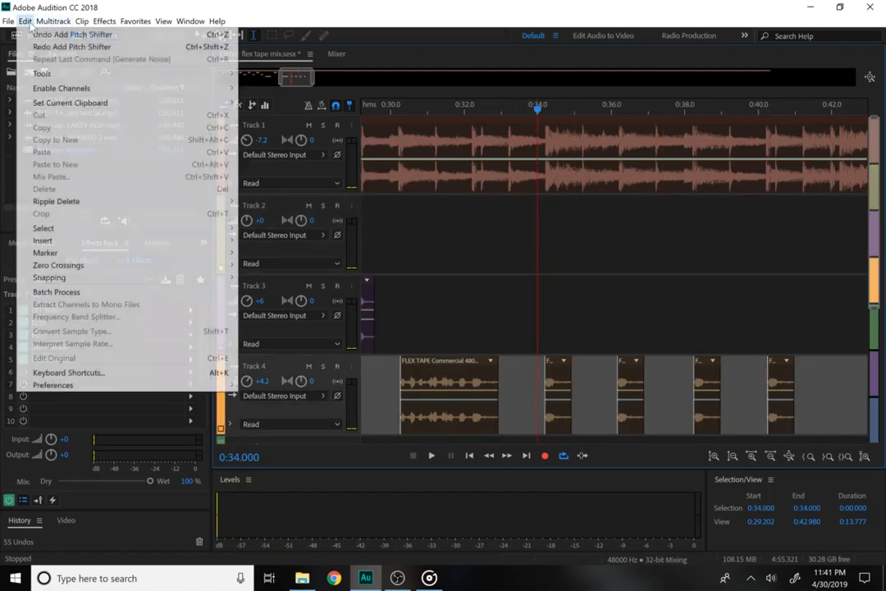
{"action": "left_click", "coordinate": [27, 31]}
{"action": "left_click", "coordinate": [25, 21]}
{"action": "left_click", "coordinate": [28, 33]}
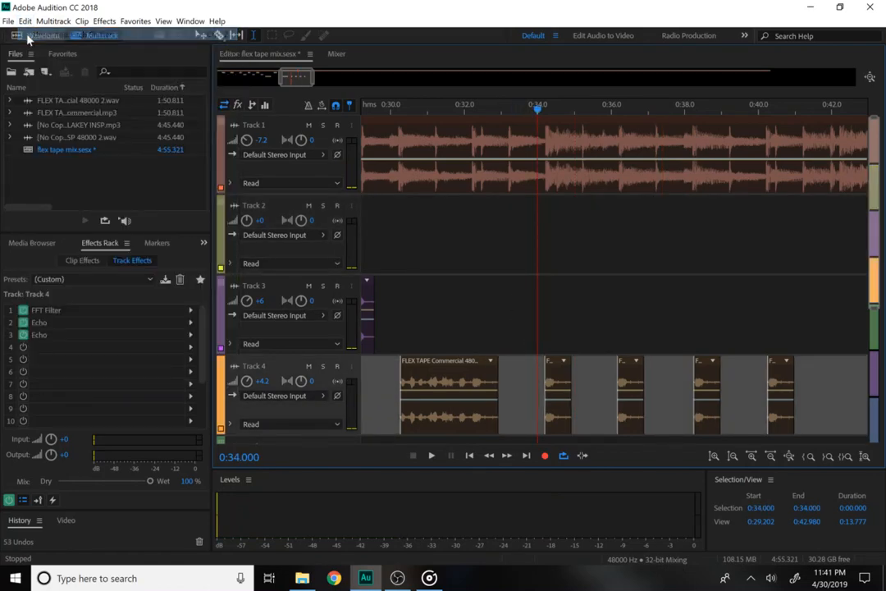
{"action": "left_click", "coordinate": [24, 20]}
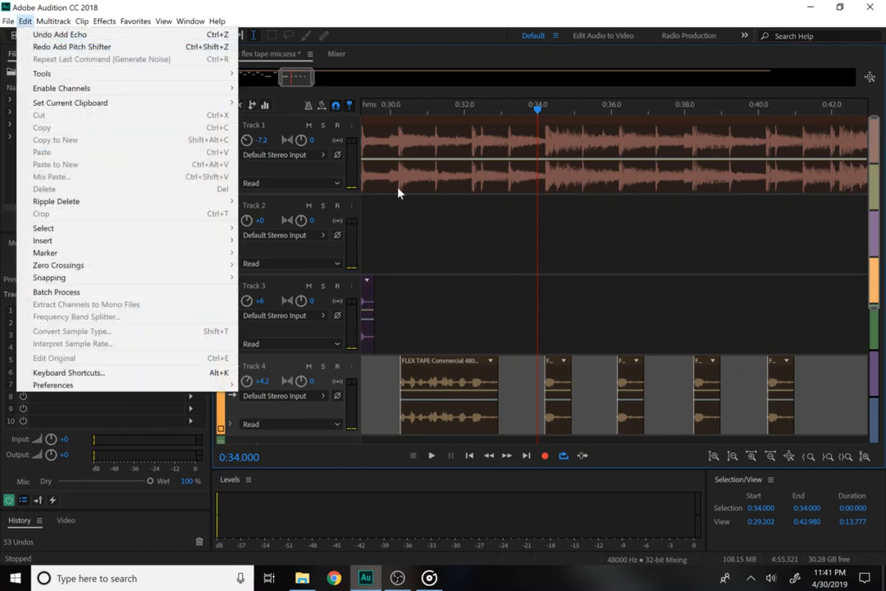
{"action": "left_click", "coordinate": [546, 375]}
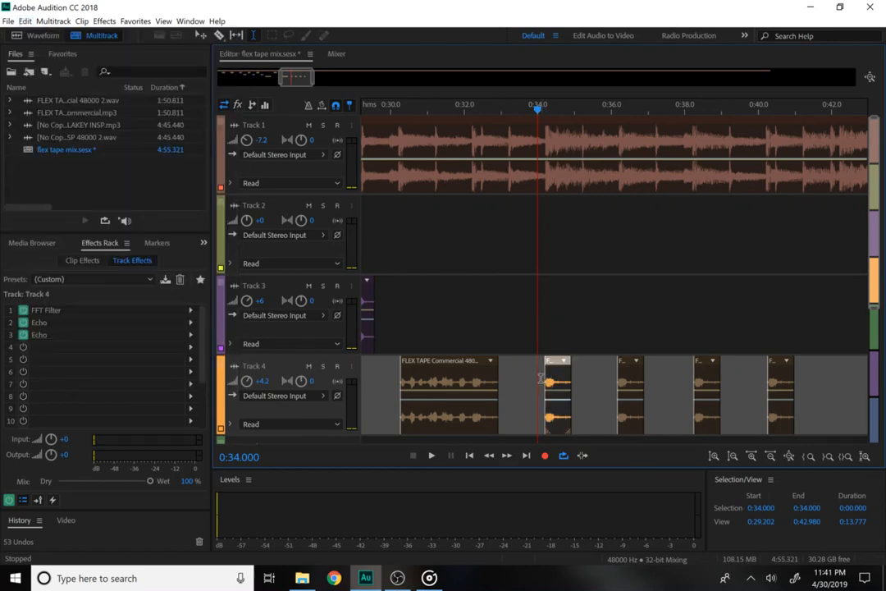
Select the time spans of the second and third small Track 4 clips.
{"action": "left_click", "coordinate": [541, 379]}
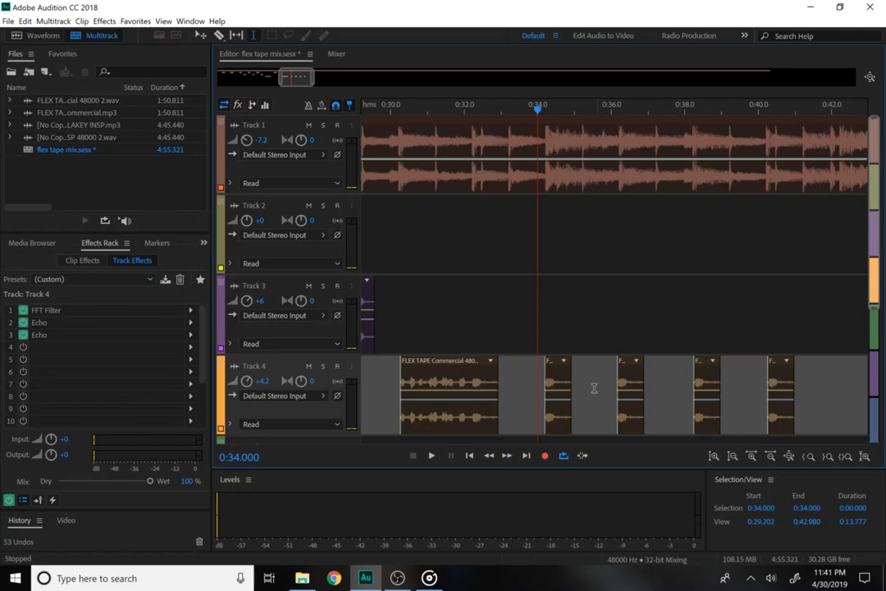
{"action": "left_click", "coordinate": [564, 395]}
{"action": "left_click_drag", "start_coordinate": [545, 386], "coordinate": [573, 395]}
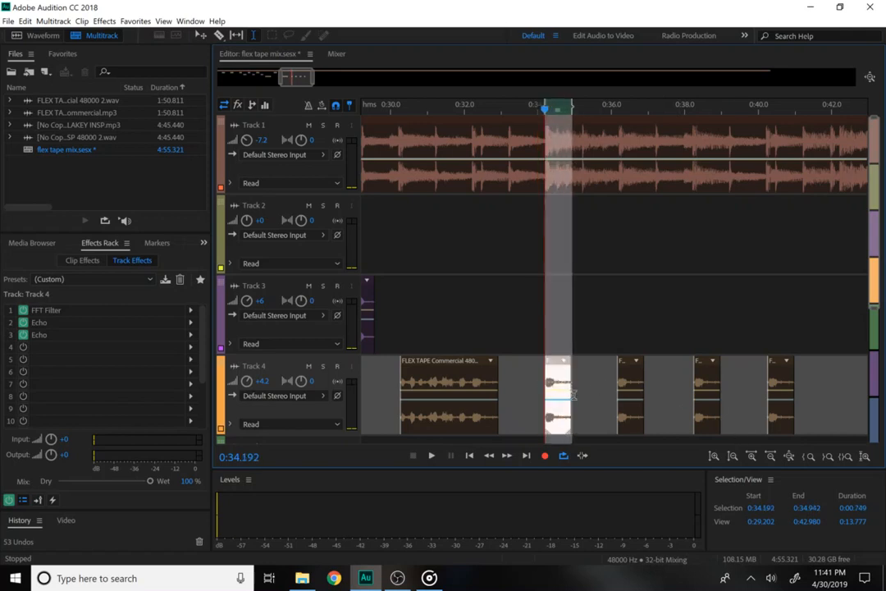
{"action": "left_click", "coordinate": [619, 389]}
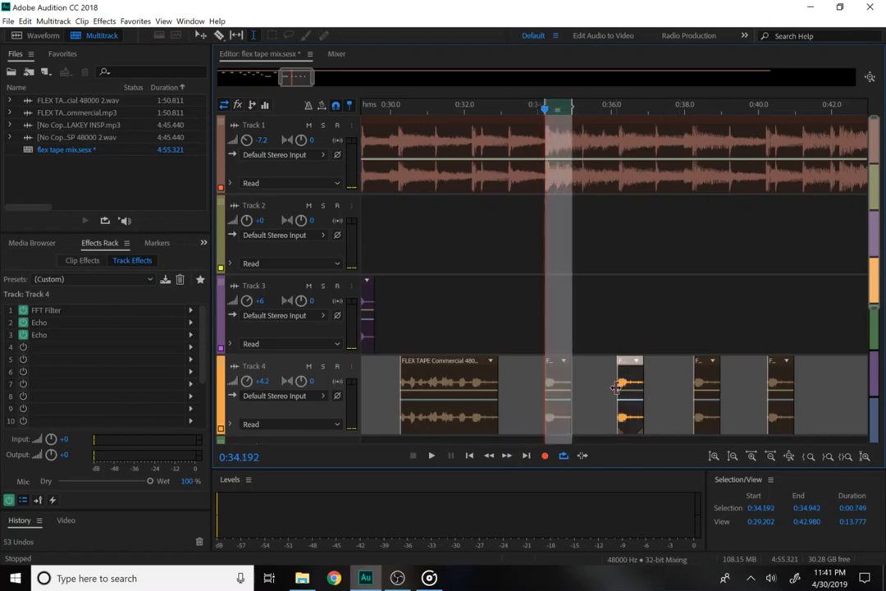
{"action": "left_click_drag", "start_coordinate": [617, 389], "coordinate": [675, 390]}
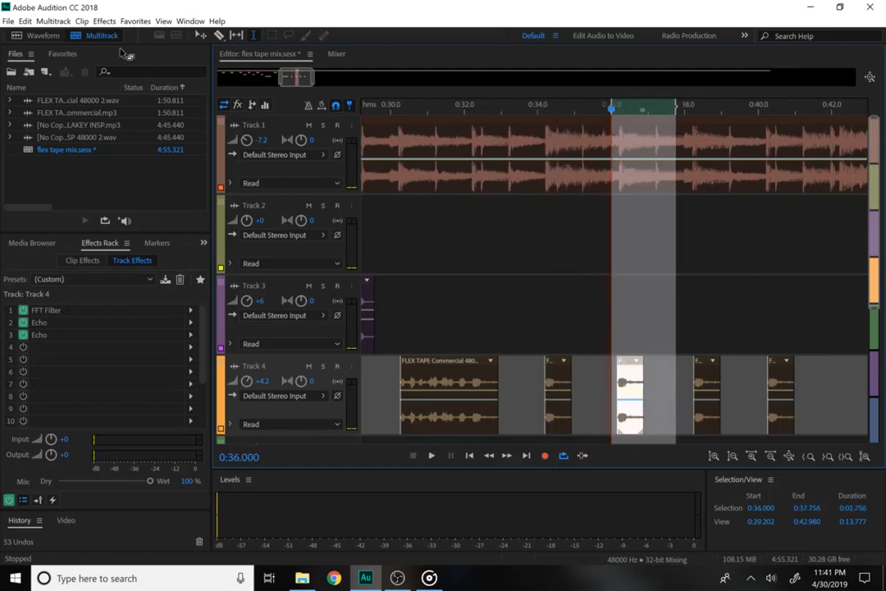
{"action": "left_click", "coordinate": [104, 20]}
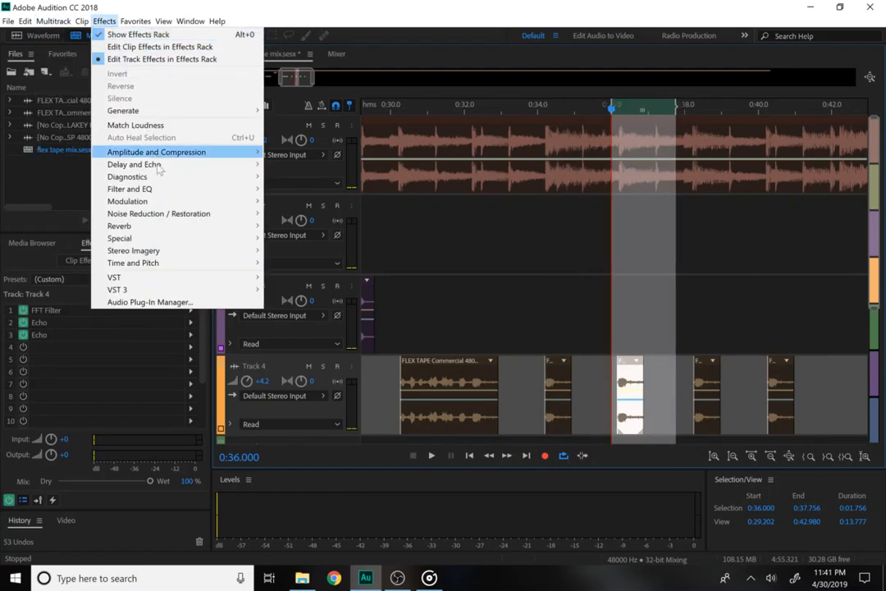
{"action": "mouse_move", "coordinate": [164, 263]}
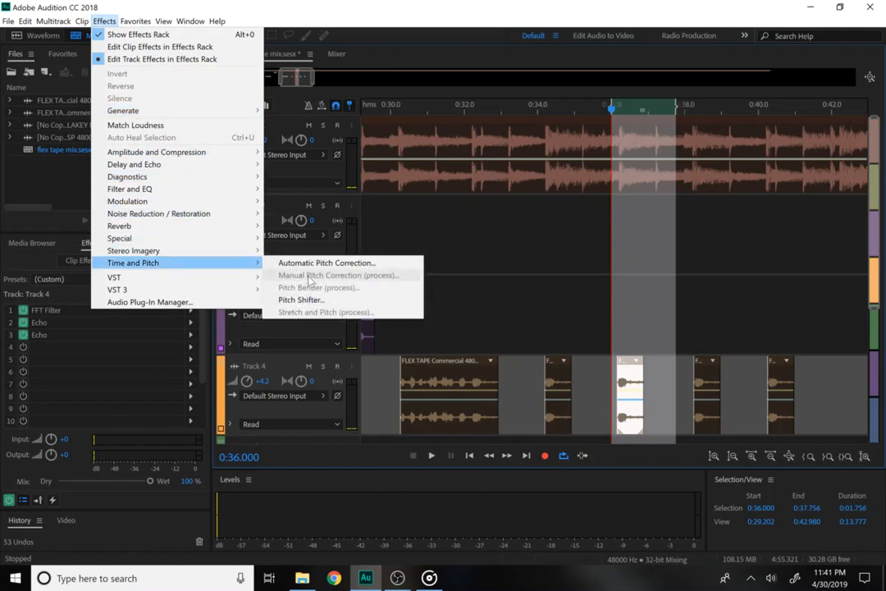
{"action": "left_click", "coordinate": [304, 299]}
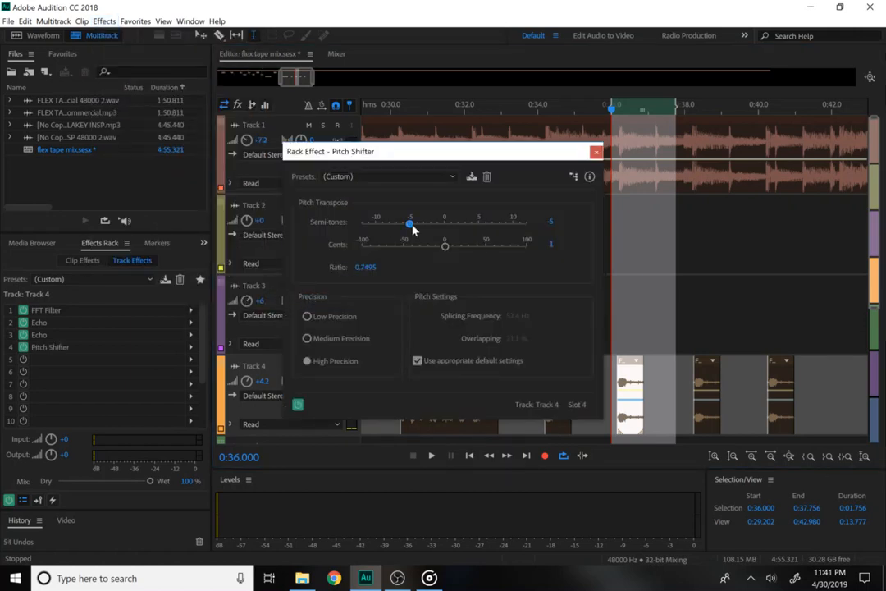
{"action": "left_click_drag", "start_coordinate": [413, 228], "coordinate": [425, 233]}
{"action": "left_click", "coordinate": [597, 152]}
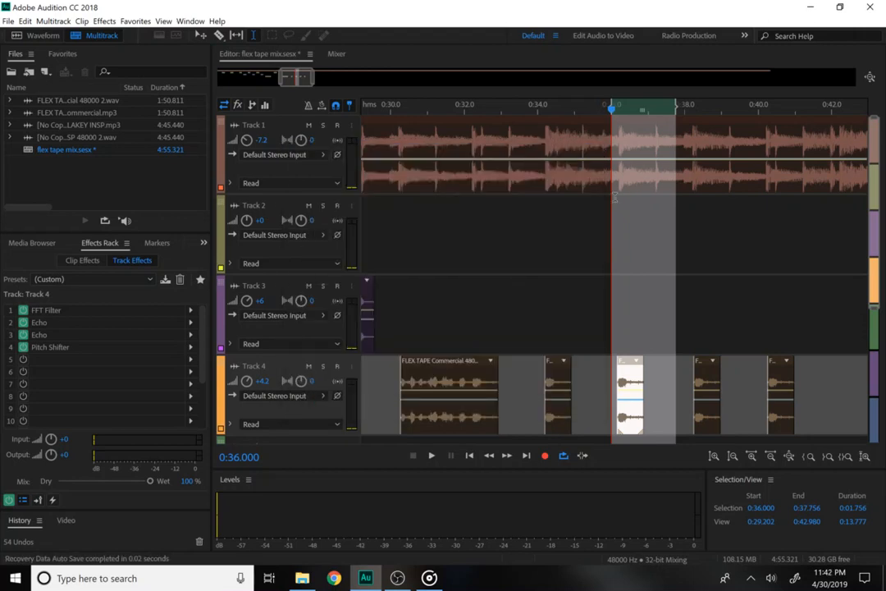
{"action": "left_click", "coordinate": [538, 362]}
{"action": "key", "text": "space"}
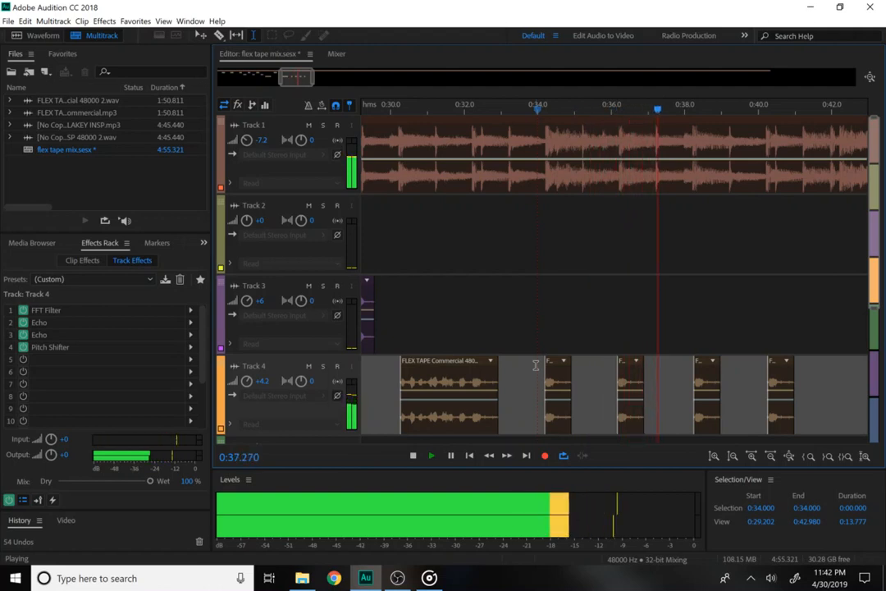
{"action": "key", "text": "space"}
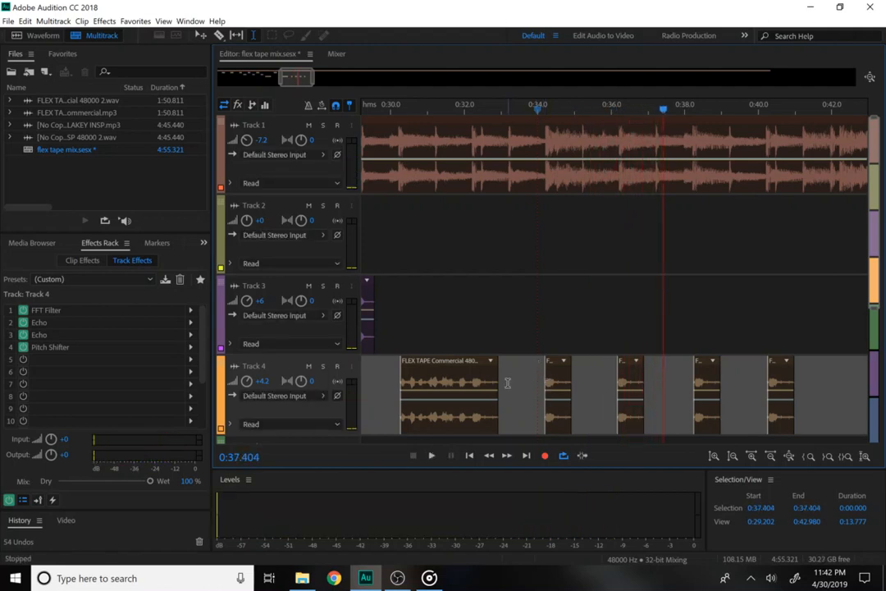
{"action": "left_click", "coordinate": [411, 384]}
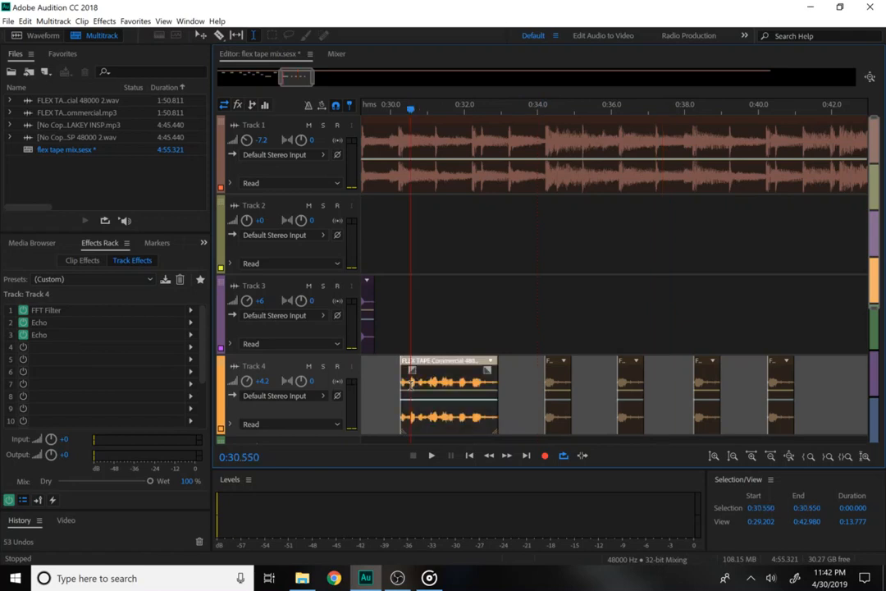
{"action": "left_click", "coordinate": [539, 400]}
{"action": "key", "text": "space"}
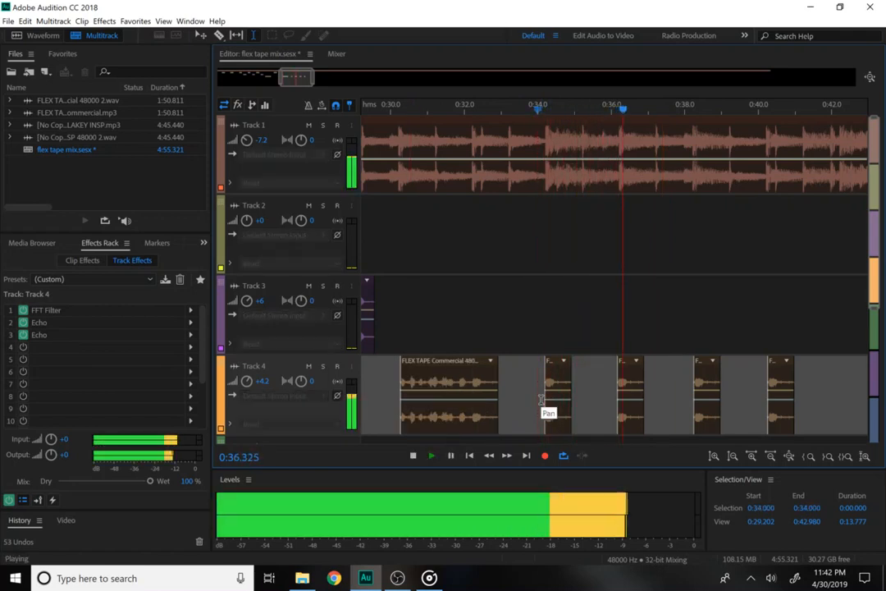
{"action": "key", "text": "space"}
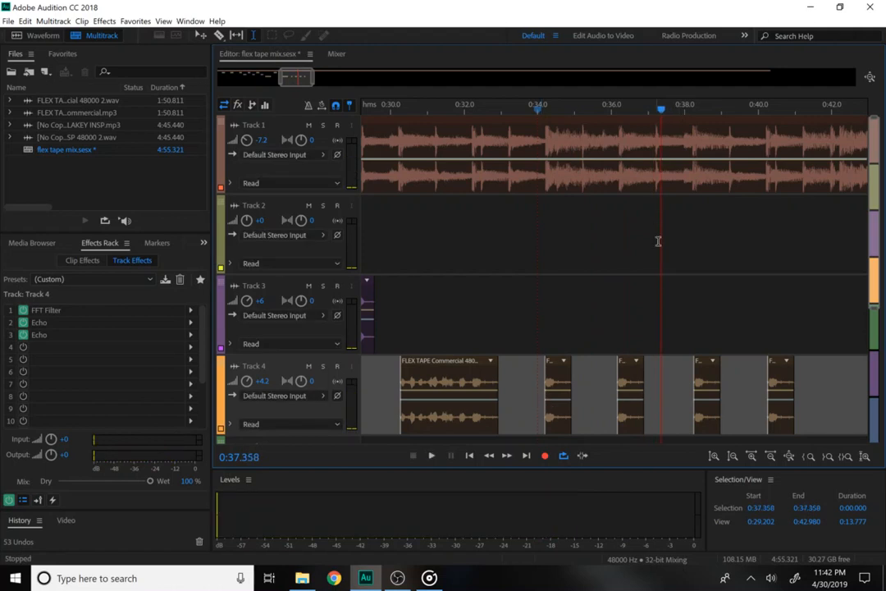
Move the last three small FLEX TAPE clips from Track 4 down onto Track 5.
{"action": "left_click_drag", "start_coordinate": [884, 276], "coordinate": [883, 380]}
{"action": "left_click", "coordinate": [813, 279]}
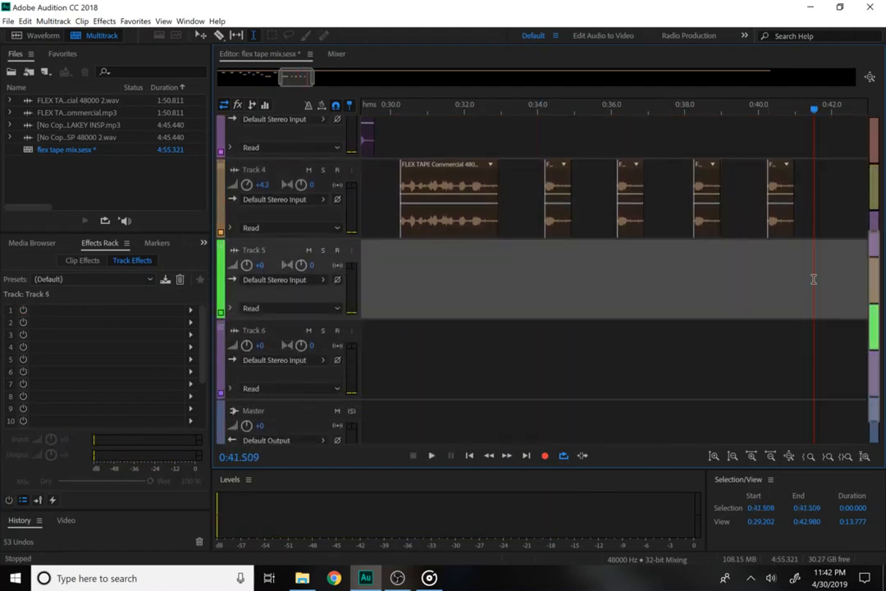
{"action": "left_click", "coordinate": [631, 191]}
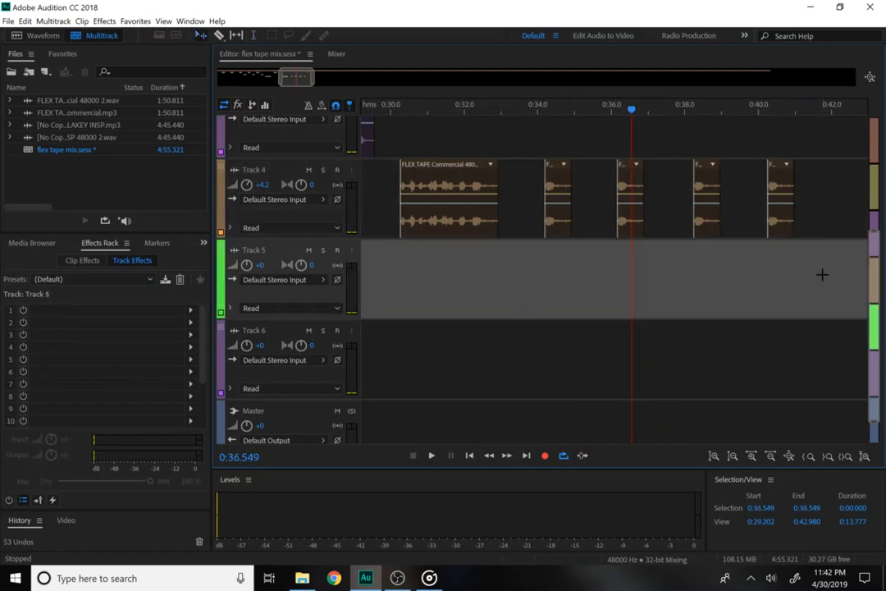
{"action": "left_click_drag", "start_coordinate": [820, 275], "coordinate": [628, 283]}
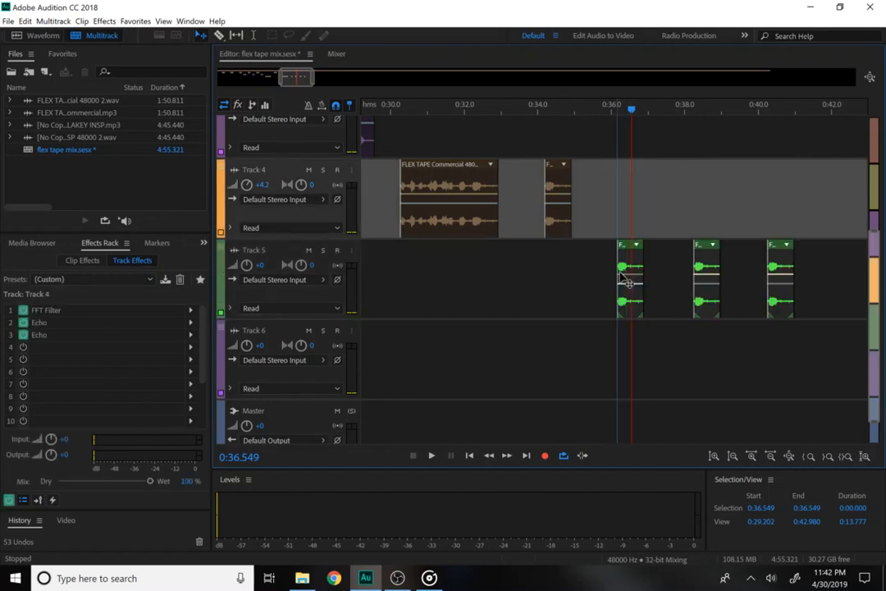
{"action": "left_click", "coordinate": [809, 335]}
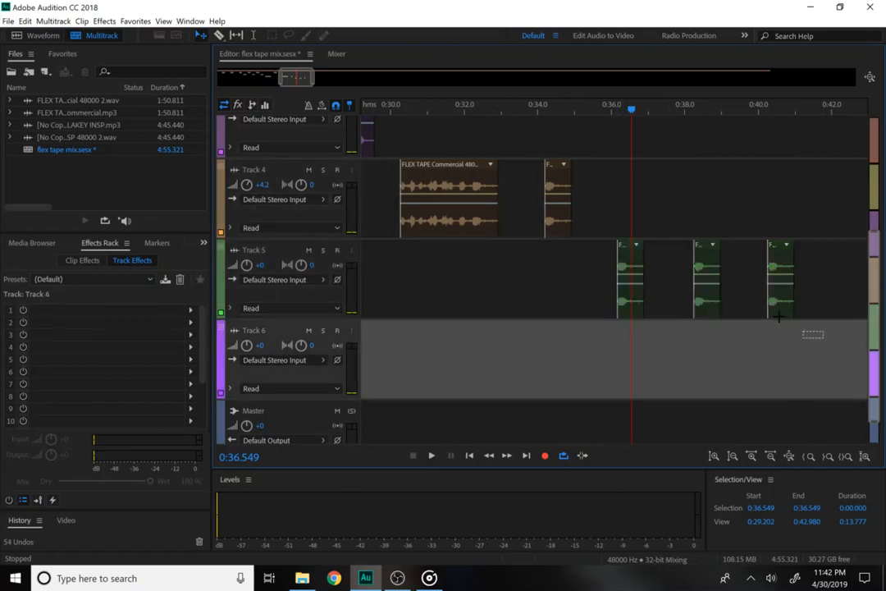
Move two of those clips to Track 6 and the last one to a new Track 7.
{"action": "left_click_drag", "start_coordinate": [713, 289], "coordinate": [714, 338]}
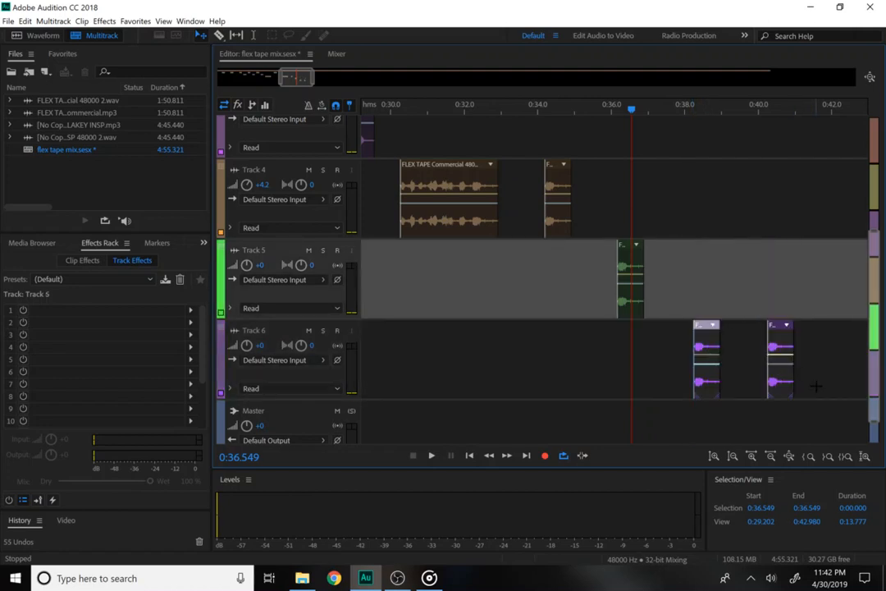
{"action": "left_click", "coordinate": [808, 387]}
{"action": "left_click_drag", "start_coordinate": [794, 388], "coordinate": [792, 427]}
{"action": "left_click_drag", "start_coordinate": [578, 275], "coordinate": [681, 279]}
Add a Pitch Shifter to Track 5 set to -2 semitones.
{"action": "left_click", "coordinate": [105, 21]}
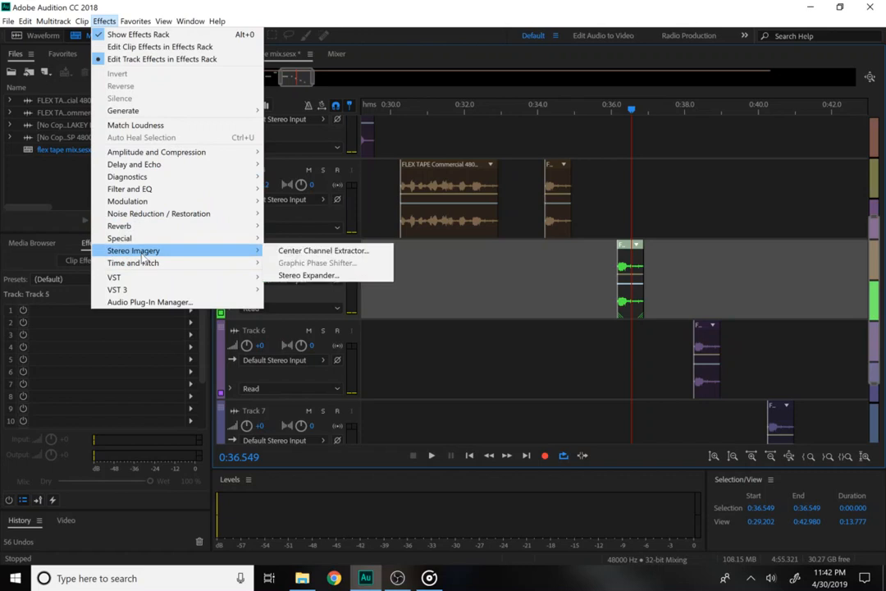
{"action": "left_click", "coordinate": [313, 300]}
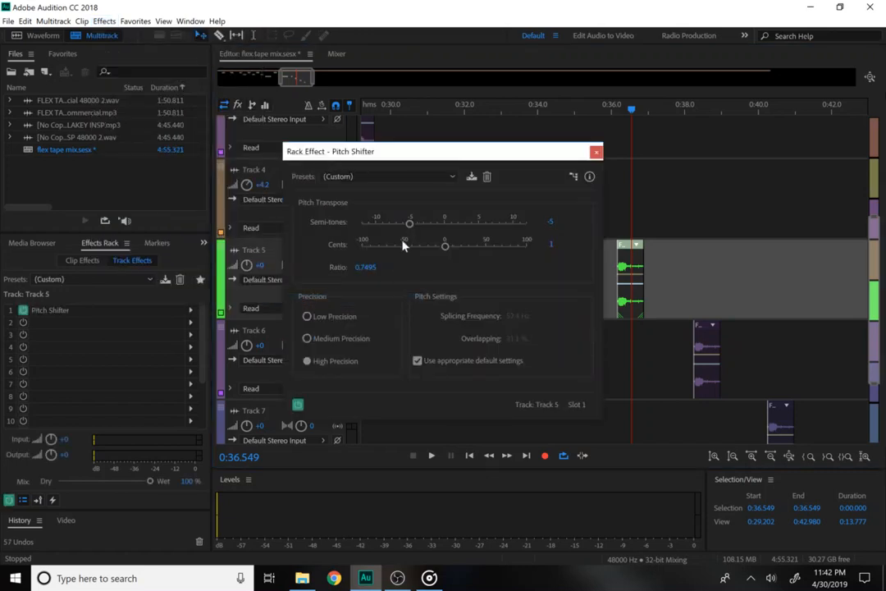
{"action": "left_click", "coordinate": [548, 222]}
{"action": "type", "text": "-2"}
{"action": "key", "text": "Return"}
{"action": "left_click", "coordinate": [596, 151]}
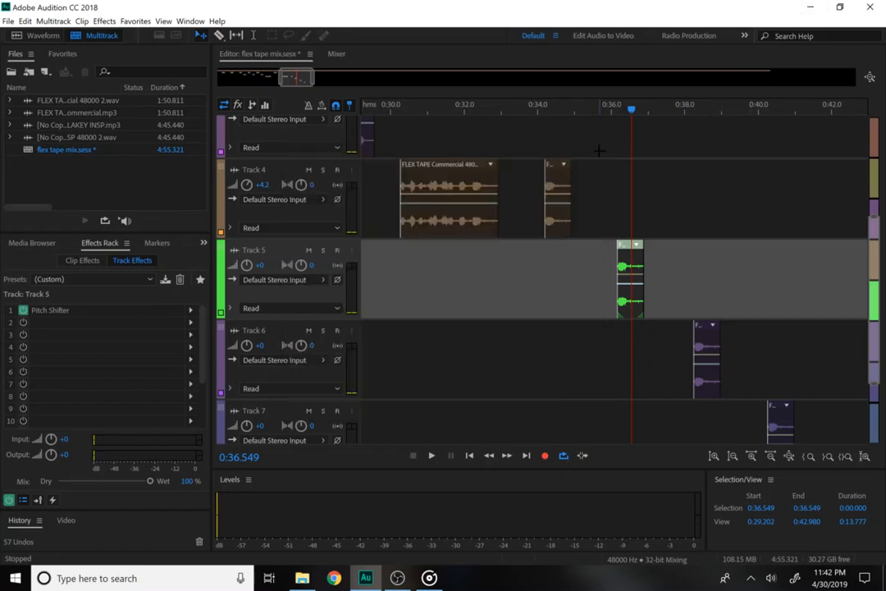
Add a Pitch Shifter to Track 6 lowering it by 4 semitones.
{"action": "left_click", "coordinate": [671, 350]}
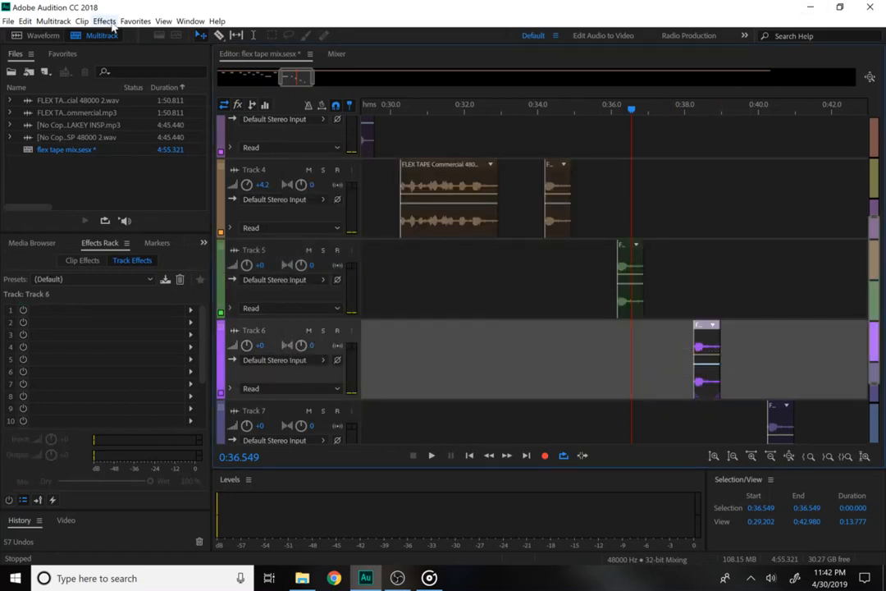
{"action": "left_click", "coordinate": [105, 20]}
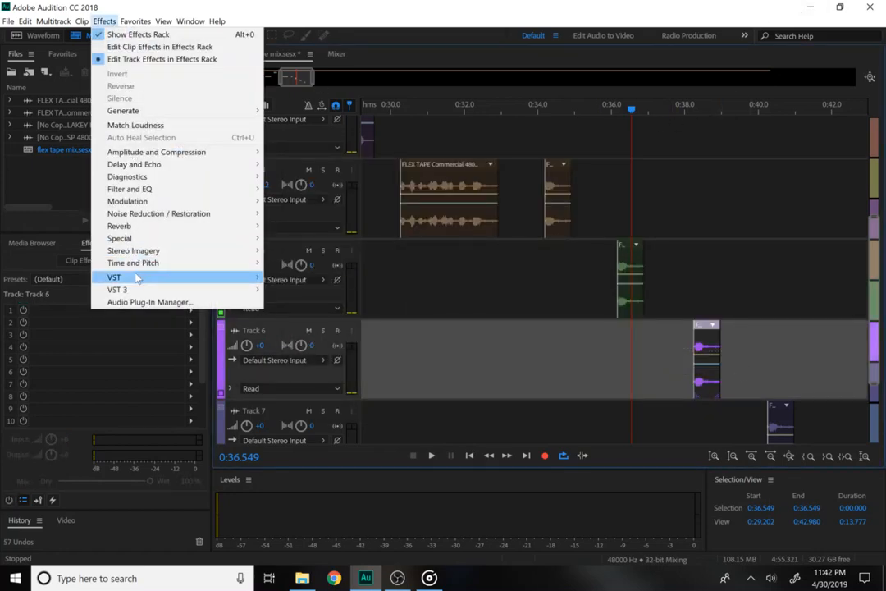
{"action": "mouse_move", "coordinate": [181, 262]}
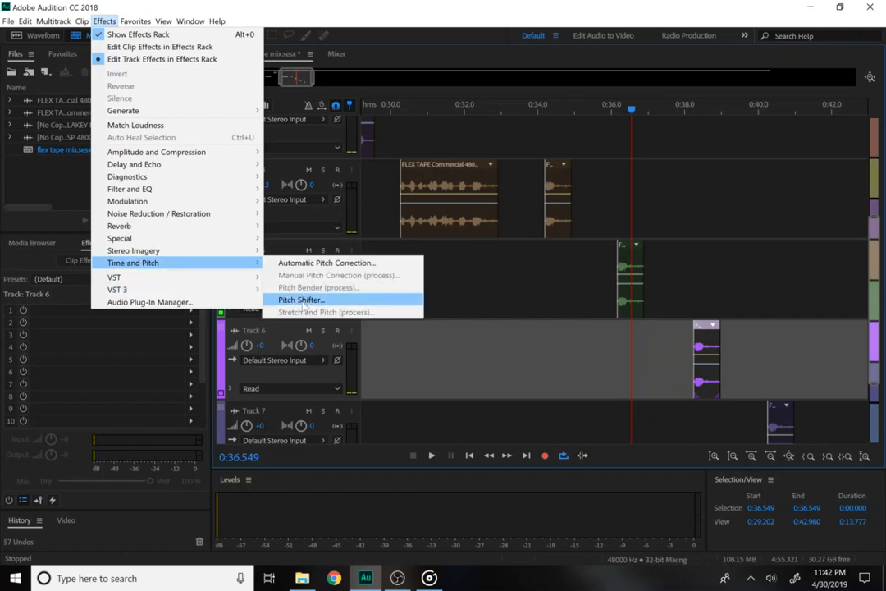
{"action": "left_click", "coordinate": [310, 300]}
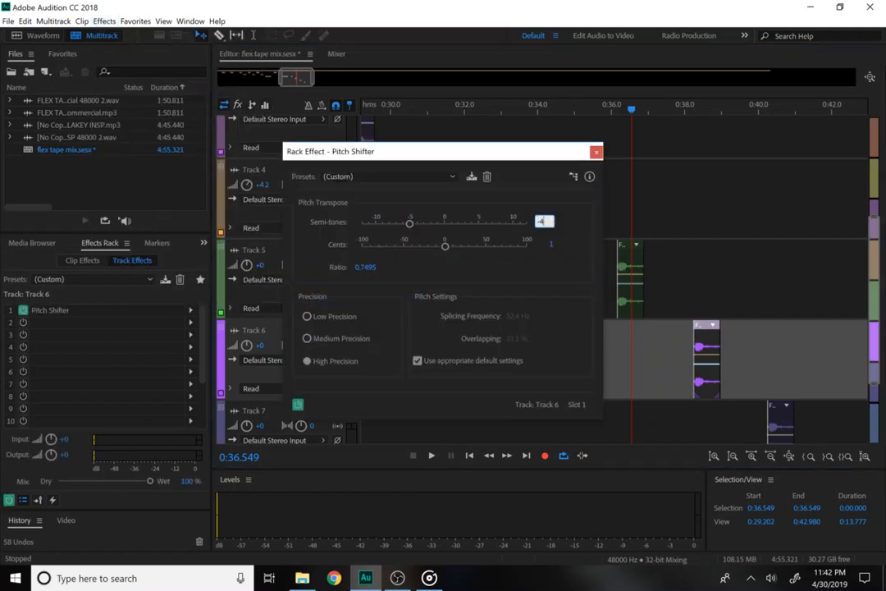
{"action": "type", "text": "-4"}
{"action": "key", "text": "Return"}
{"action": "left_click", "coordinate": [769, 414]}
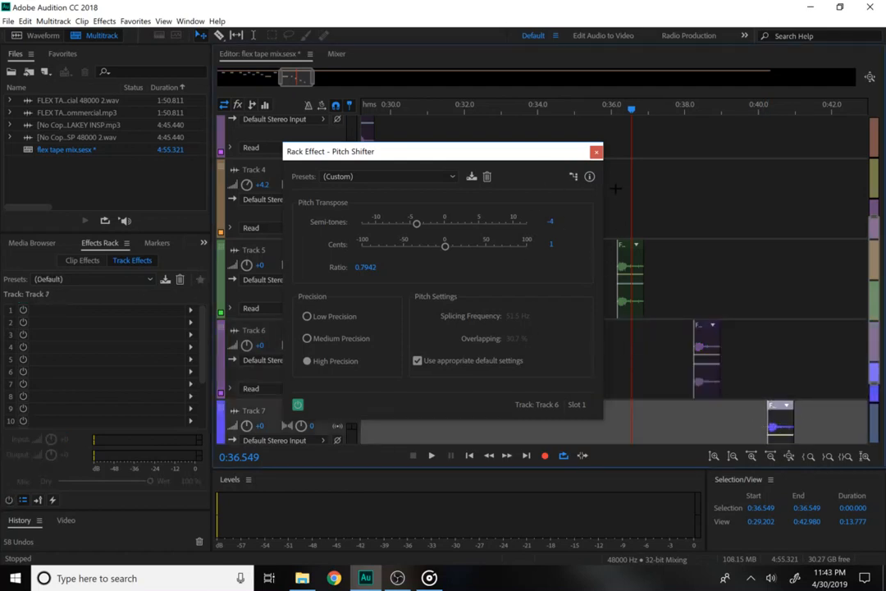
{"action": "left_click", "coordinate": [595, 152]}
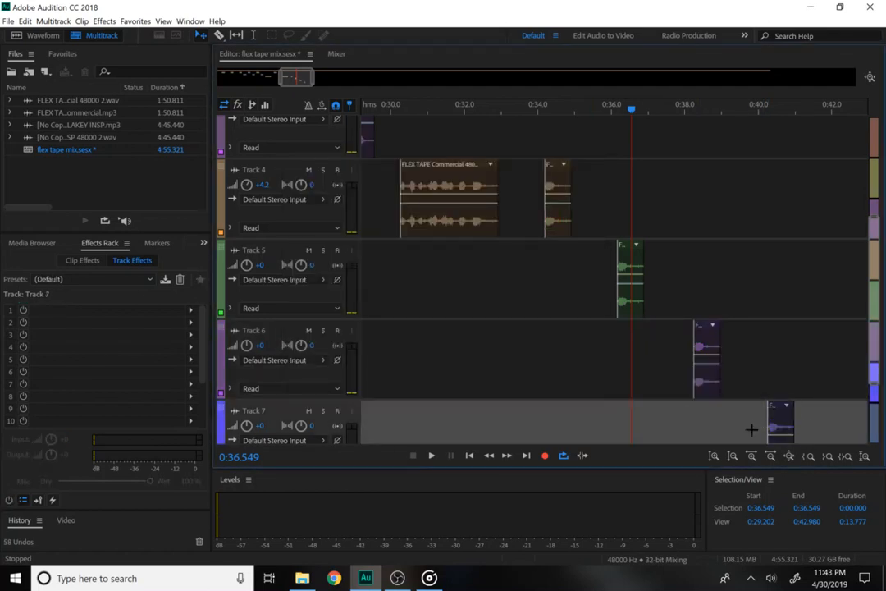
Add a Pitch Shifter to Track 7 lowering it by 6 semitones.
{"action": "left_click", "coordinate": [103, 20]}
{"action": "mouse_move", "coordinate": [174, 255]}
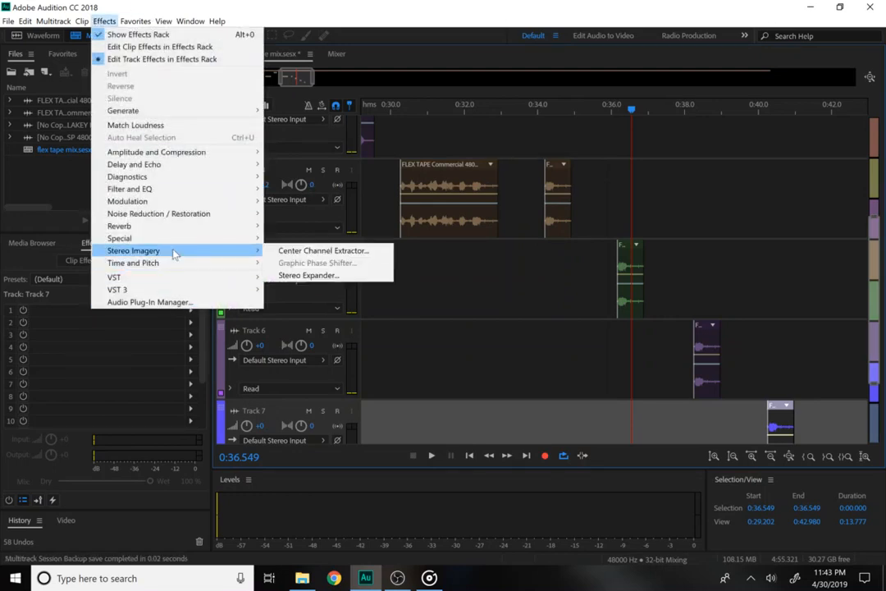
{"action": "left_click", "coordinate": [305, 300]}
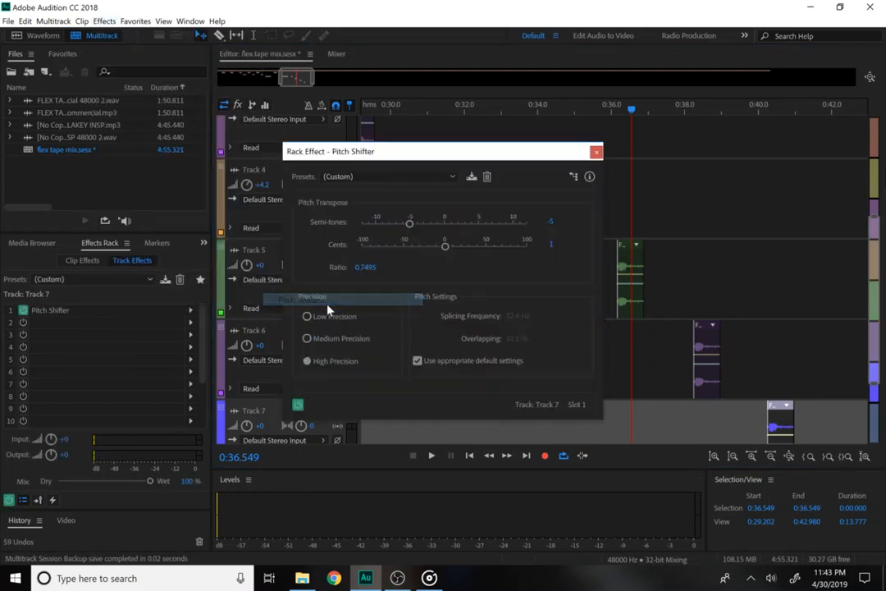
{"action": "left_click", "coordinate": [550, 222]}
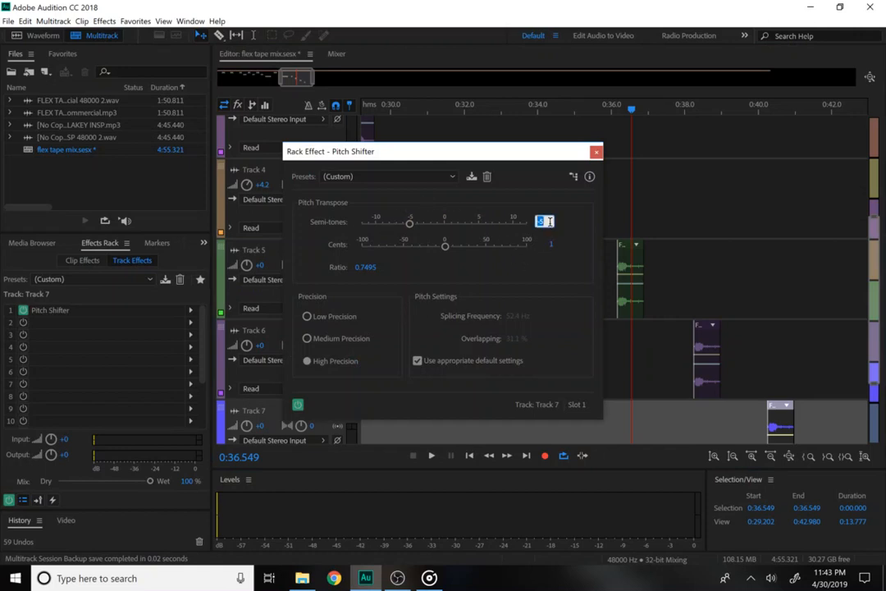
{"action": "type", "text": "-6"}
{"action": "key", "text": "Return"}
{"action": "left_click", "coordinate": [597, 153]}
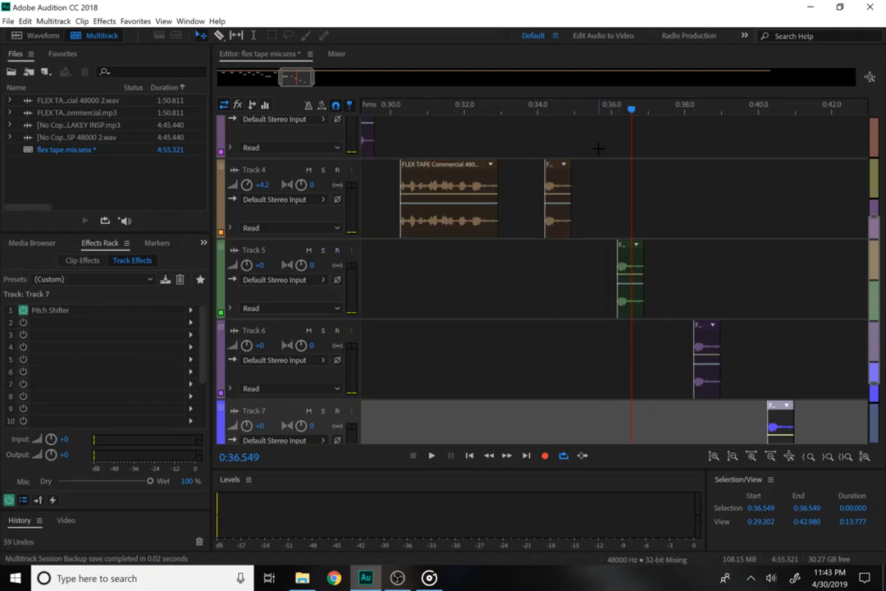
Play the pitched clips back from 0:33.58 and stop.
{"action": "left_click", "coordinate": [522, 107]}
{"action": "key", "text": "space"}
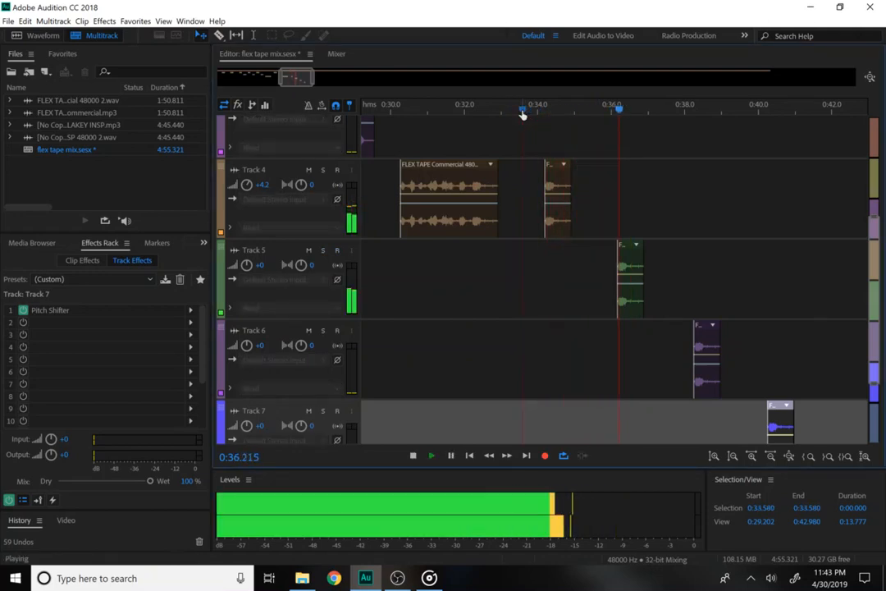
{"action": "key", "text": "space"}
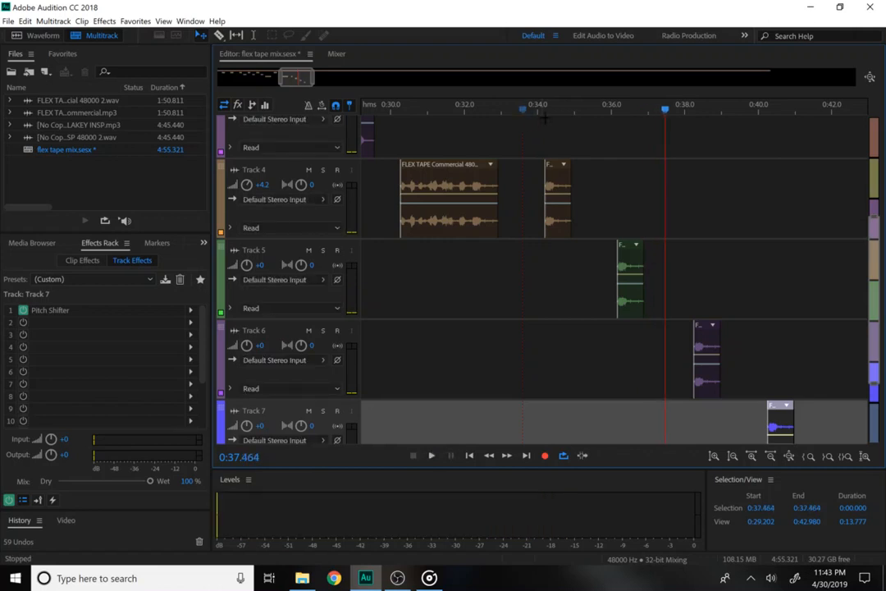
Select the 0:36.166–0:41.518 range across the clips on Tracks 5, 6 and 7.
{"action": "left_click", "coordinate": [566, 188]}
{"action": "left_click", "coordinate": [598, 271]}
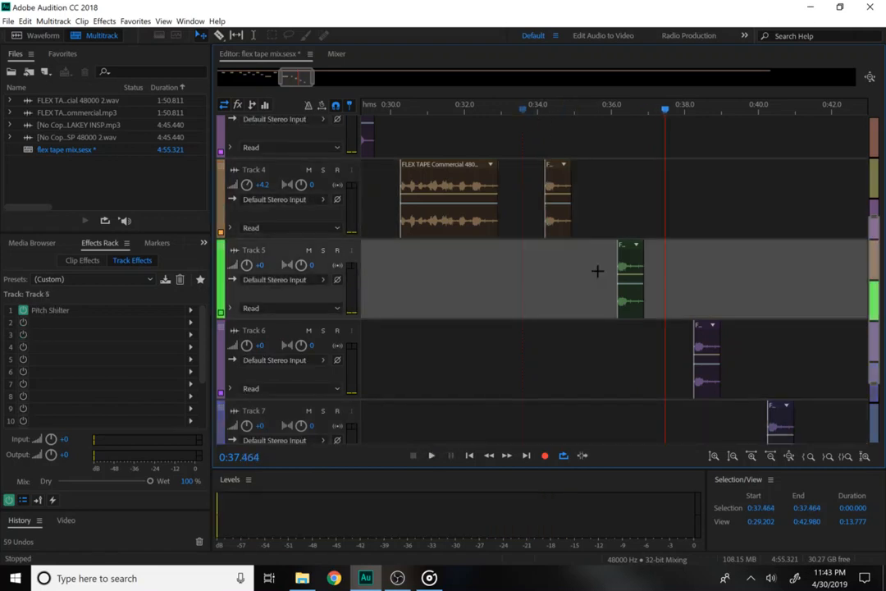
{"action": "left_click_drag", "start_coordinate": [597, 271], "coordinate": [810, 439]}
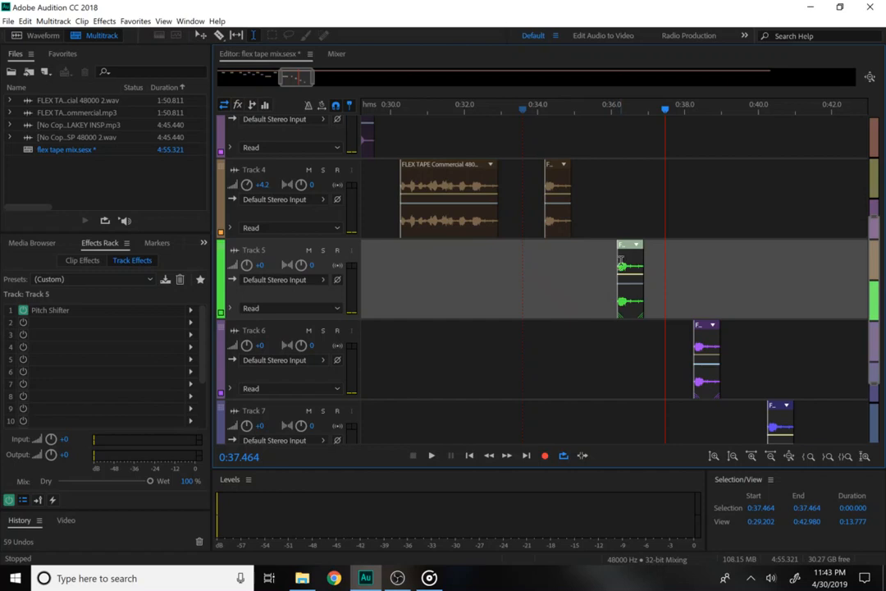
{"action": "mouse_move", "coordinate": [621, 262]}
{"action": "left_mouse_down"}
{"action": "mouse_move", "coordinate": [853, 427]}
{"action": "mouse_move", "coordinate": [813, 440]}
{"action": "left_mouse_up"}
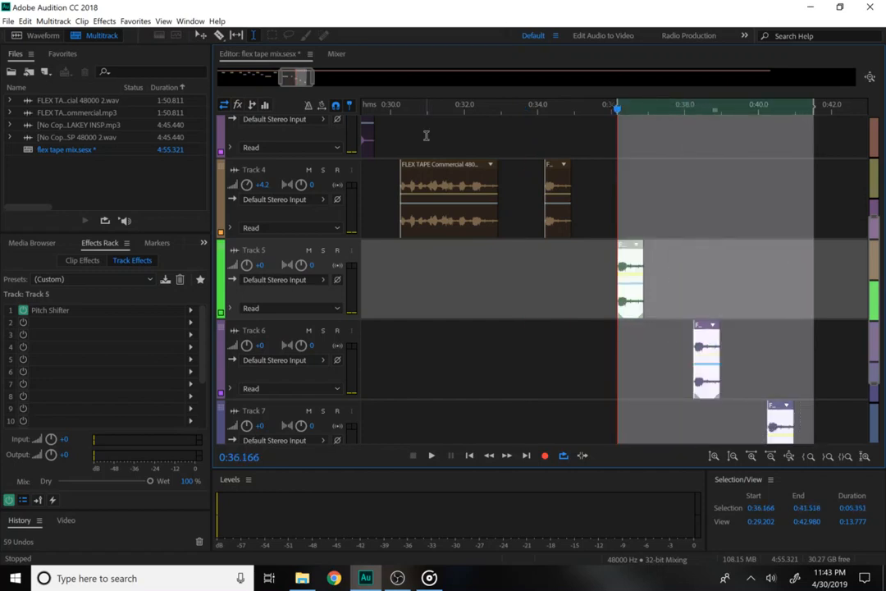
Add an FFT Filter with the Telephone - Receiver preset to Track 5.
{"action": "left_click", "coordinate": [104, 21]}
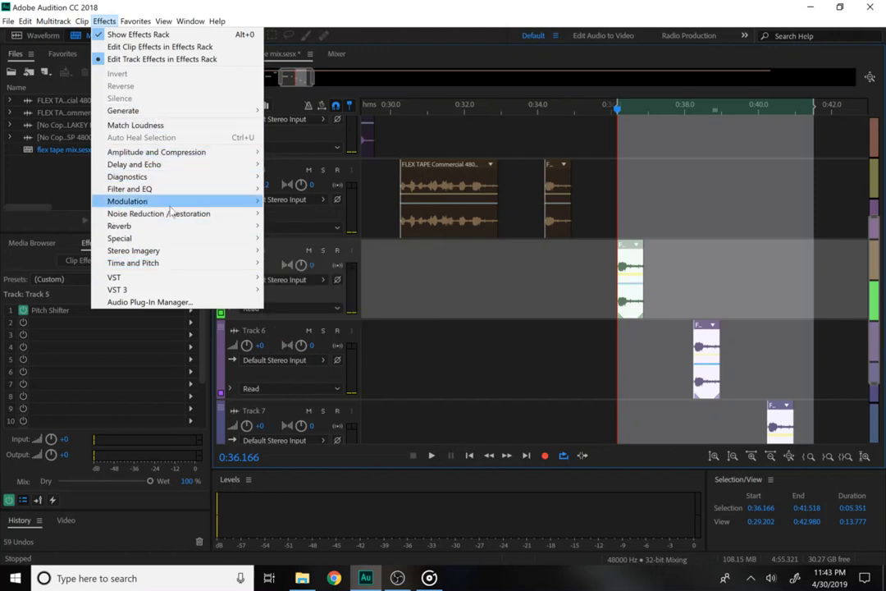
{"action": "mouse_move", "coordinate": [255, 191]}
{"action": "left_click", "coordinate": [294, 188]}
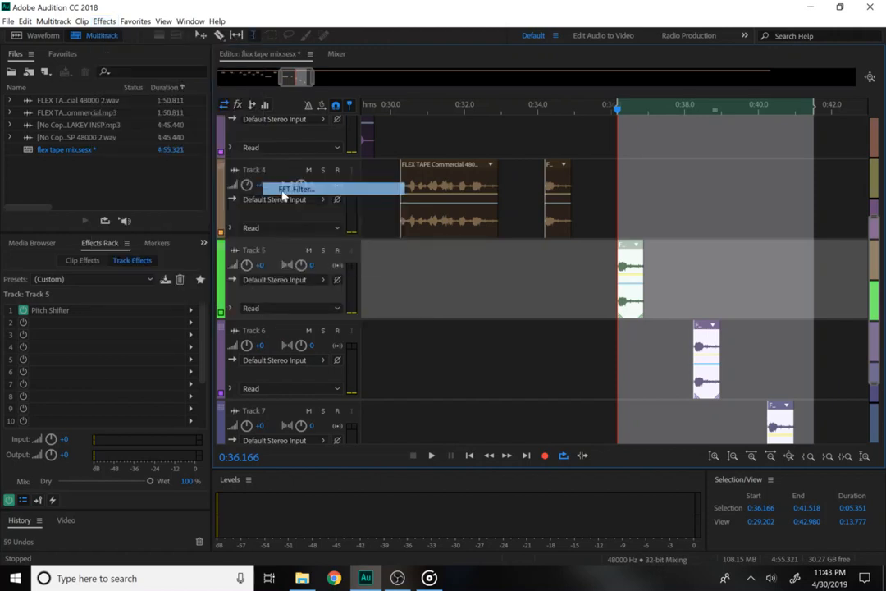
{"action": "left_click", "coordinate": [328, 155]}
{"action": "left_click", "coordinate": [353, 391]}
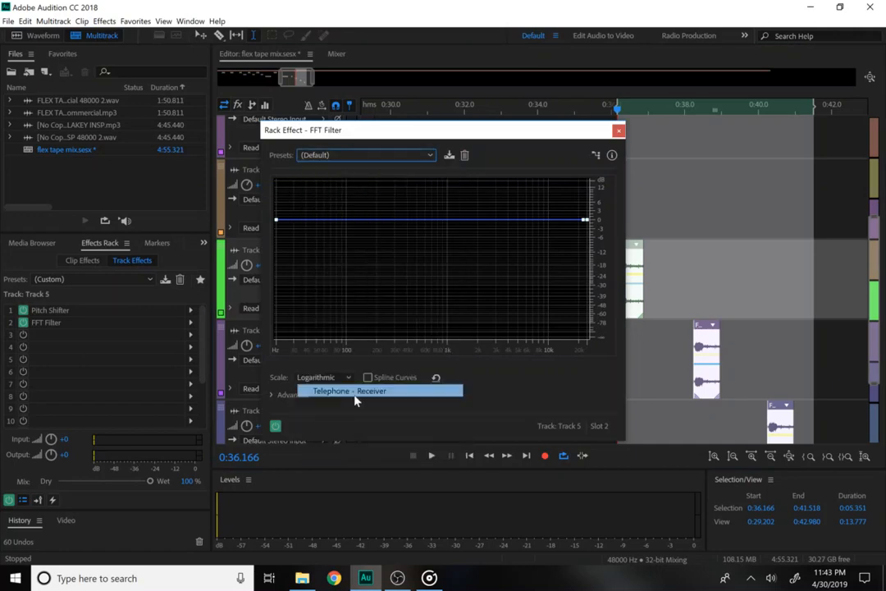
{"action": "left_click", "coordinate": [618, 131]}
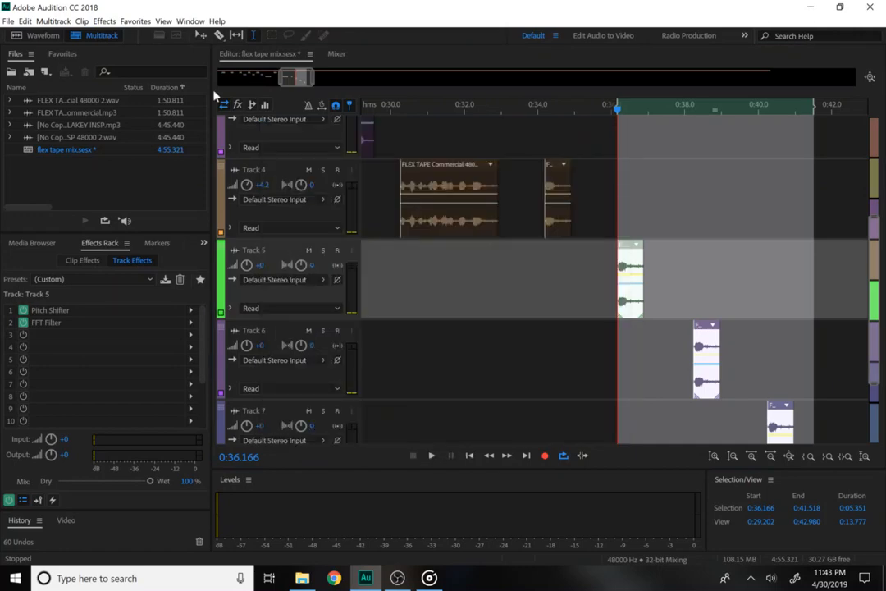
Add a Stereo Vocals Echo to Track 5 and play the mix to hear it.
{"action": "left_click", "coordinate": [104, 20]}
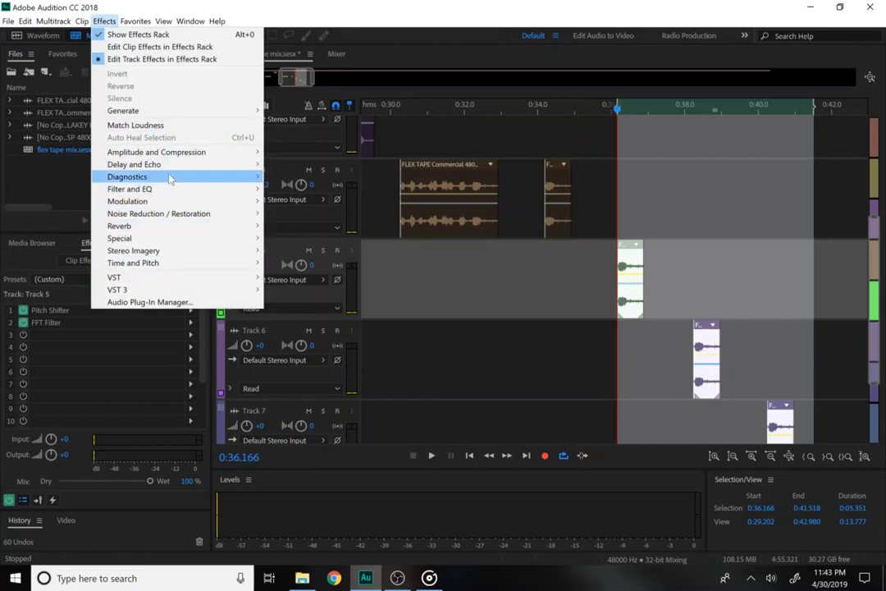
{"action": "mouse_move", "coordinate": [164, 171]}
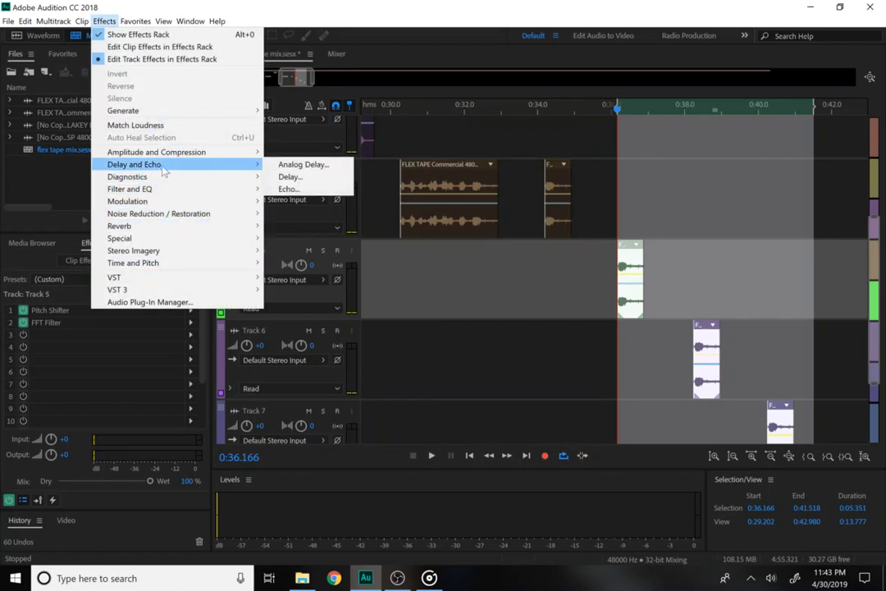
{"action": "left_click", "coordinate": [302, 190]}
{"action": "left_click", "coordinate": [316, 168]}
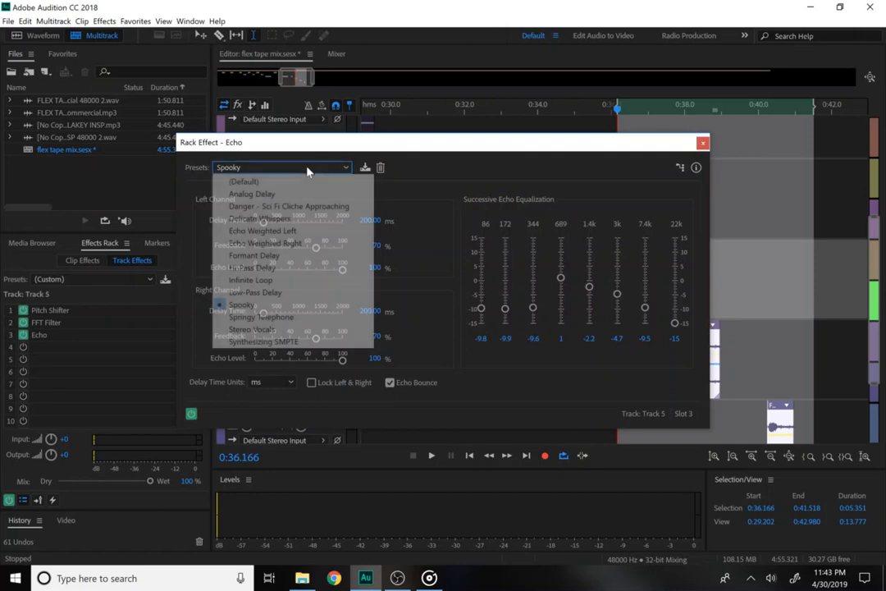
{"action": "left_click", "coordinate": [293, 331]}
{"action": "left_click", "coordinate": [702, 144]}
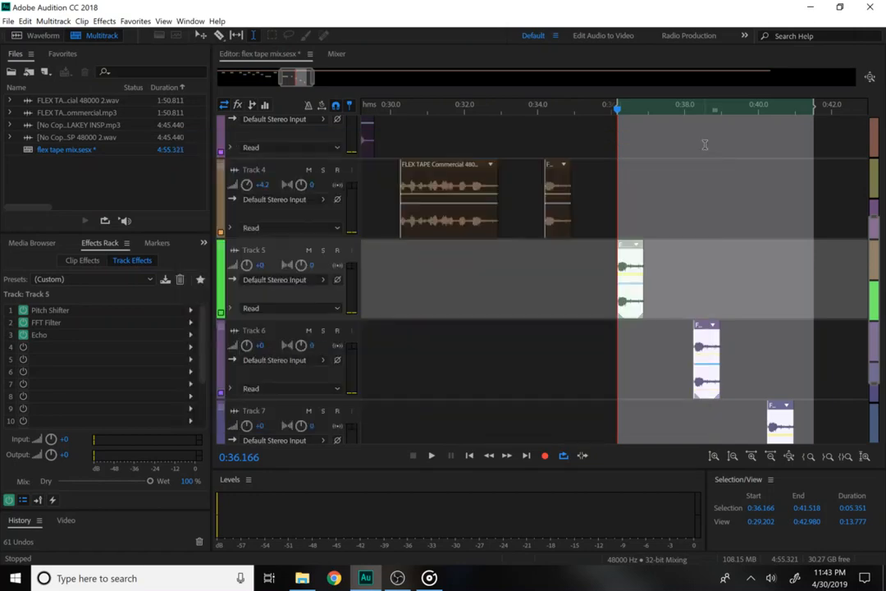
{"action": "left_click", "coordinate": [599, 216]}
{"action": "key", "text": "space"}
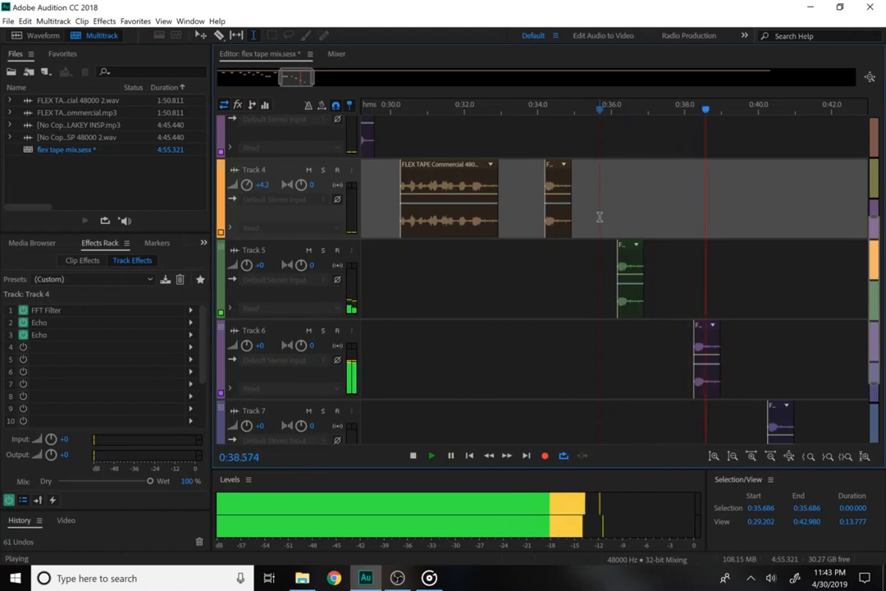
Select 0:38.000–0:39.447 on Track 6 and add a Telephone - Receiver FFT Filter.
{"action": "key", "text": "space"}
{"action": "left_click_drag", "start_coordinate": [686, 361], "coordinate": [738, 362]}
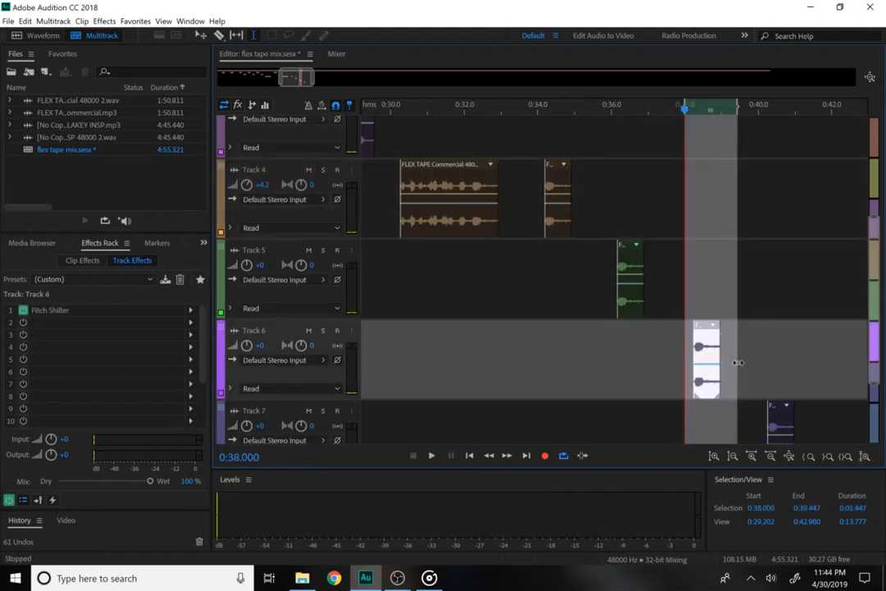
{"action": "left_click", "coordinate": [105, 21]}
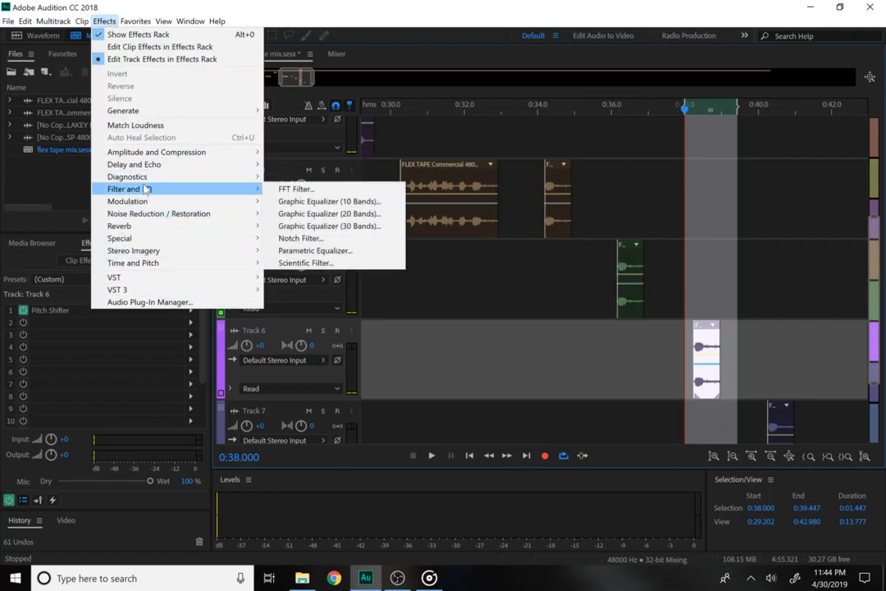
{"action": "left_click", "coordinate": [267, 188]}
{"action": "left_click", "coordinate": [332, 154]}
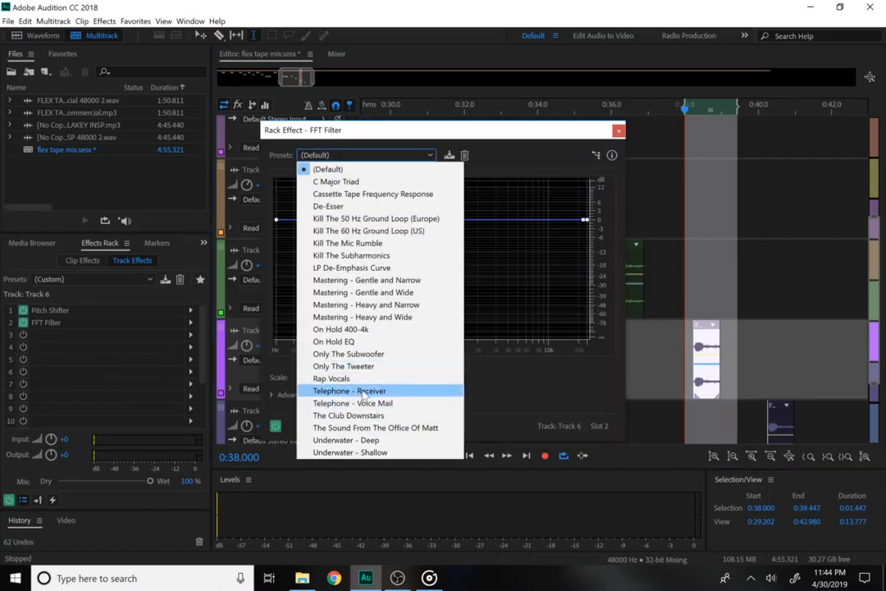
{"action": "left_click", "coordinate": [358, 391]}
{"action": "left_click", "coordinate": [776, 424]}
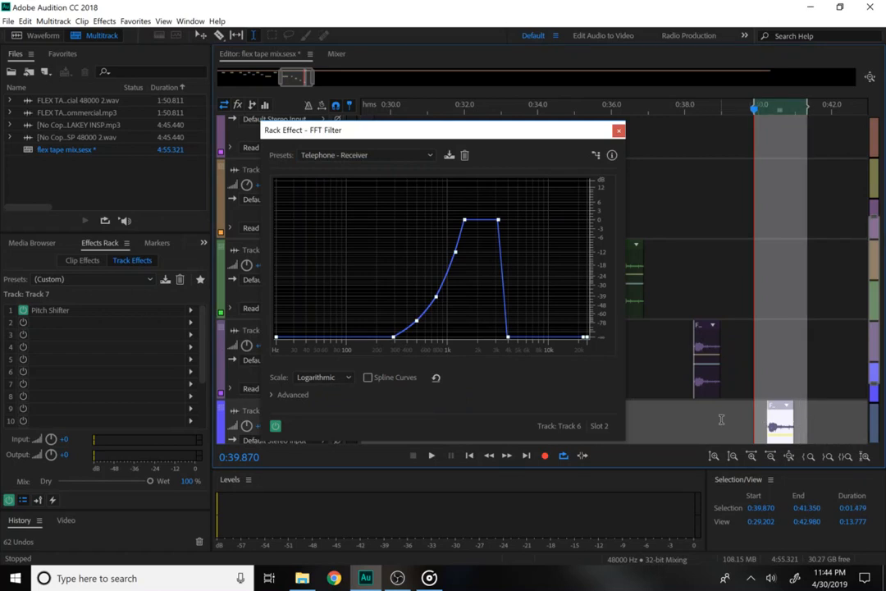
{"action": "left_click", "coordinate": [618, 131]}
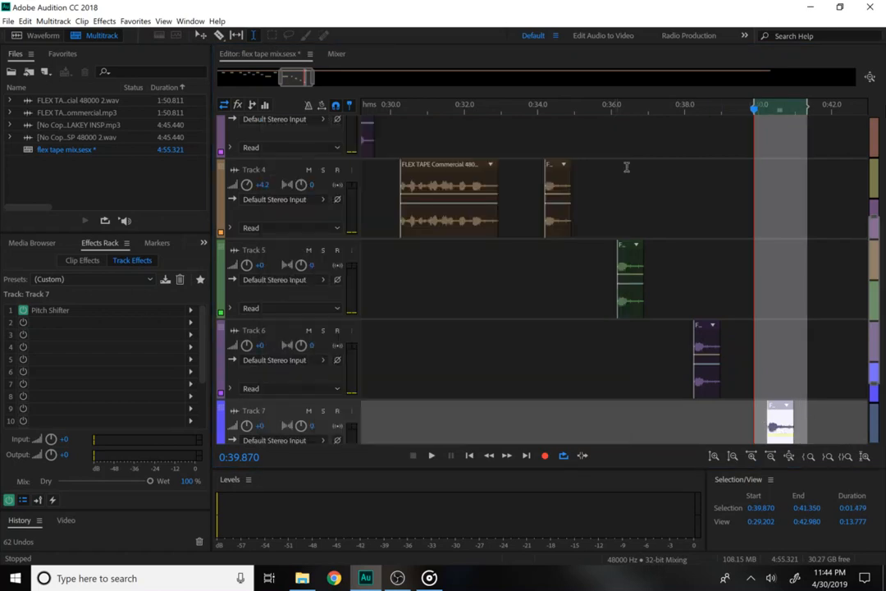
Preview Track 6's clip from 0:38.0, then select the range over Track 7's clip.
{"action": "left_click", "coordinate": [685, 334]}
{"action": "key", "text": "space"}
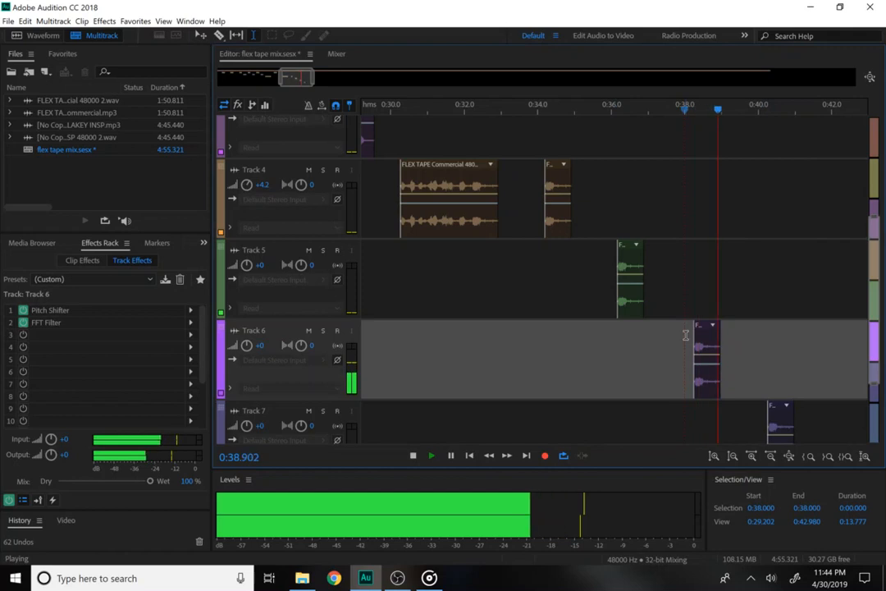
{"action": "key", "text": "space"}
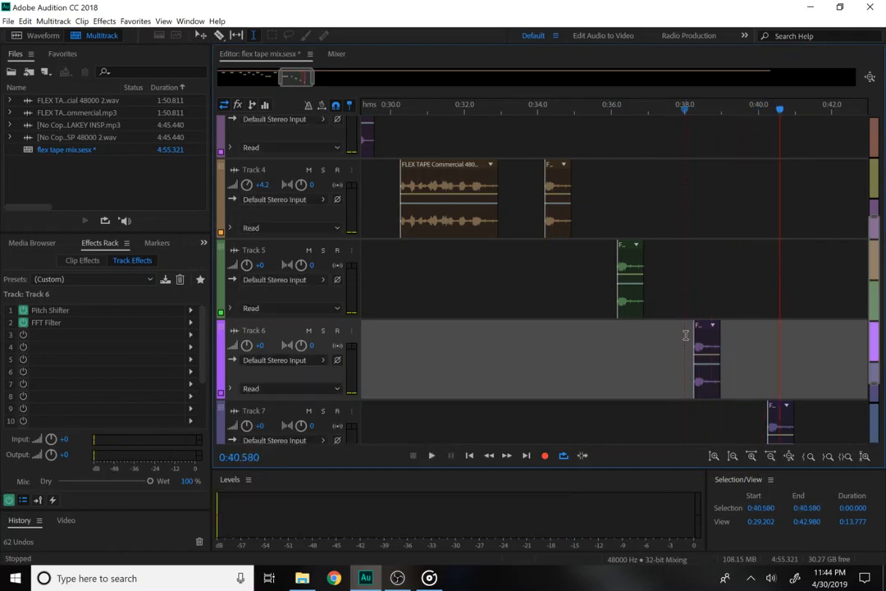
{"action": "left_click_drag", "start_coordinate": [767, 415], "coordinate": [804, 424]}
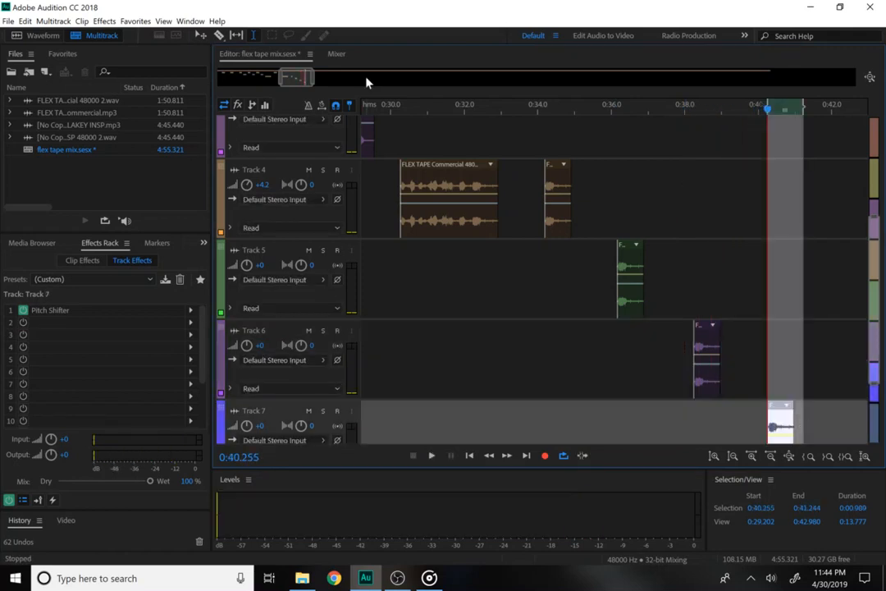
Add an FFT Filter with the Telephone - Receiver preset to Track 7.
{"action": "left_click", "coordinate": [107, 22]}
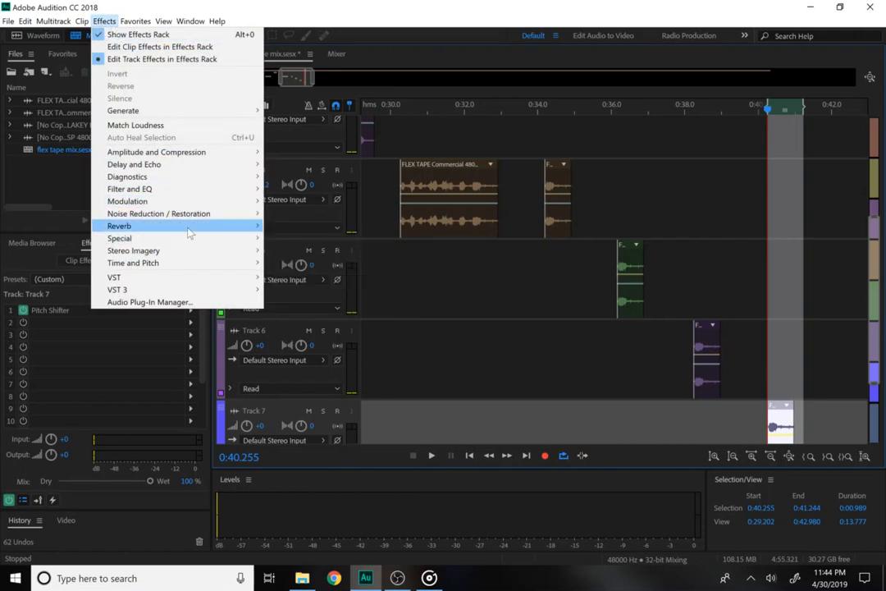
{"action": "mouse_move", "coordinate": [187, 233]}
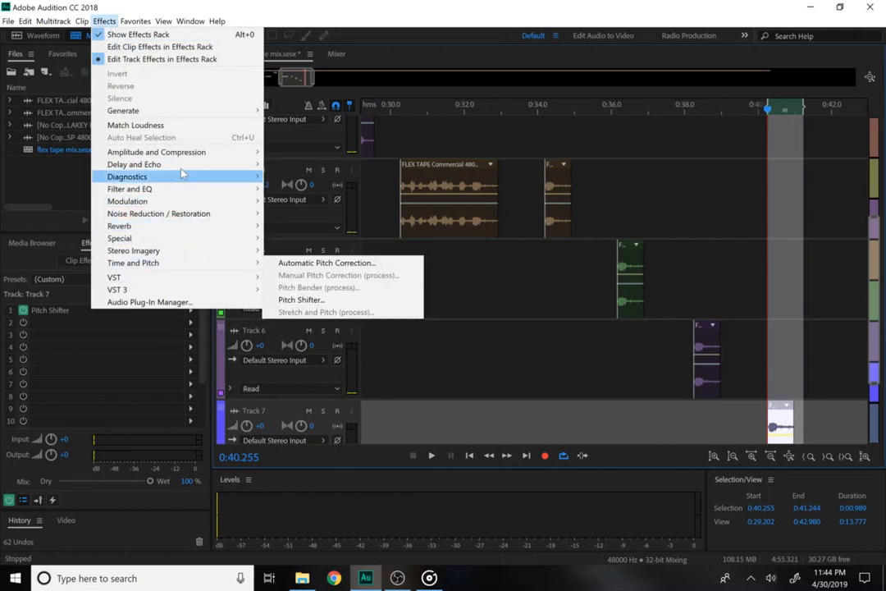
{"action": "mouse_move", "coordinate": [178, 190]}
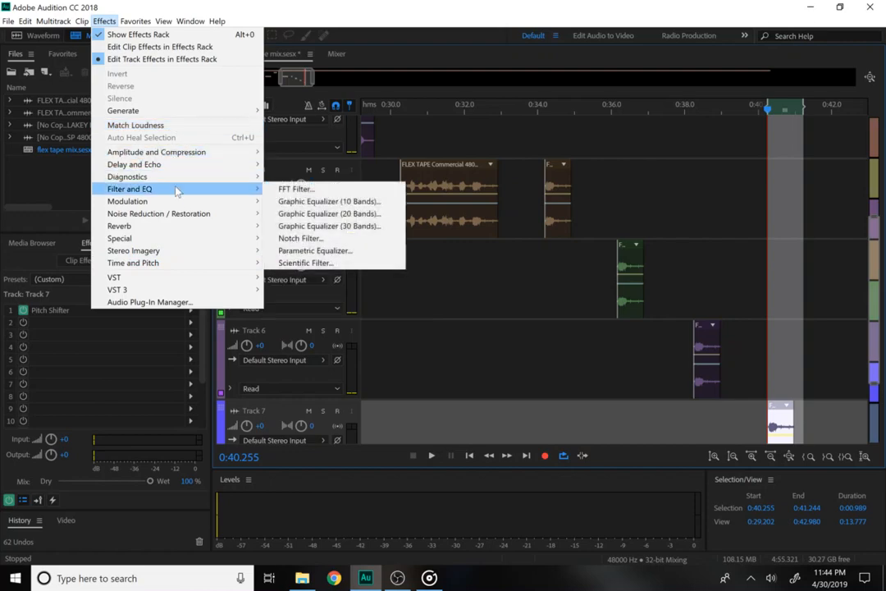
{"action": "left_click", "coordinate": [296, 205]}
{"action": "left_click", "coordinate": [366, 155]}
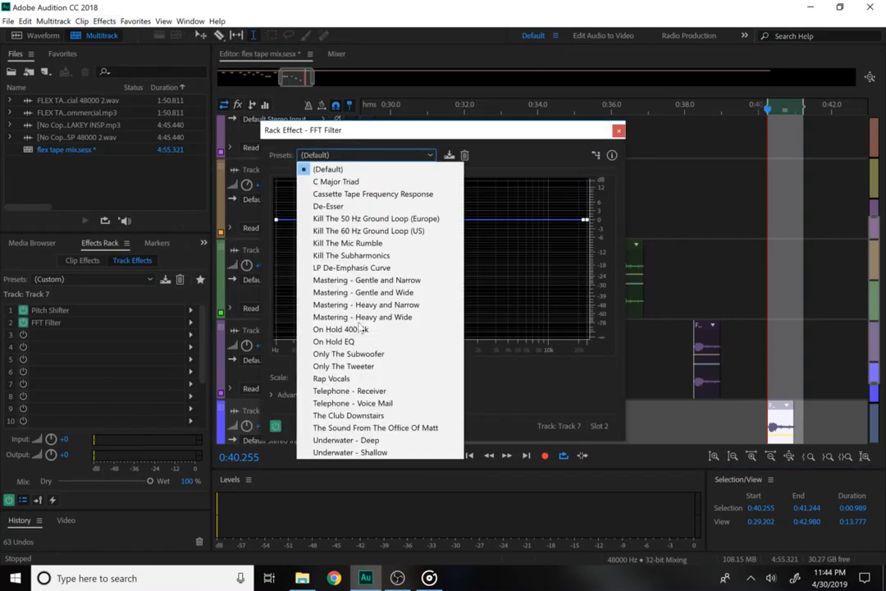
{"action": "left_click", "coordinate": [369, 391]}
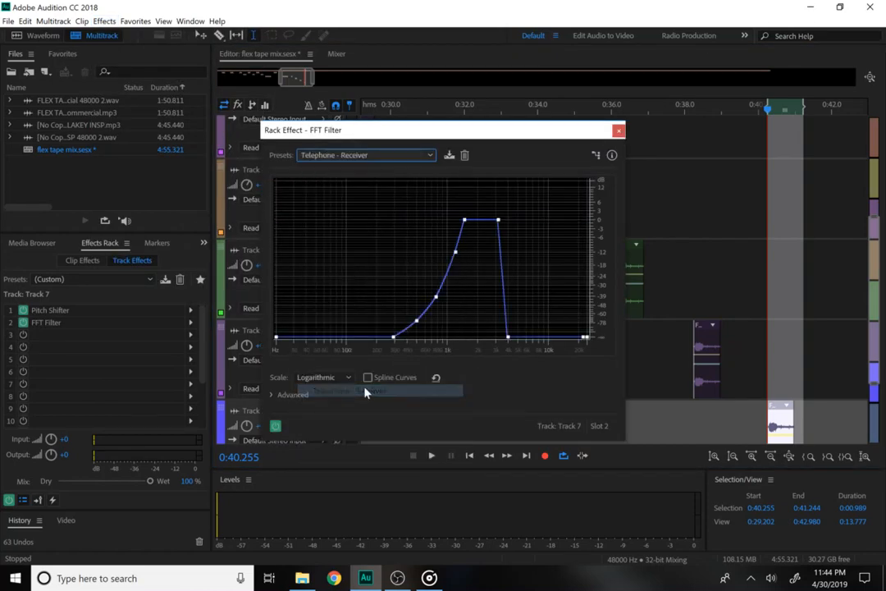
{"action": "left_click", "coordinate": [618, 132]}
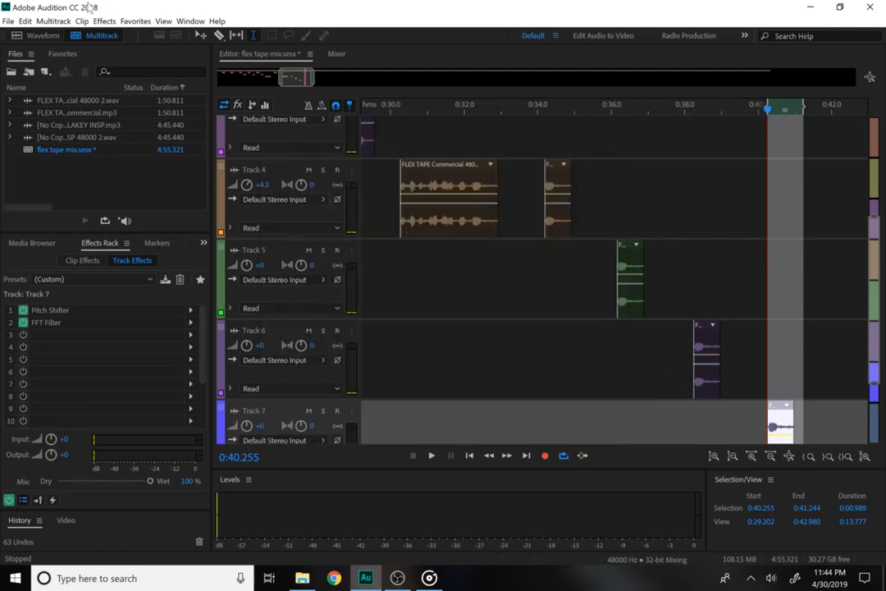
Add an Echo with the Stereo Vocals preset to Track 7.
{"action": "left_click", "coordinate": [104, 21]}
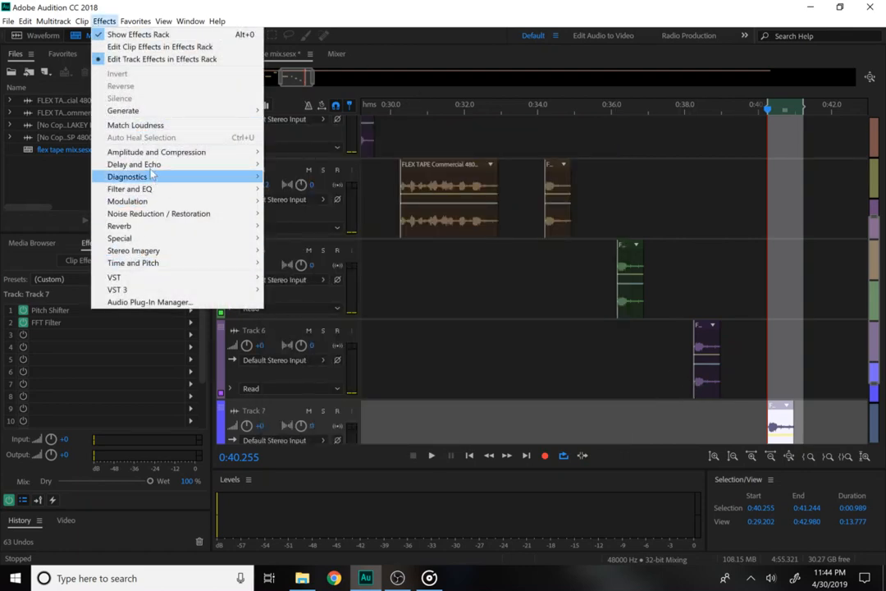
{"action": "mouse_move", "coordinate": [193, 164]}
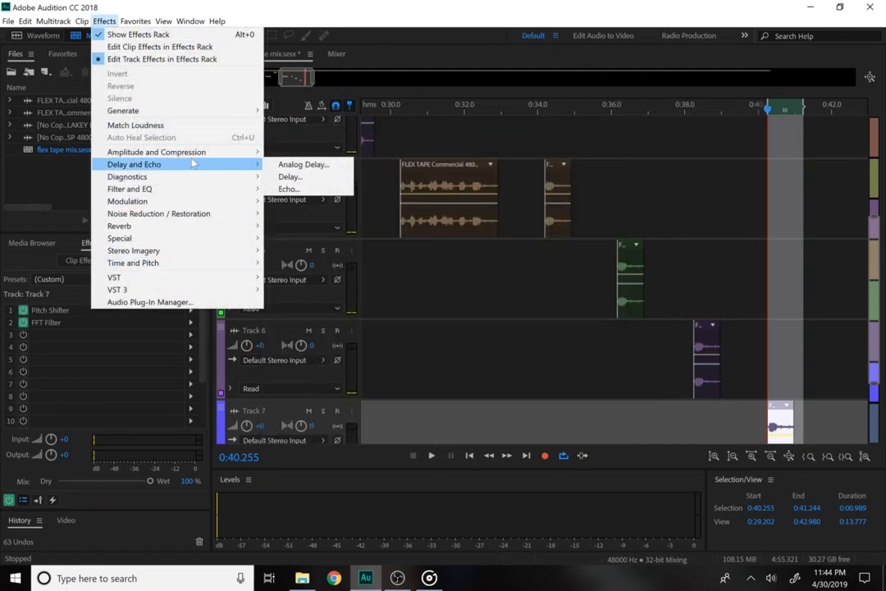
{"action": "left_click", "coordinate": [309, 197]}
{"action": "left_click", "coordinate": [279, 166]}
{"action": "left_click", "coordinate": [270, 336]}
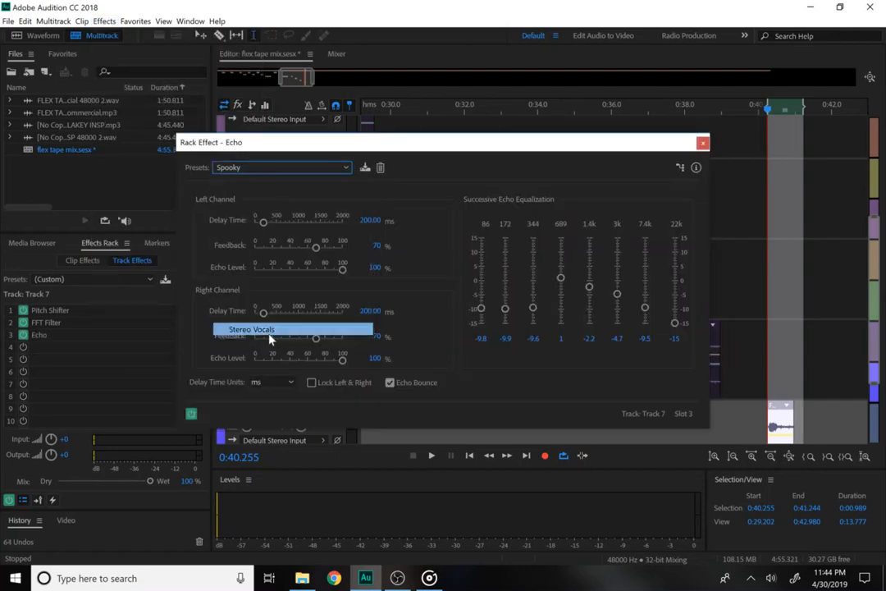
{"action": "left_click", "coordinate": [701, 145]}
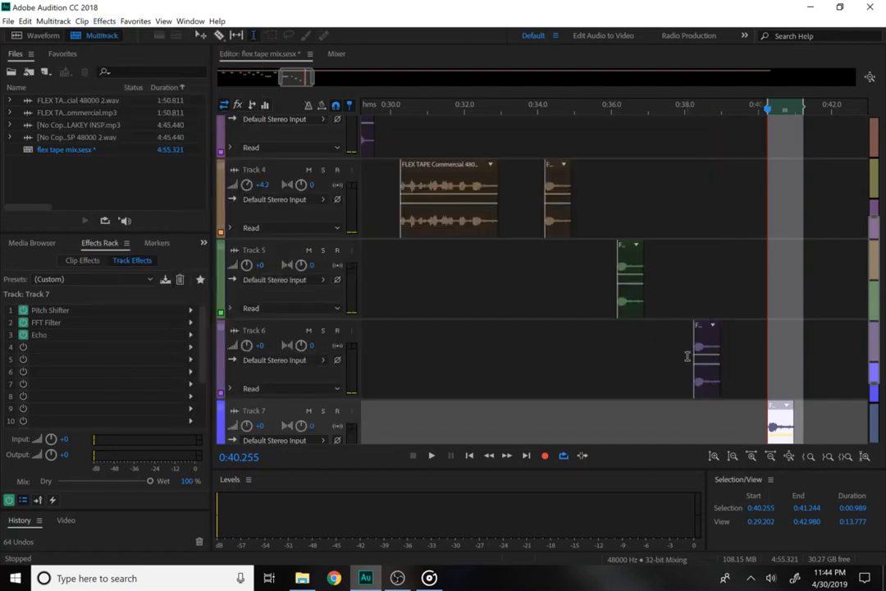
{"action": "left_click_drag", "start_coordinate": [686, 357], "coordinate": [736, 371]}
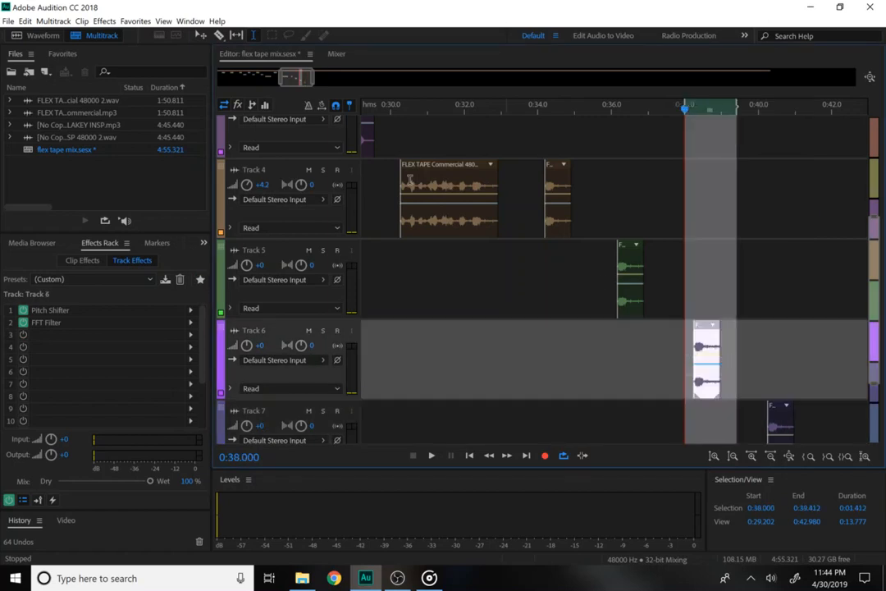
Apply a Stereo Vocals Echo after Track 6's FFT Filter, then cue playback at 0:33.695.
{"action": "left_click", "coordinate": [96, 23]}
{"action": "mouse_move", "coordinate": [143, 250]}
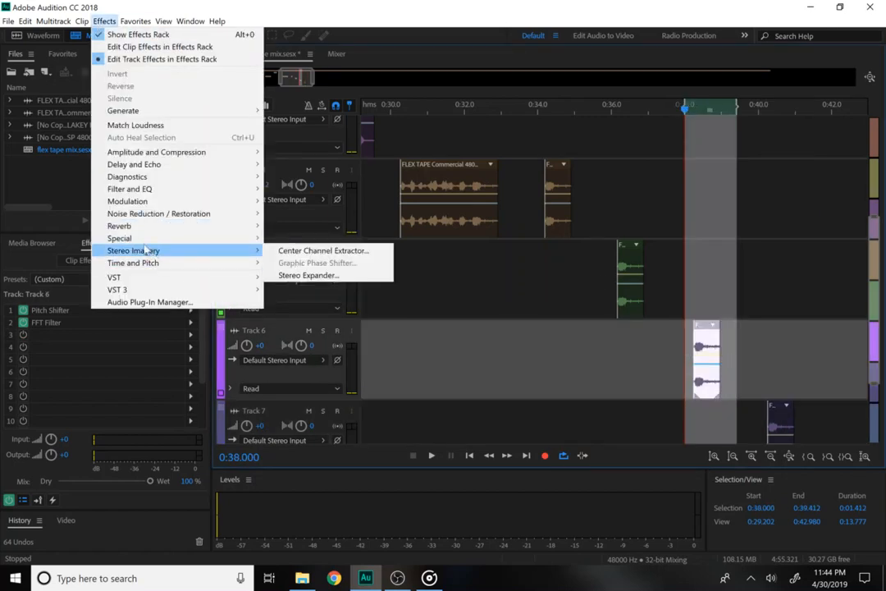
{"action": "mouse_move", "coordinate": [156, 164]}
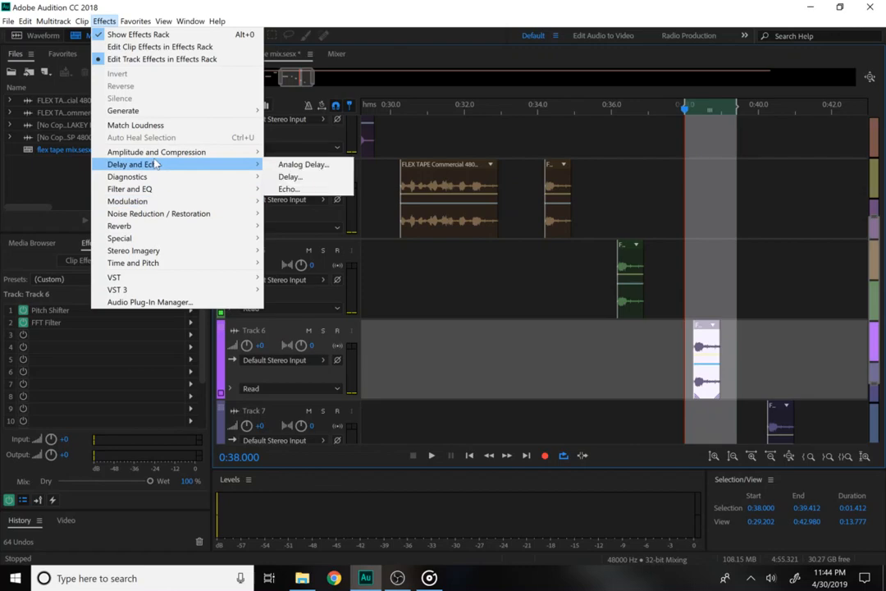
{"action": "left_click", "coordinate": [296, 189]}
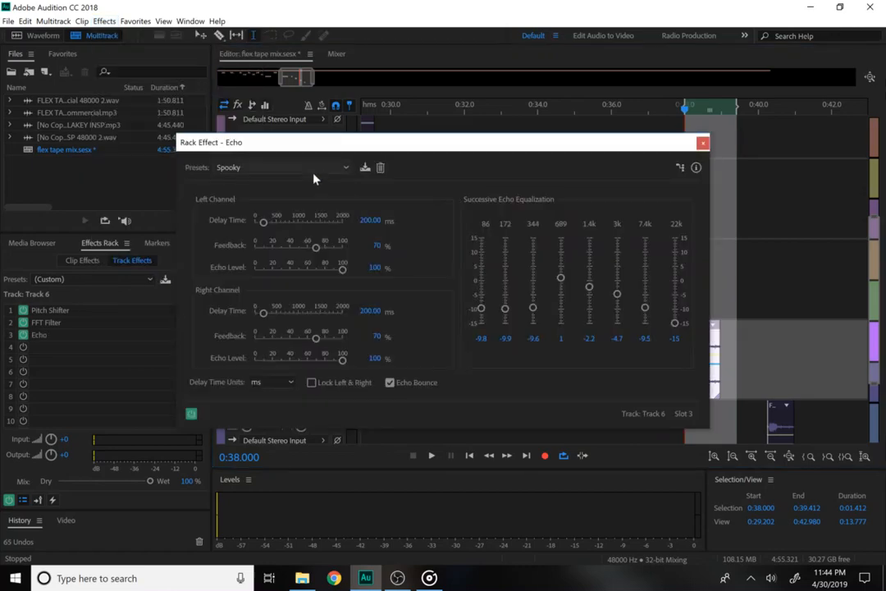
{"action": "left_click", "coordinate": [312, 168]}
{"action": "left_click", "coordinate": [297, 329]}
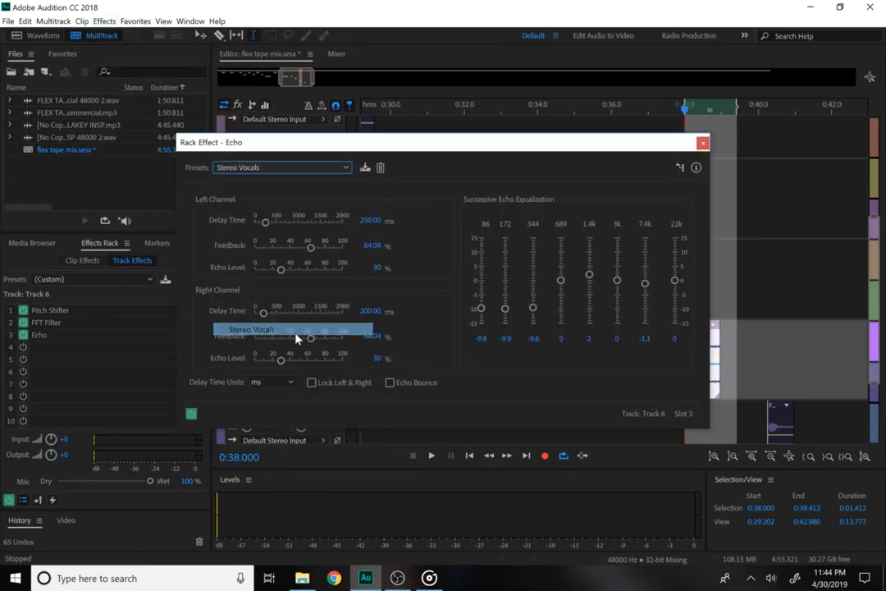
{"action": "left_click", "coordinate": [702, 144]}
{"action": "left_click", "coordinate": [526, 118]}
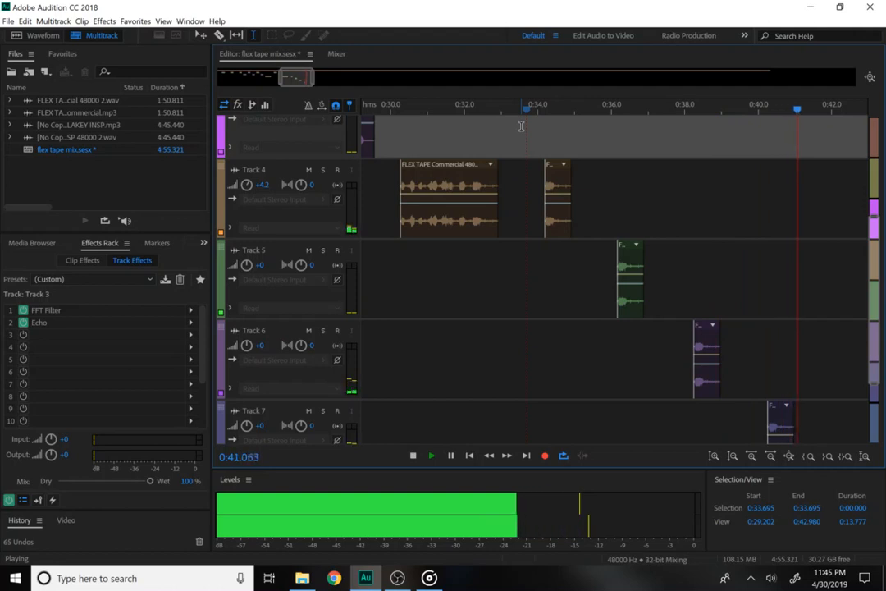
Return to the session start and drag a fade-in onto the Track 1 beat clip, previewing it.
{"action": "key", "text": "space"}
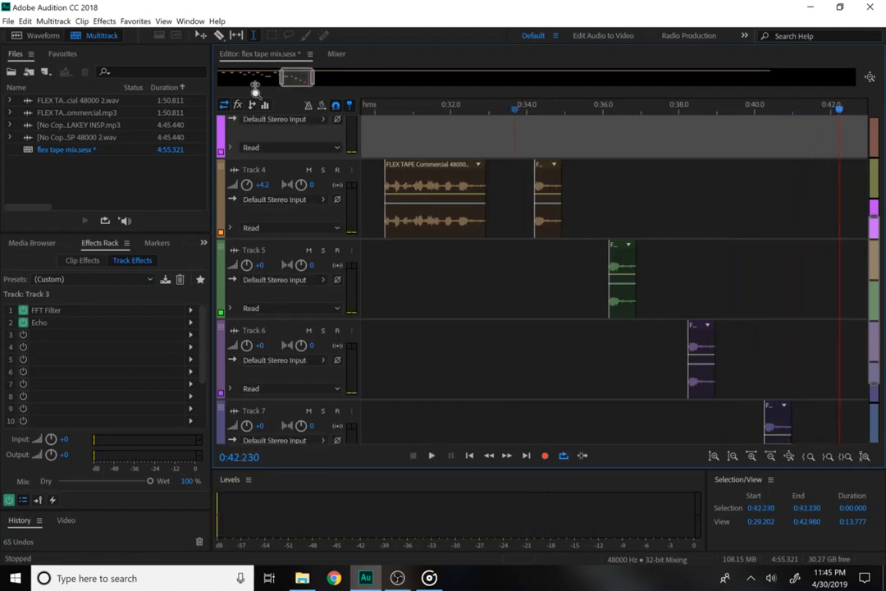
{"action": "left_click_drag", "start_coordinate": [280, 79], "coordinate": [194, 86]}
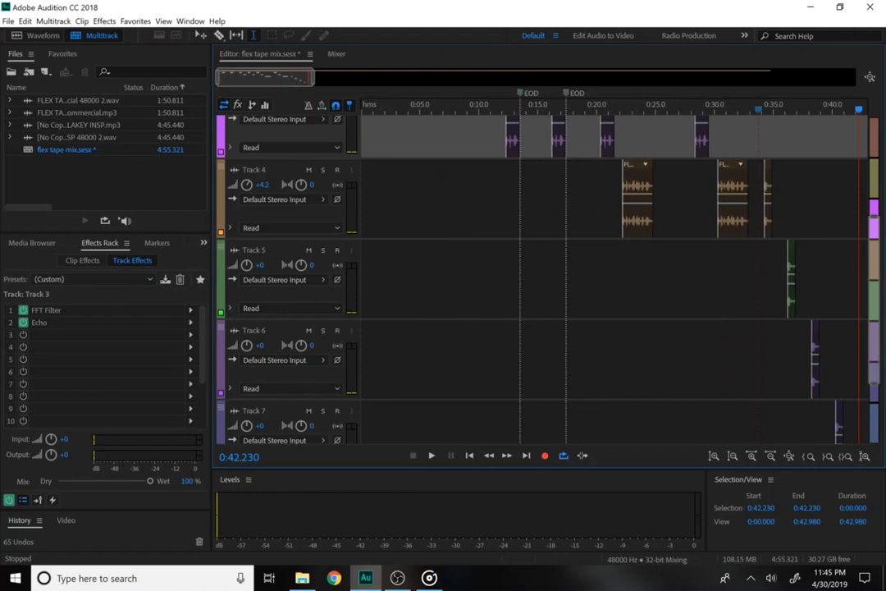
{"action": "left_click_drag", "start_coordinate": [874, 338], "coordinate": [877, 221]}
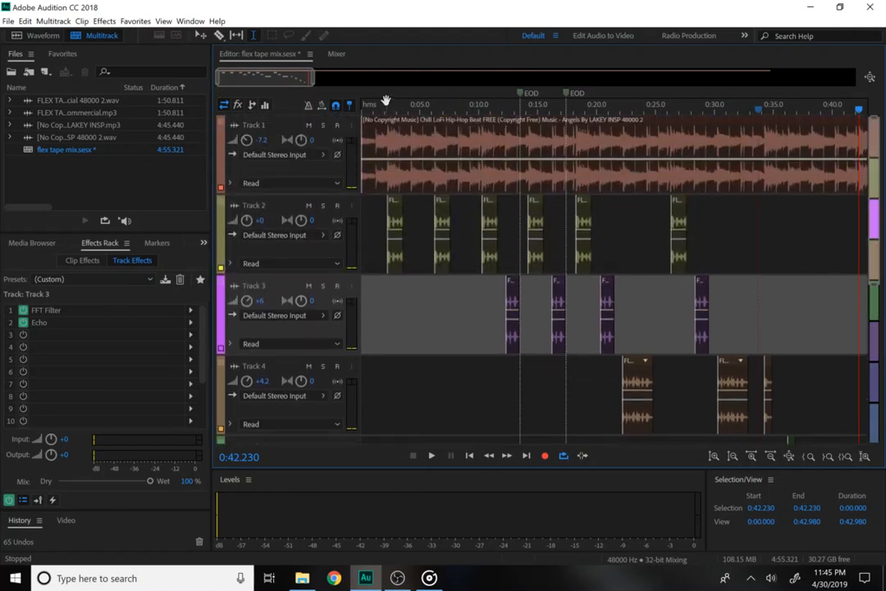
{"action": "key", "text": "Home"}
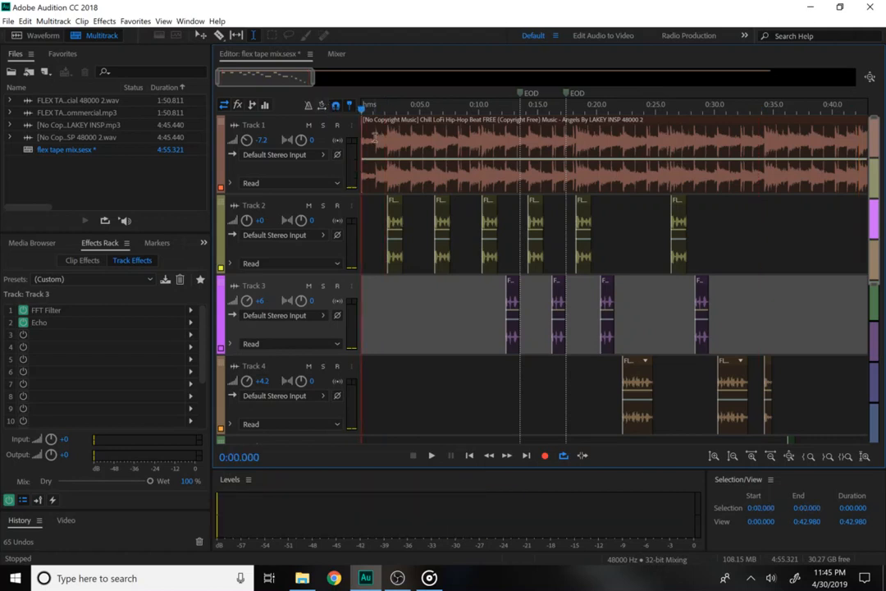
{"action": "left_click", "coordinate": [375, 141]}
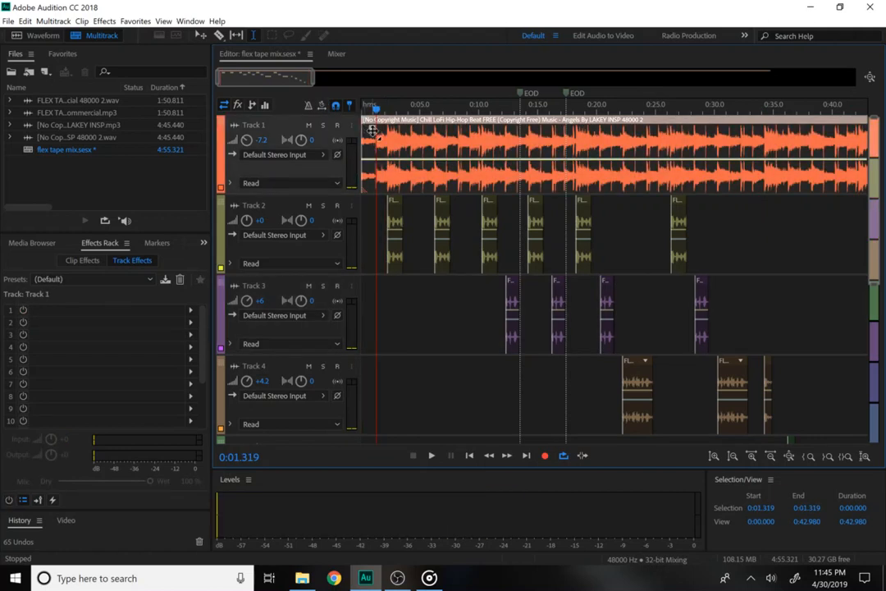
{"action": "left_click_drag", "start_coordinate": [372, 131], "coordinate": [390, 133]}
{"action": "key", "text": "space"}
{"action": "key", "text": "space"}
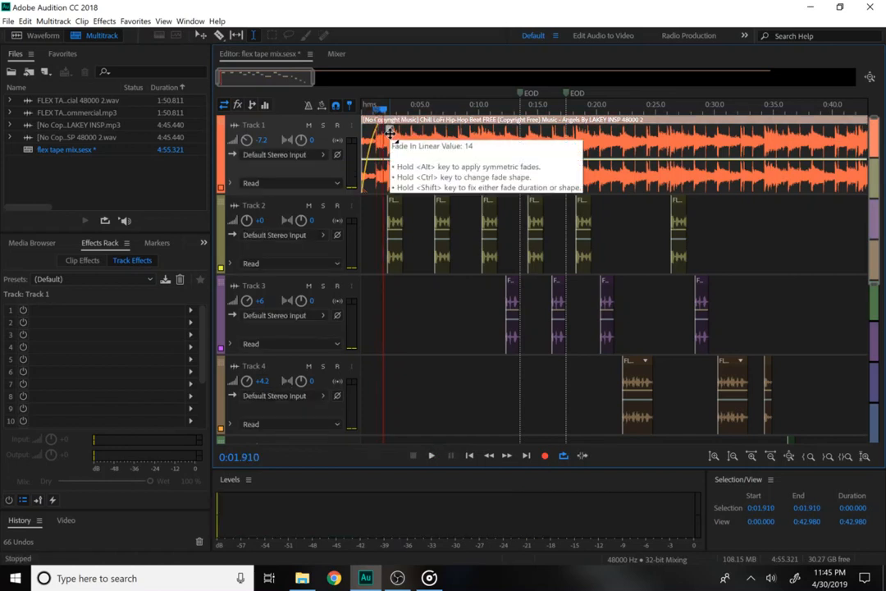
{"action": "key", "text": "Home"}
{"action": "key", "text": "space"}
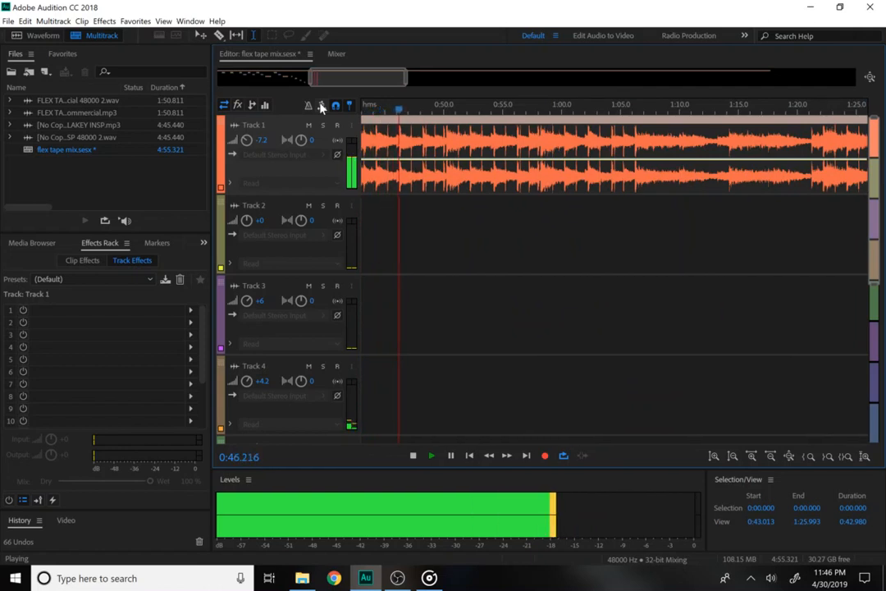
Razor-split the Track 1 beat at 0:46.396, delete the tail, and fade out its end.
{"action": "key", "text": "space"}
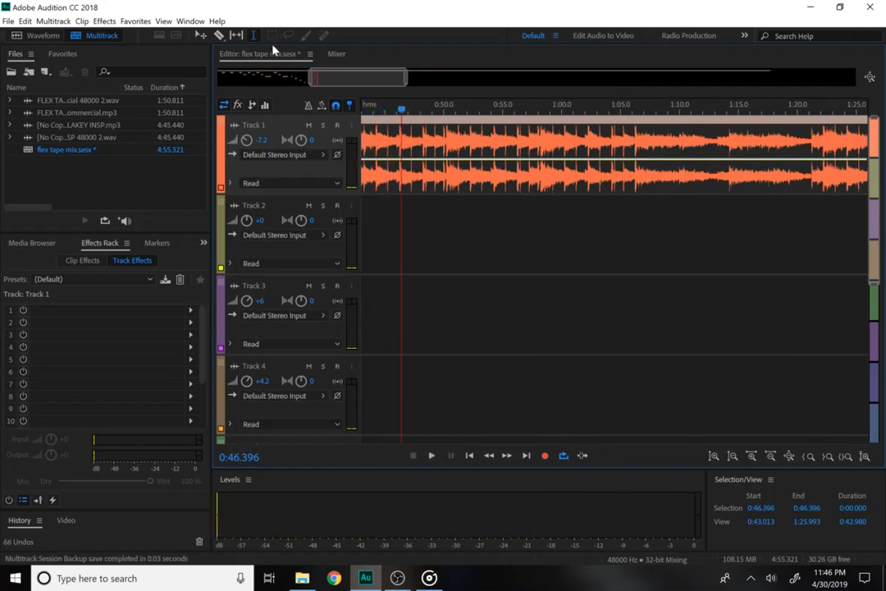
{"action": "left_click", "coordinate": [220, 36]}
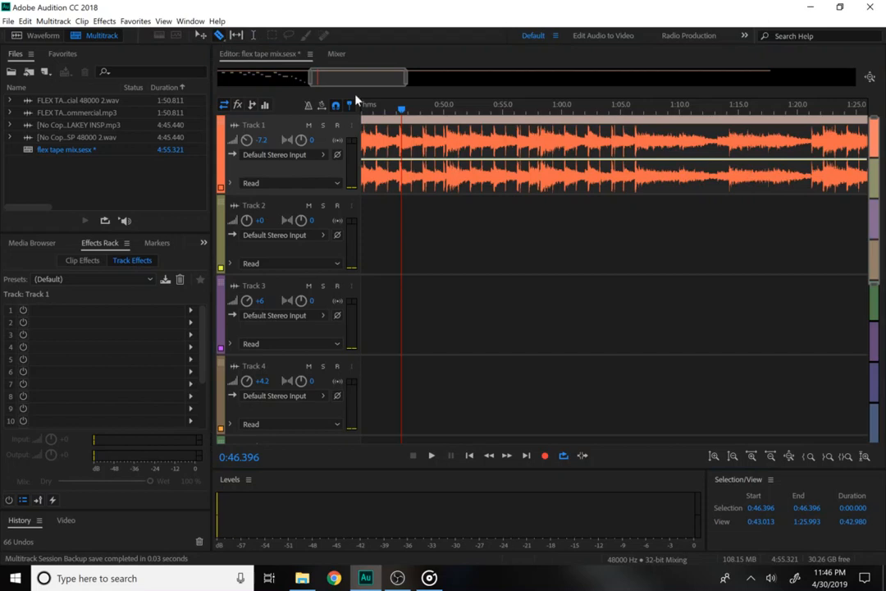
{"action": "left_click", "coordinate": [402, 142]}
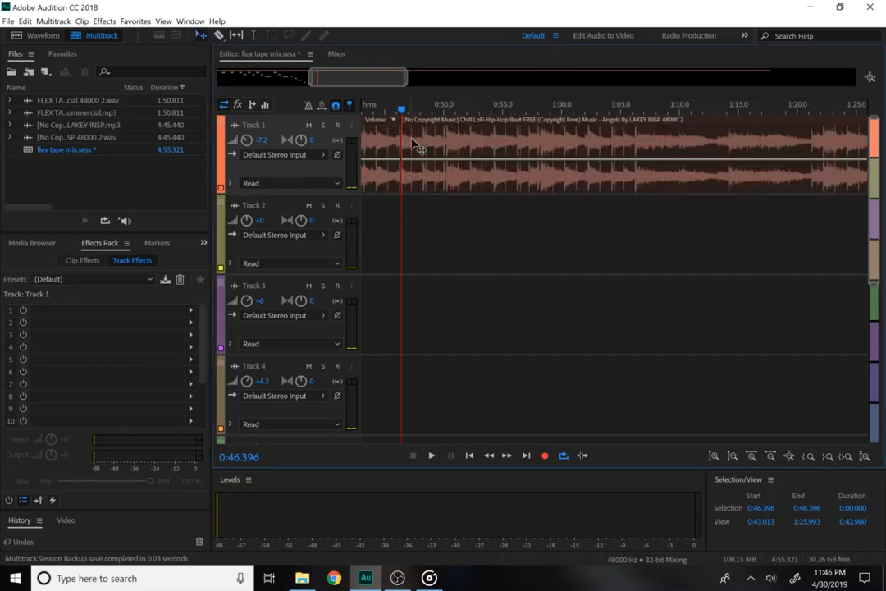
{"action": "key", "text": "Delete"}
{"action": "left_click", "coordinate": [398, 148]}
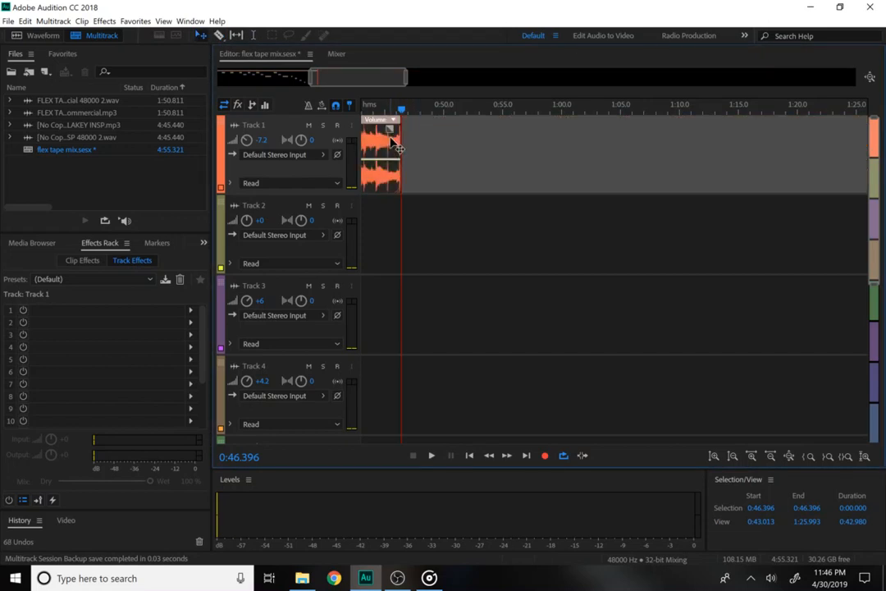
{"action": "mouse_move", "coordinate": [390, 129]}
{"action": "left_mouse_down"}
{"action": "mouse_move", "coordinate": [366, 135]}
{"action": "mouse_move", "coordinate": [361, 107]}
{"action": "mouse_move", "coordinate": [469, 94]}
{"action": "mouse_move", "coordinate": [483, 111]}
{"action": "left_mouse_up"}
{"action": "key", "text": "space"}
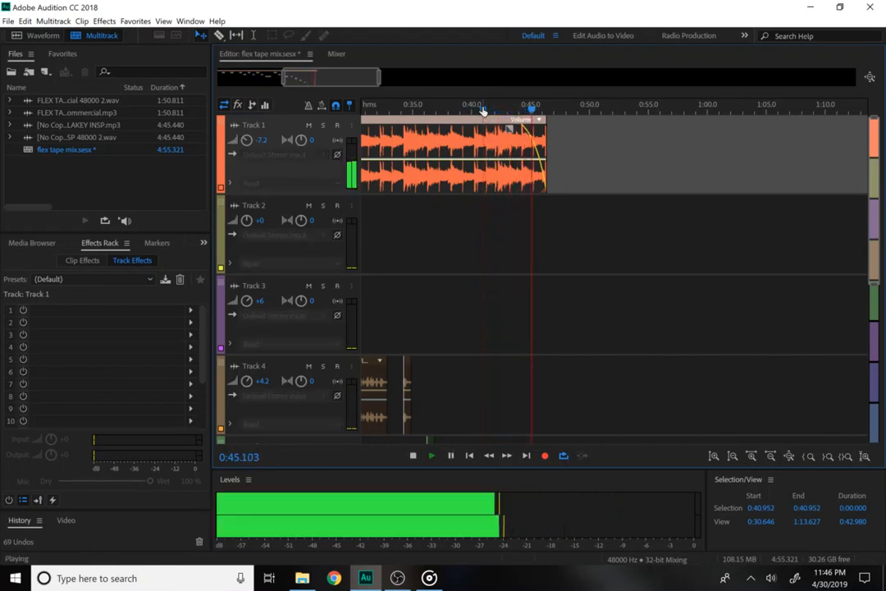
{"action": "key", "text": "space"}
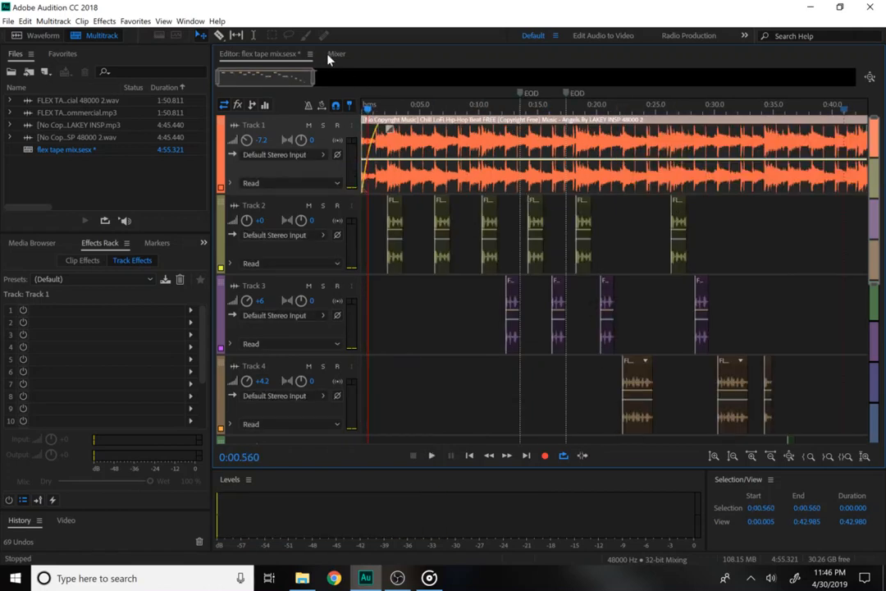
Zoom out to show the whole trimmed beat and bring the OBS window to the front.
{"action": "left_click_drag", "start_coordinate": [314, 82], "coordinate": [334, 84]}
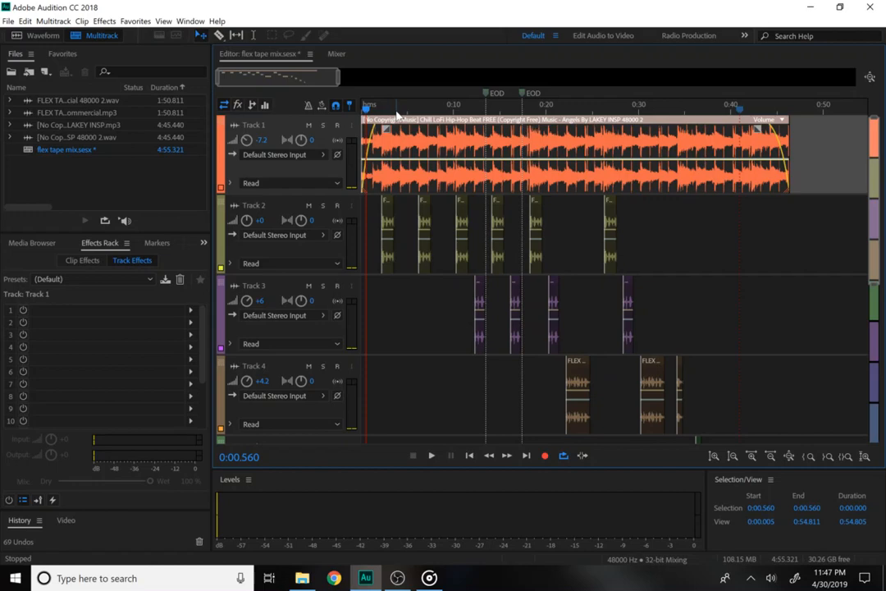
{"action": "left_click", "coordinate": [397, 578]}
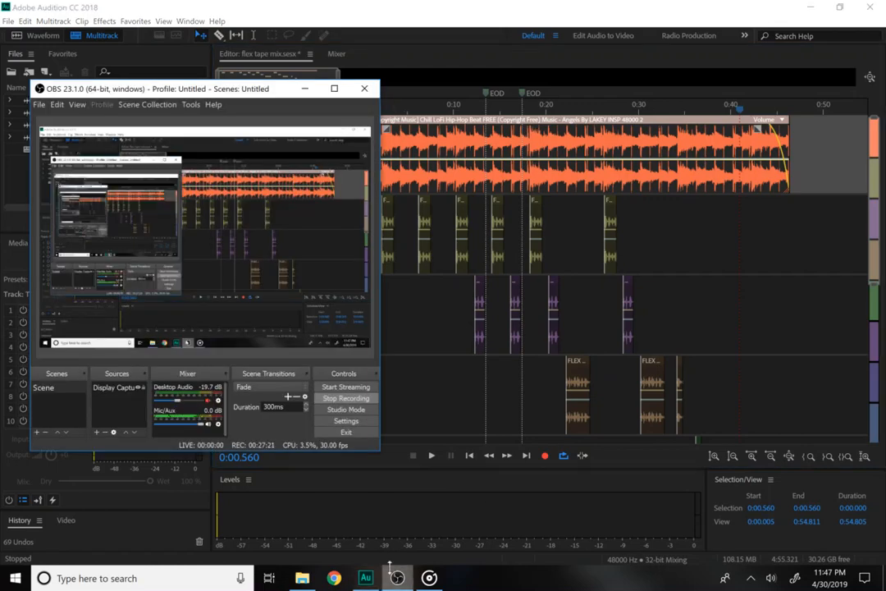